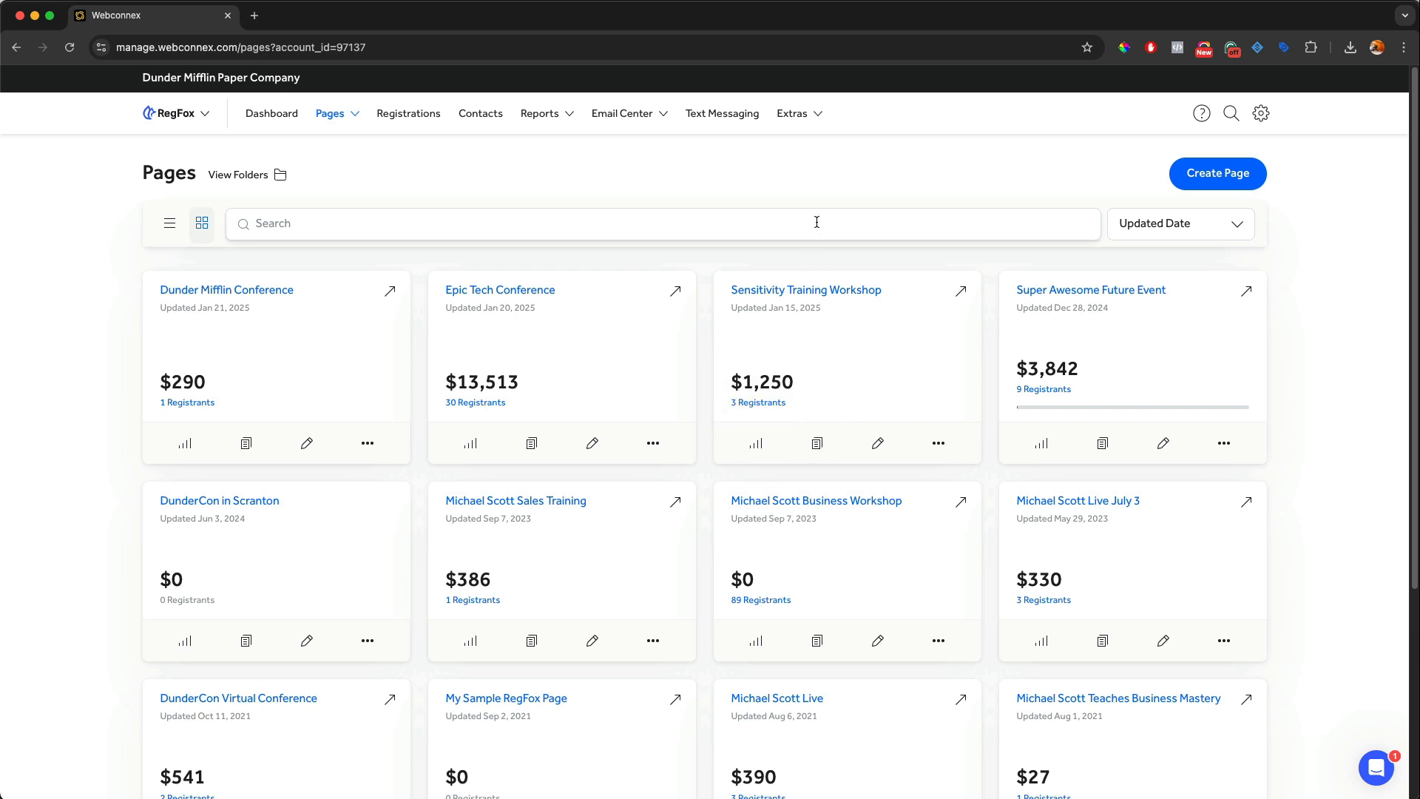
# - Start creating a new page and look through the available event page templates and filter categories
pyautogui.click(1198, 178)
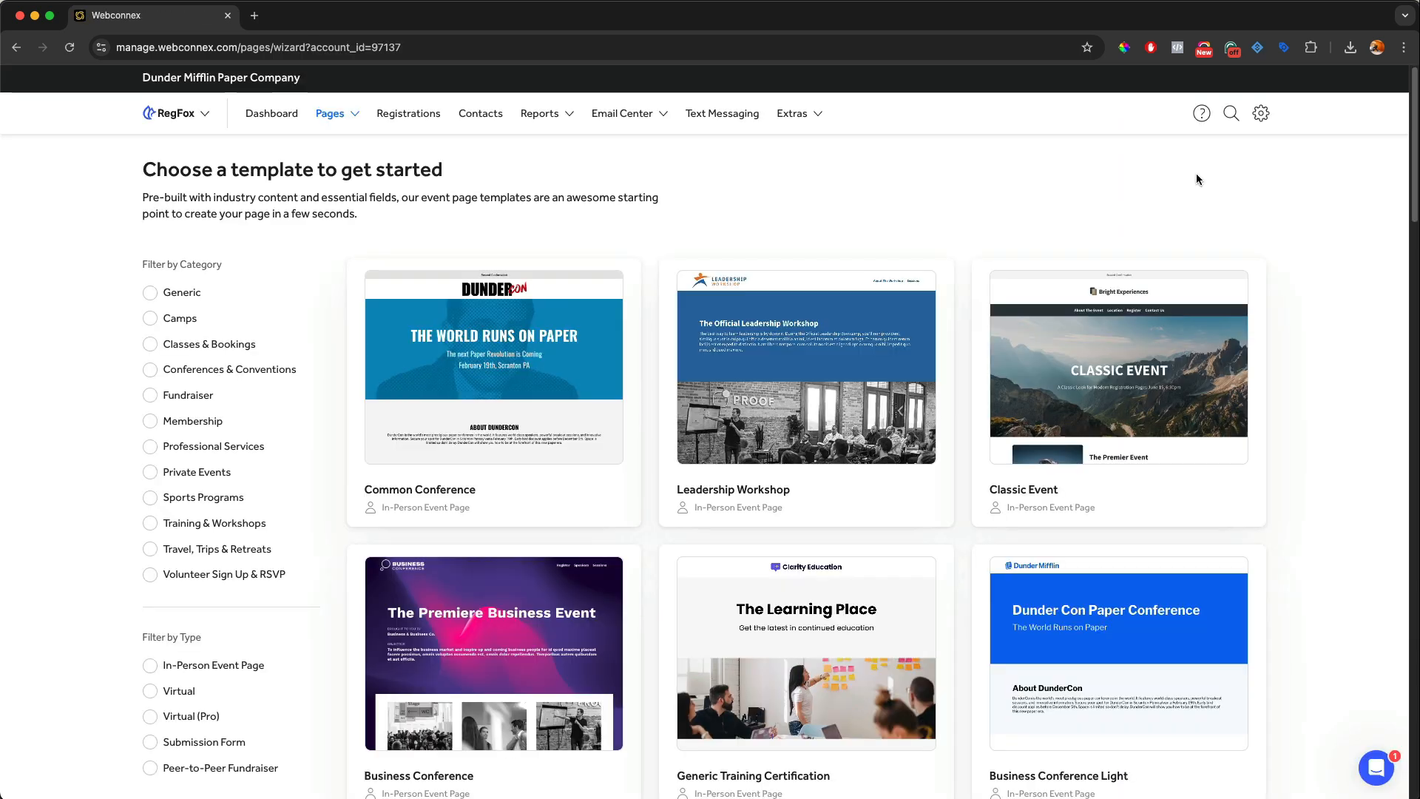
pyautogui.scroll(-5, 1097, 198)
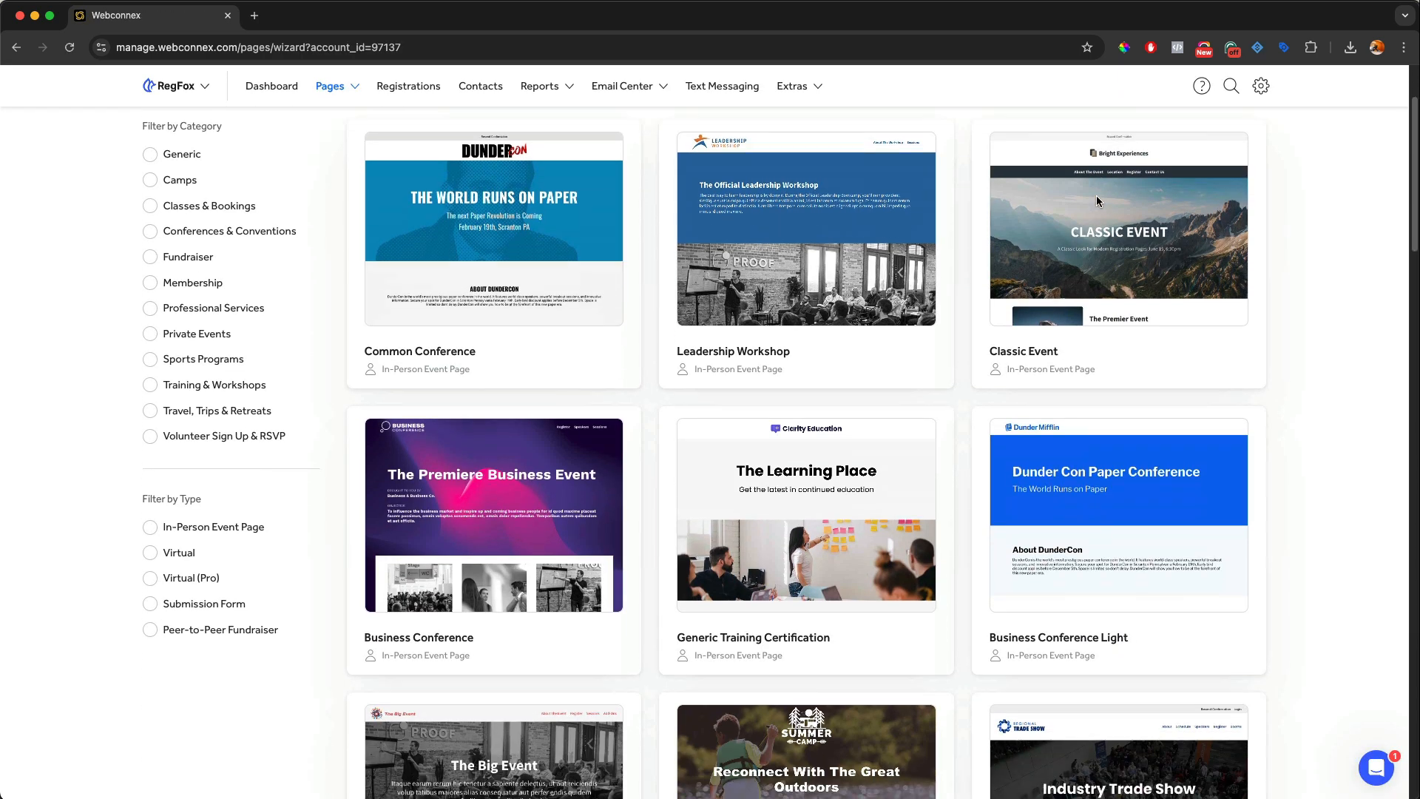
pyautogui.scroll(-7, 1098, 200)
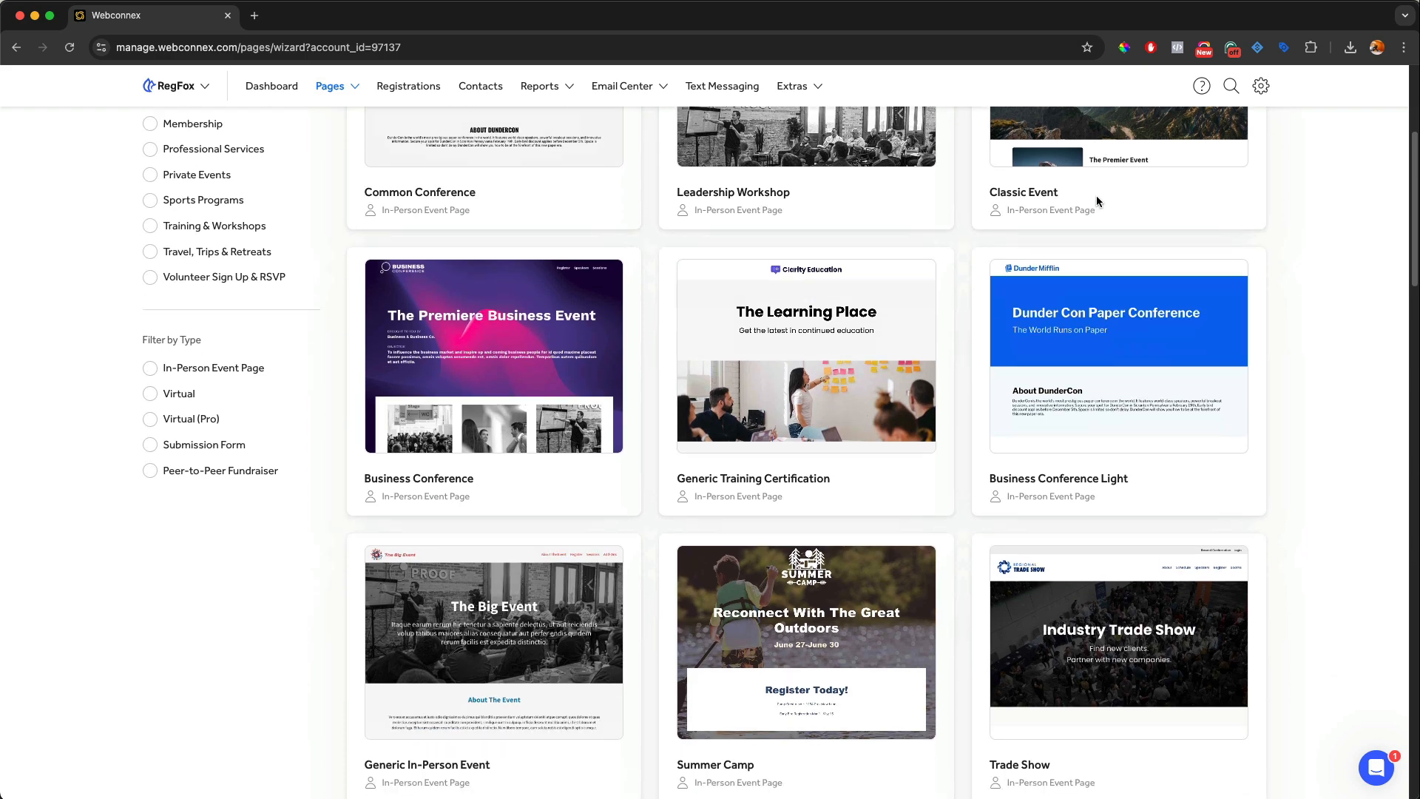
pyautogui.scroll(-5, 1098, 199)
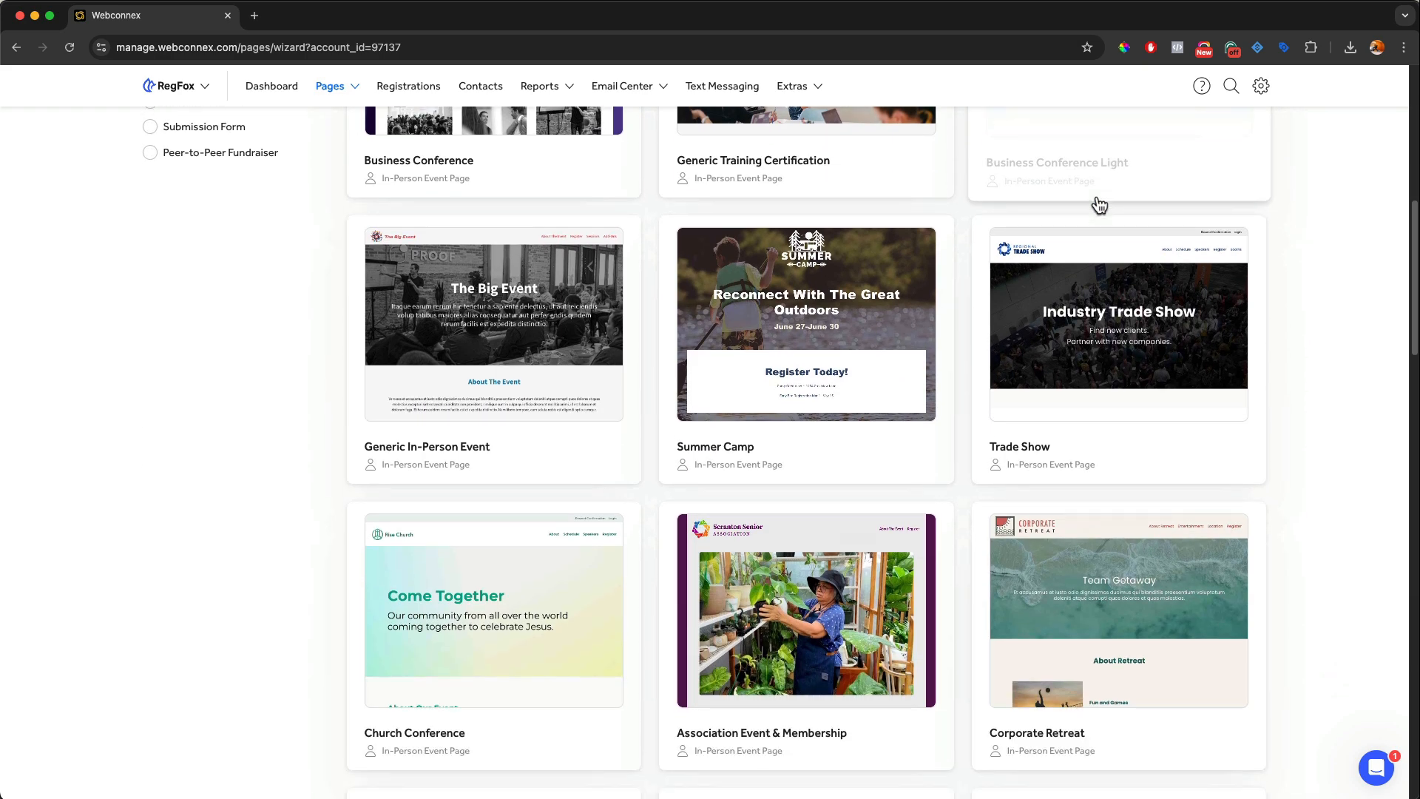
pyautogui.scroll(17, 1097, 203)
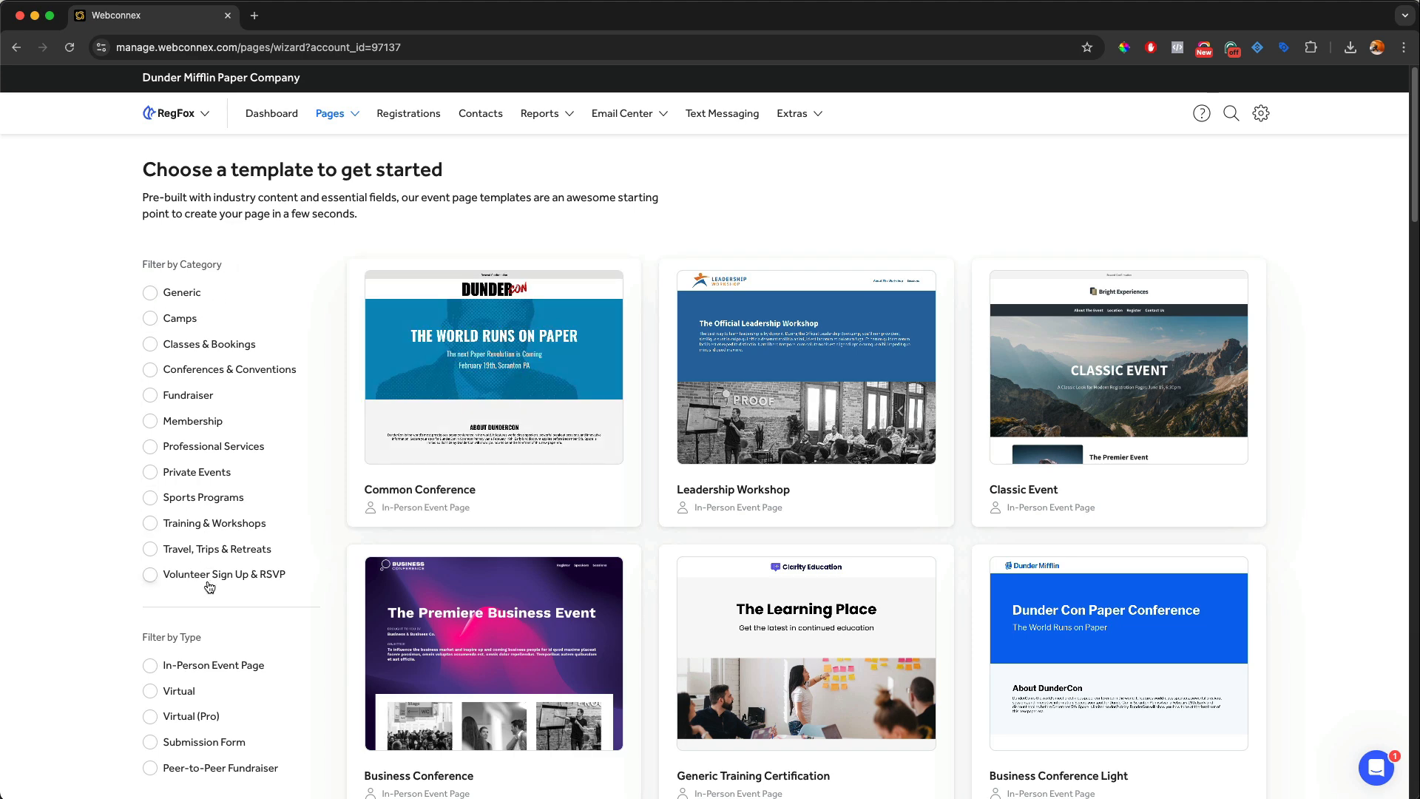
pyautogui.scroll(-4, 210, 589)
pyautogui.scroll(3, 206, 586)
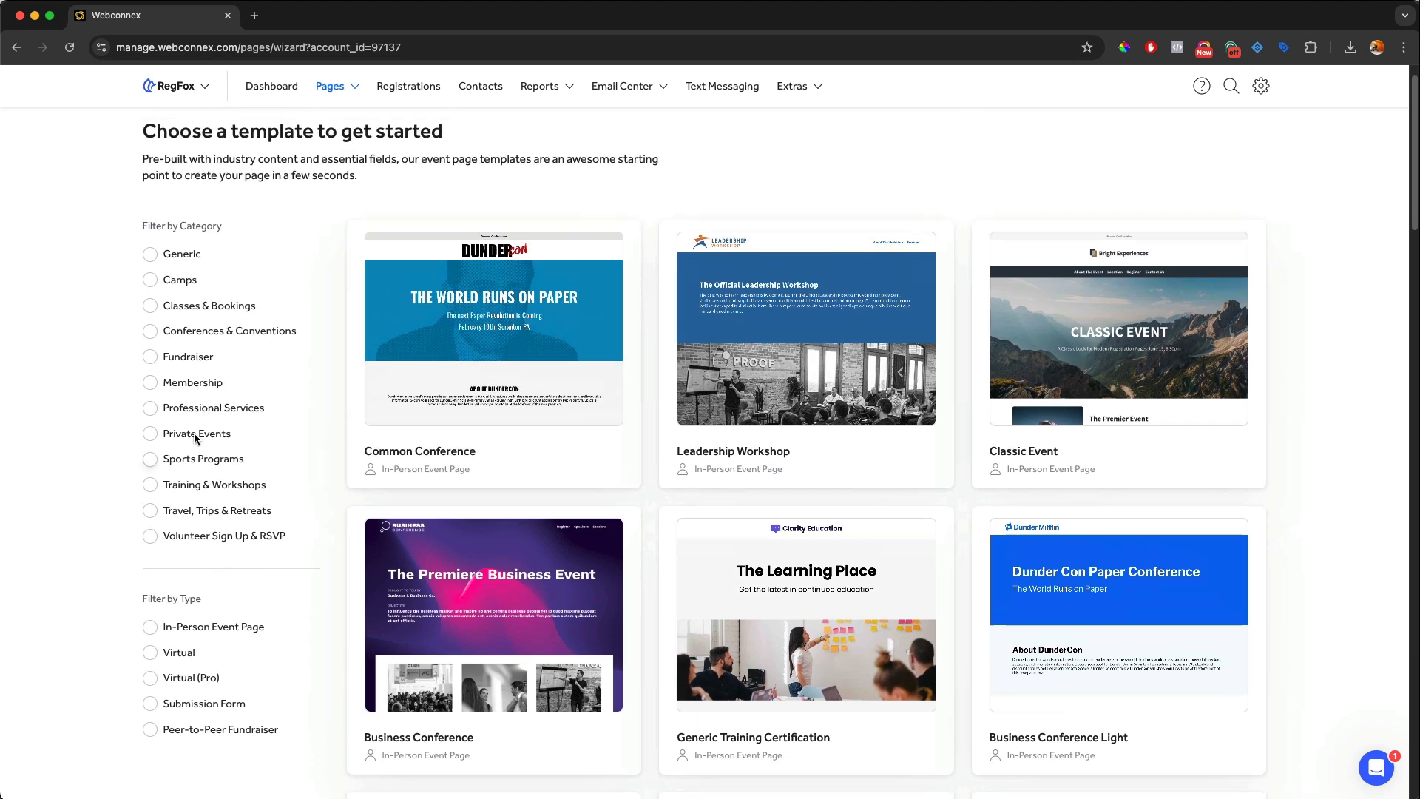
# - Filter the templates by the Generic category, preview the Classic Event demo page, and clear the filter after closing the preview
pyautogui.click(162, 258)
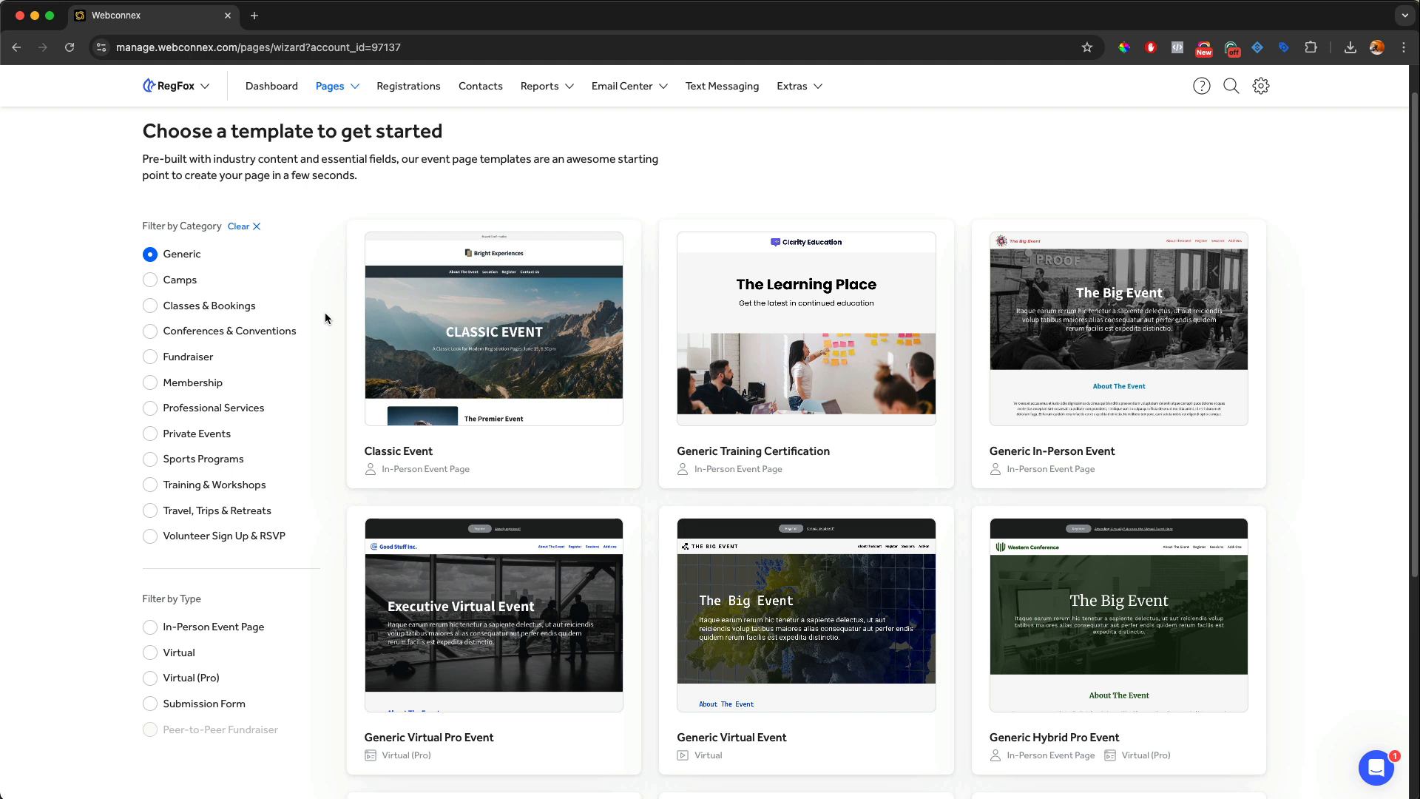
pyautogui.moveTo(398, 332)
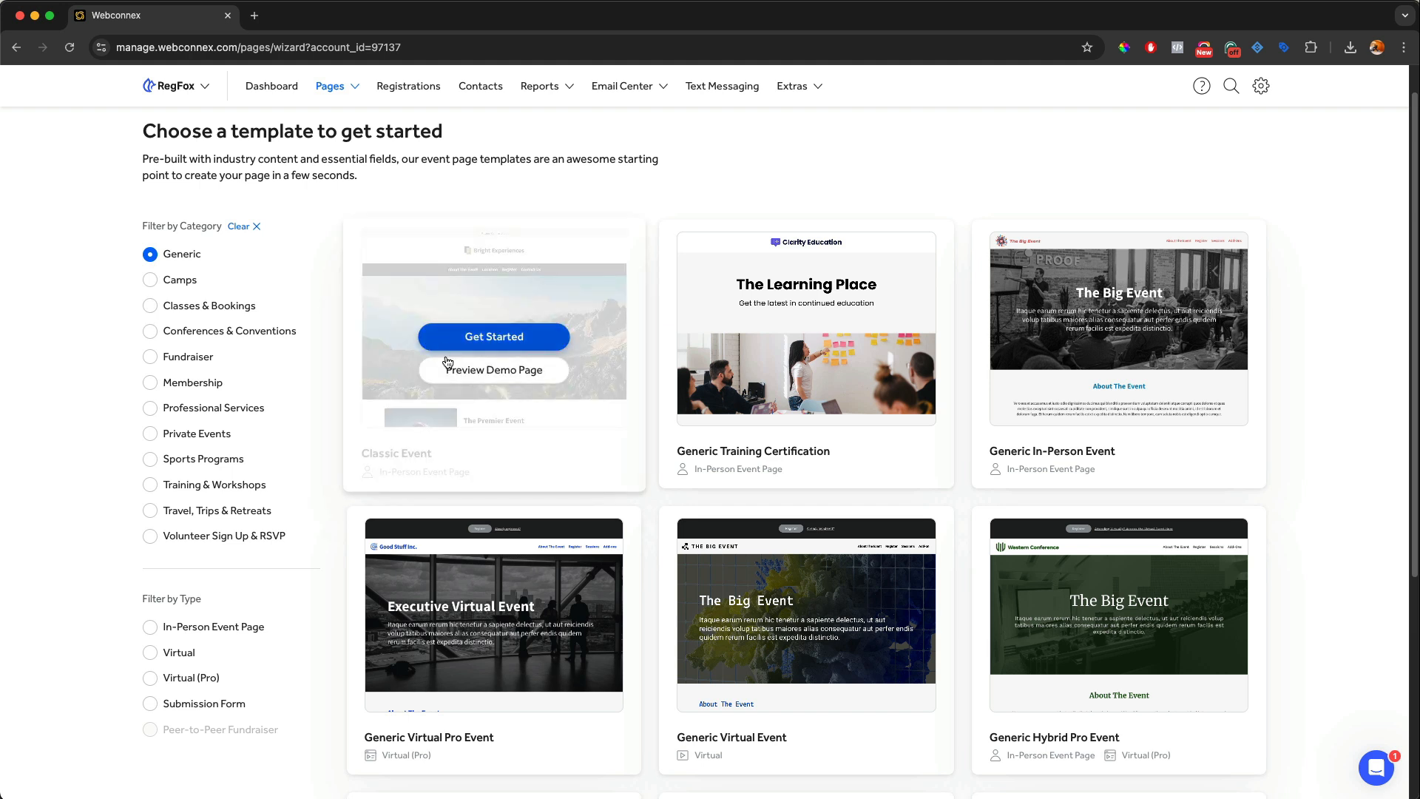
pyautogui.click(496, 371)
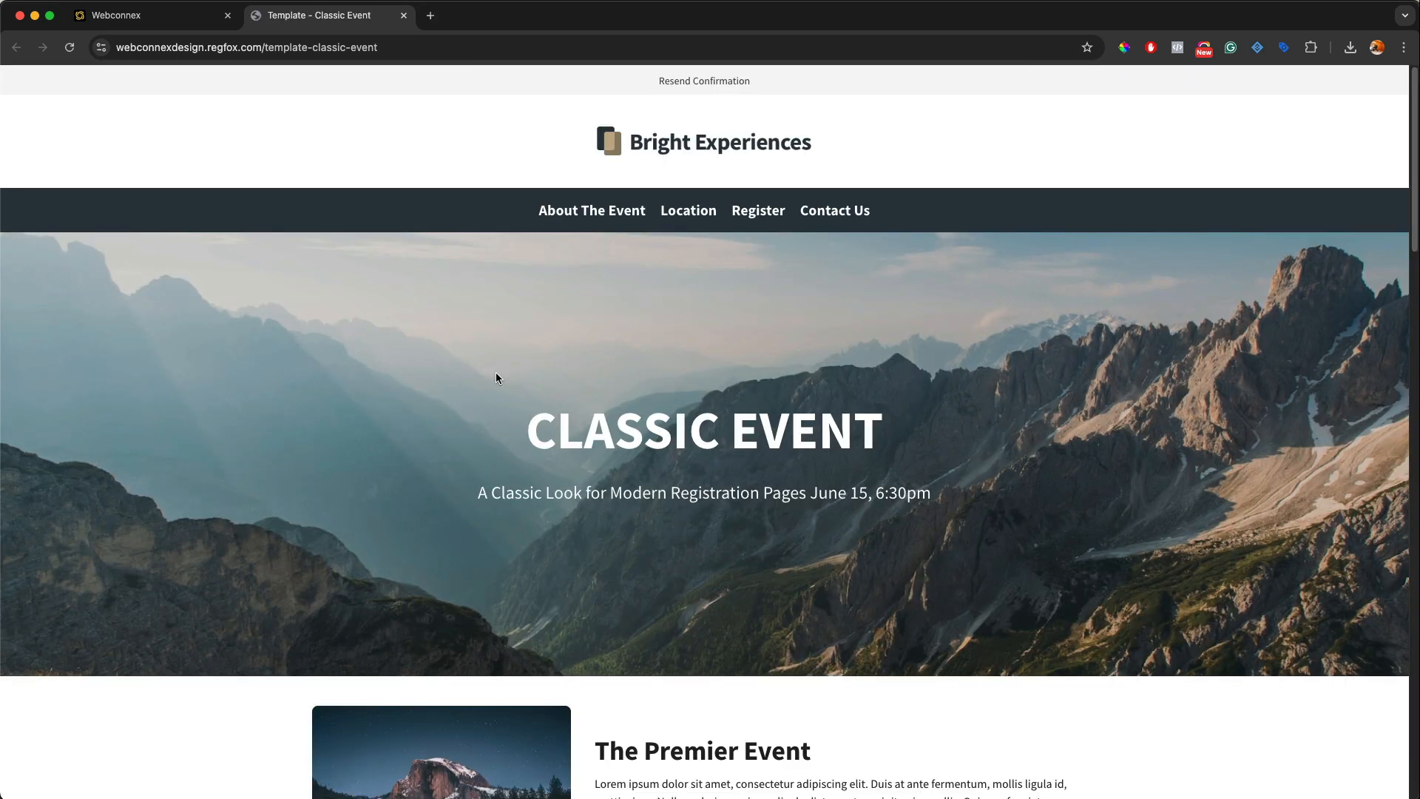
pyautogui.scroll(-15, 495, 377)
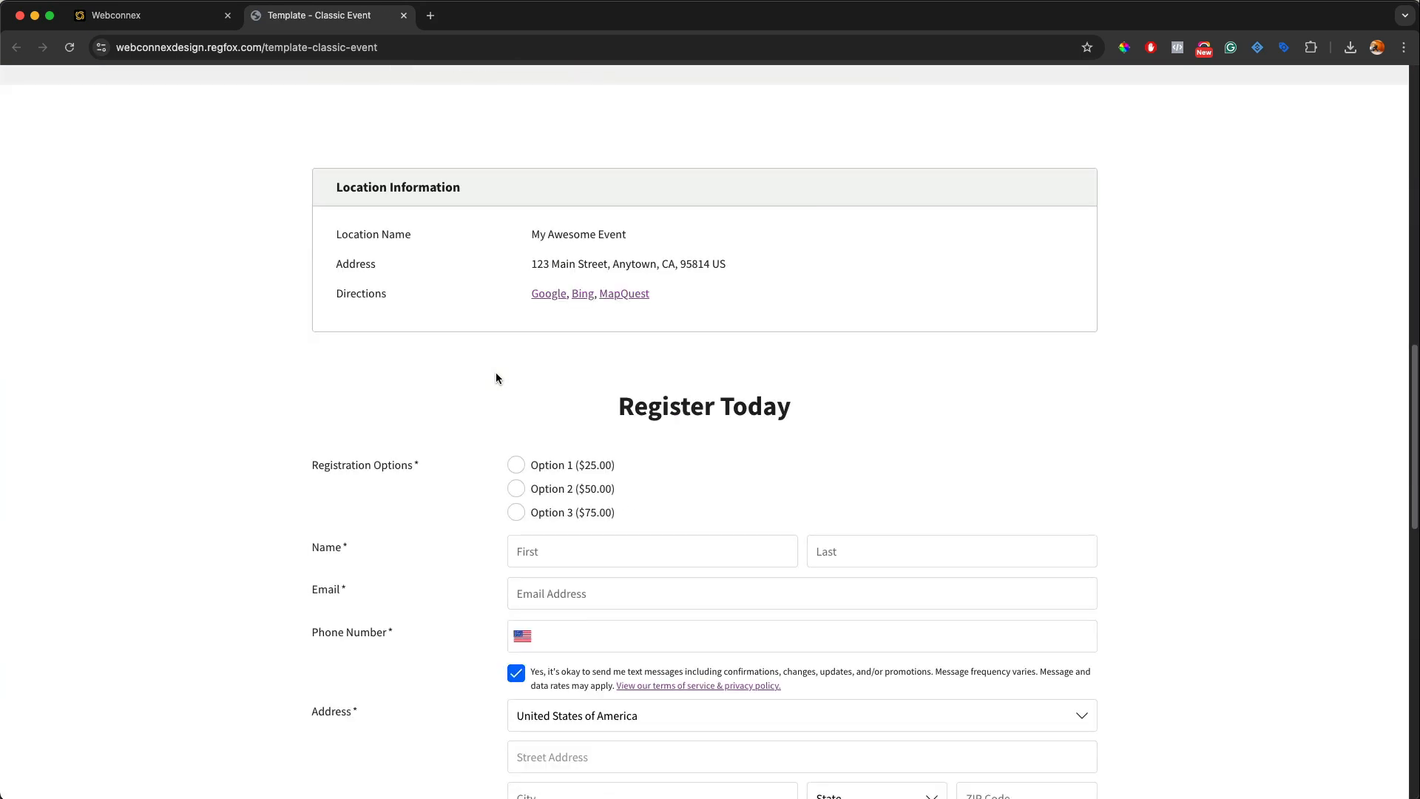
pyautogui.scroll(-8, 495, 377)
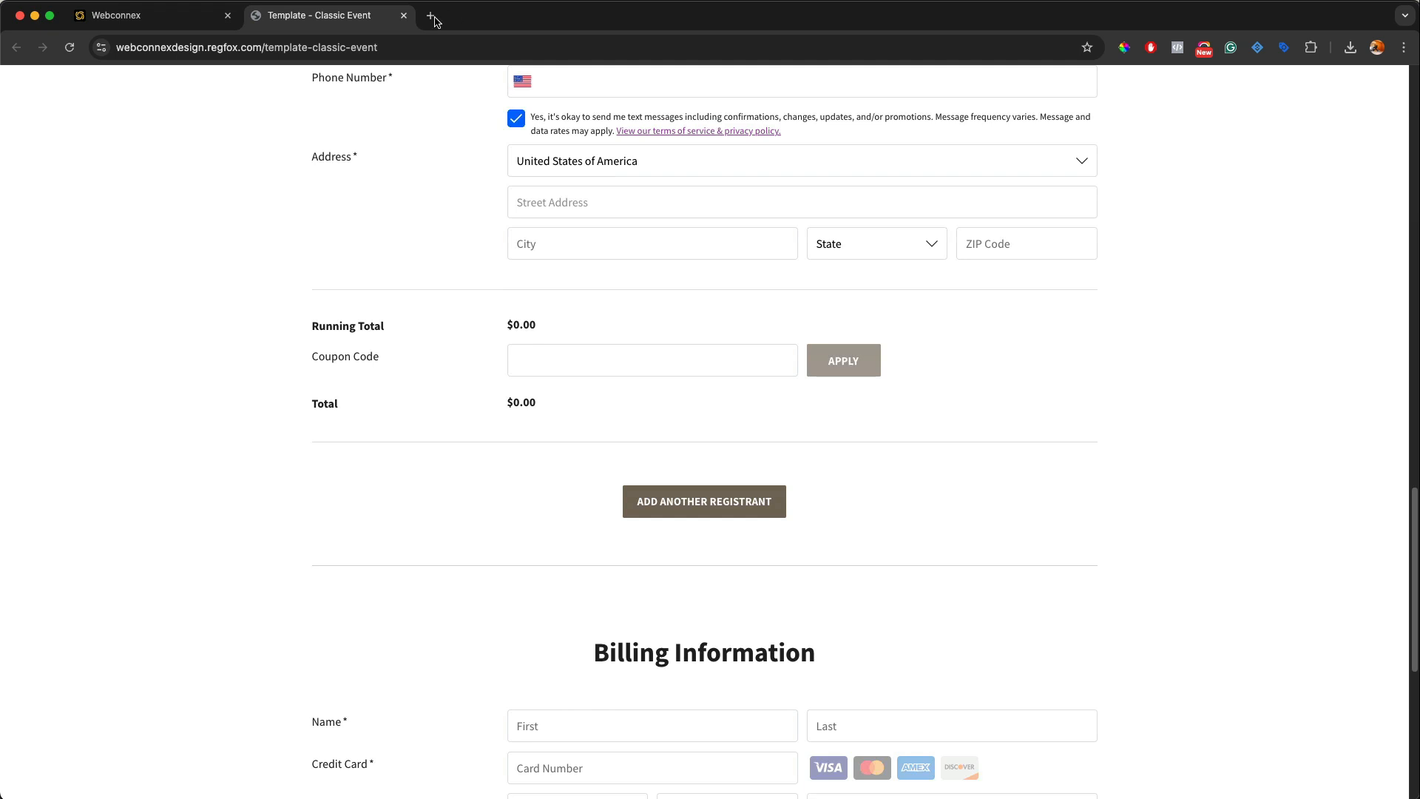
pyautogui.click(403, 16)
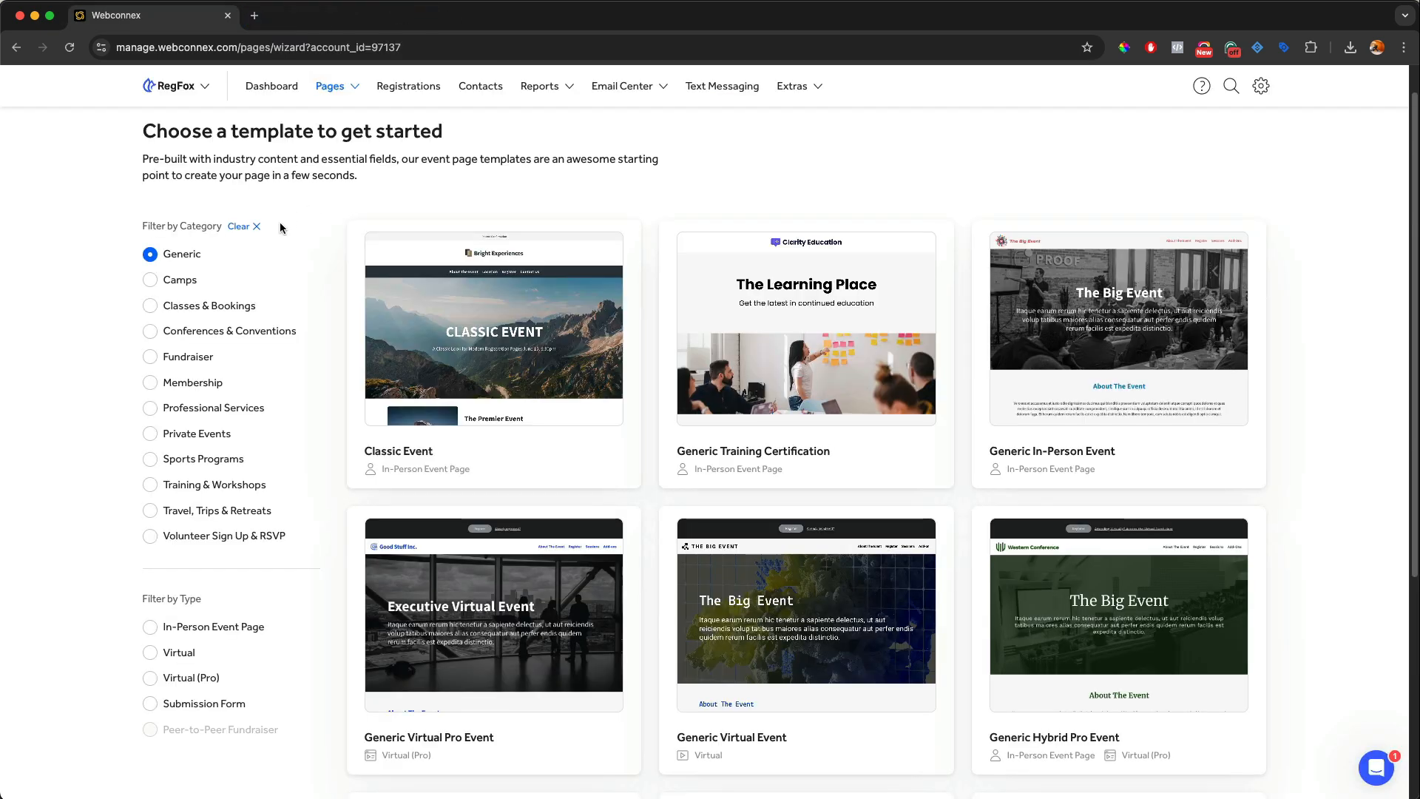
pyautogui.click(255, 227)
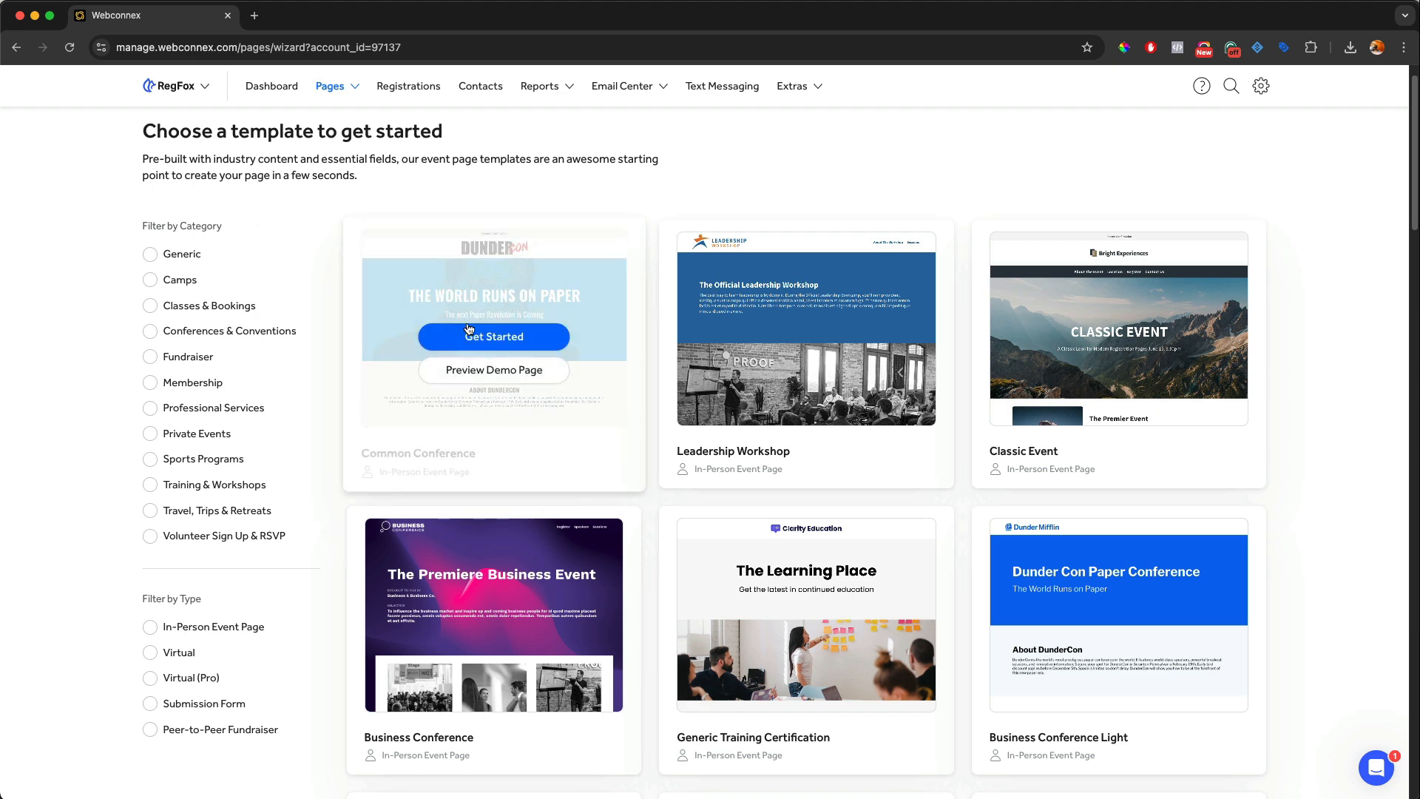
# - Get started with the Common Conference template and name the event DunderCon Scranton
pyautogui.click(473, 332)
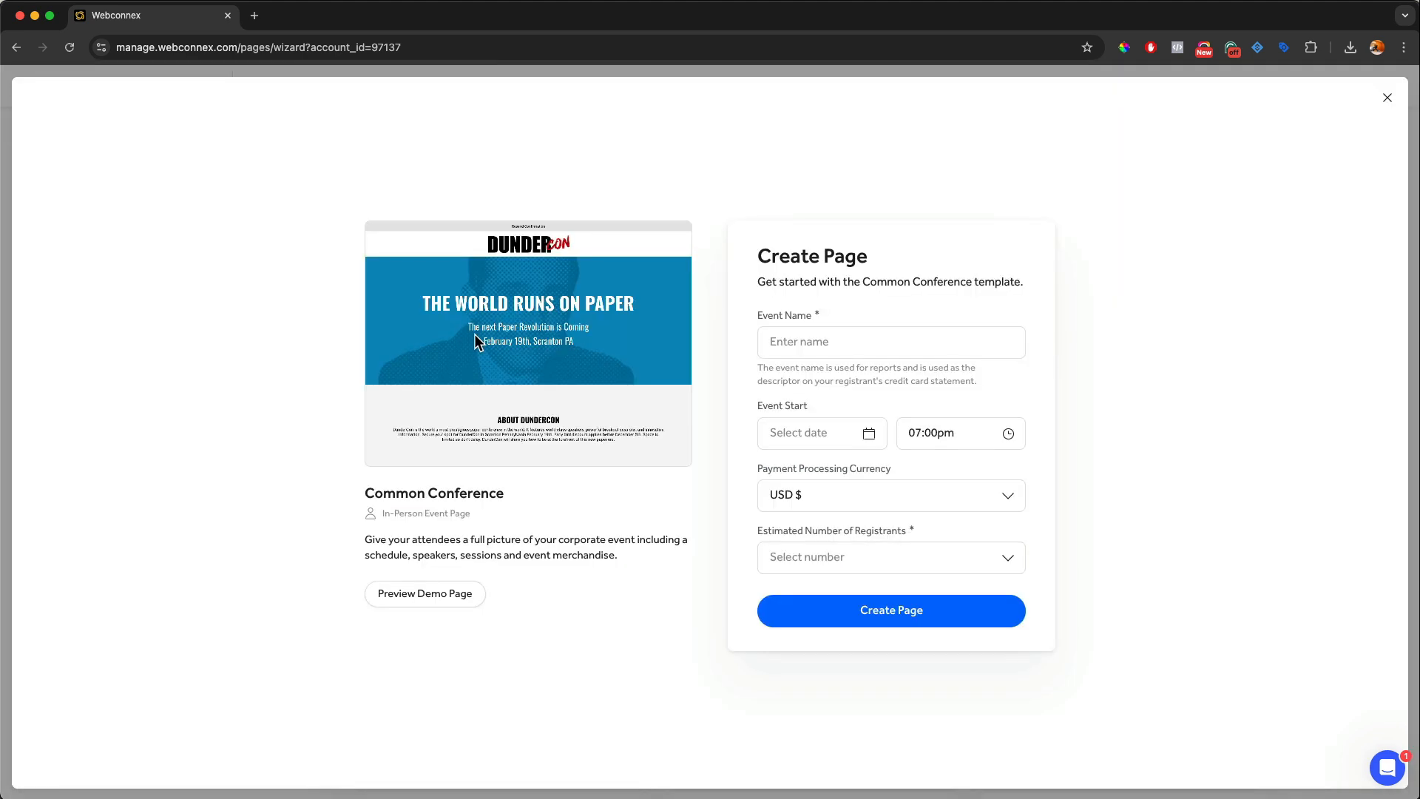
pyautogui.write('Dunder')
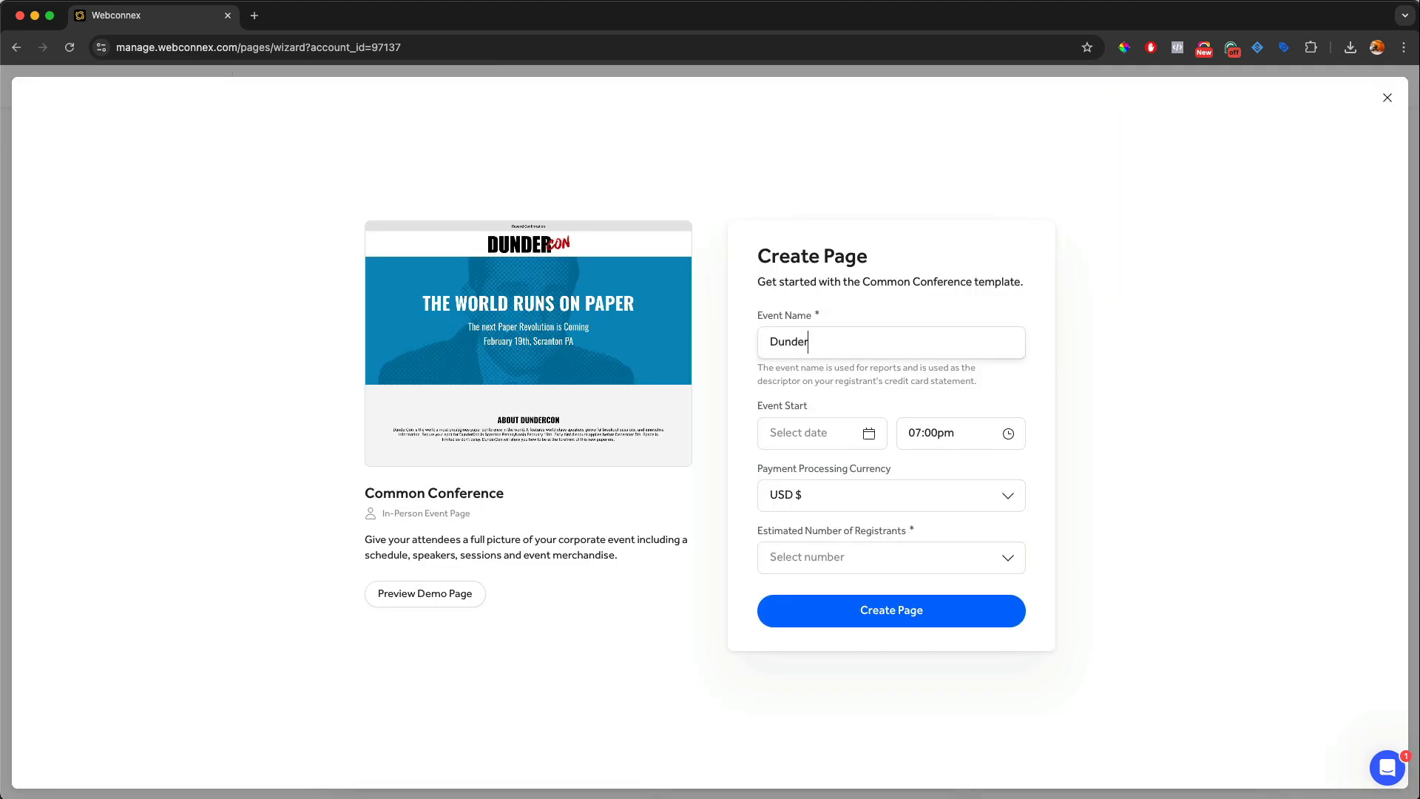
pyautogui.write('Con Scranto')
# - Set the event start date to 04/30/2025
pyautogui.click(823, 428)
pyautogui.click(928, 470)
pyautogui.click(927, 471)
pyautogui.click(928, 470)
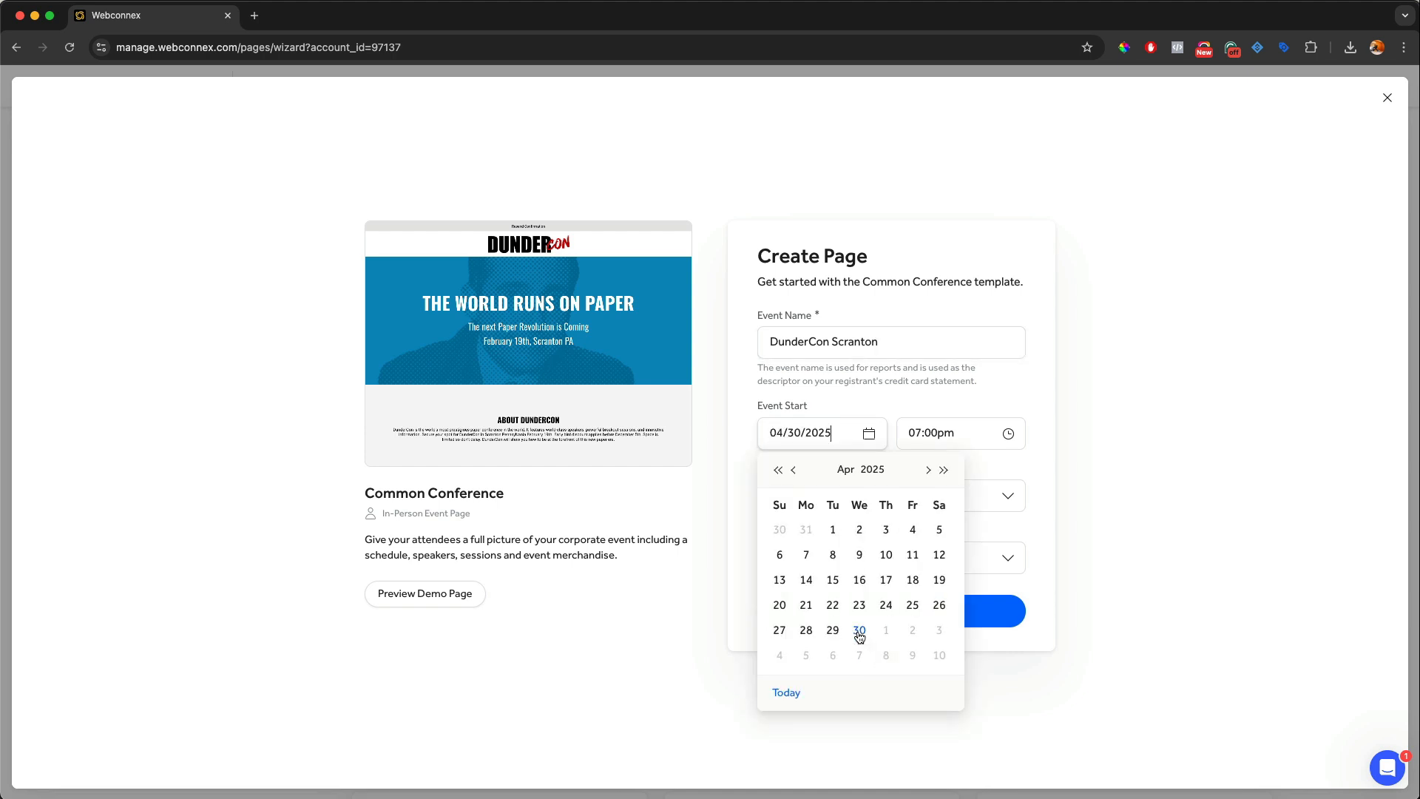
pyautogui.click(859, 631)
# - Set the estimated number of registrants to 501 to 1,000 and create the page
pyautogui.click(900, 567)
pyautogui.click(900, 637)
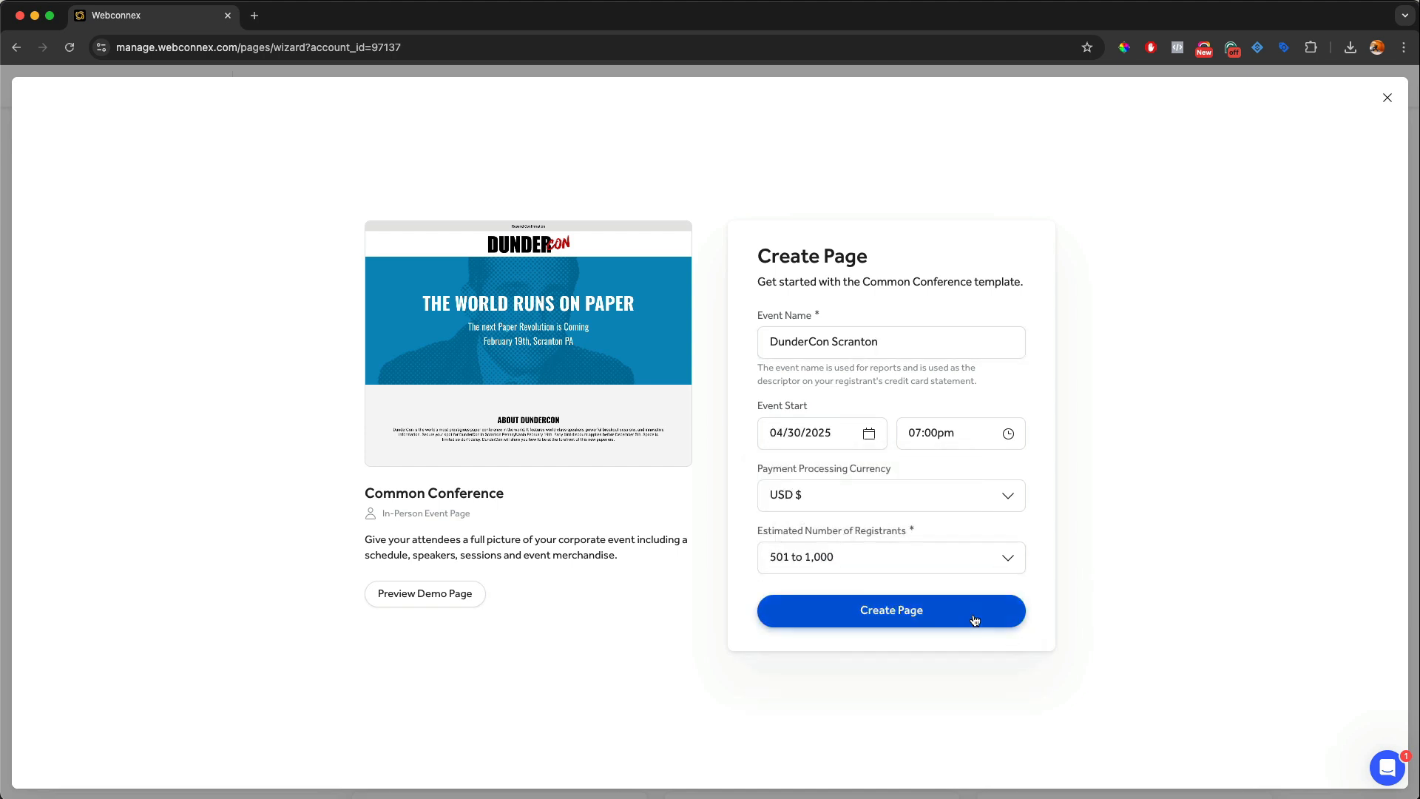
pyautogui.click(974, 618)
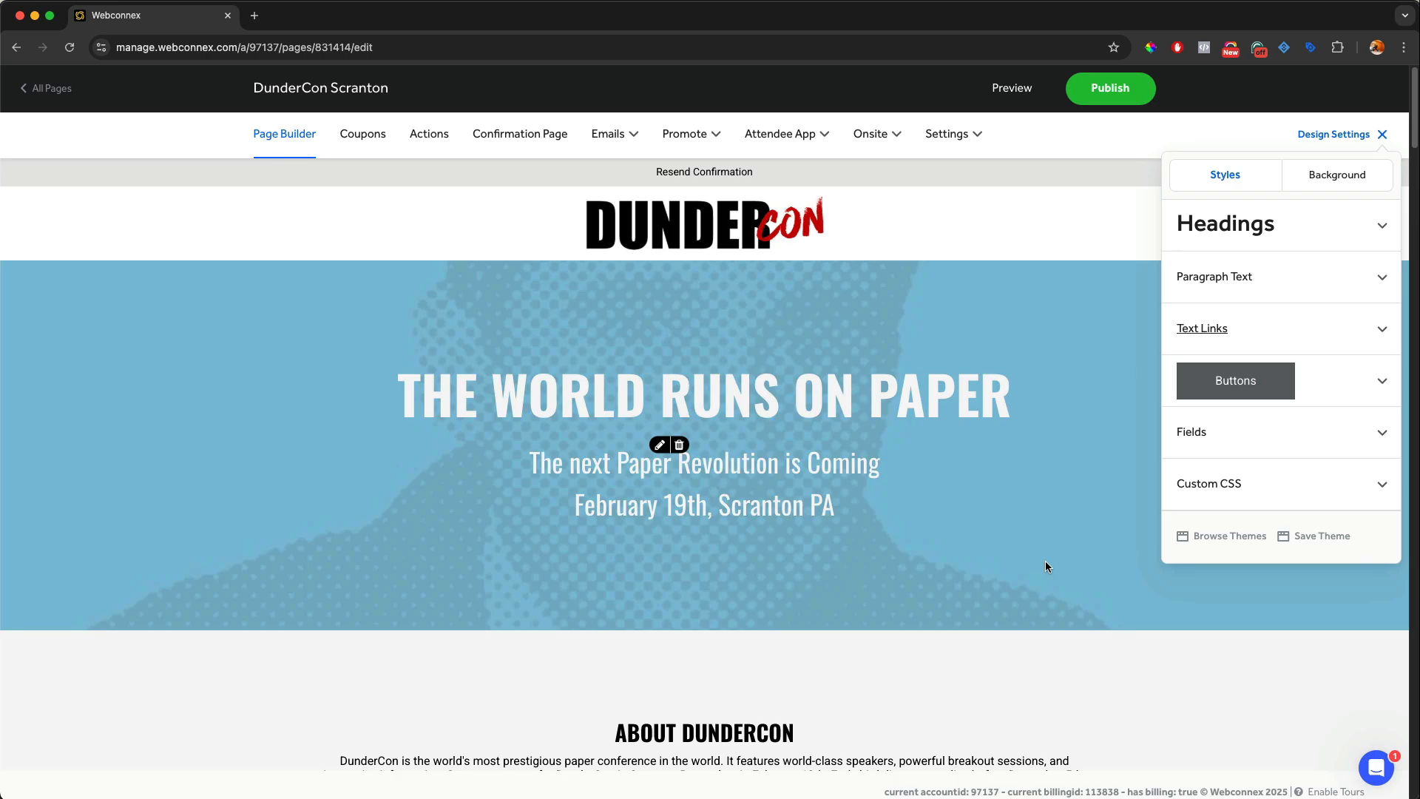
# - Review the new page's template content, from the hero banner through the schedule and speakers to the registration fields
pyautogui.scroll(-6, 1047, 571)
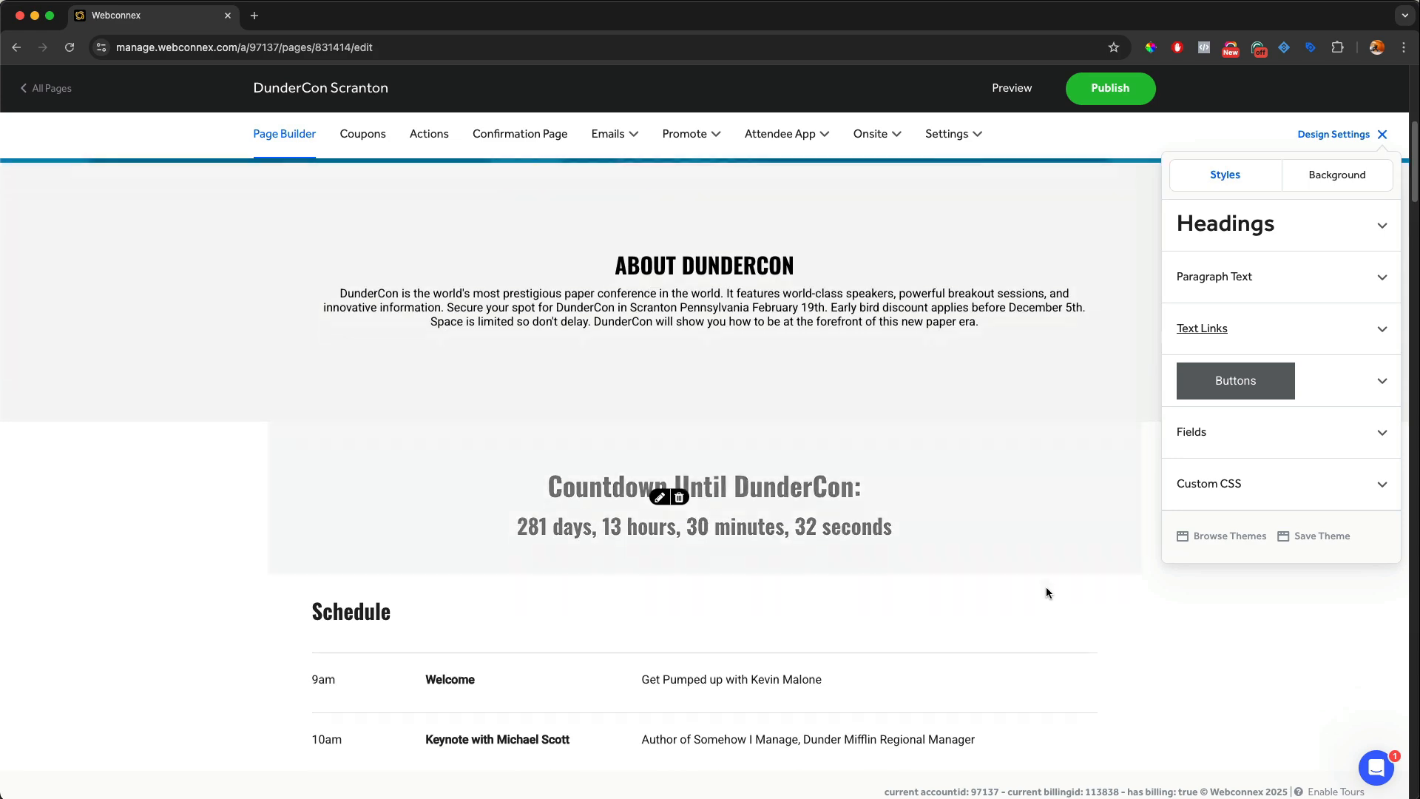
pyautogui.scroll(-5, 1047, 593)
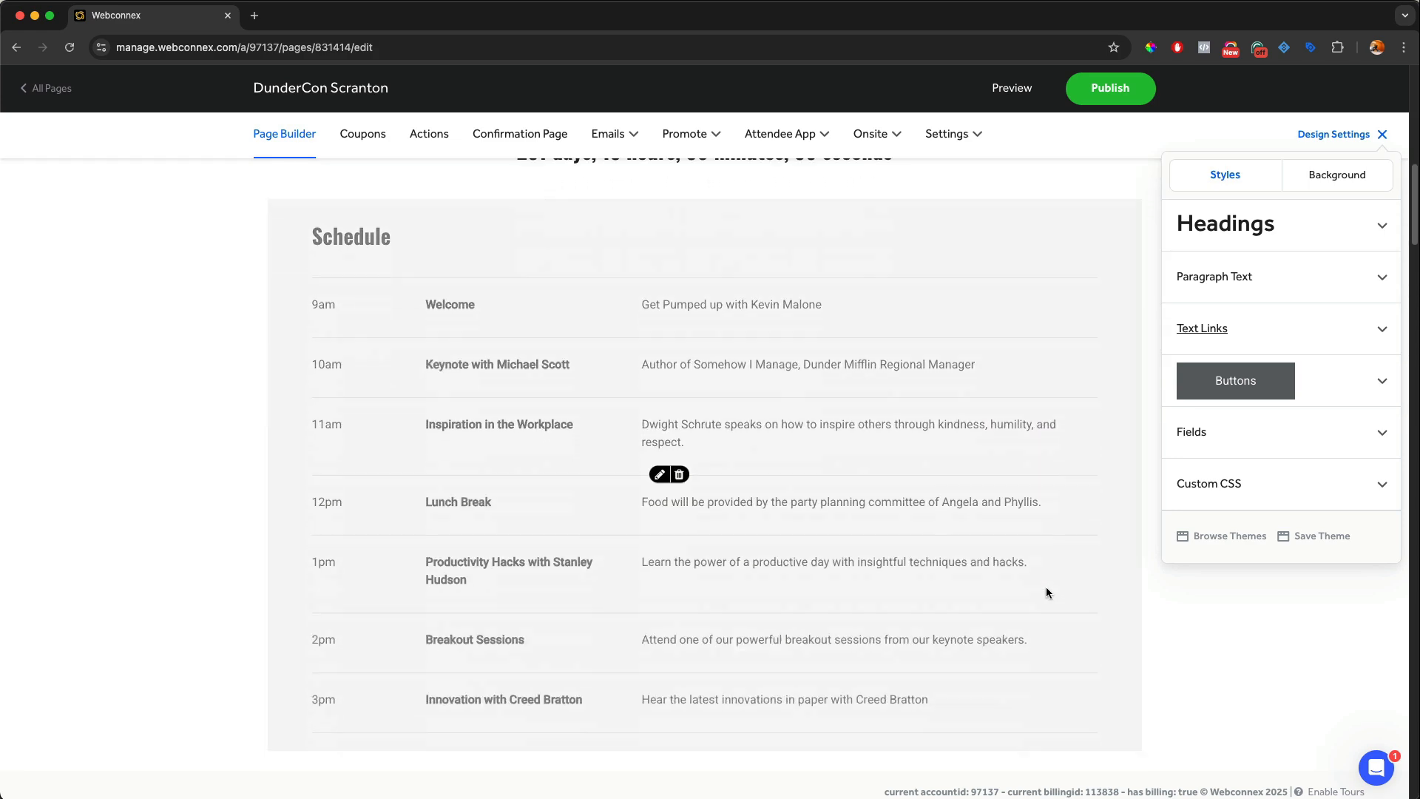
pyautogui.scroll(-4, 1047, 593)
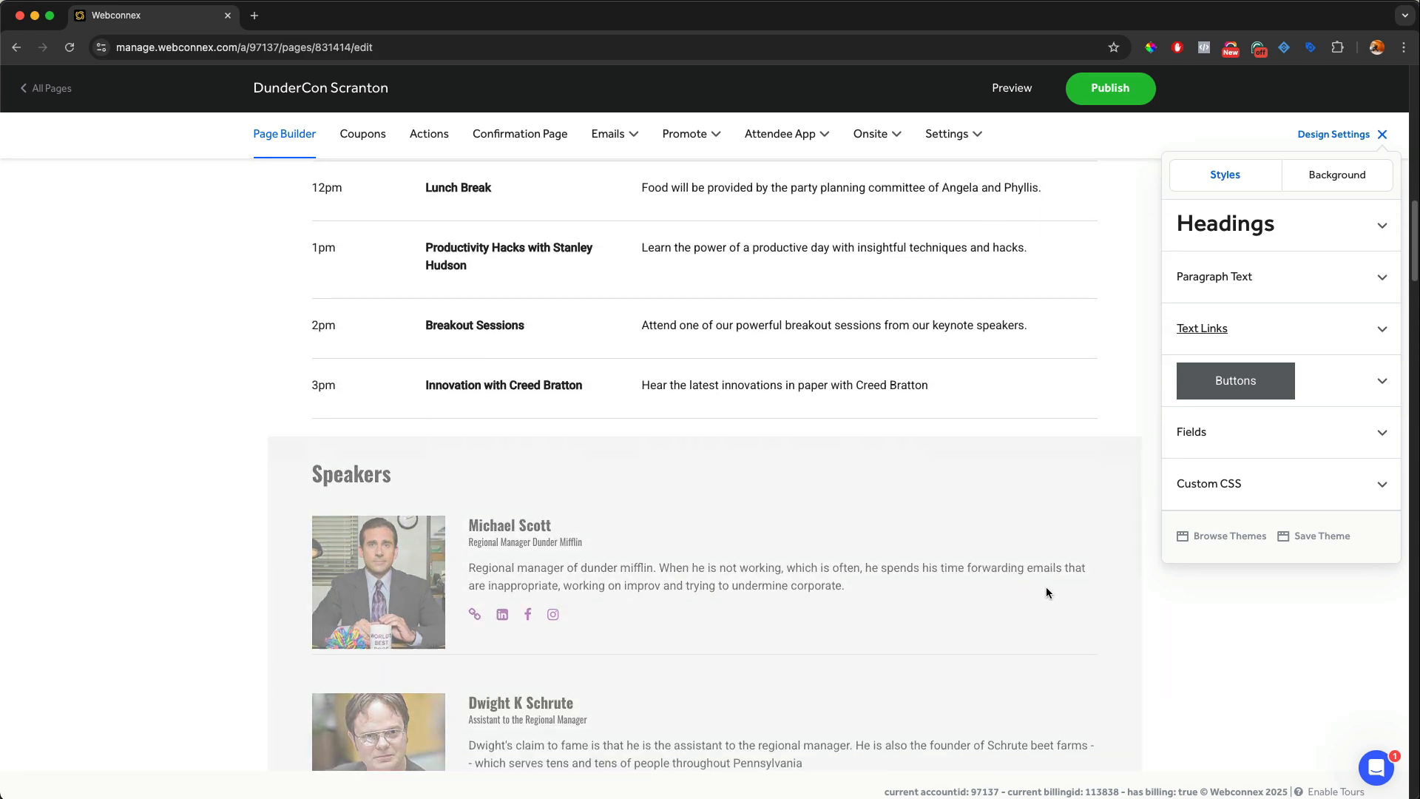
pyautogui.scroll(-7, 1047, 592)
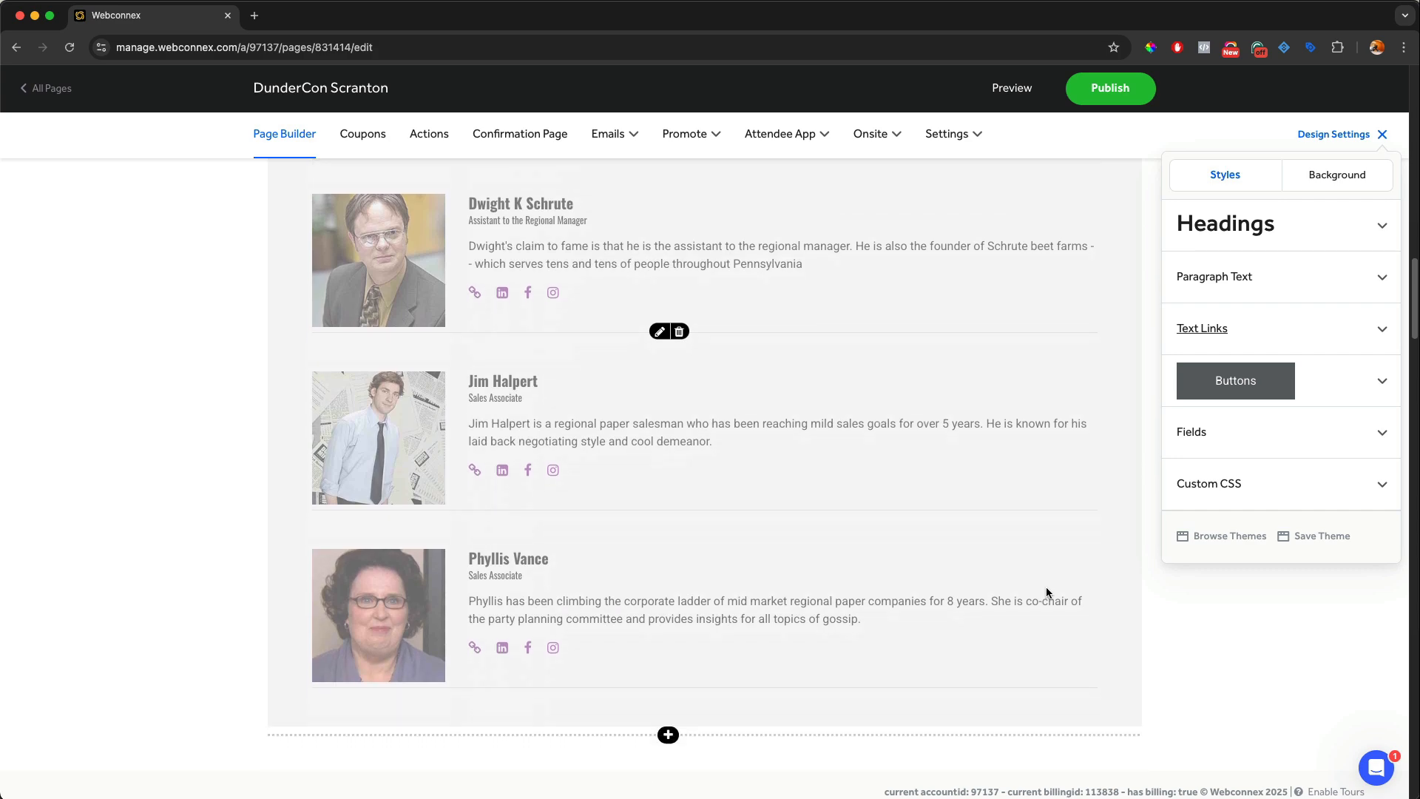
pyautogui.scroll(-3, 1046, 592)
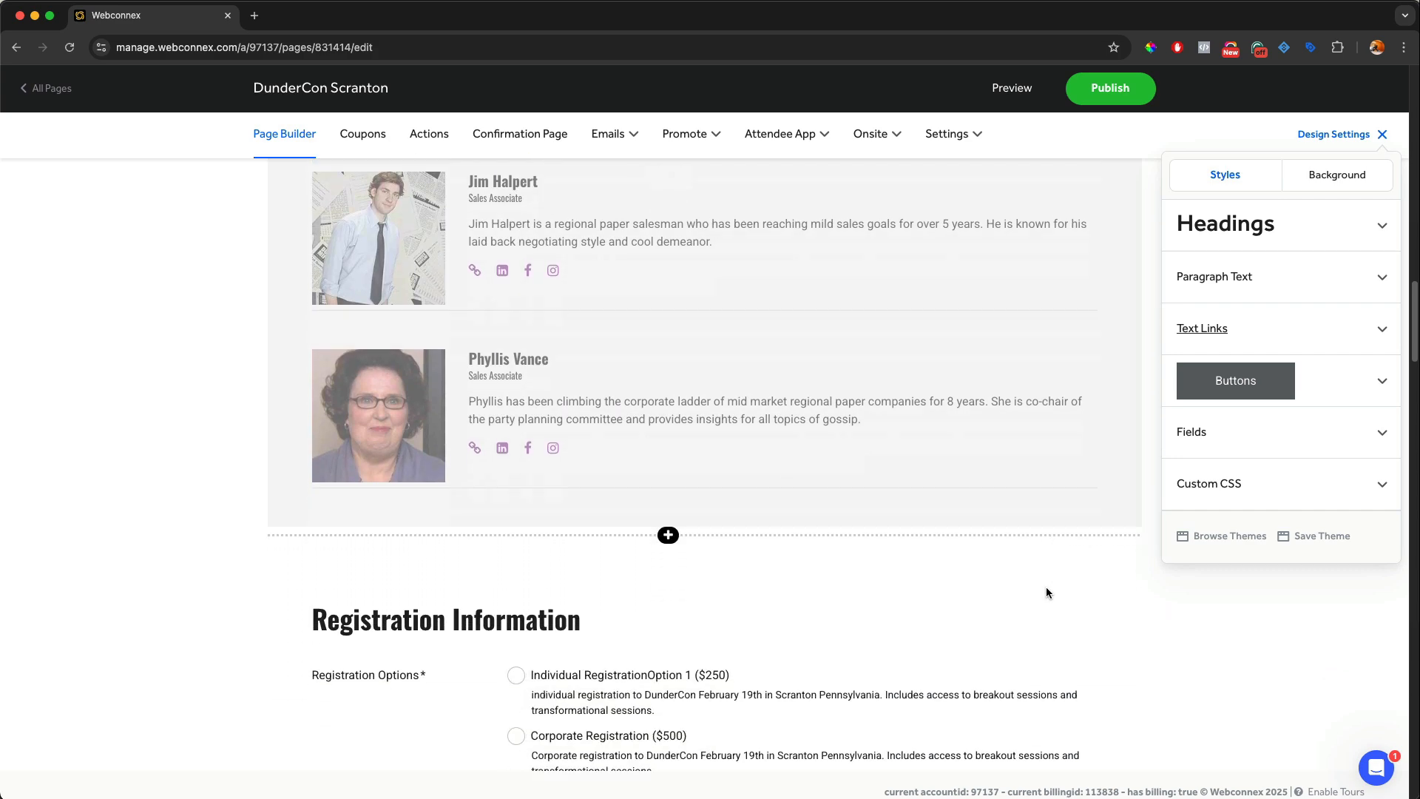
pyautogui.scroll(-2, 1047, 592)
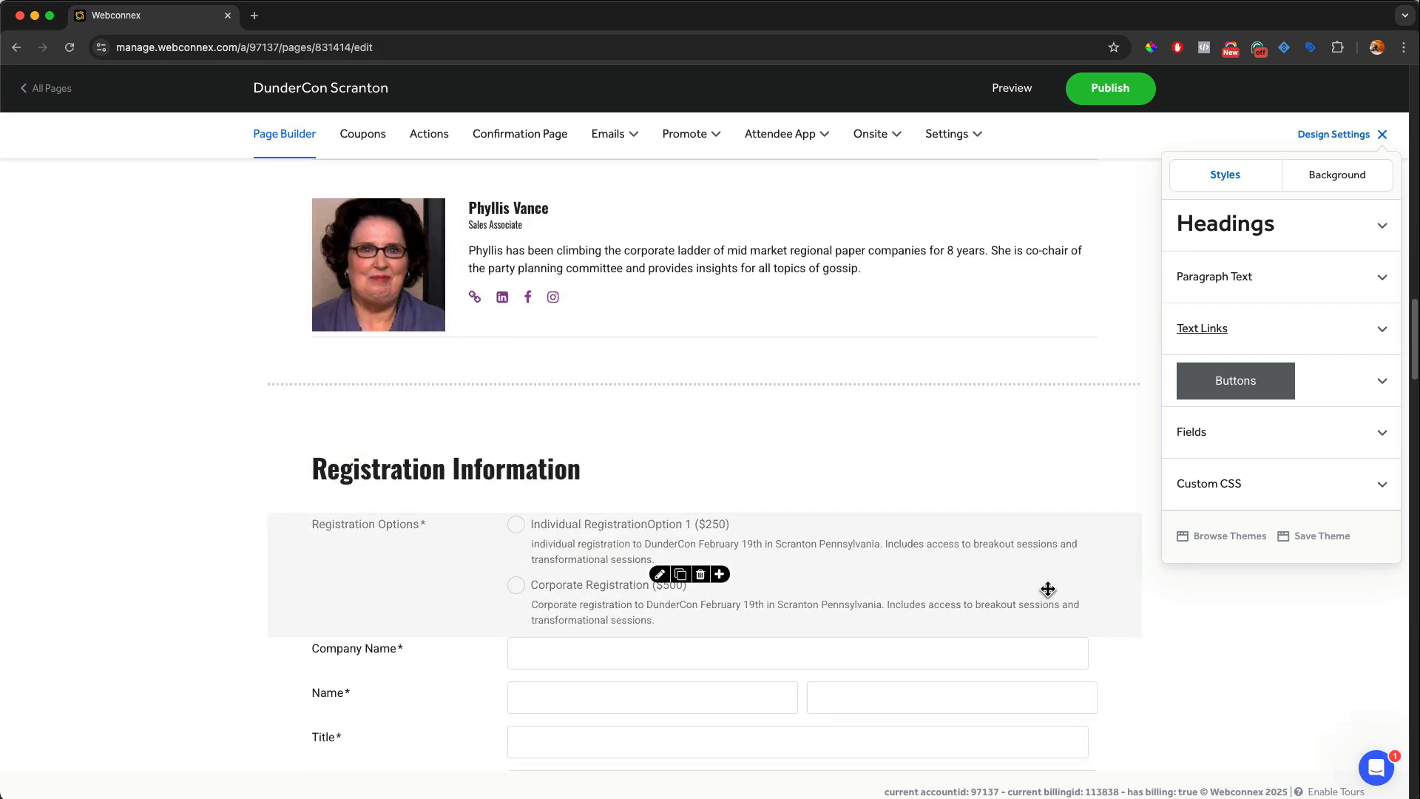
pyautogui.scroll(20, 1047, 589)
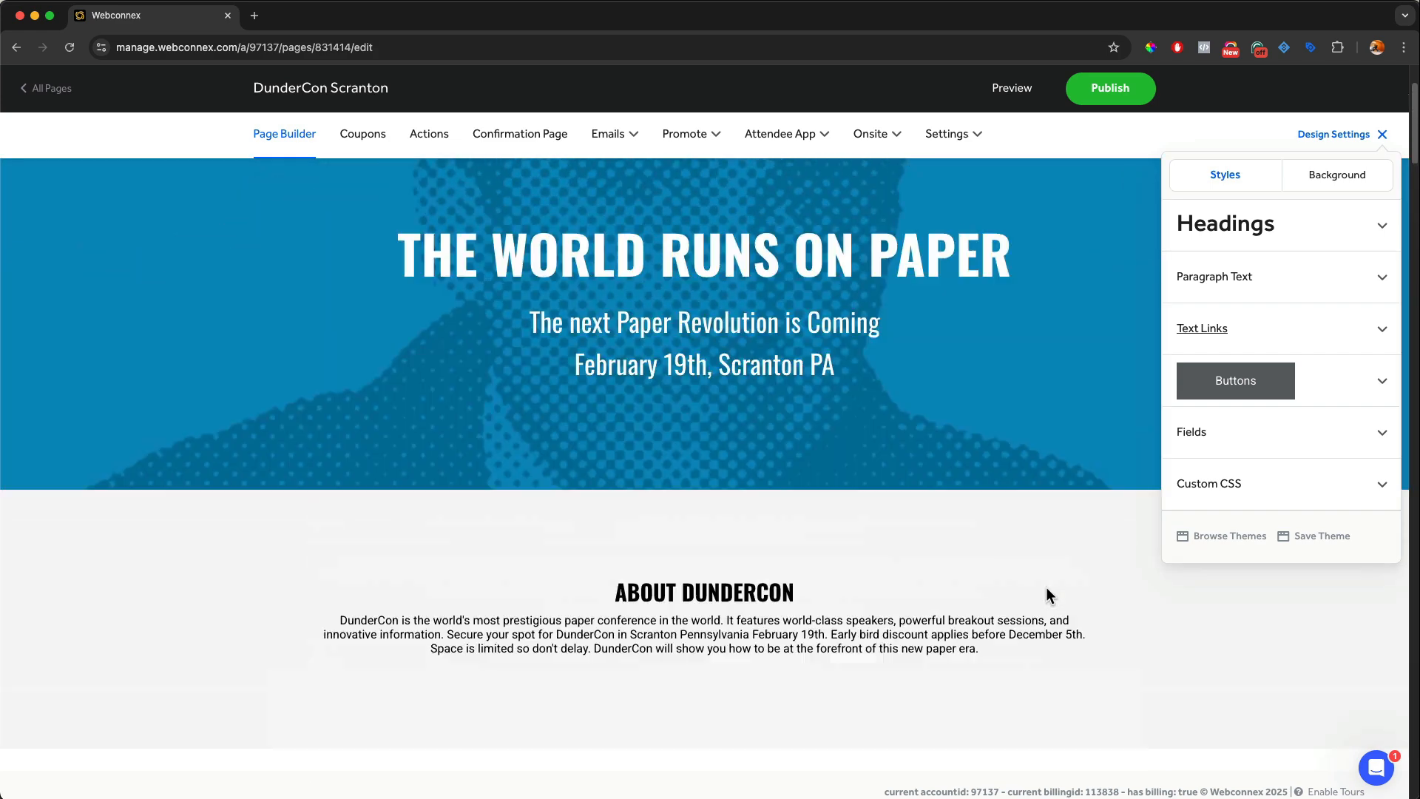
pyautogui.scroll(2, 1046, 587)
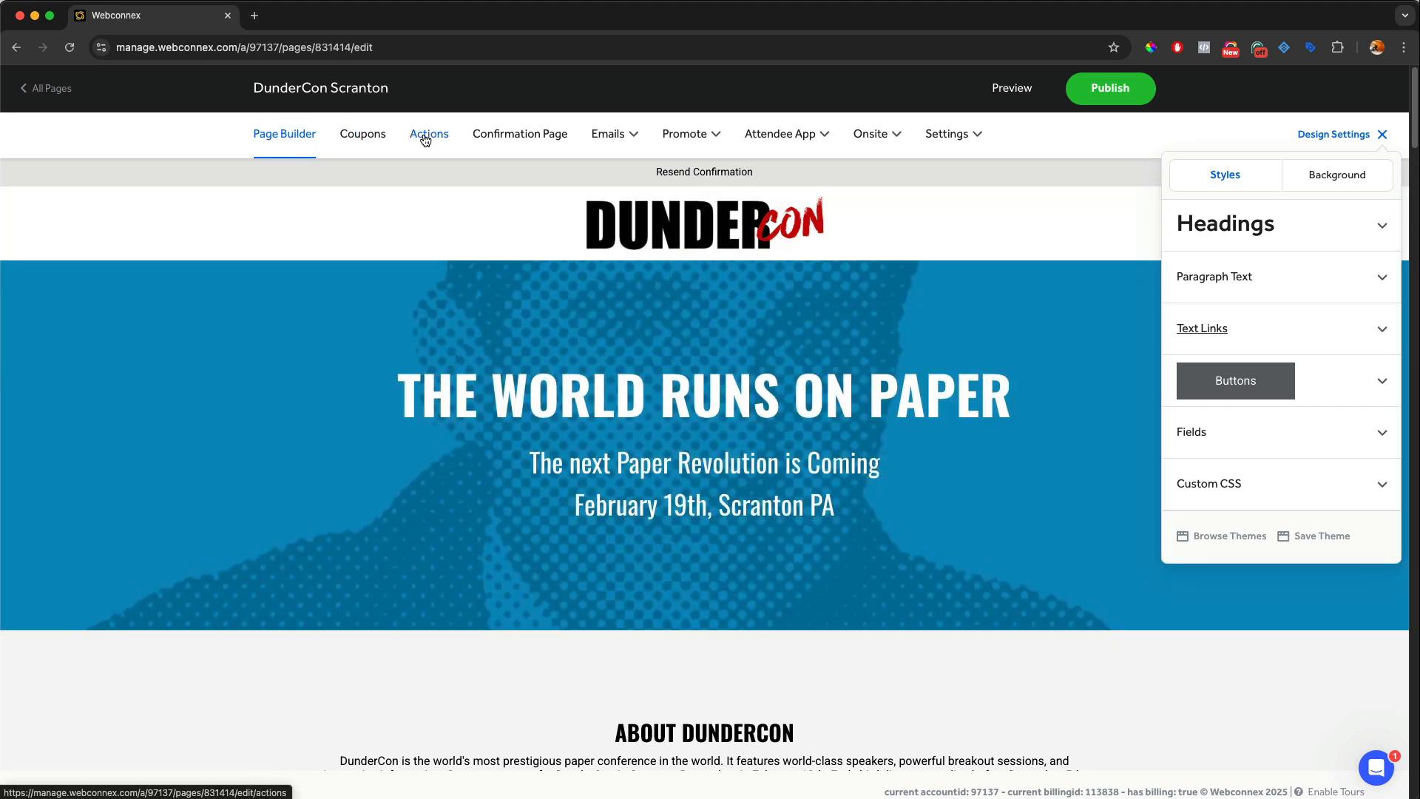
pyautogui.moveTo(629, 135)
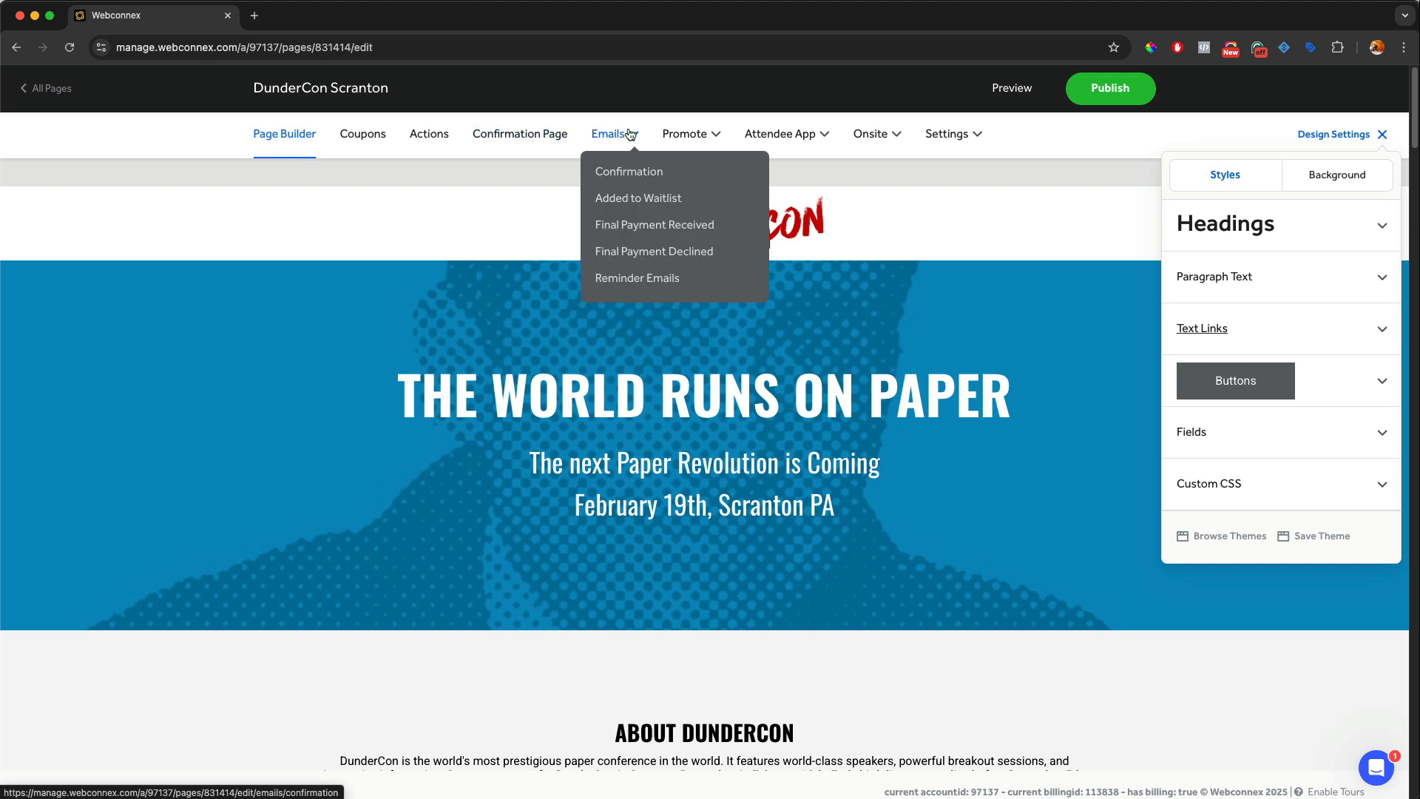
pyautogui.moveTo(695, 148)
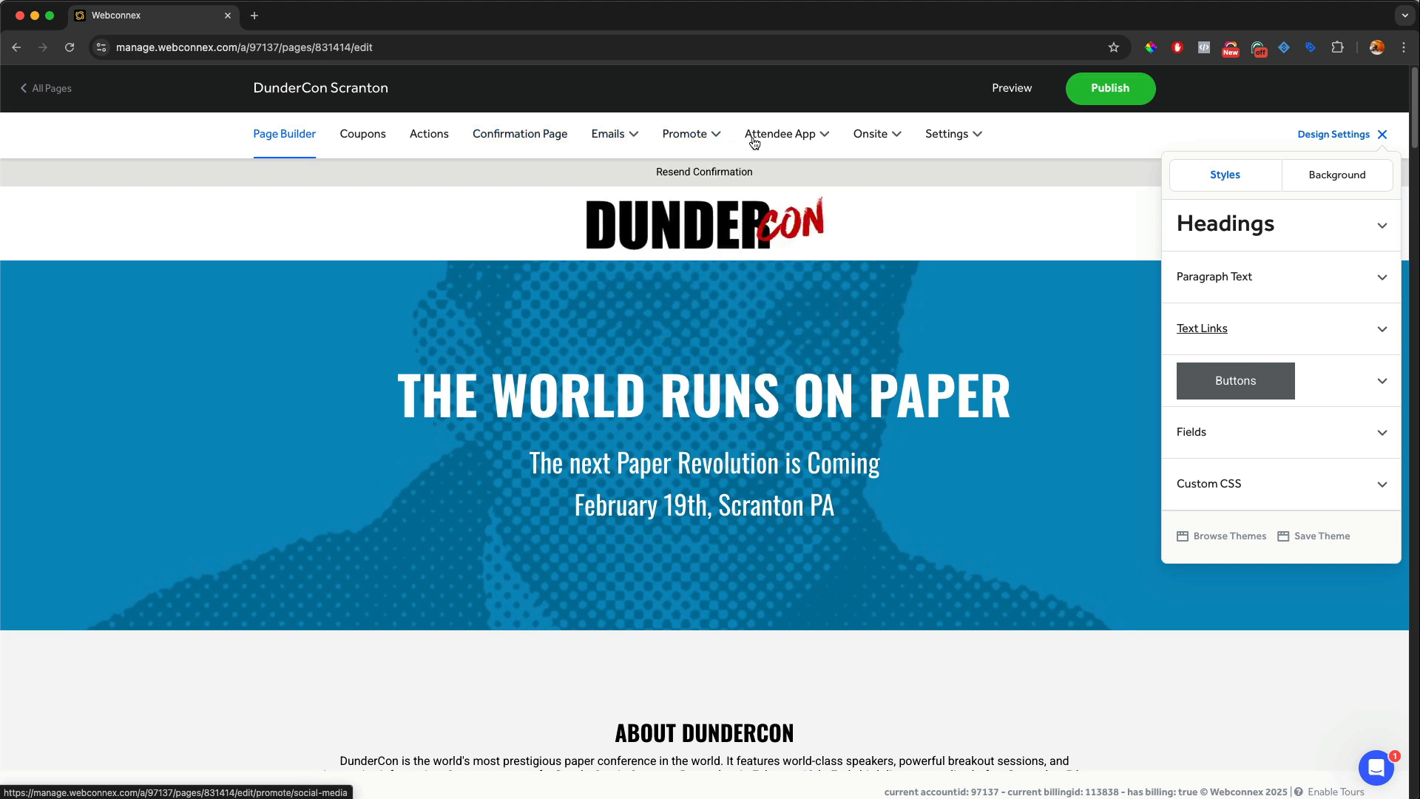
pyautogui.moveTo(878, 139)
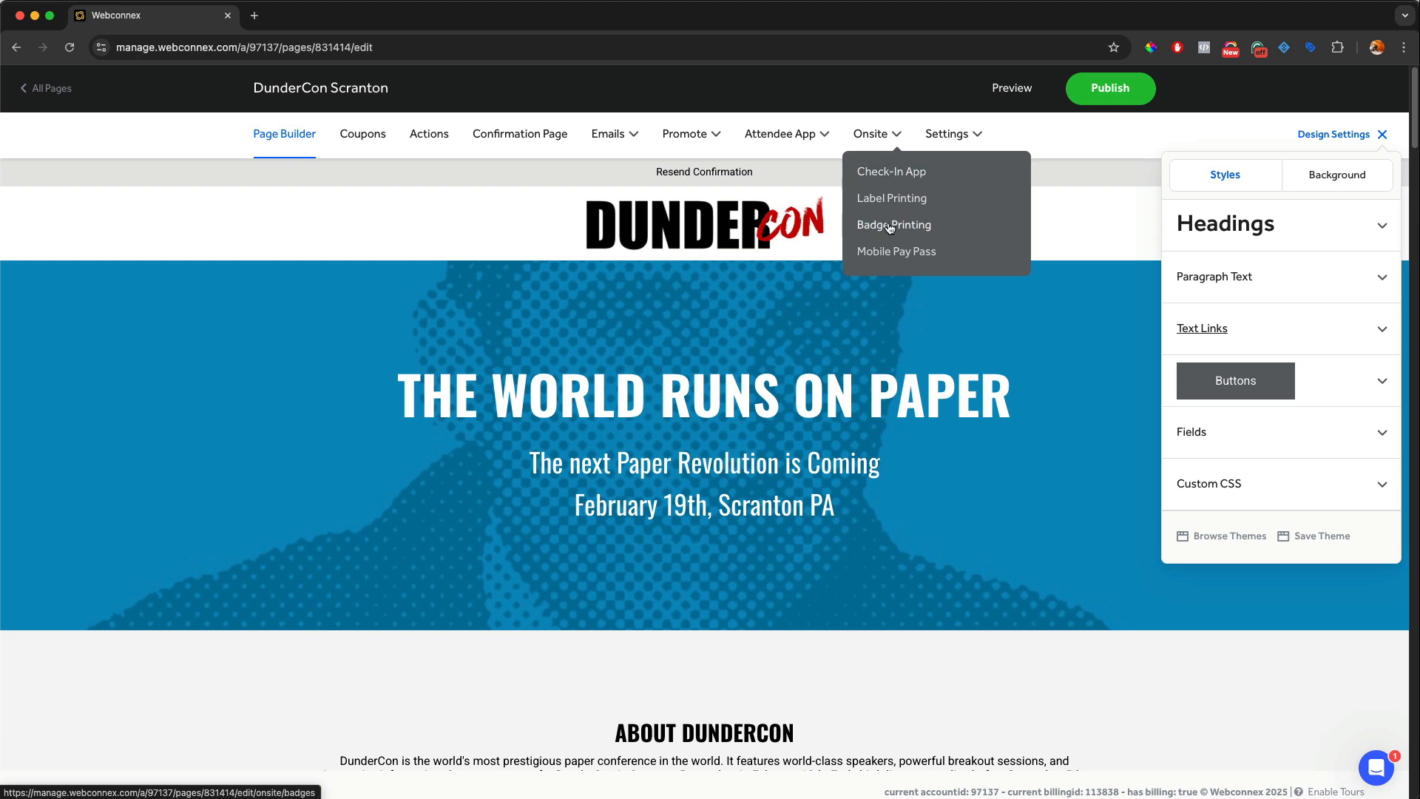
pyautogui.moveTo(961, 138)
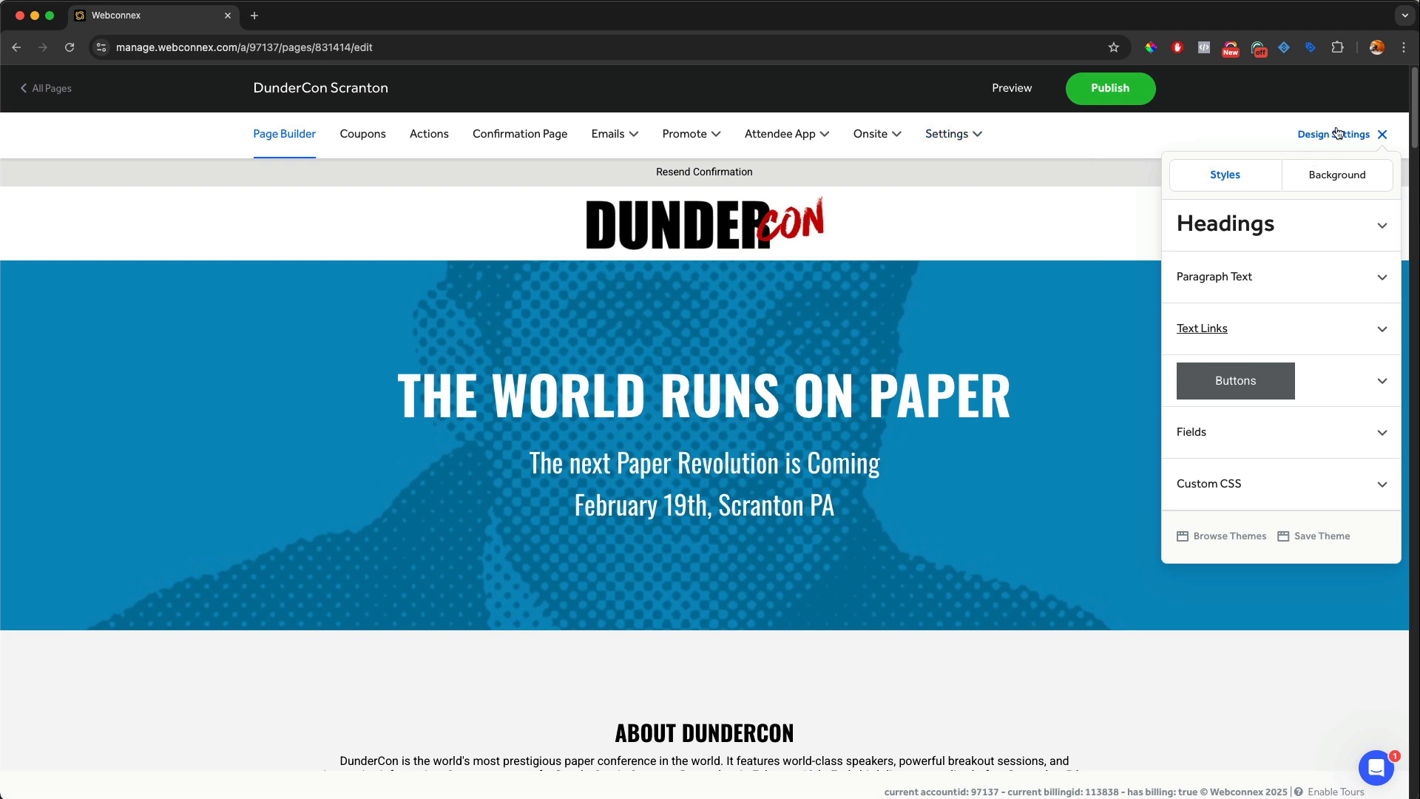
# - Check the Headings style options in the design settings and close the design settings
pyautogui.click(1274, 229)
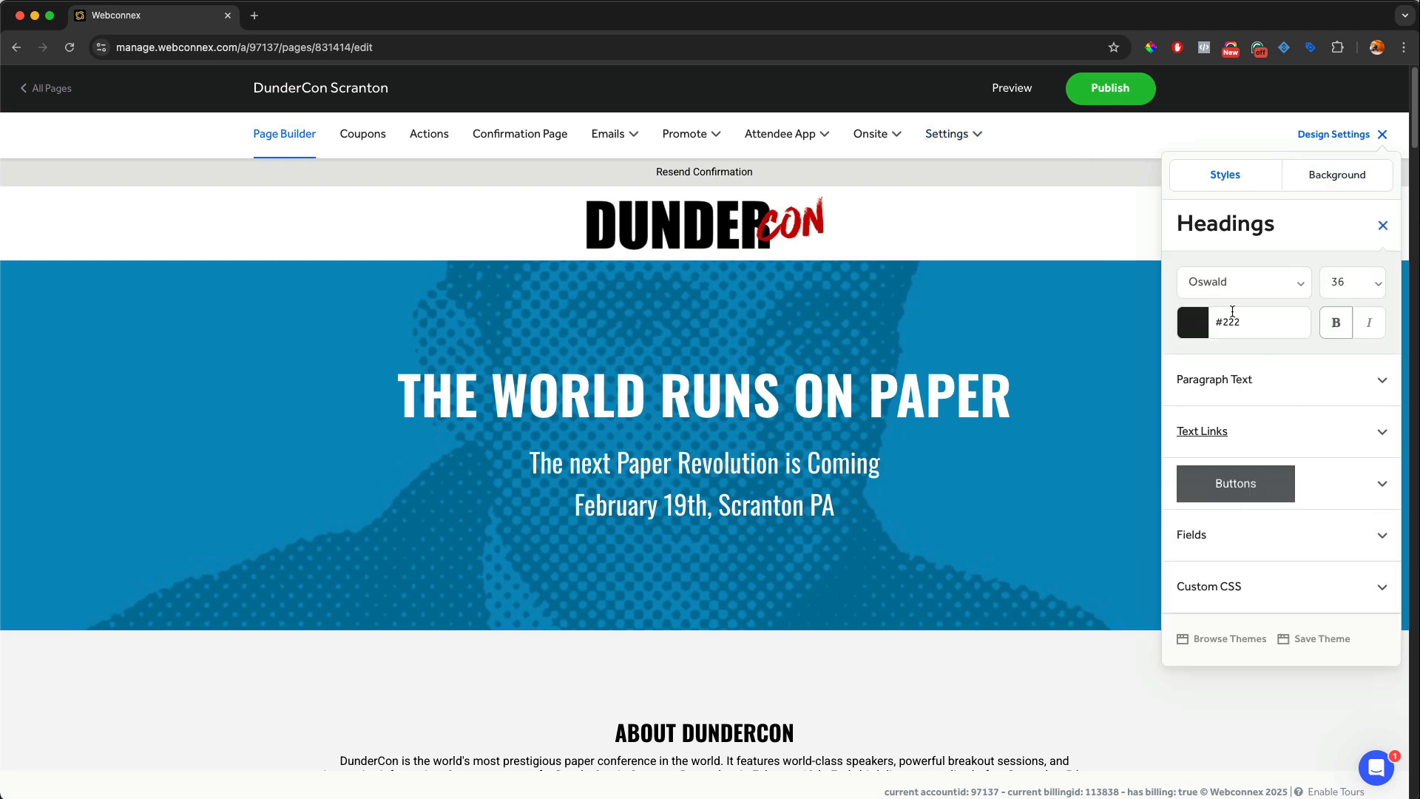
pyautogui.click(1358, 137)
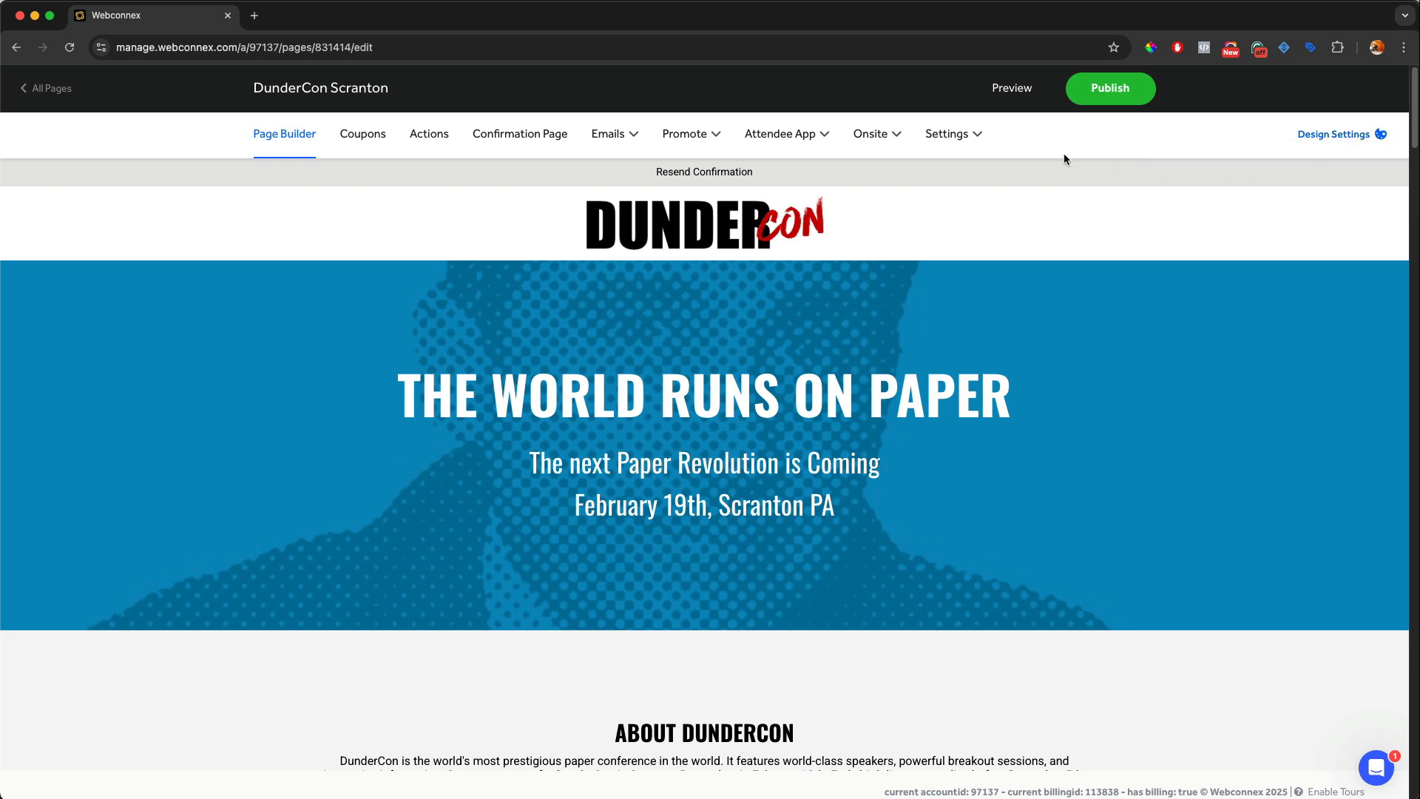
# - Preview the DunderCon Scranton page and examine its content down to the registration form
pyautogui.click(1015, 98)
pyautogui.scroll(-3, 914, 231)
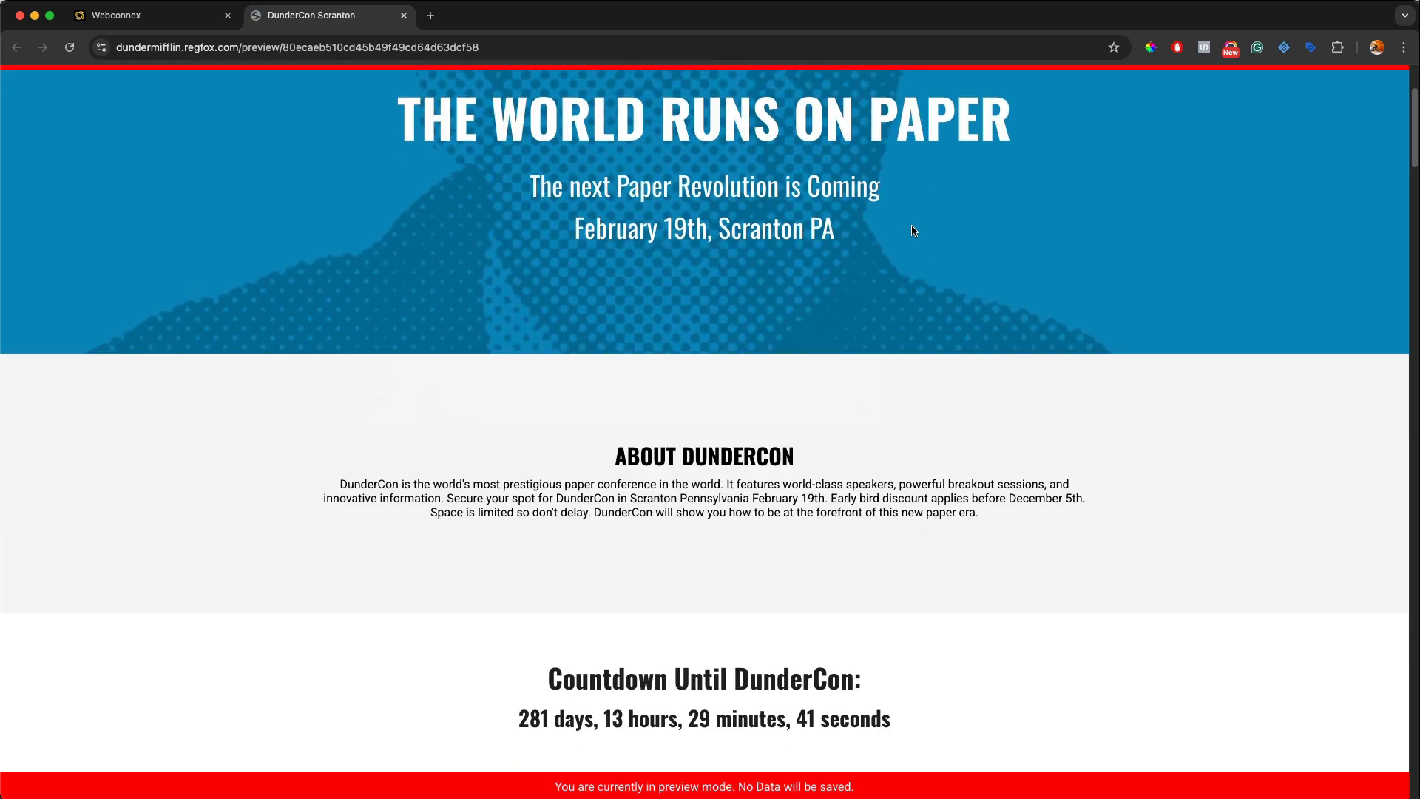
pyautogui.scroll(-15, 914, 231)
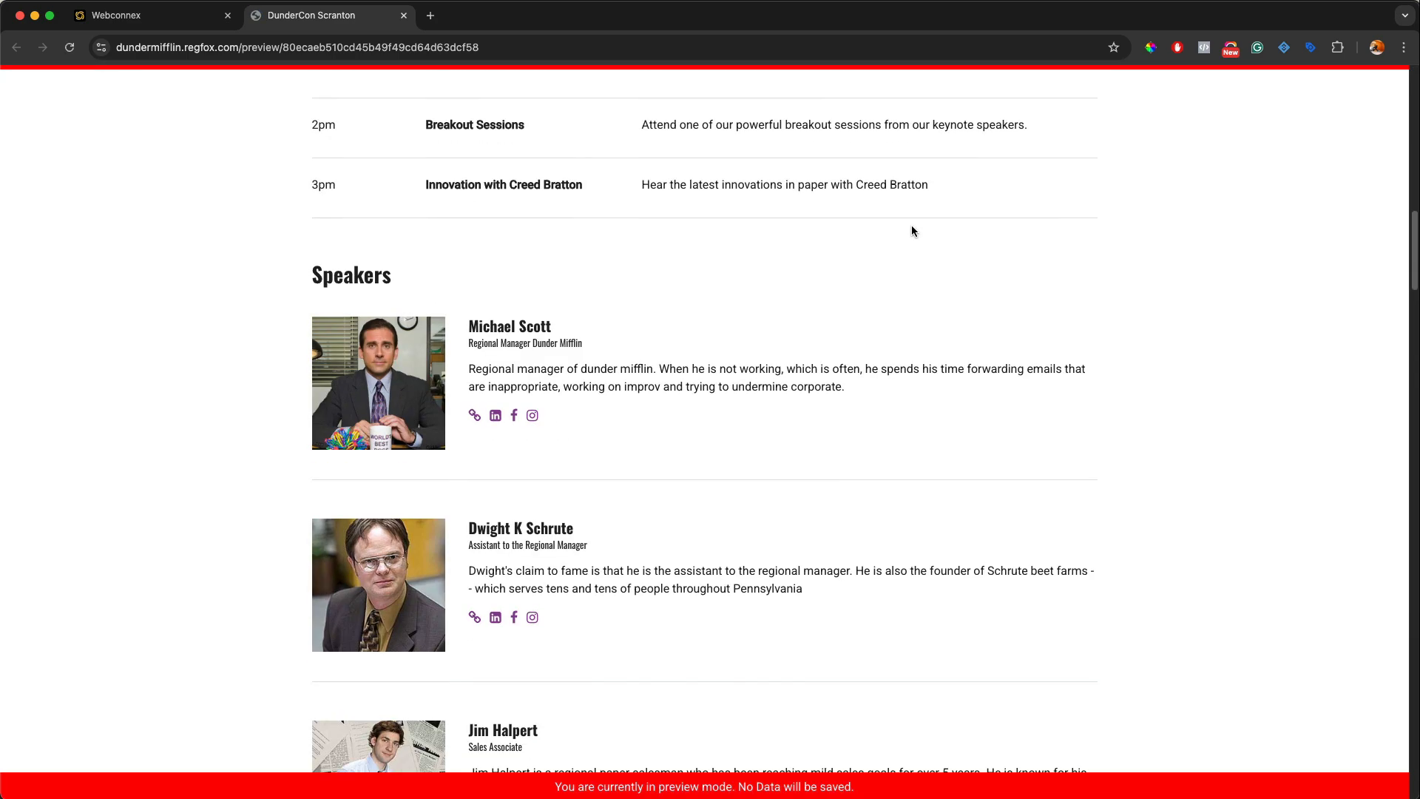
pyautogui.scroll(-13, 911, 231)
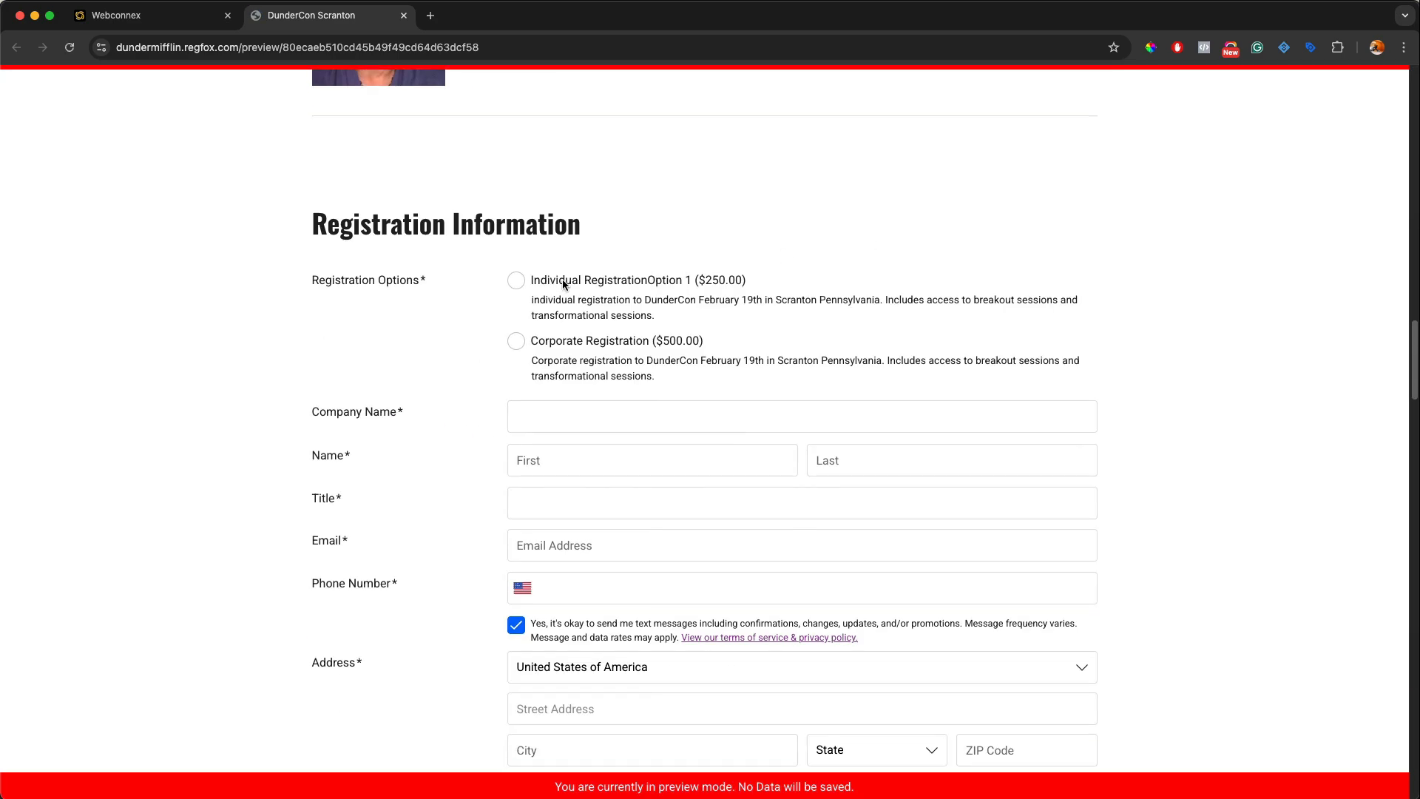
# - Select Individual Registration in the preview, examine the rest of the form through Billing Information and close the preview
pyautogui.click(562, 282)
pyautogui.scroll(-15, 562, 282)
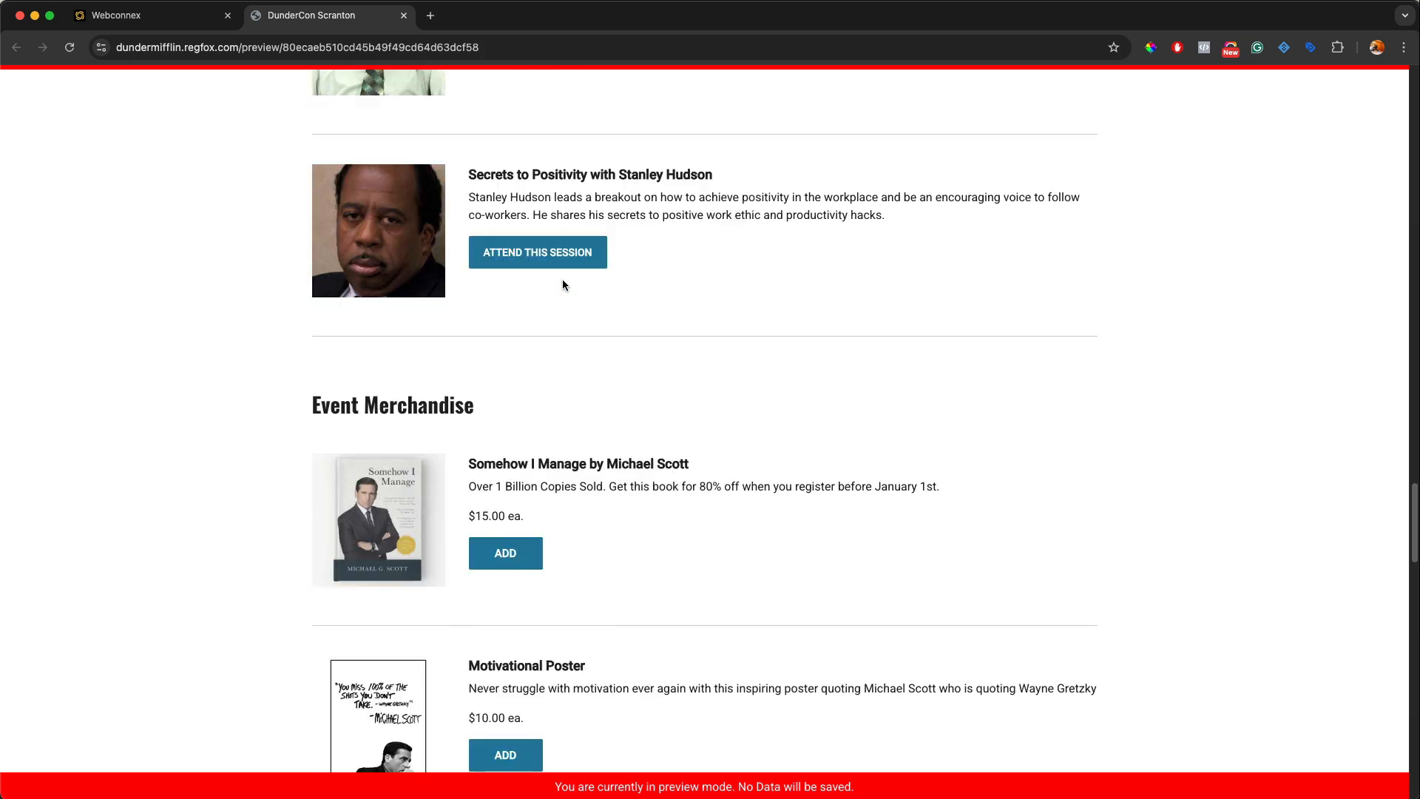
pyautogui.scroll(-15, 562, 281)
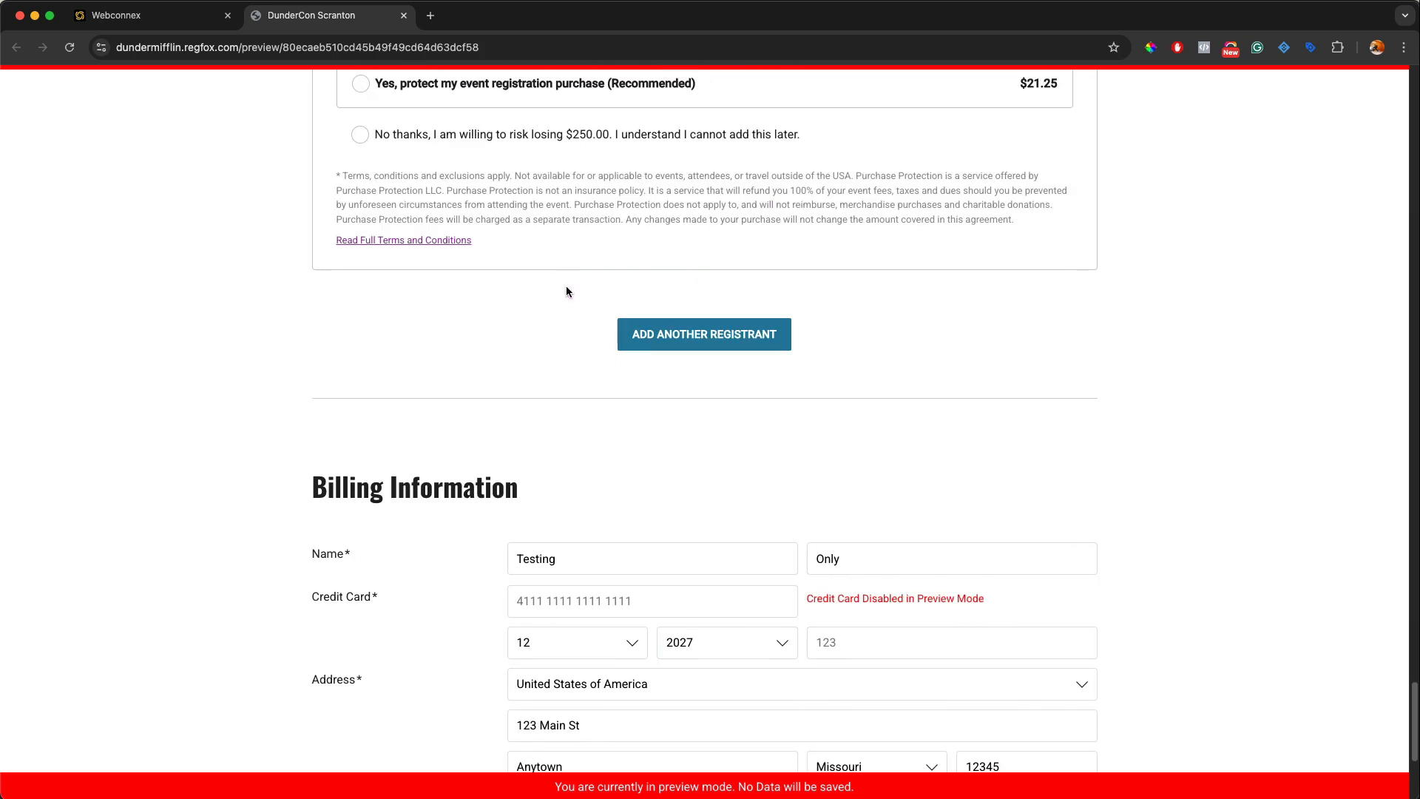
pyautogui.scroll(-3, 566, 291)
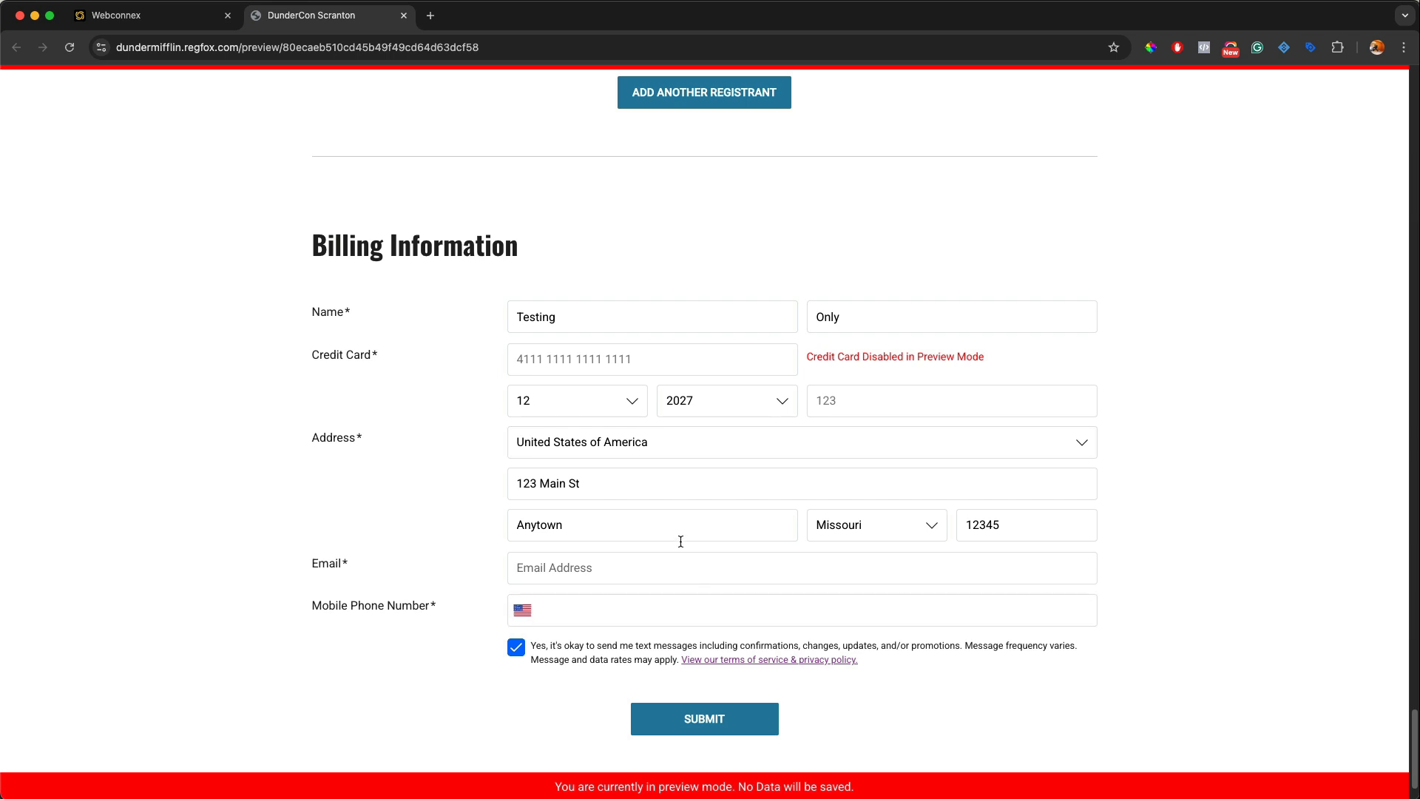
pyautogui.click(404, 14)
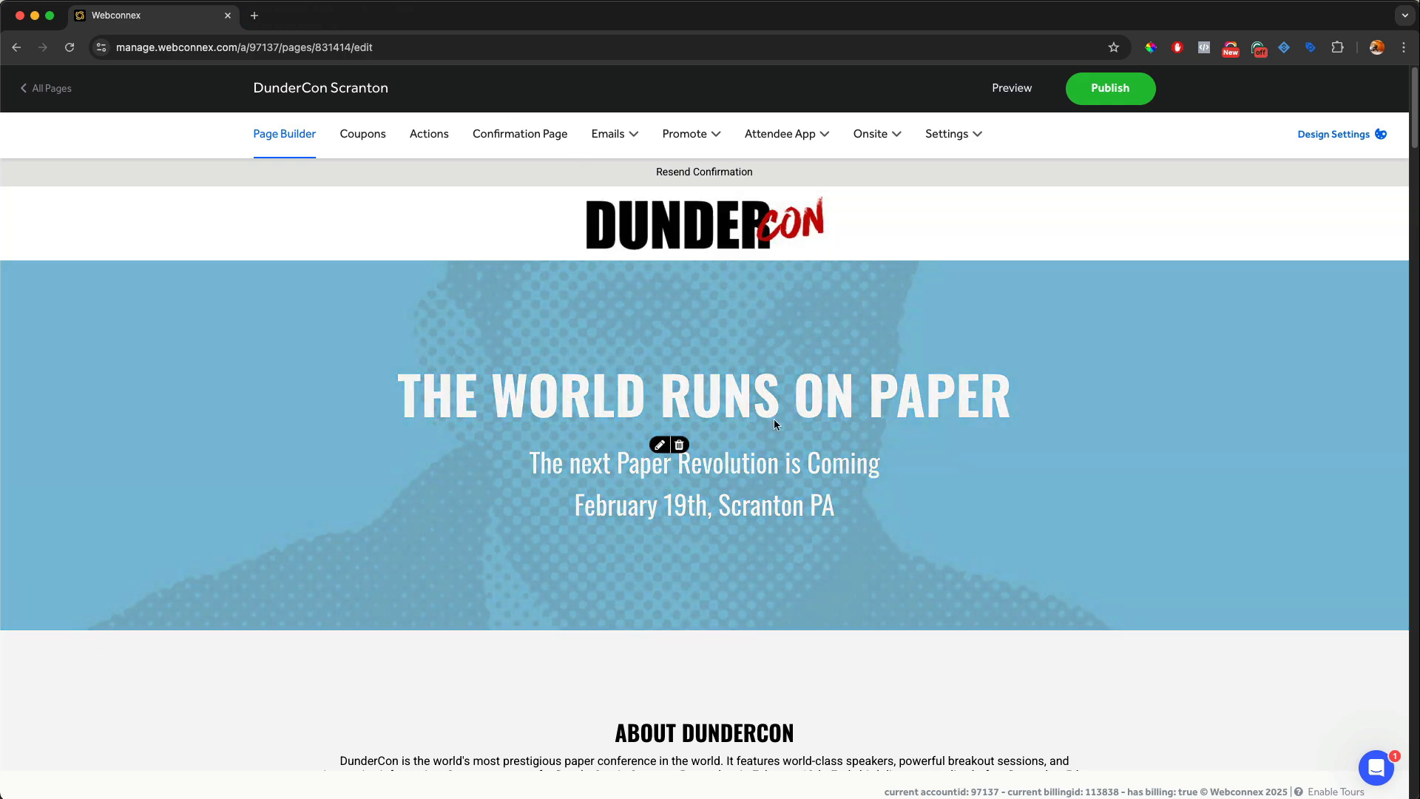
# - Delete the About DunderCon text section below the hero banner
pyautogui.scroll(-3, 733, 478)
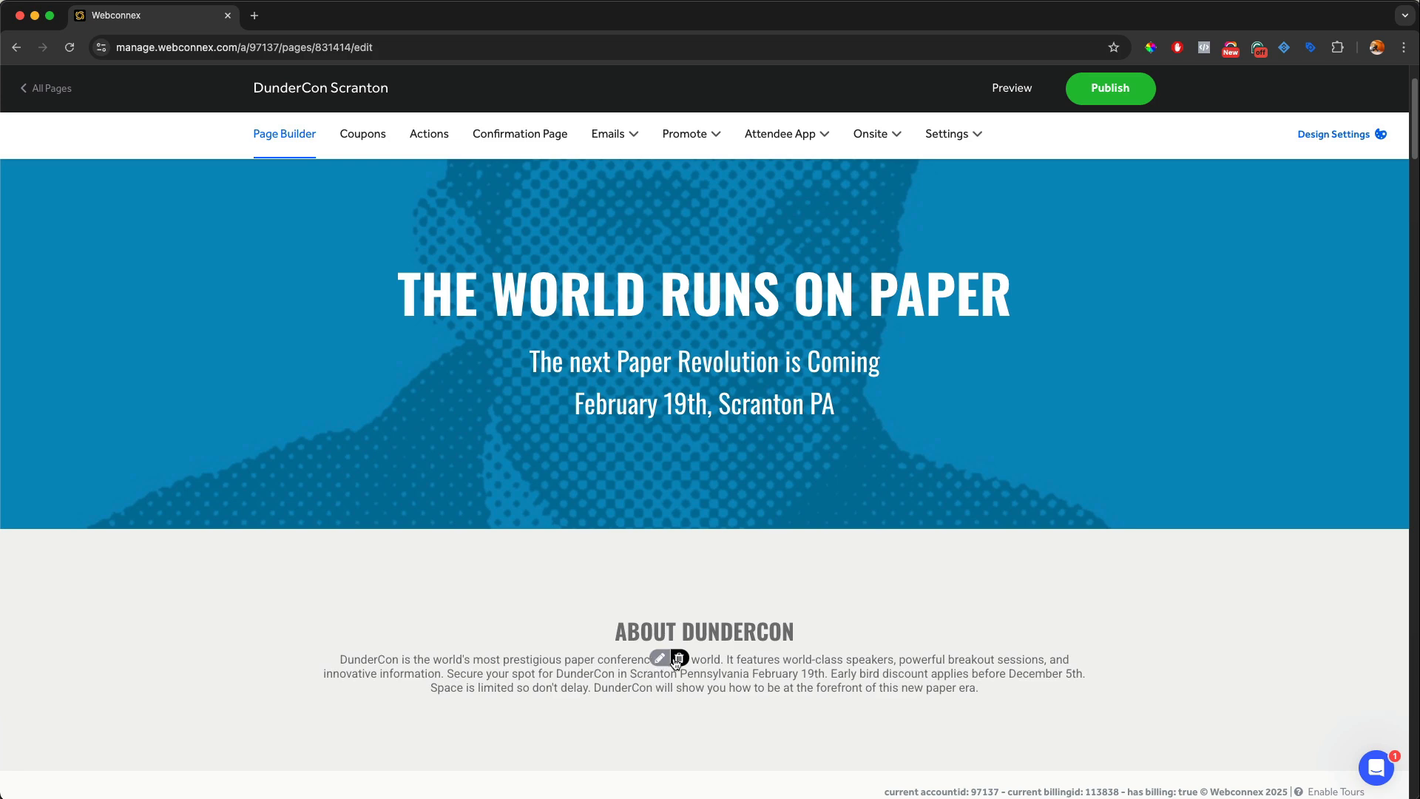
pyautogui.scroll(-1, 696, 650)
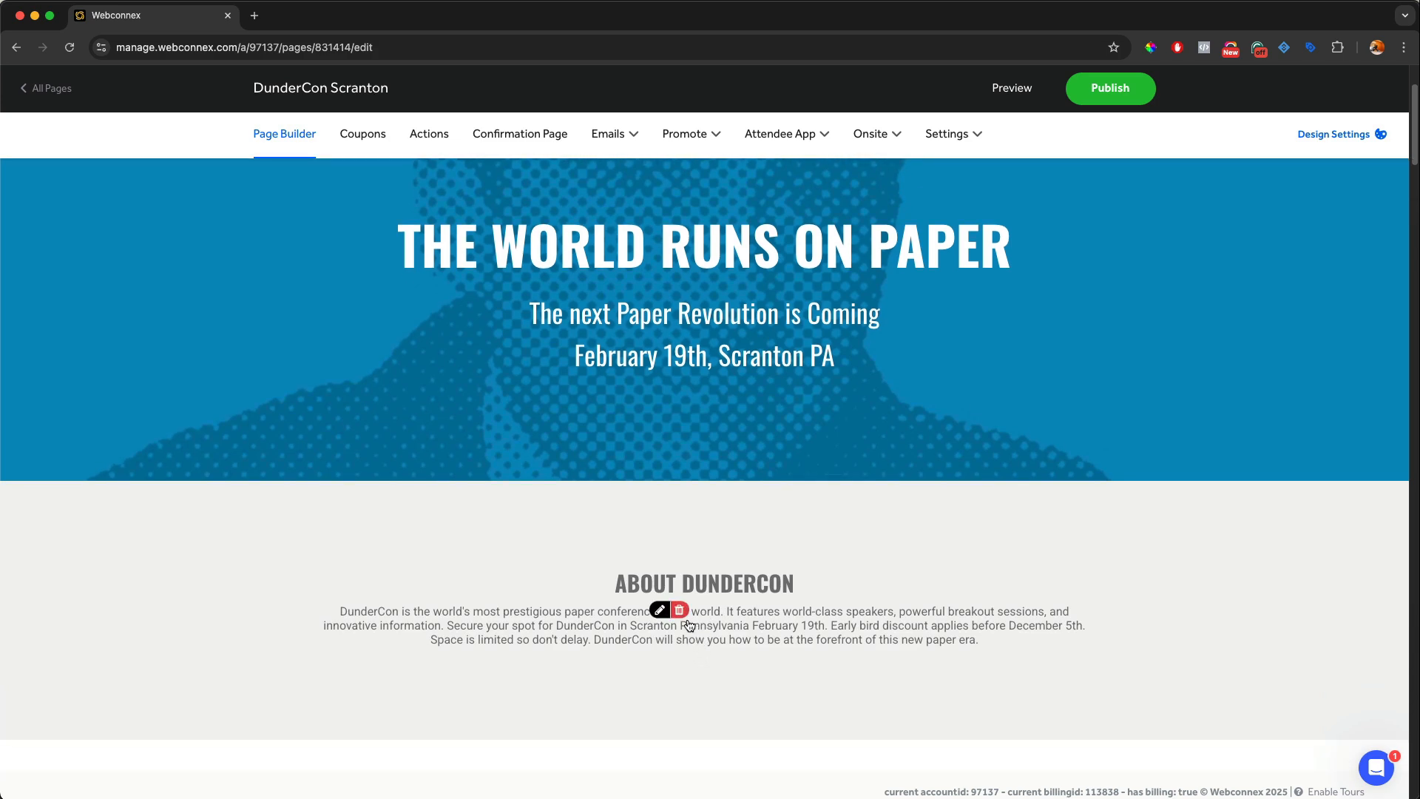
pyautogui.click(679, 610)
pyautogui.click(770, 538)
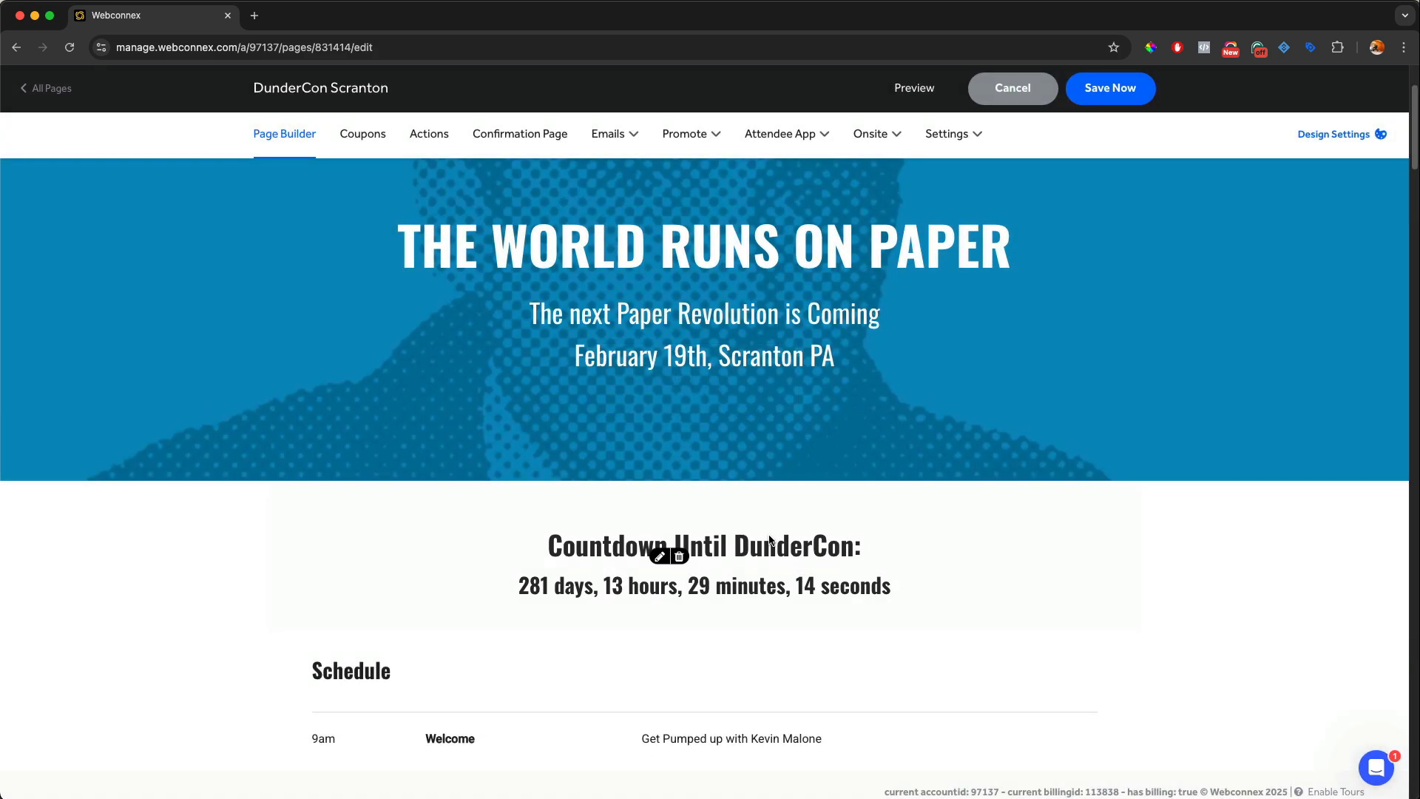
# - Try removing the logo image in the header settings, check the navigation options and cancel the changes
pyautogui.scroll(-4, 787, 511)
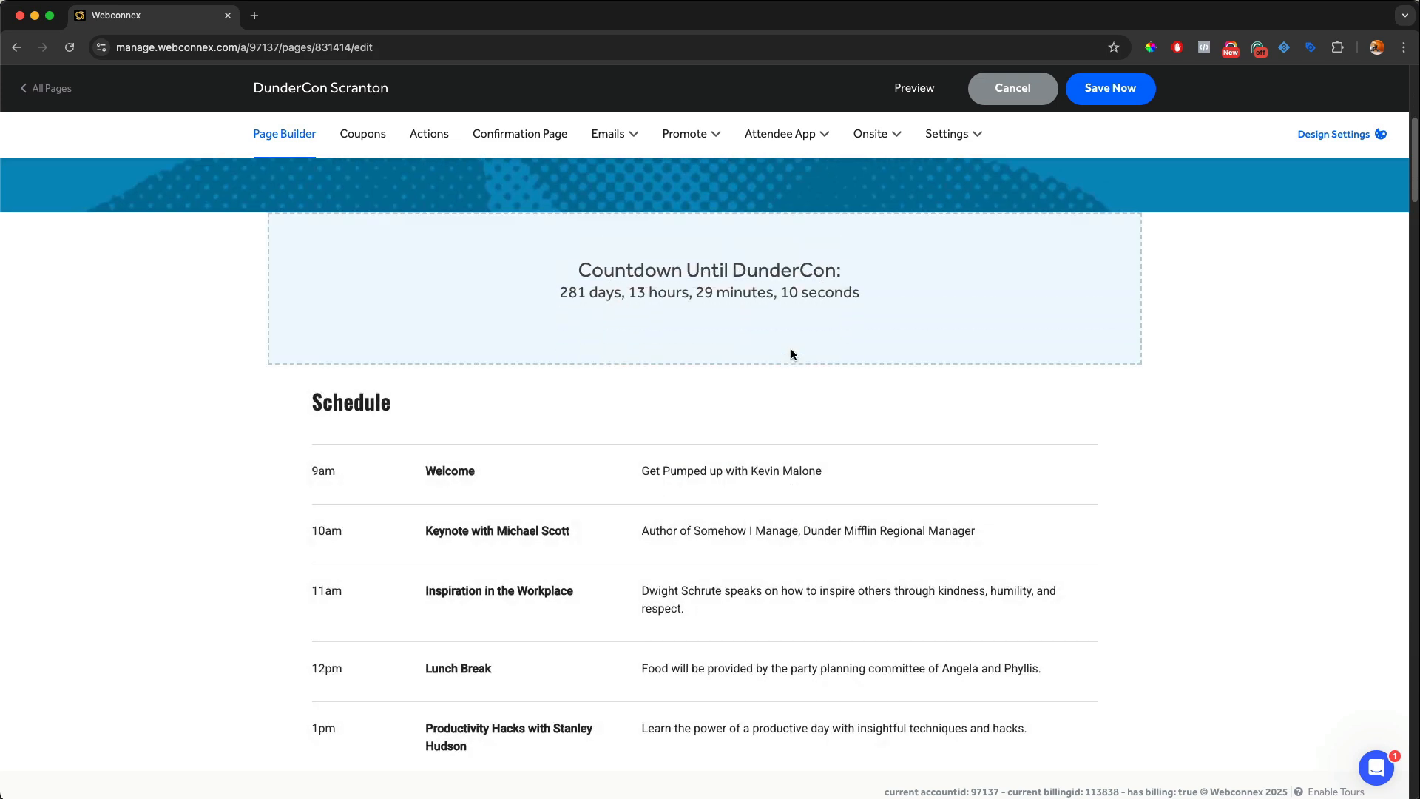
pyautogui.scroll(3, 792, 348)
pyautogui.scroll(4, 791, 355)
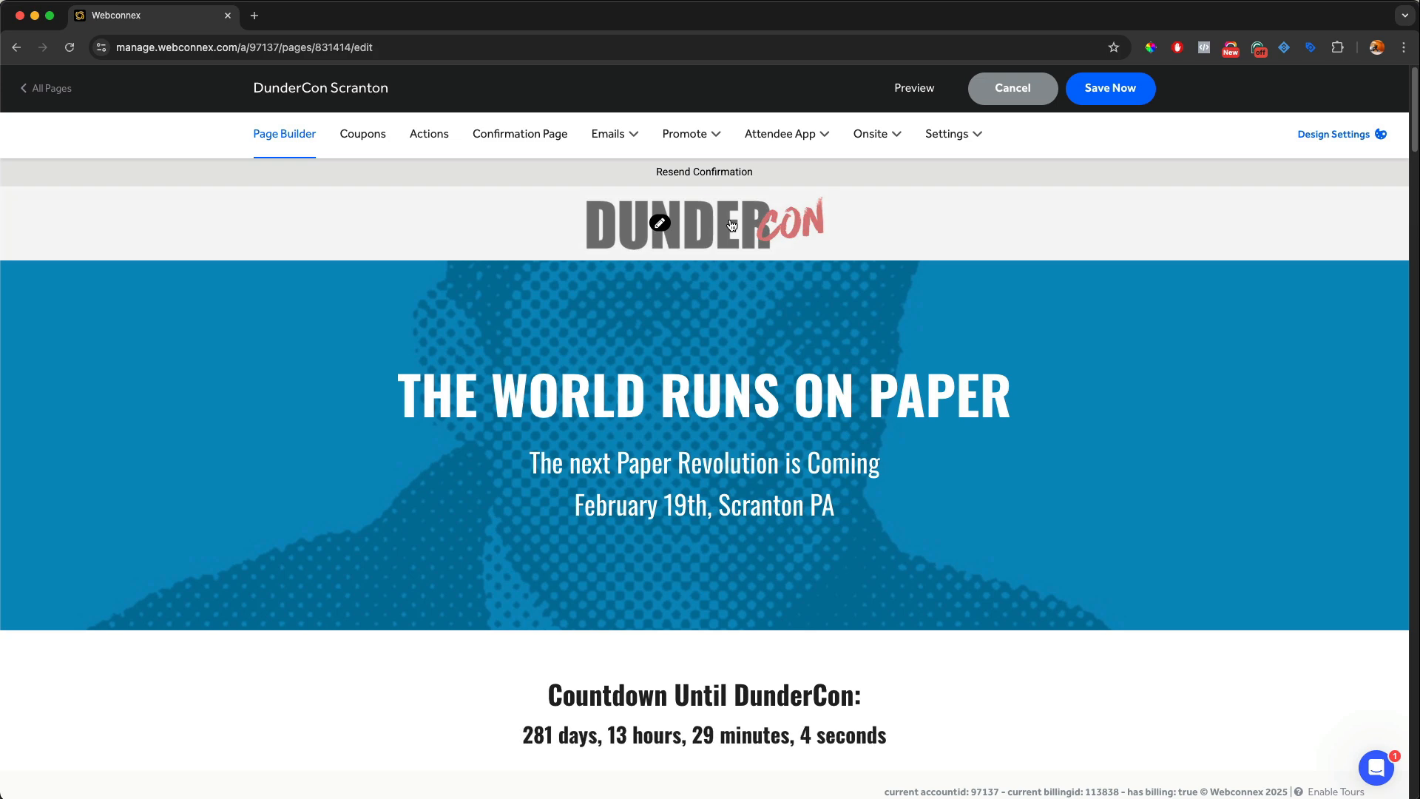
pyautogui.click(658, 223)
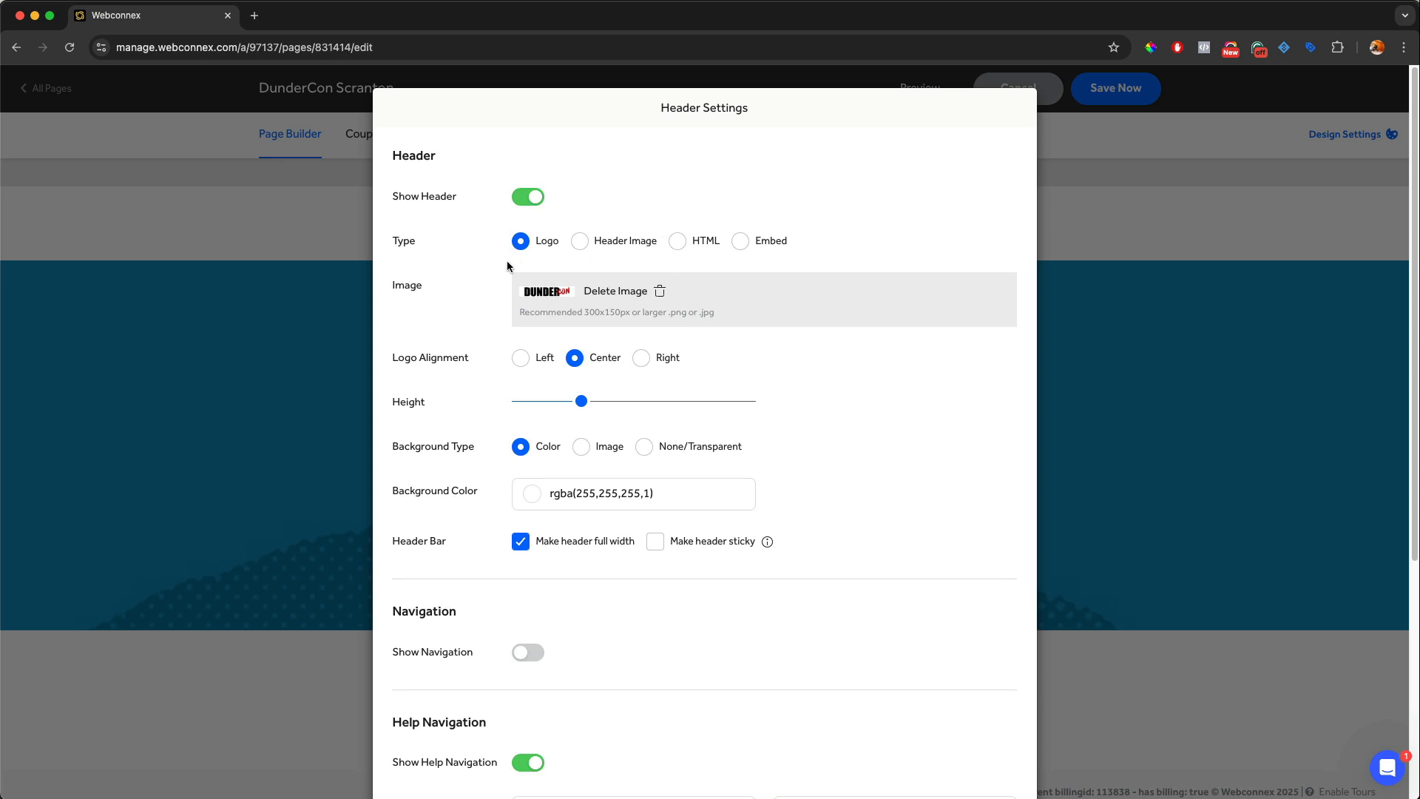
pyautogui.click(633, 294)
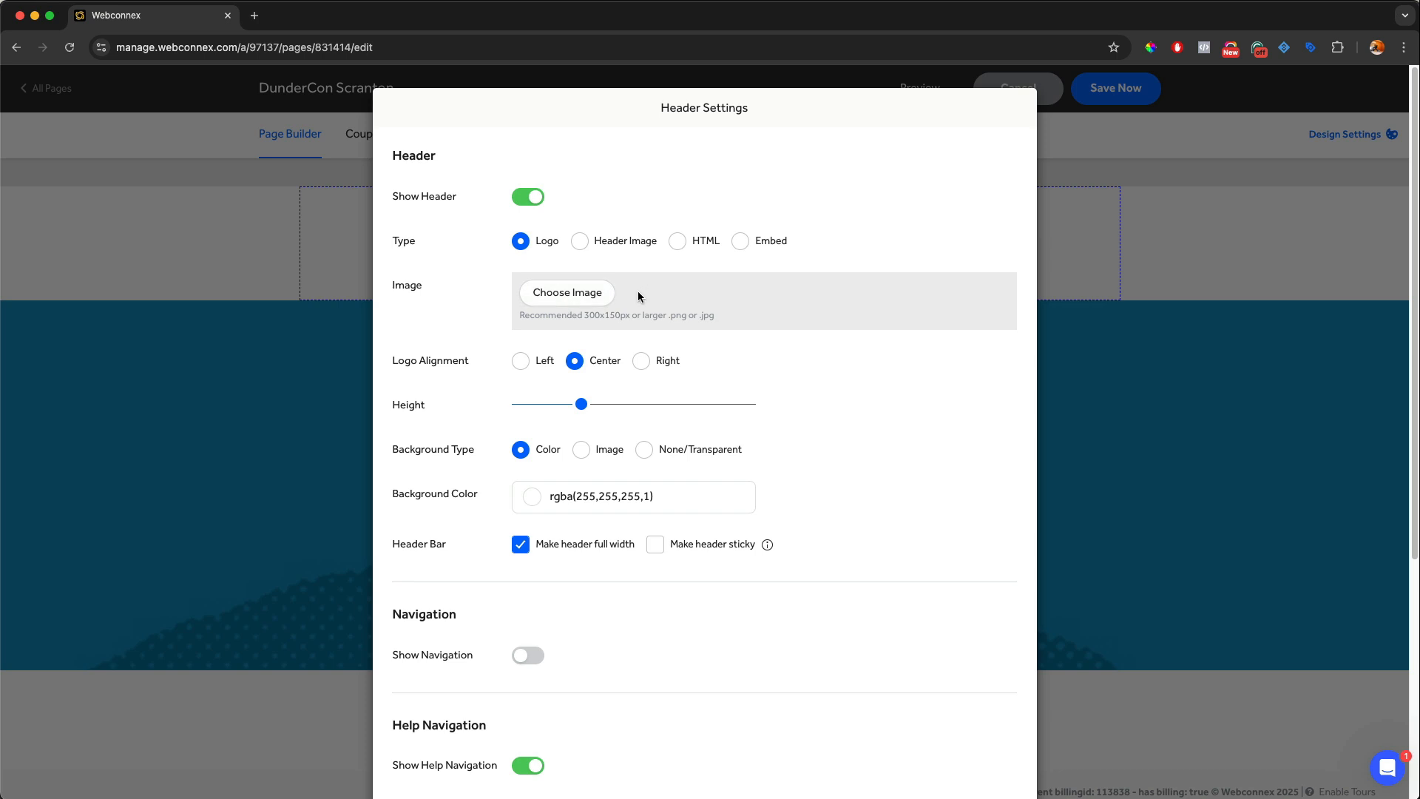
pyautogui.scroll(-2, 636, 366)
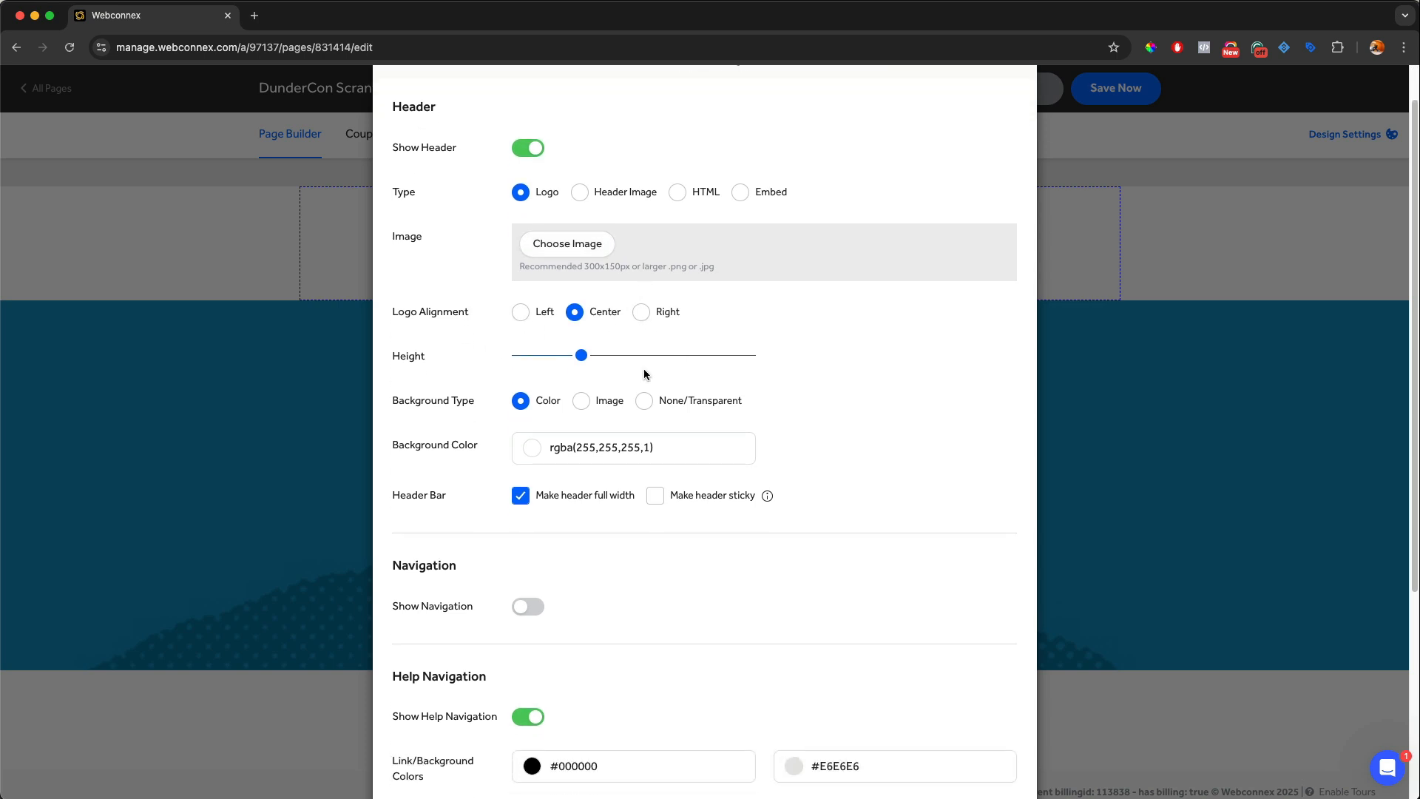
pyautogui.scroll(-5, 832, 409)
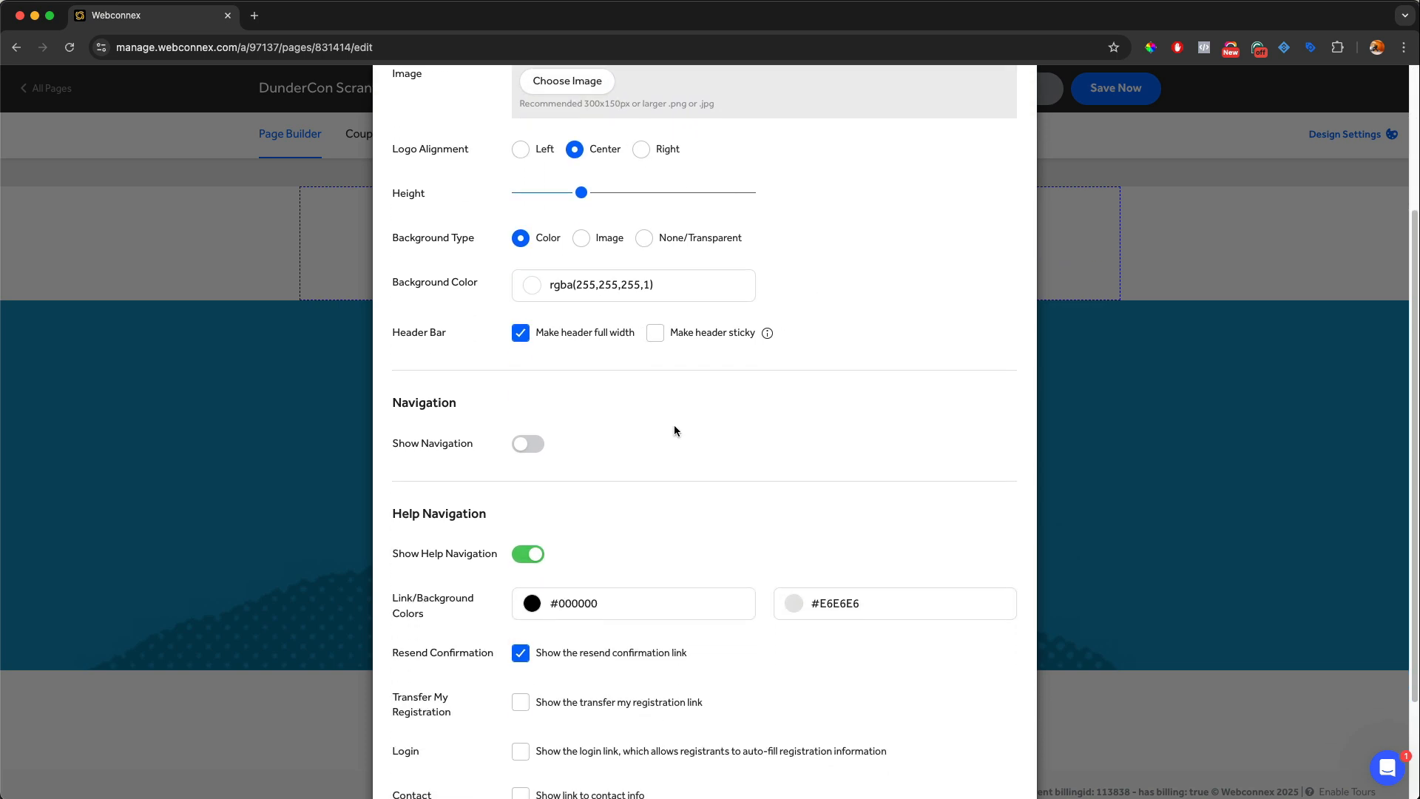
pyautogui.scroll(-4, 756, 386)
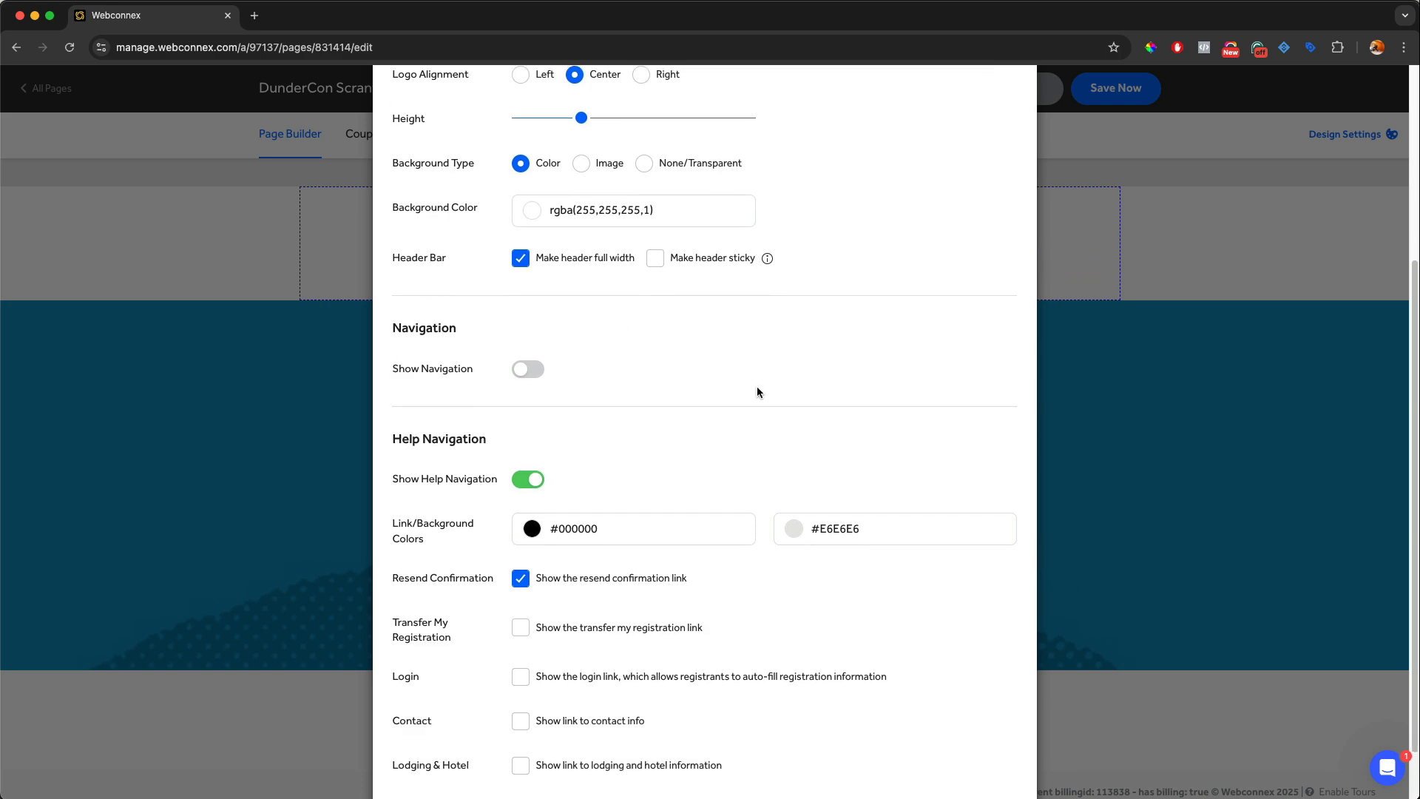
pyautogui.click(691, 749)
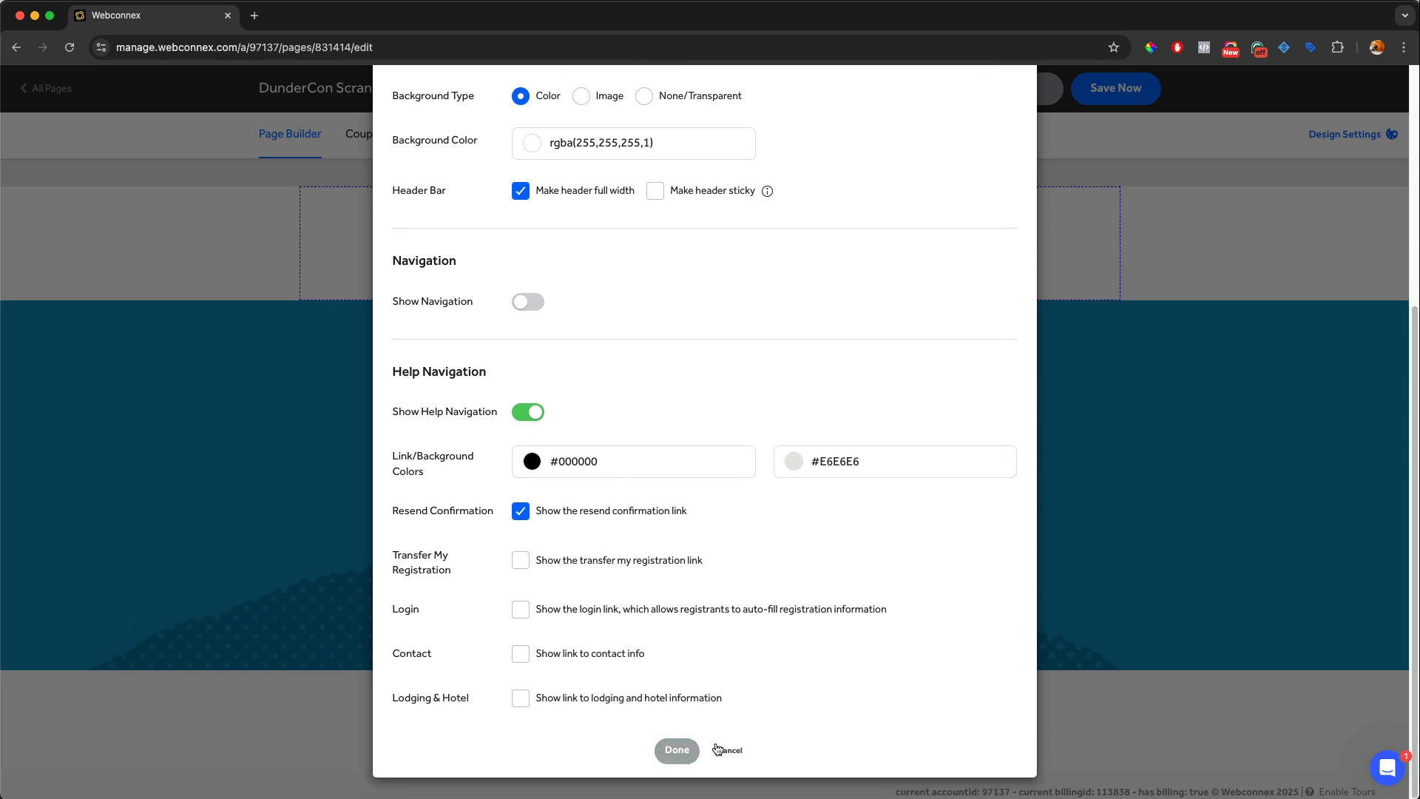
# - Open the Speakers section for editing and examine the speaker entries through Phyllis Vance
pyautogui.scroll(-5, 779, 564)
pyautogui.scroll(-3, 779, 562)
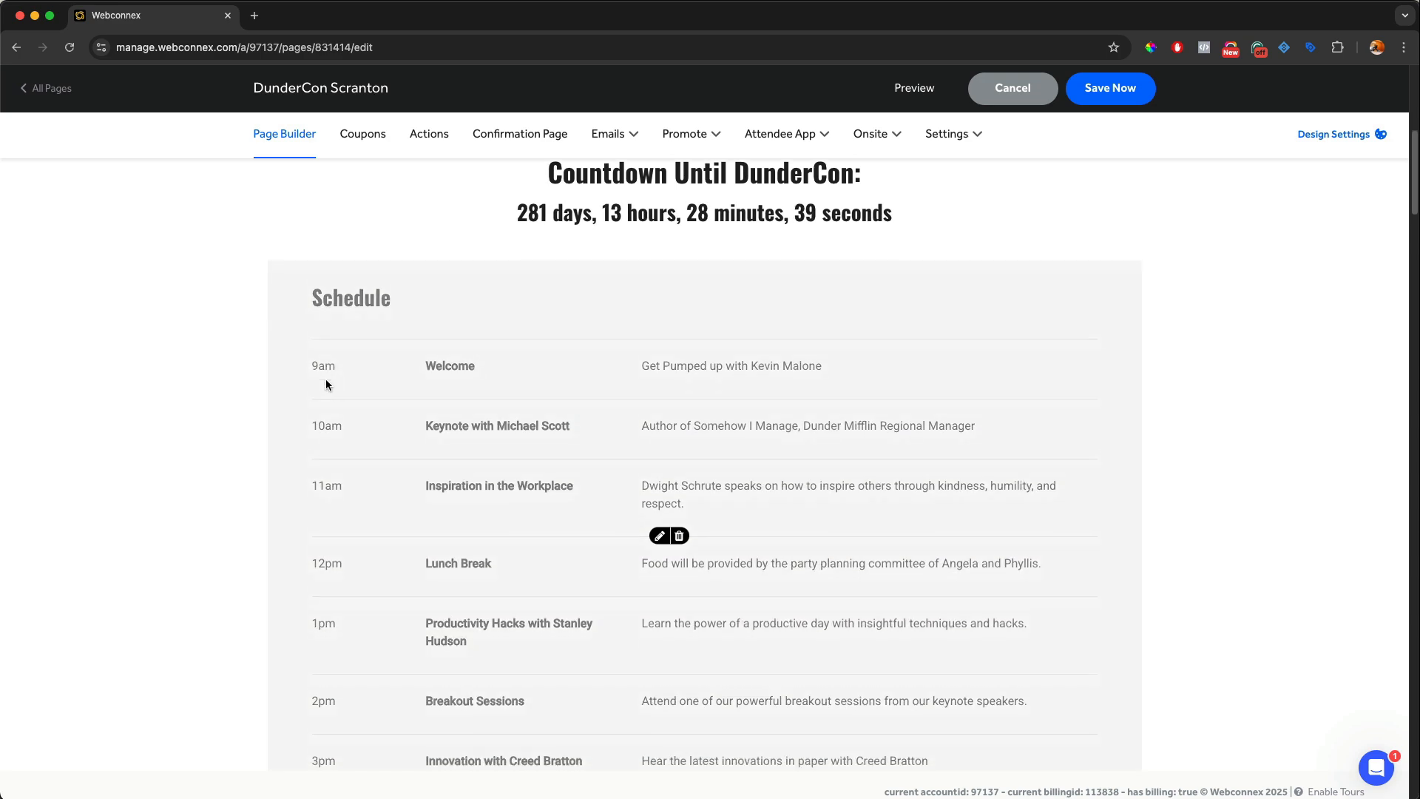
pyautogui.scroll(-3, 333, 443)
pyautogui.scroll(-9, 333, 442)
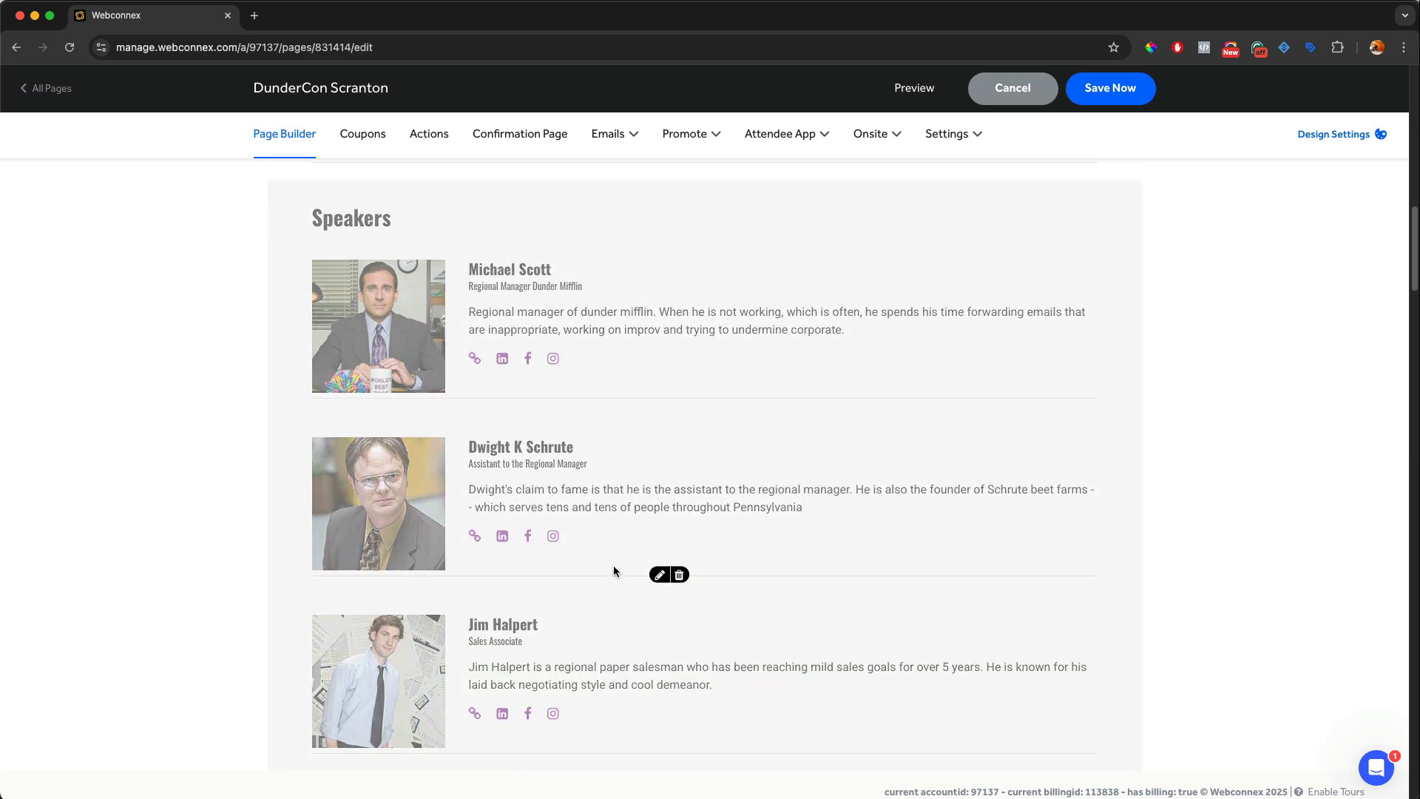
pyautogui.click(659, 575)
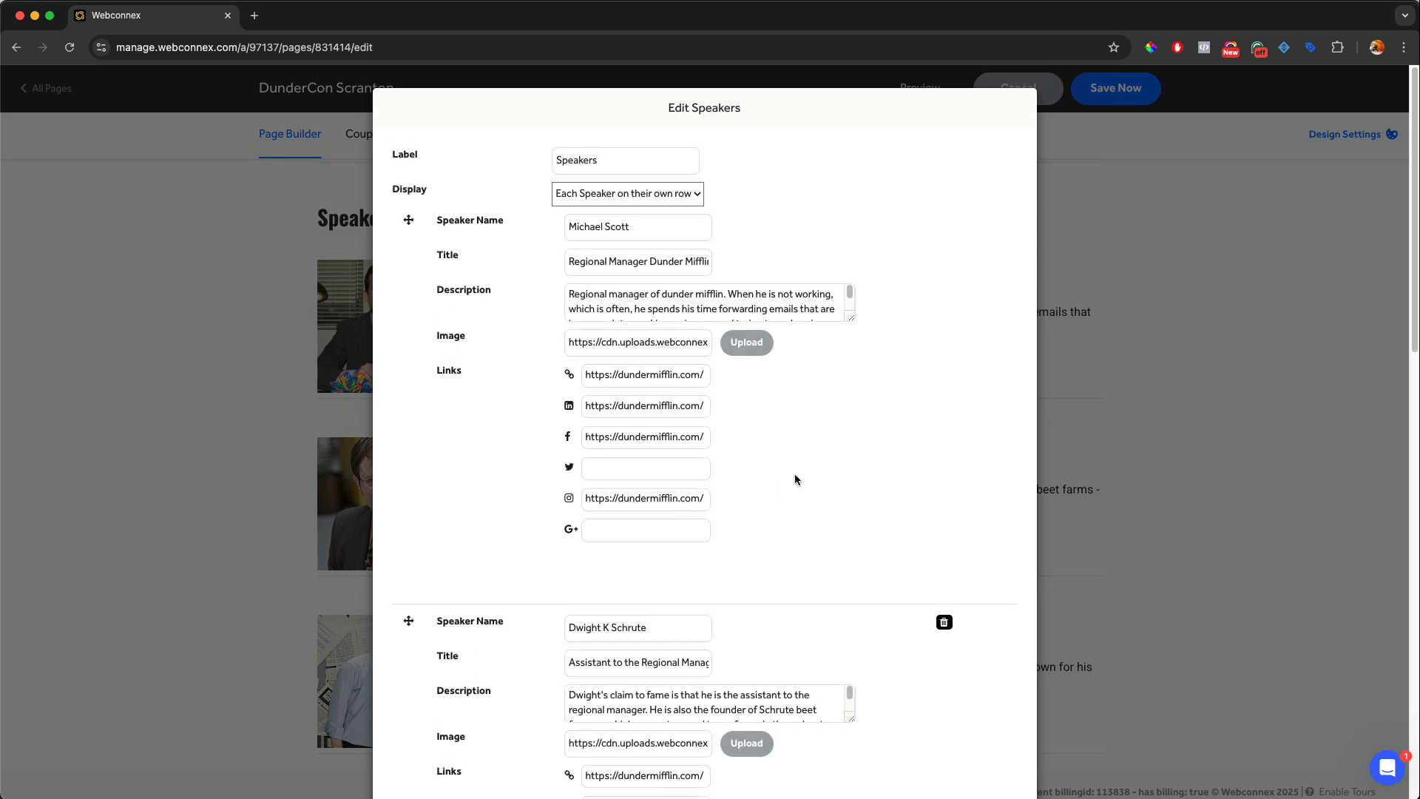
pyautogui.scroll(-6, 830, 329)
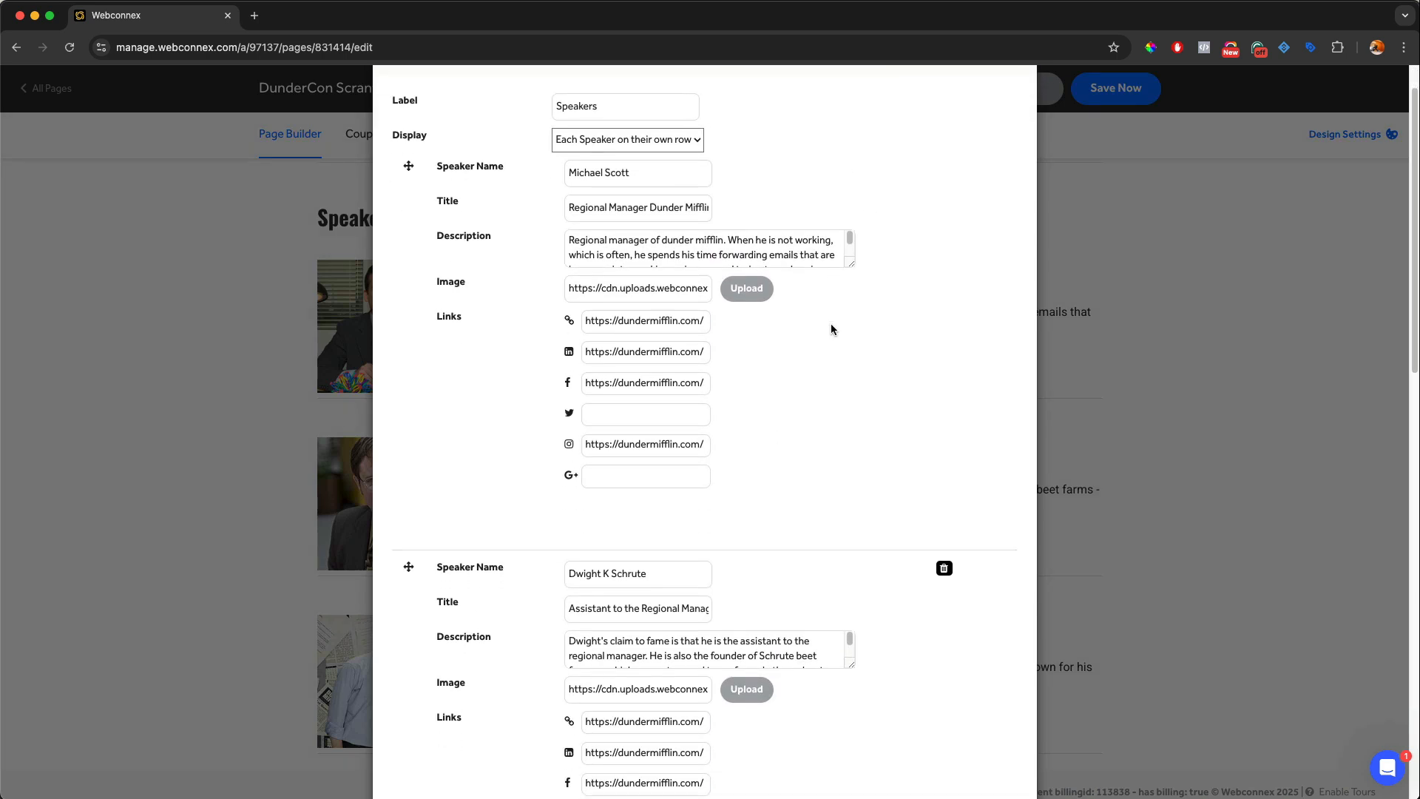
pyautogui.scroll(-9, 831, 323)
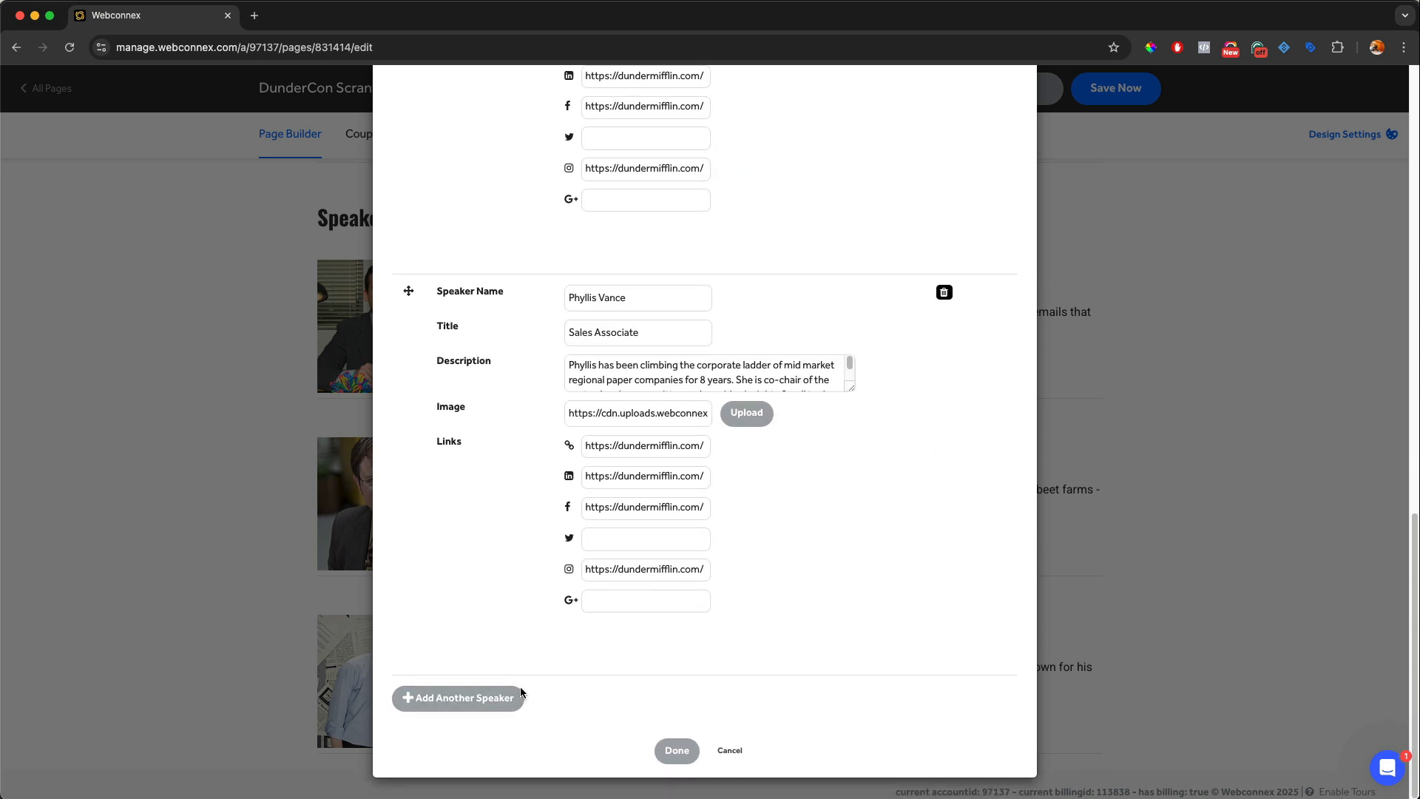
# - Add a blank speaker entry after Phyllis Vance, delete it again and finish editing the speakers
pyautogui.click(489, 698)
pyautogui.scroll(-3, 751, 594)
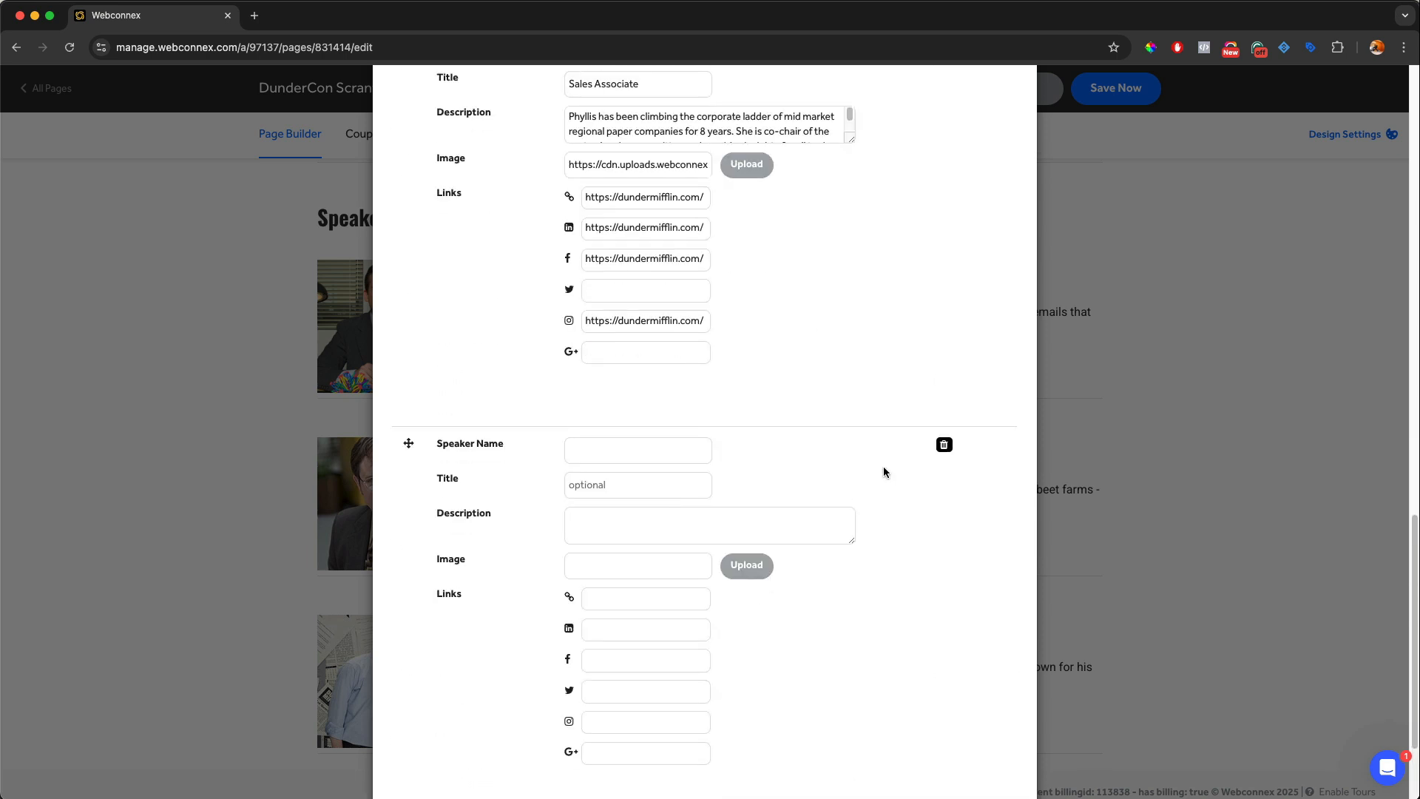
pyautogui.click(942, 444)
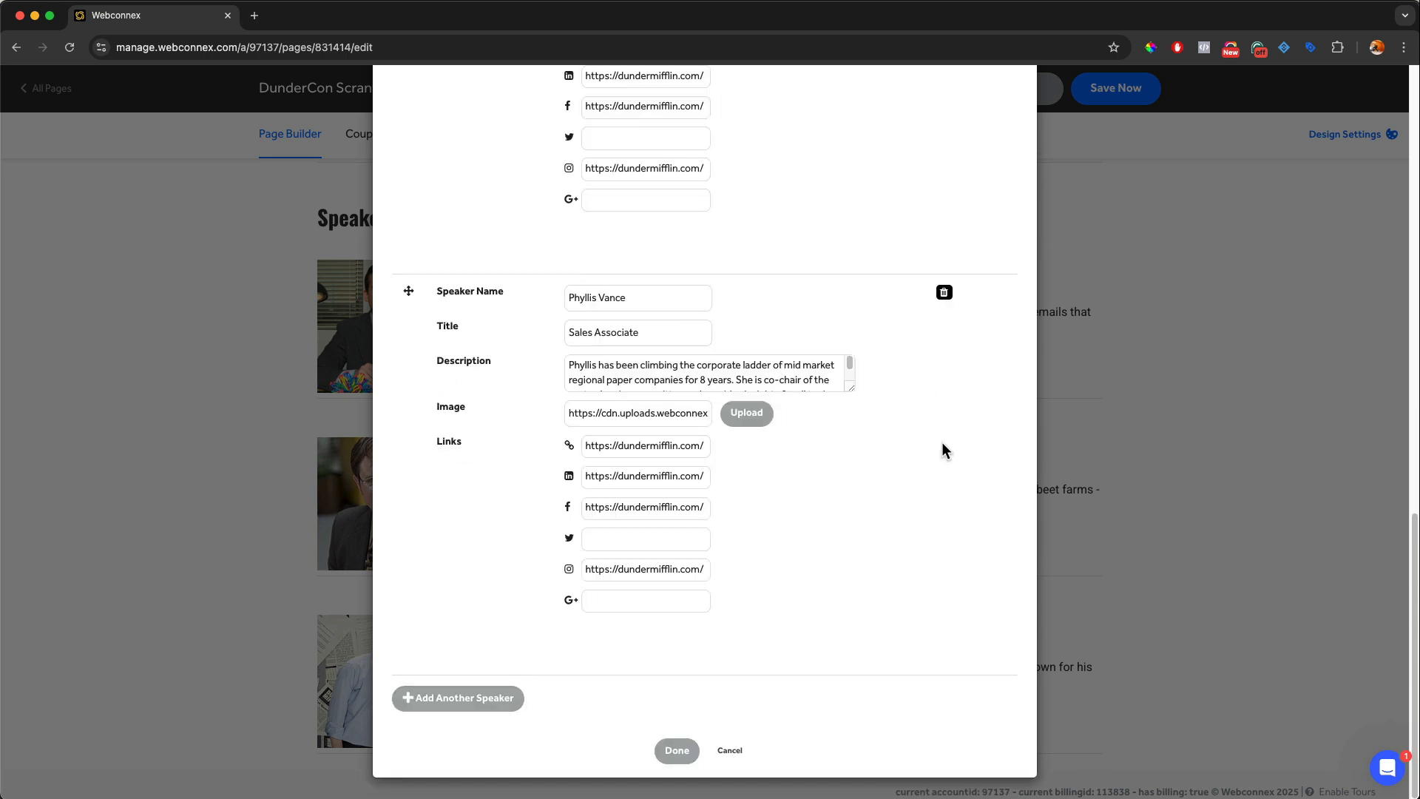
pyautogui.click(677, 751)
# - Try adding a paragraph text element with filler text between the Speakers section and Registration Information, and cancel it
pyautogui.scroll(-4, 765, 587)
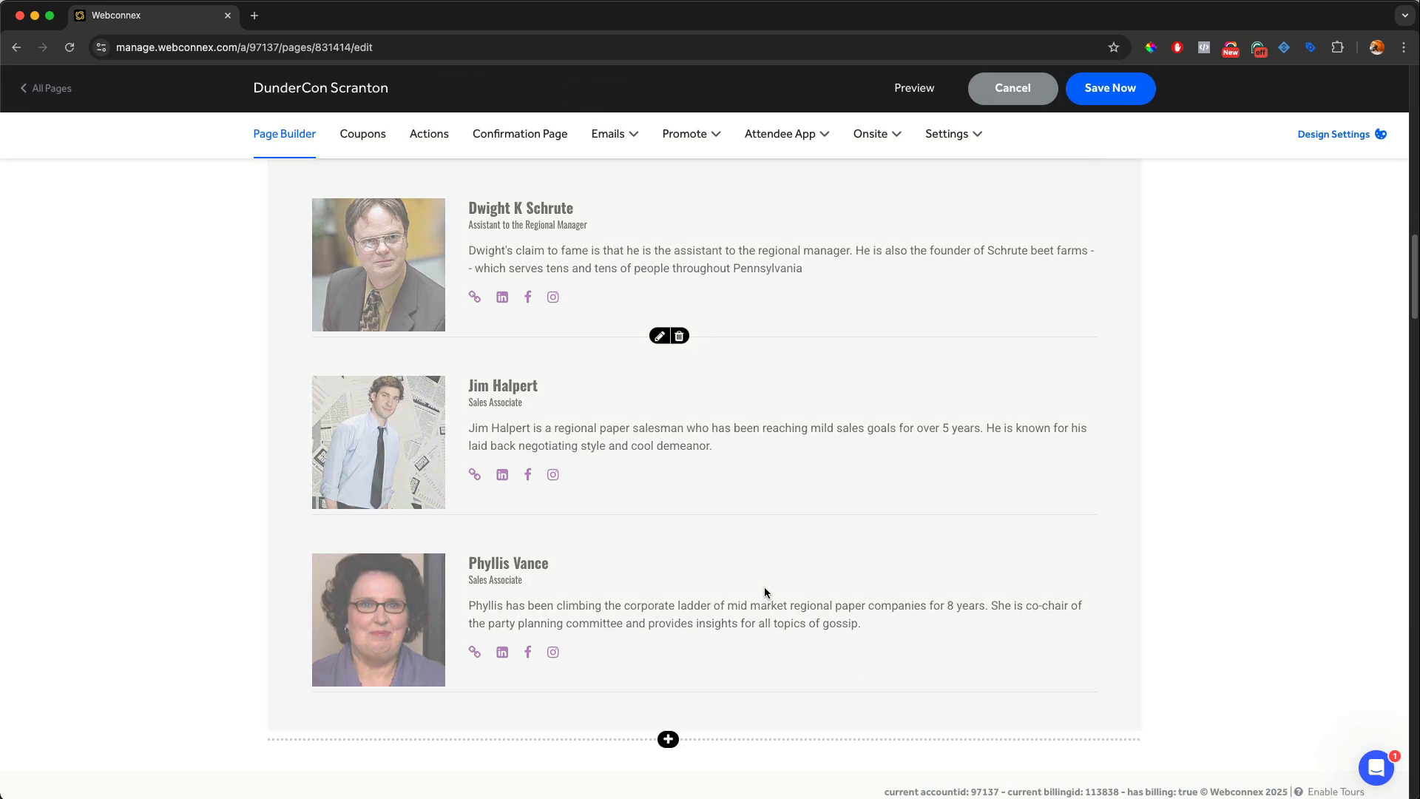
pyautogui.scroll(-2, 766, 587)
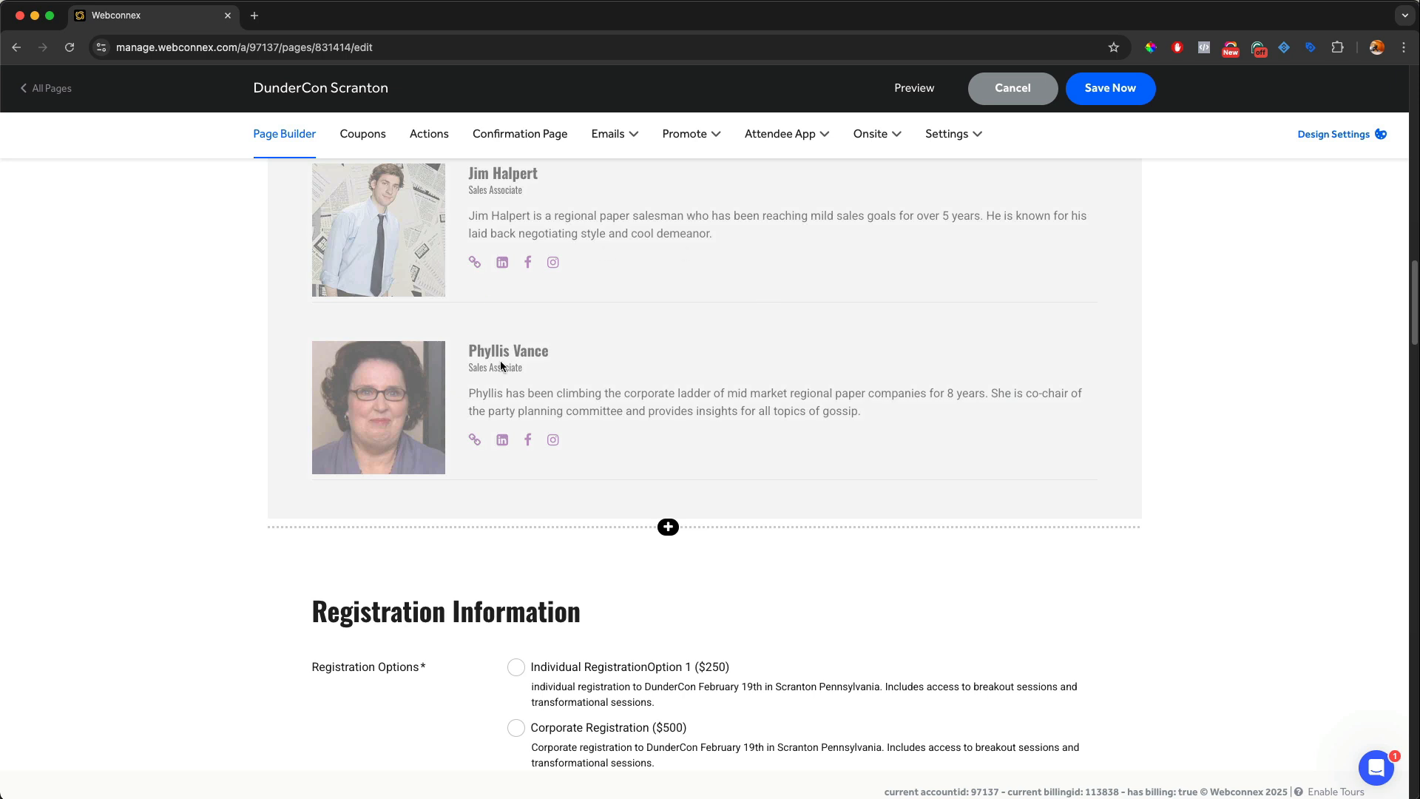
pyautogui.scroll(-3, 829, 538)
pyautogui.scroll(-1, 830, 542)
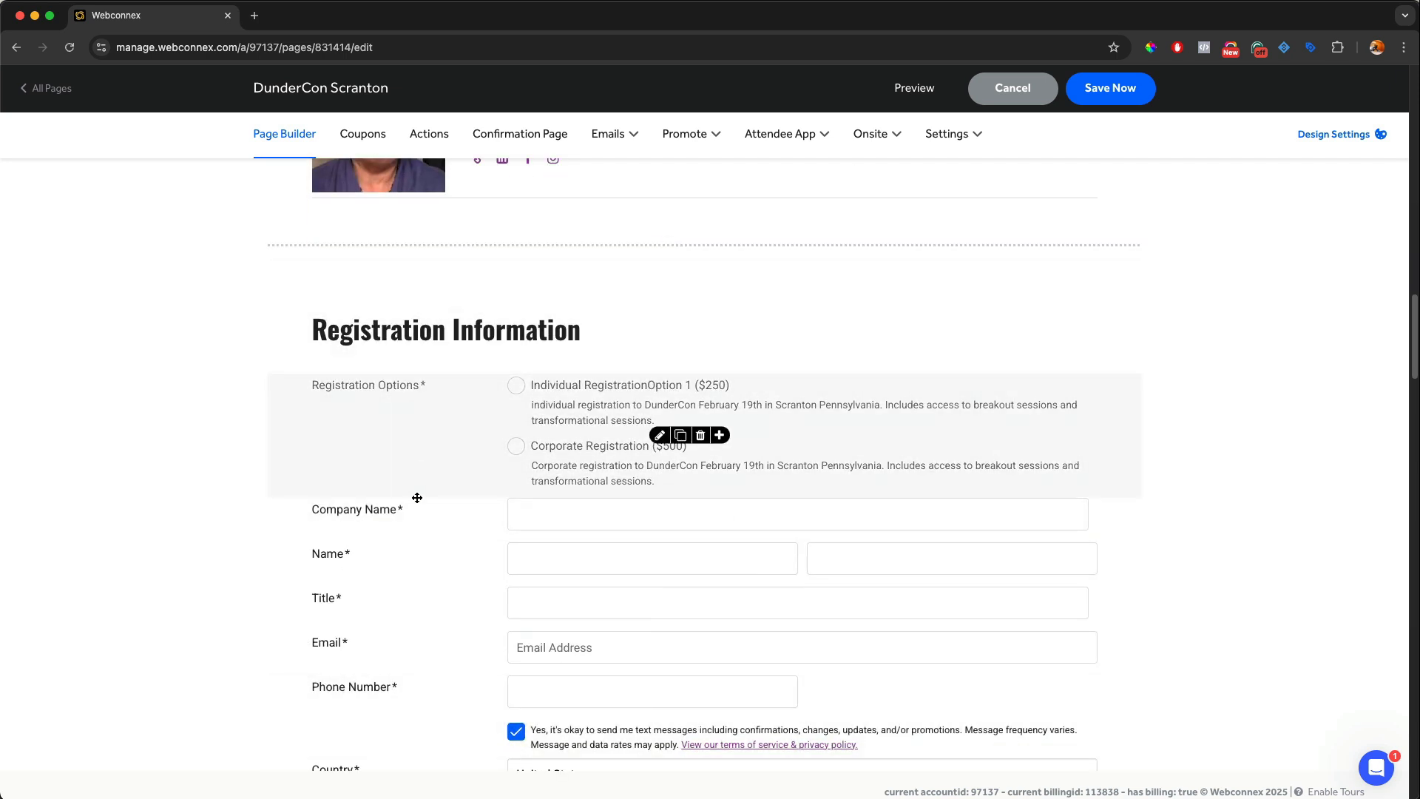
pyautogui.scroll(2, 750, 490)
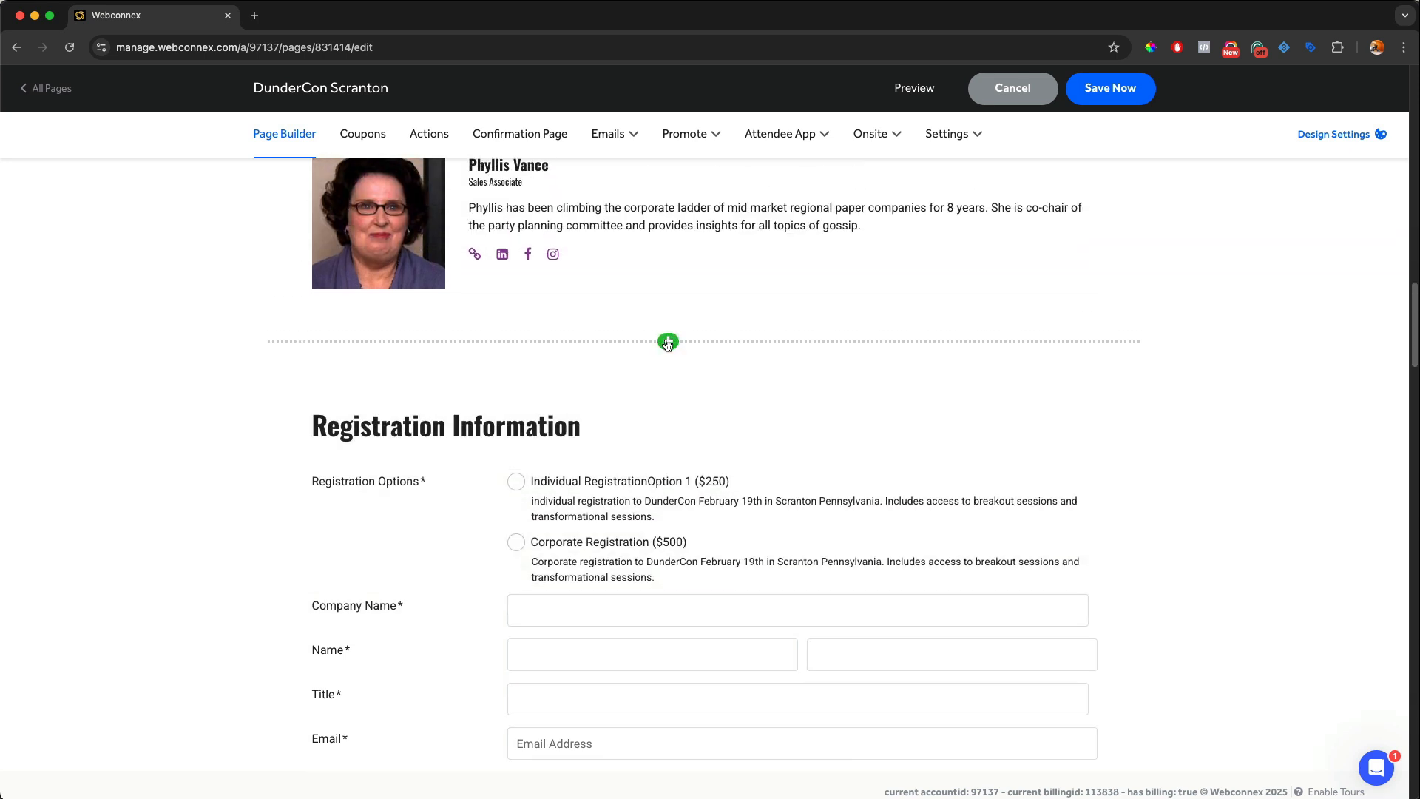
pyautogui.click(669, 342)
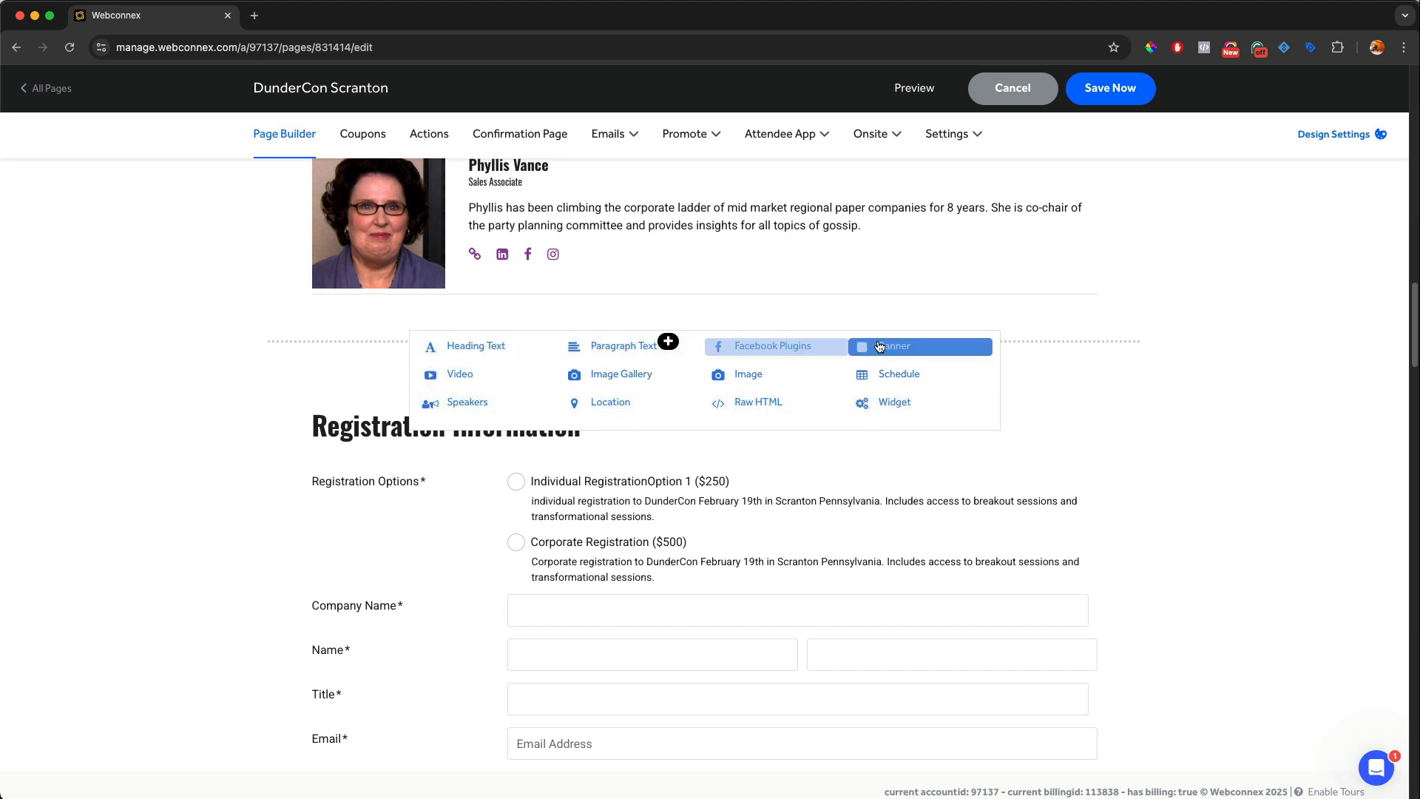
pyautogui.click(616, 346)
pyautogui.write('fsfreetertr')
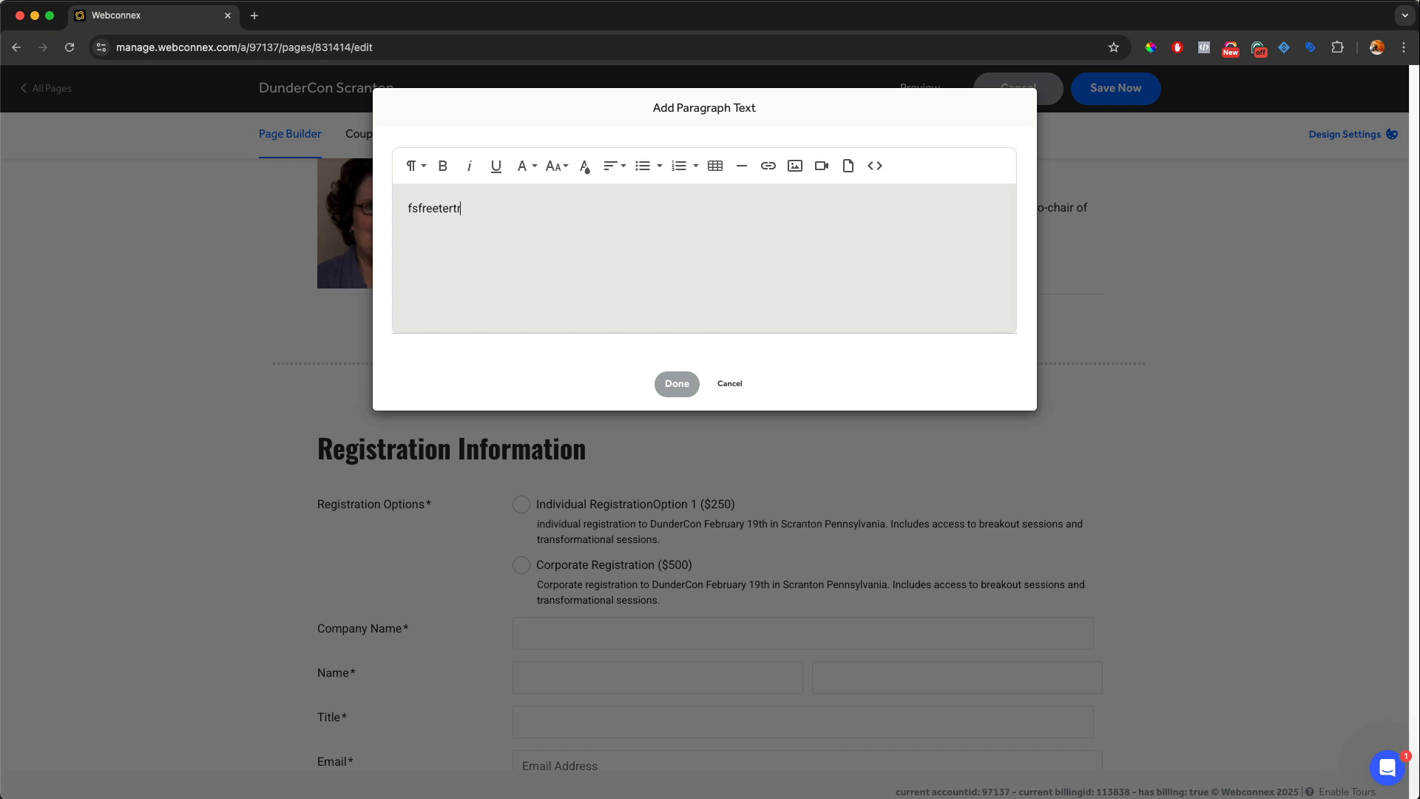
pyautogui.write('wertert')
pyautogui.click(733, 386)
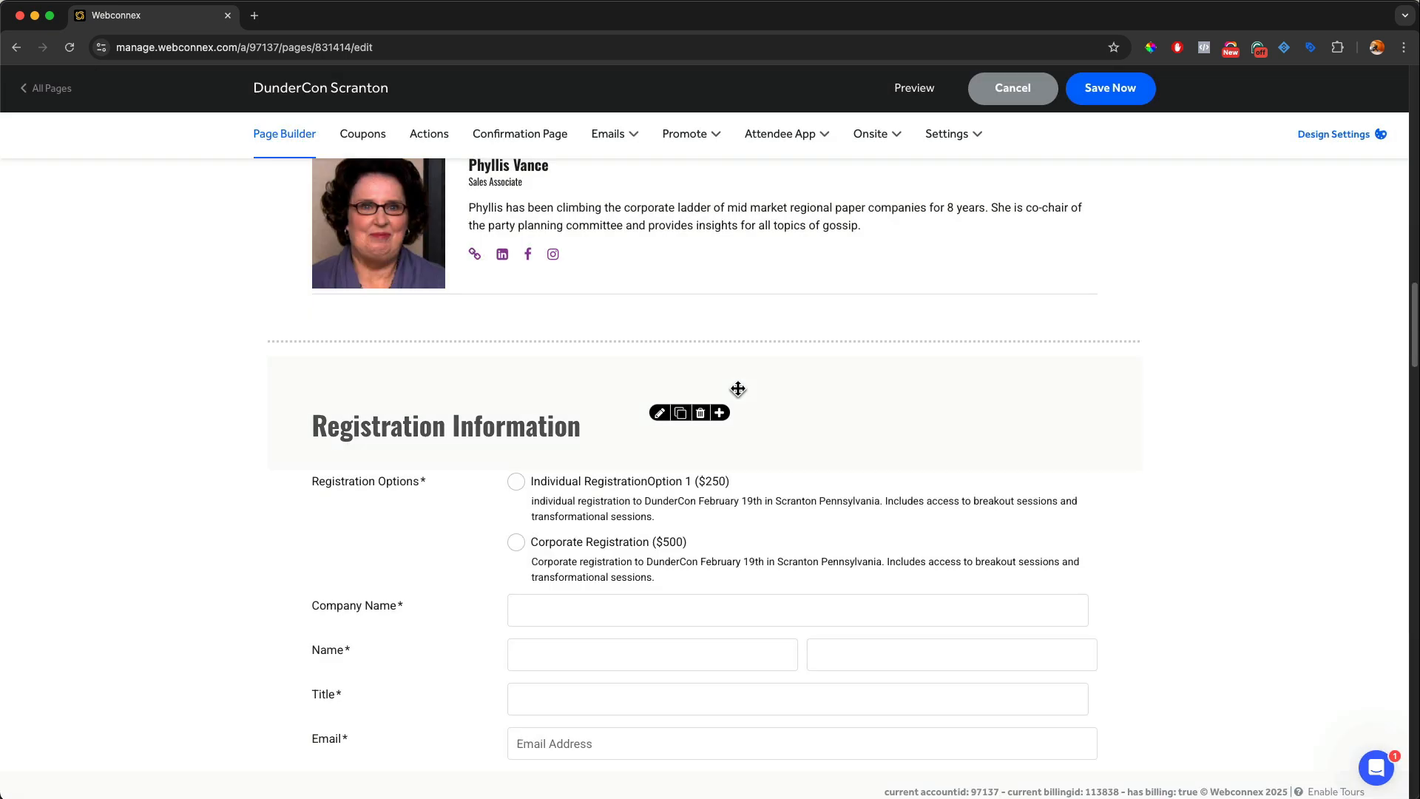
pyautogui.click(668, 341)
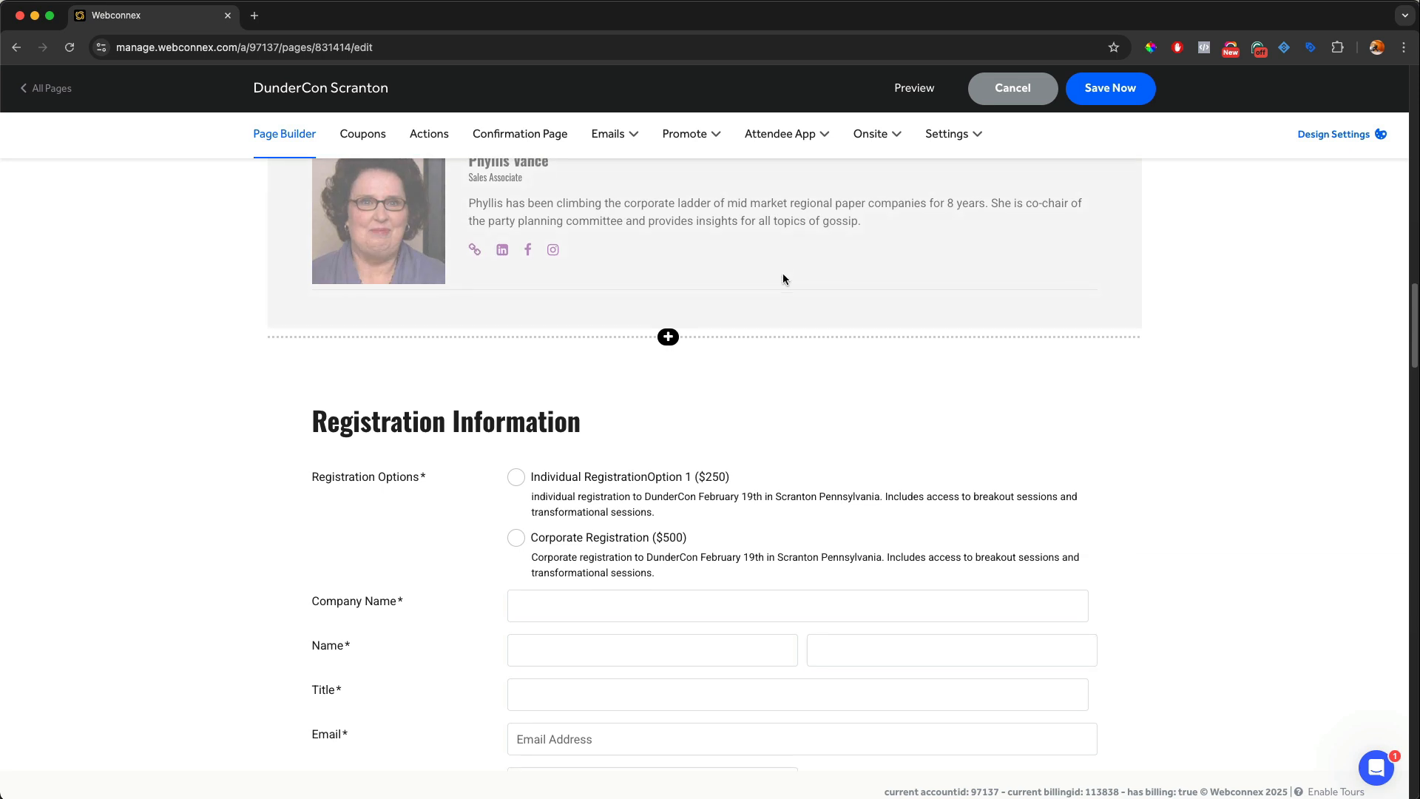
# - Try adding a required text field with multiple-line responses below the Registration Options, and cancel it
pyautogui.scroll(-2, 783, 279)
pyautogui.scroll(-1, 834, 401)
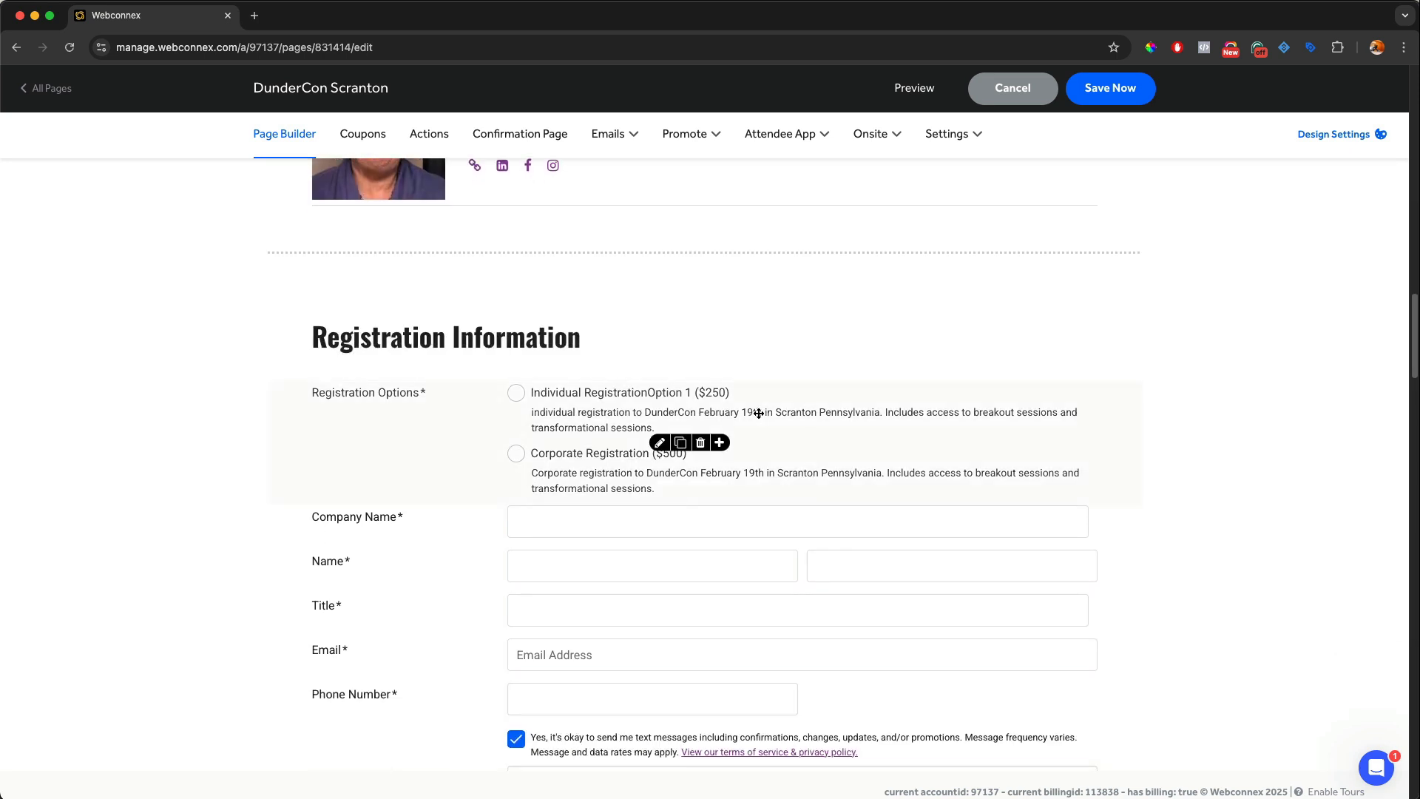
pyautogui.click(720, 443)
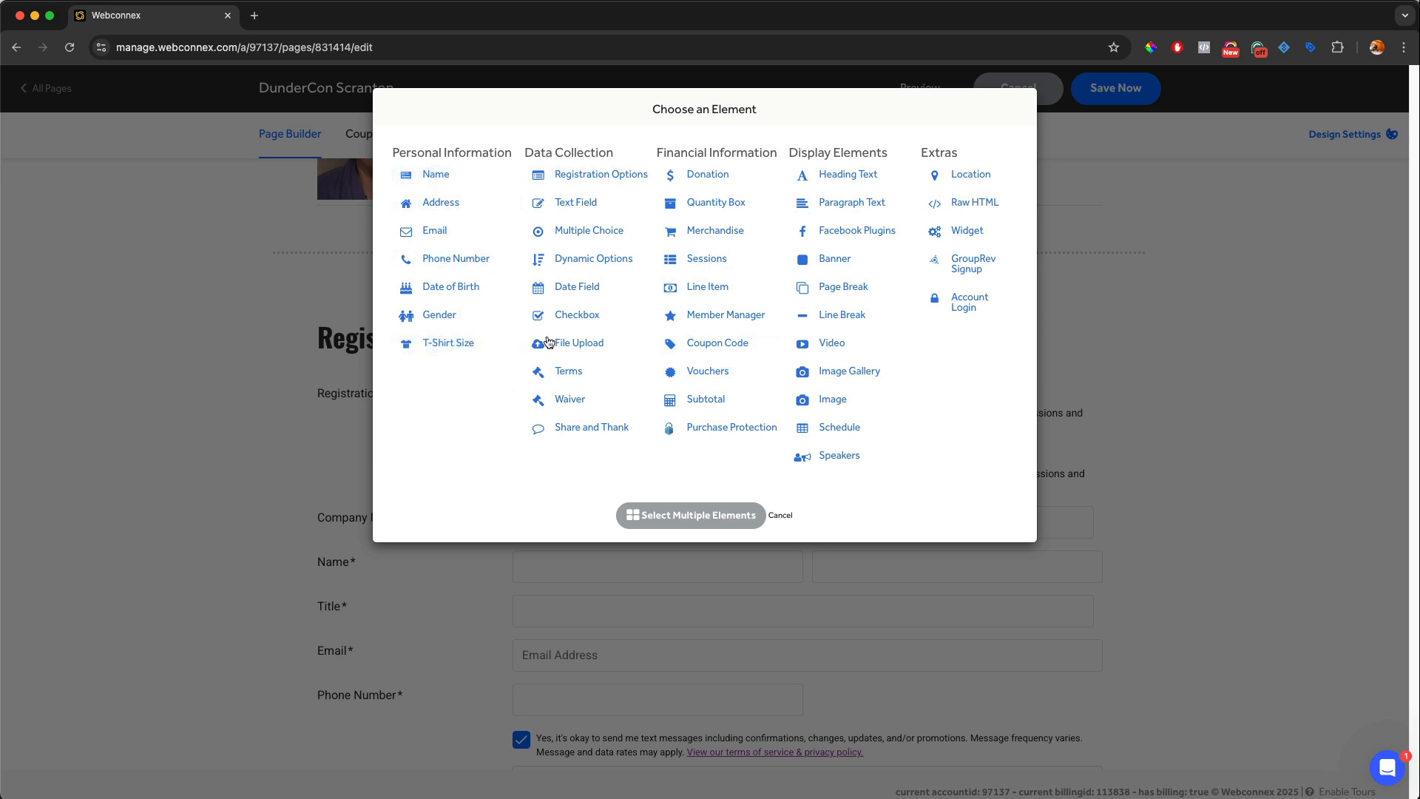
pyautogui.click(578, 204)
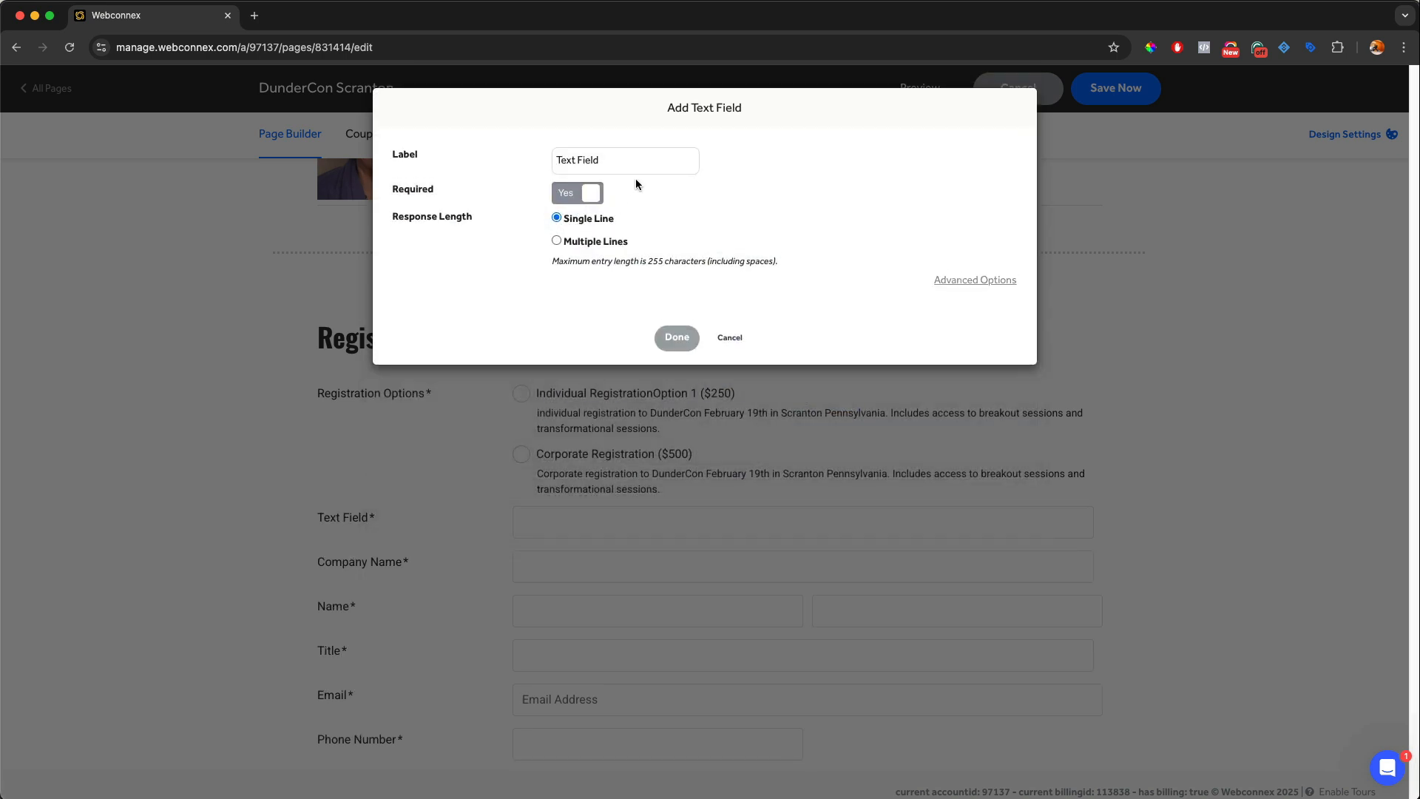
pyautogui.click(612, 239)
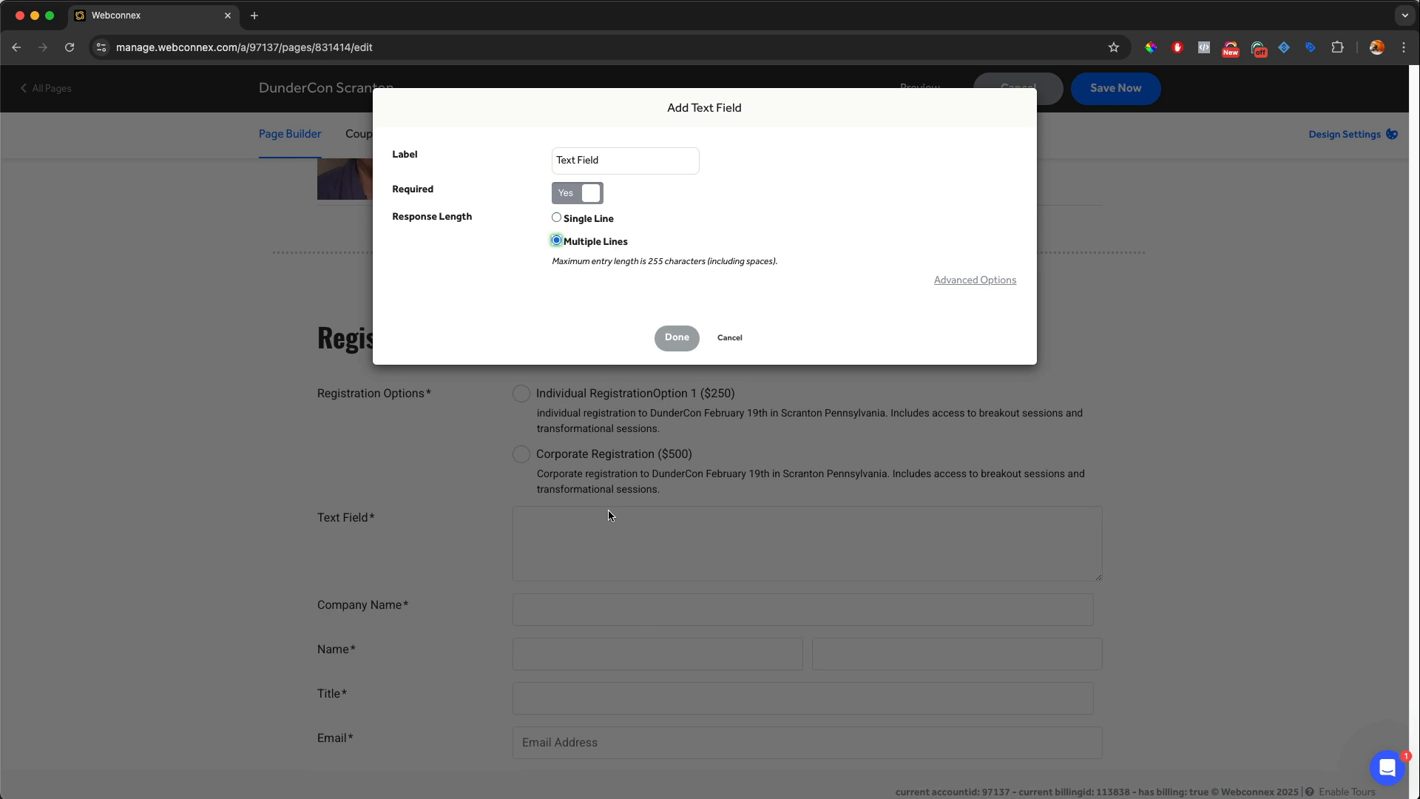
pyautogui.click(736, 339)
pyautogui.moveTo(752, 386)
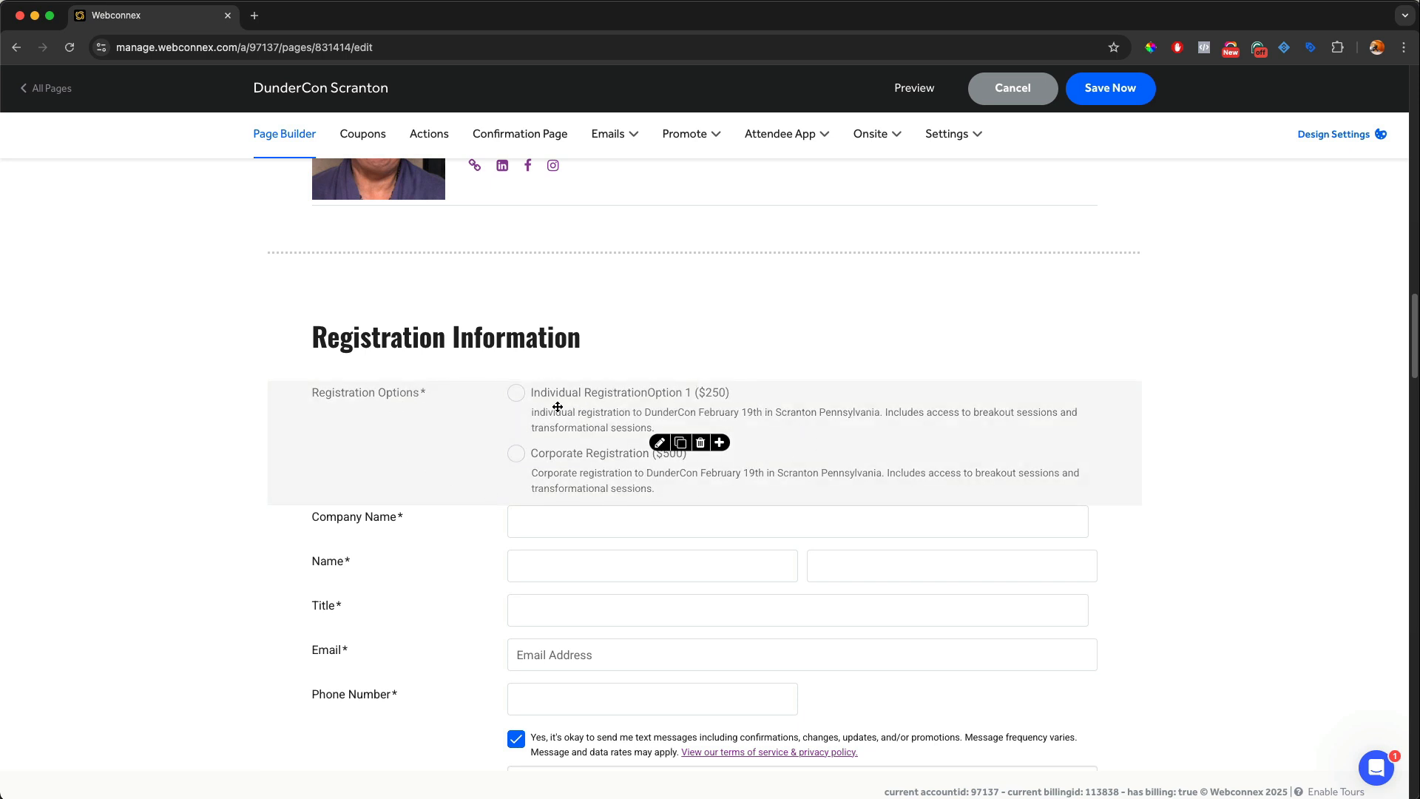
# - Add a VIP choice priced $1500 to the Registration Options, described as "VIP Registration option that gives you an exclusive meet and greet with Michael Scott."
pyautogui.click(659, 442)
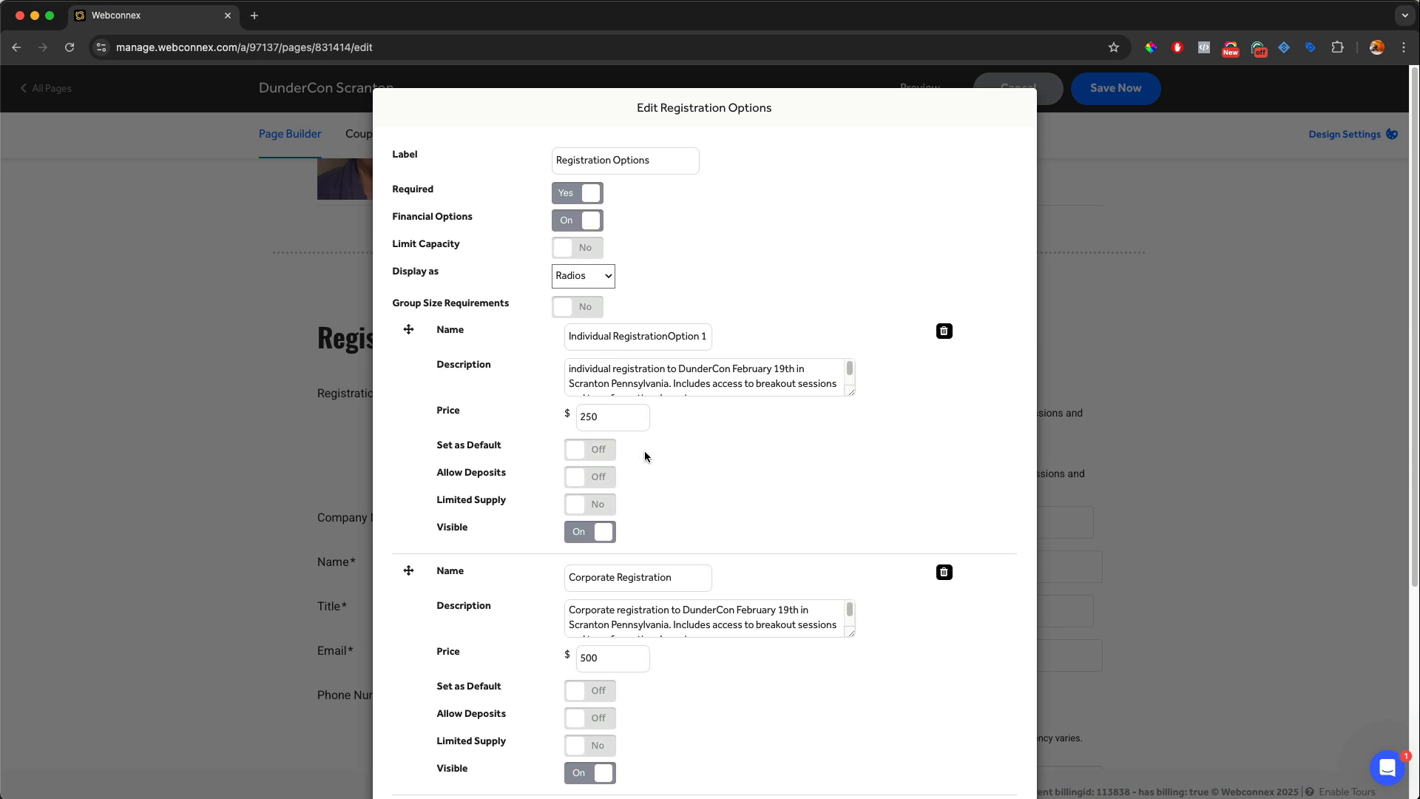
pyautogui.scroll(-5, 647, 454)
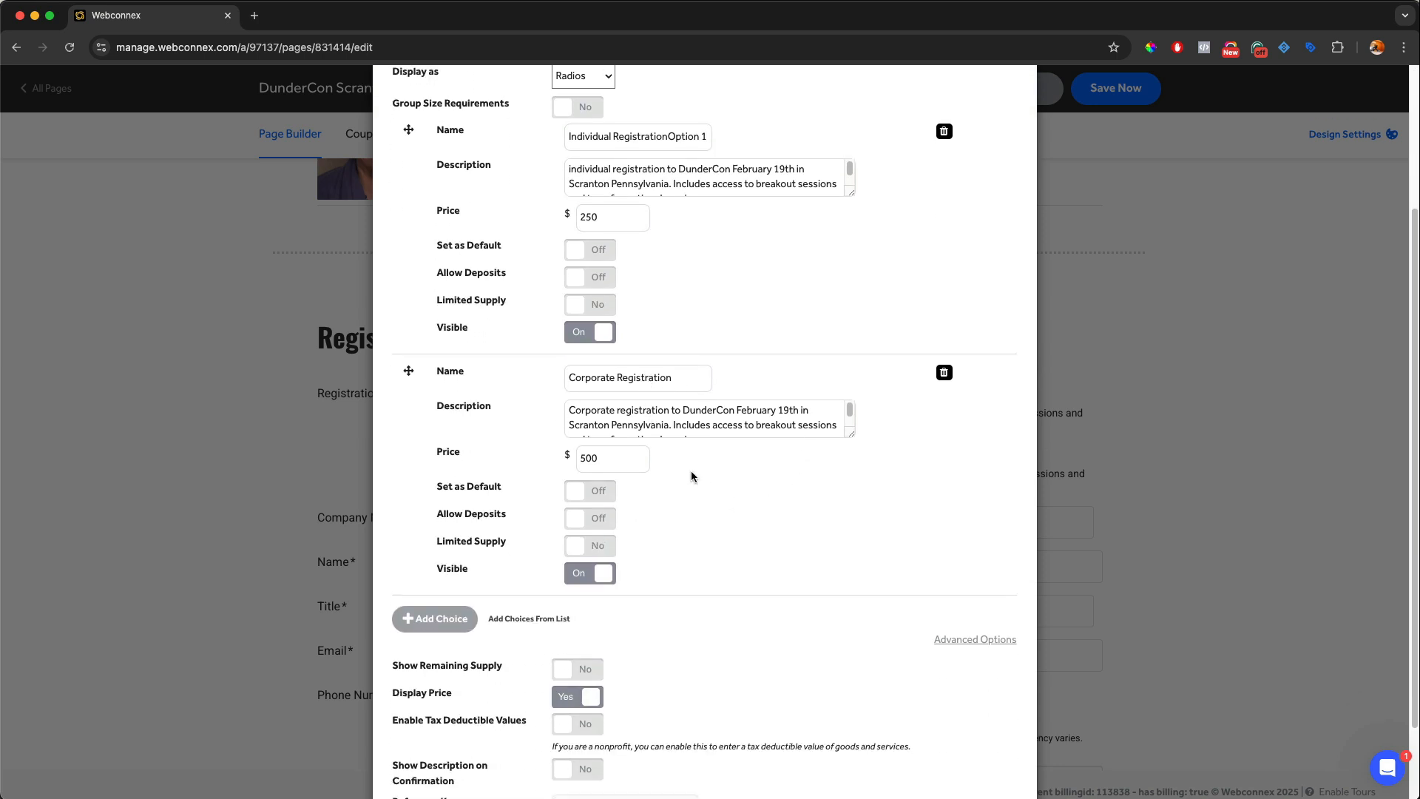
pyautogui.scroll(-2, 691, 470)
pyautogui.click(449, 551)
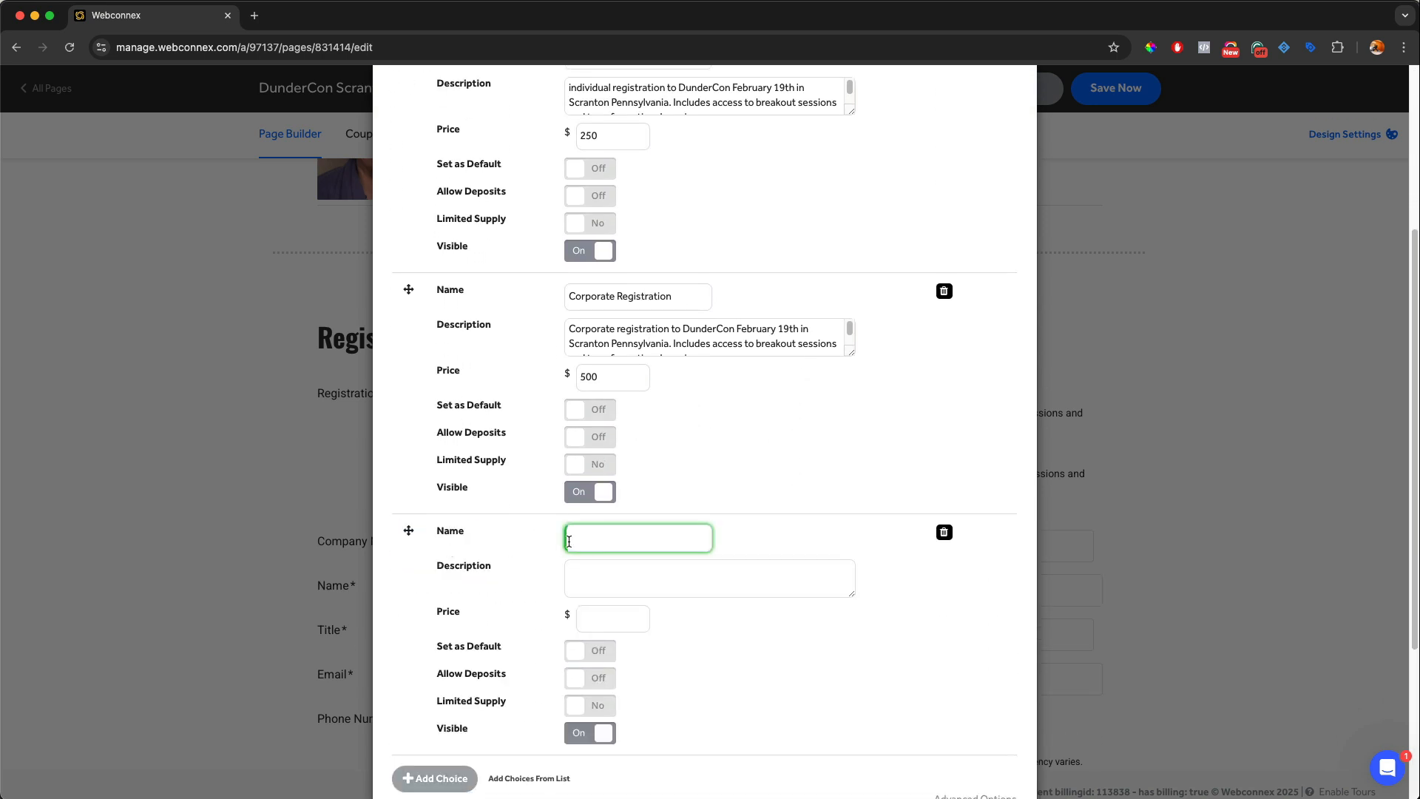
pyautogui.write('VIP')
pyautogui.press('Tab')
pyautogui.write('VIP Registration option that gives you an exclusive meet and greet with Michael Scott.')
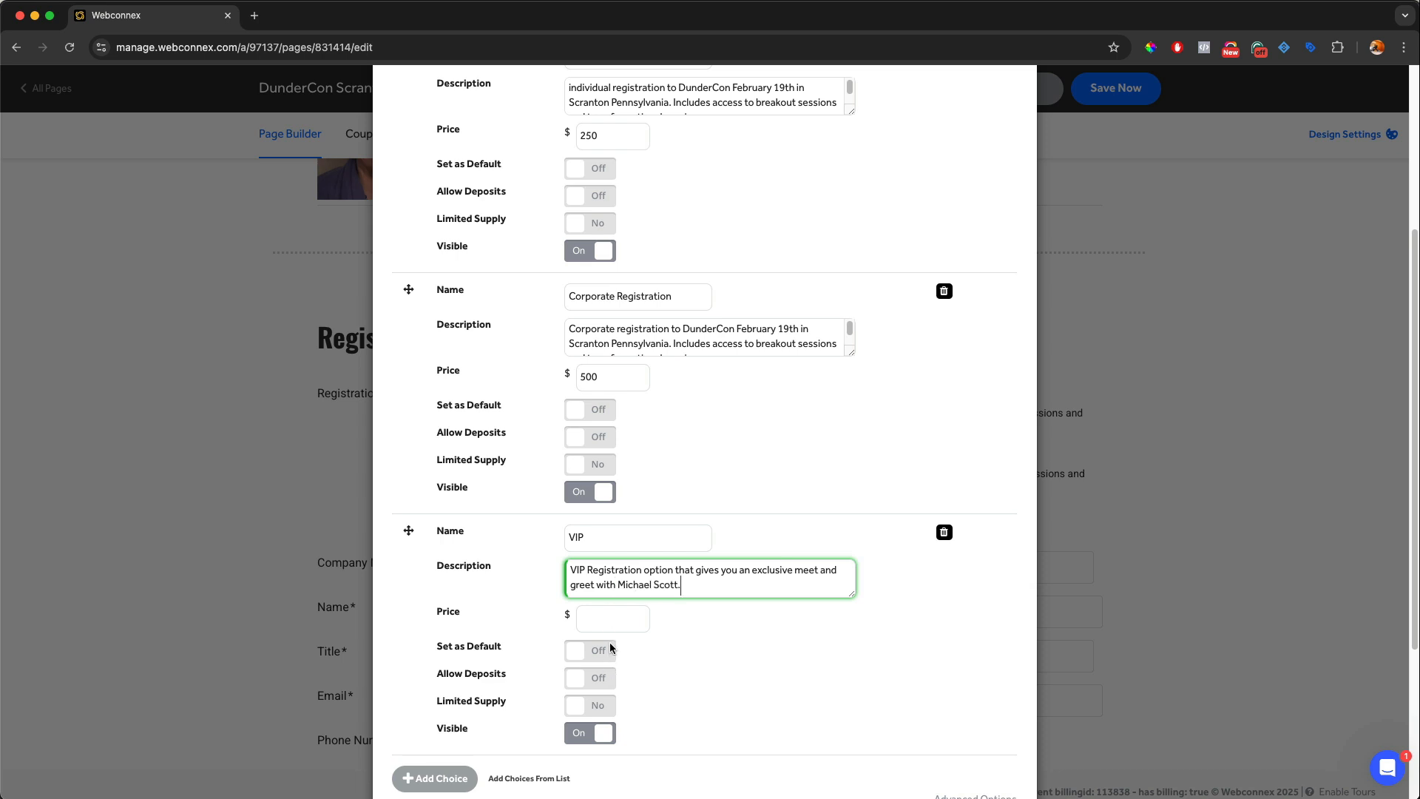
pyautogui.click(607, 619)
pyautogui.write('1500')
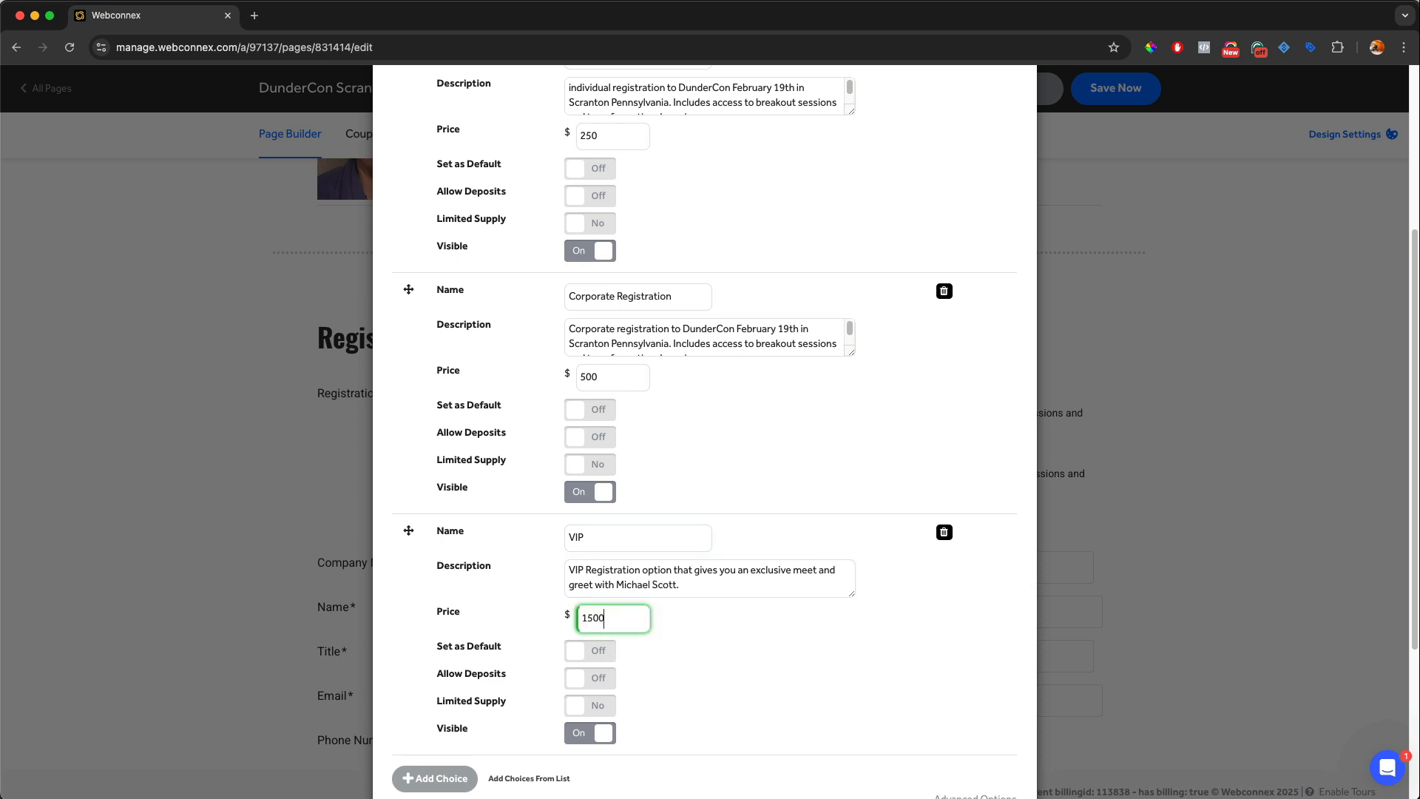
pyautogui.click(753, 708)
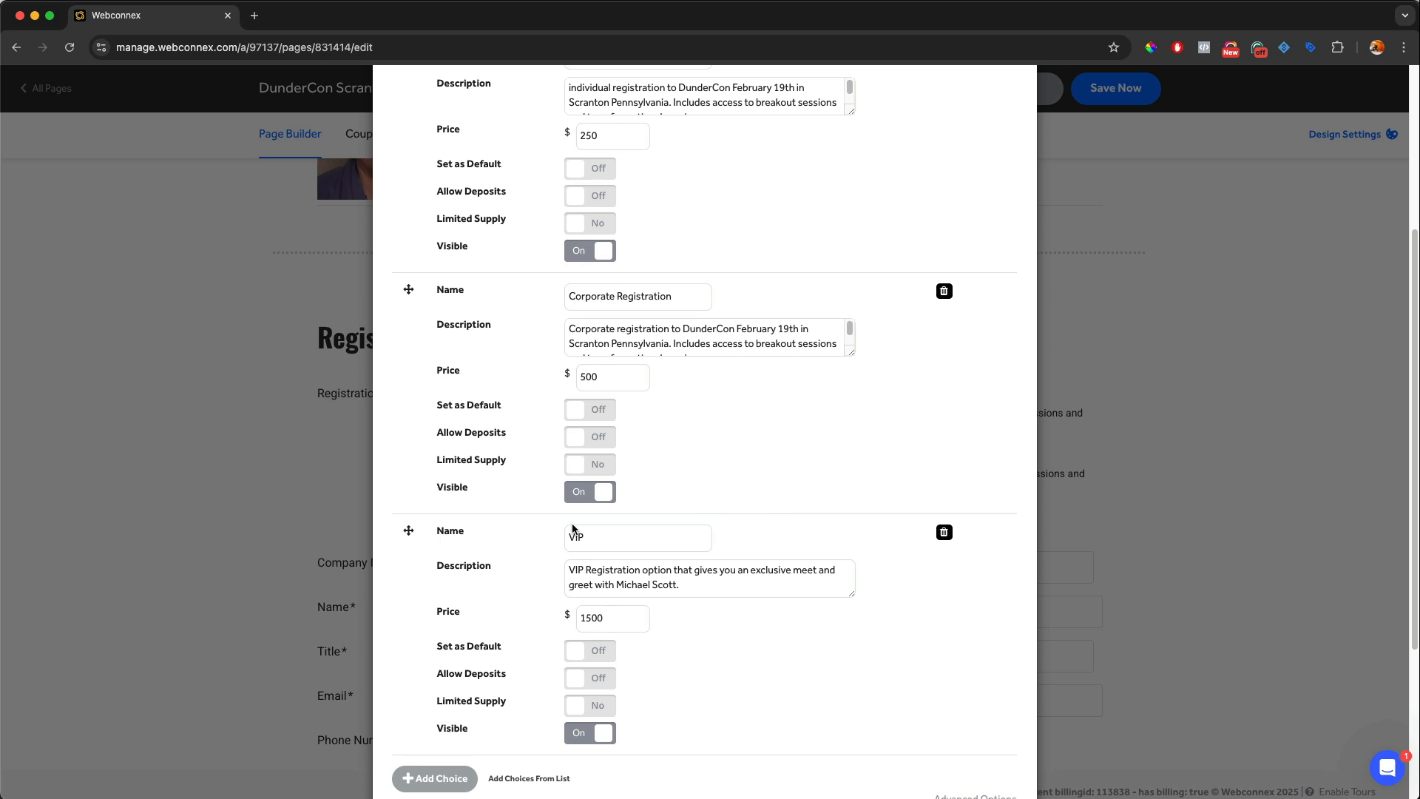
# - Limit the VIP choice to a supply of 100 and finish editing the Registration Options
pyautogui.click(576, 710)
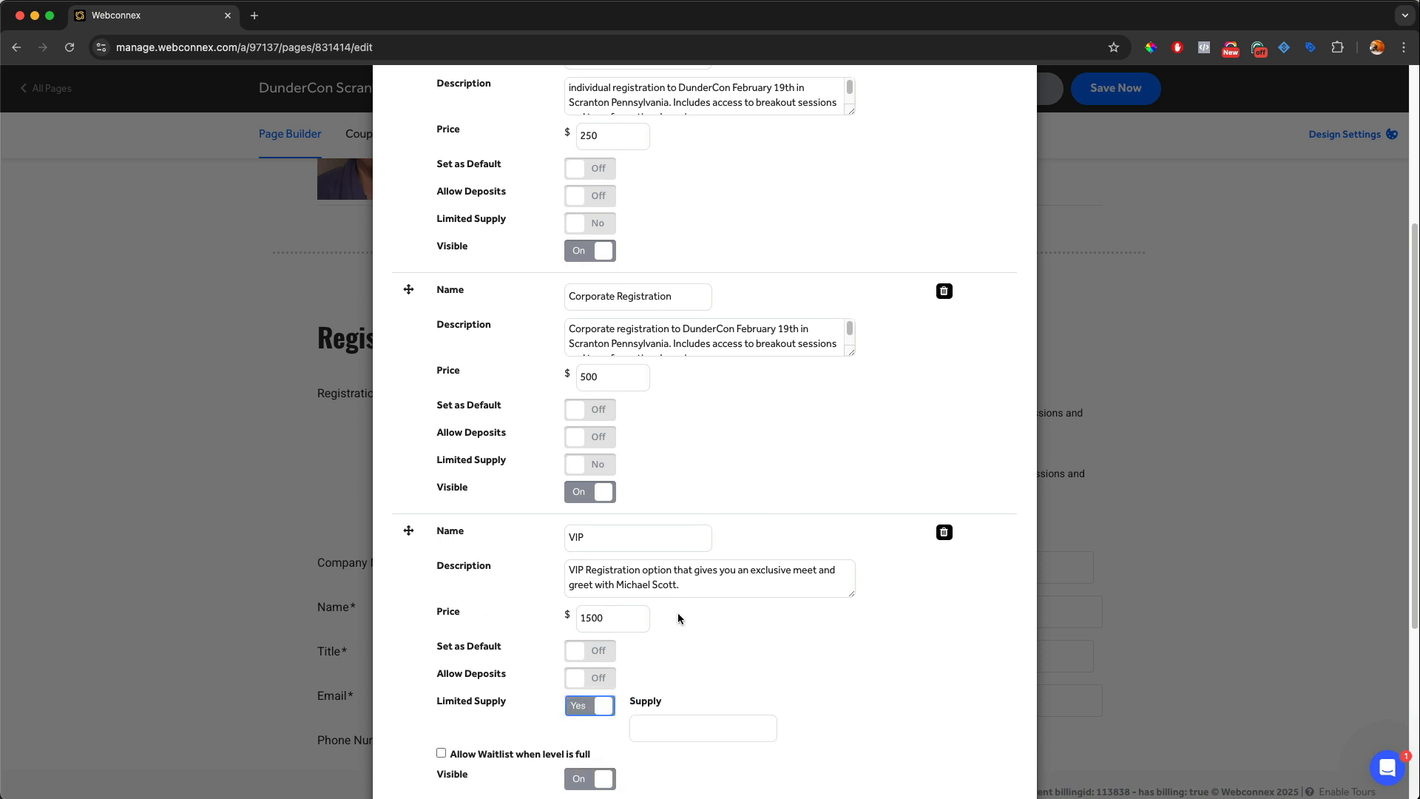
pyautogui.click(673, 721)
pyautogui.write('100')
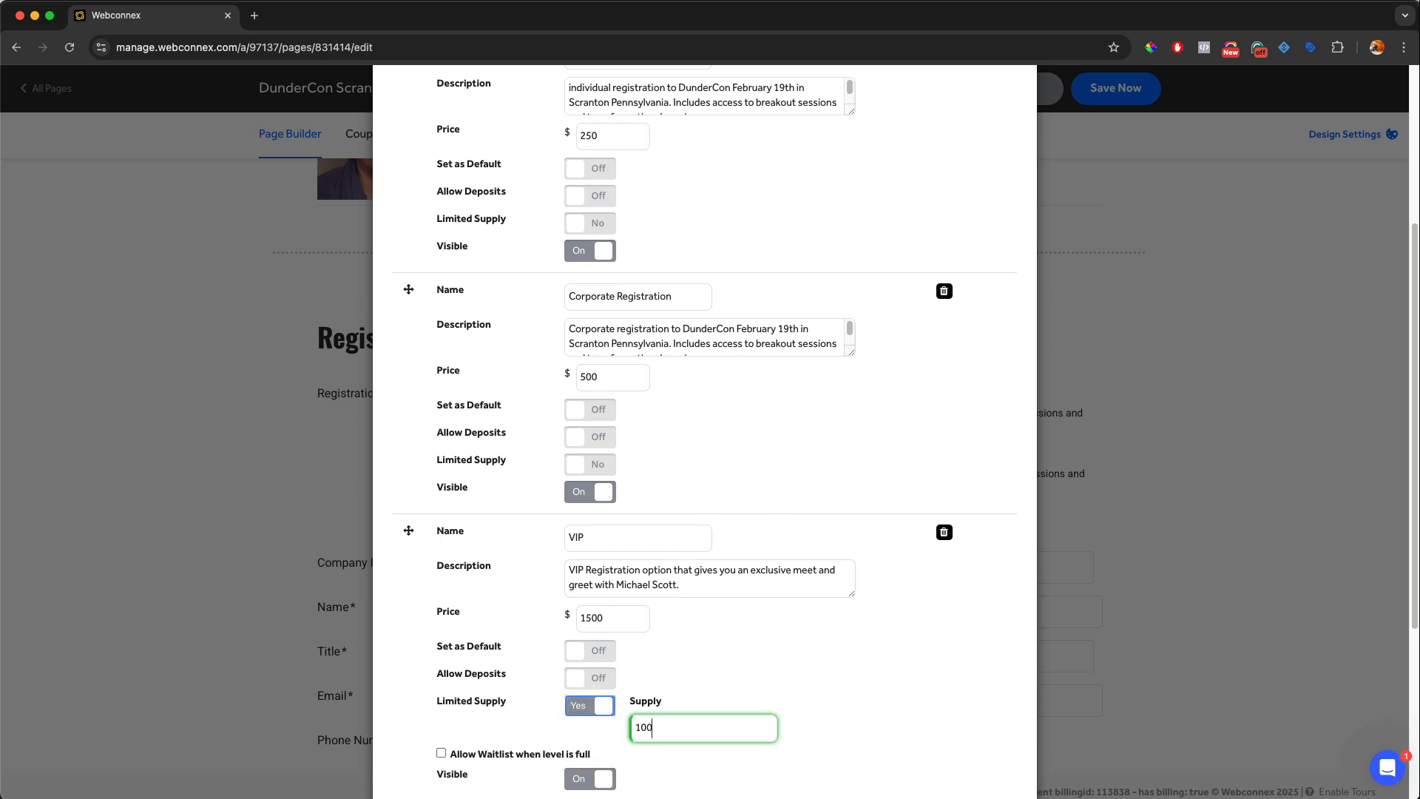
pyautogui.scroll(5, 783, 628)
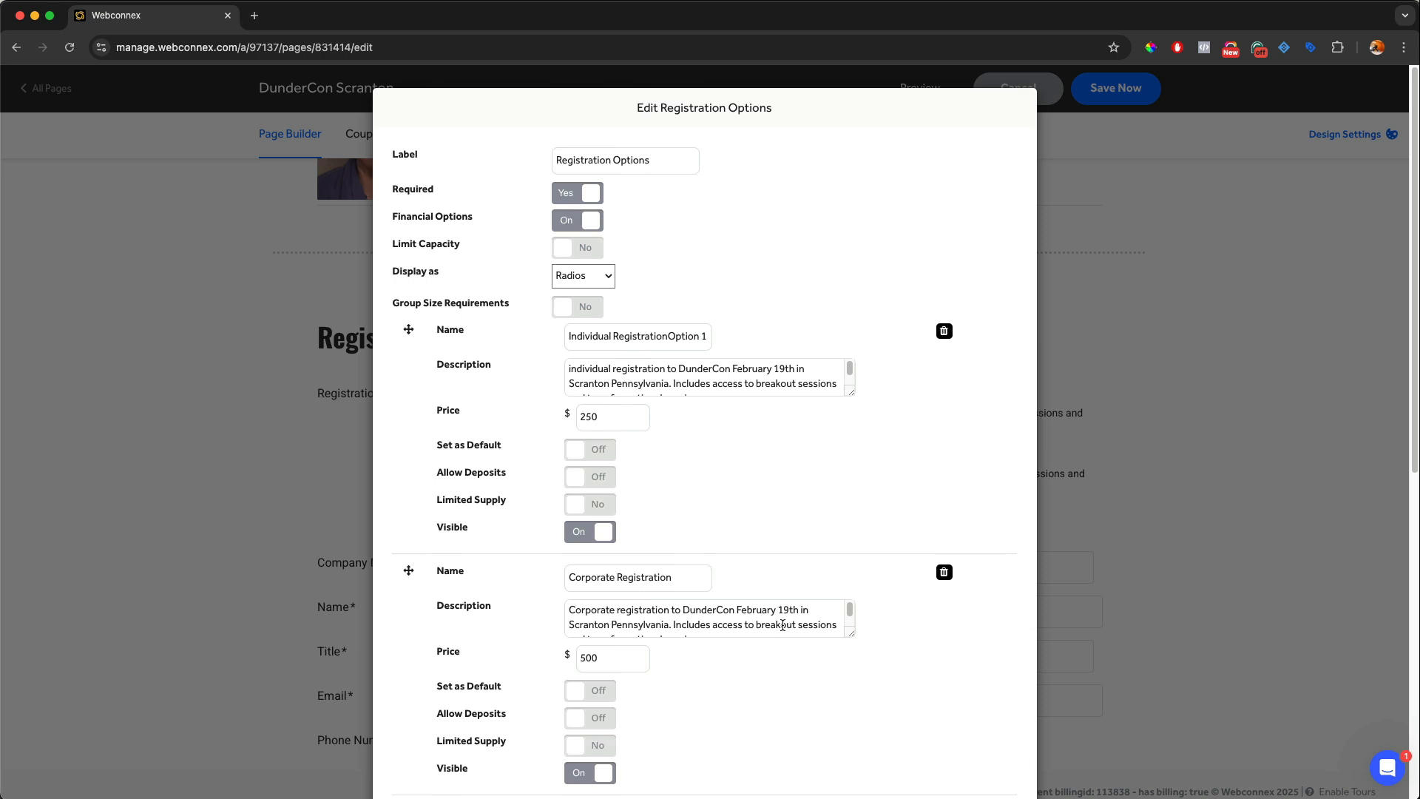
pyautogui.scroll(-6, 782, 625)
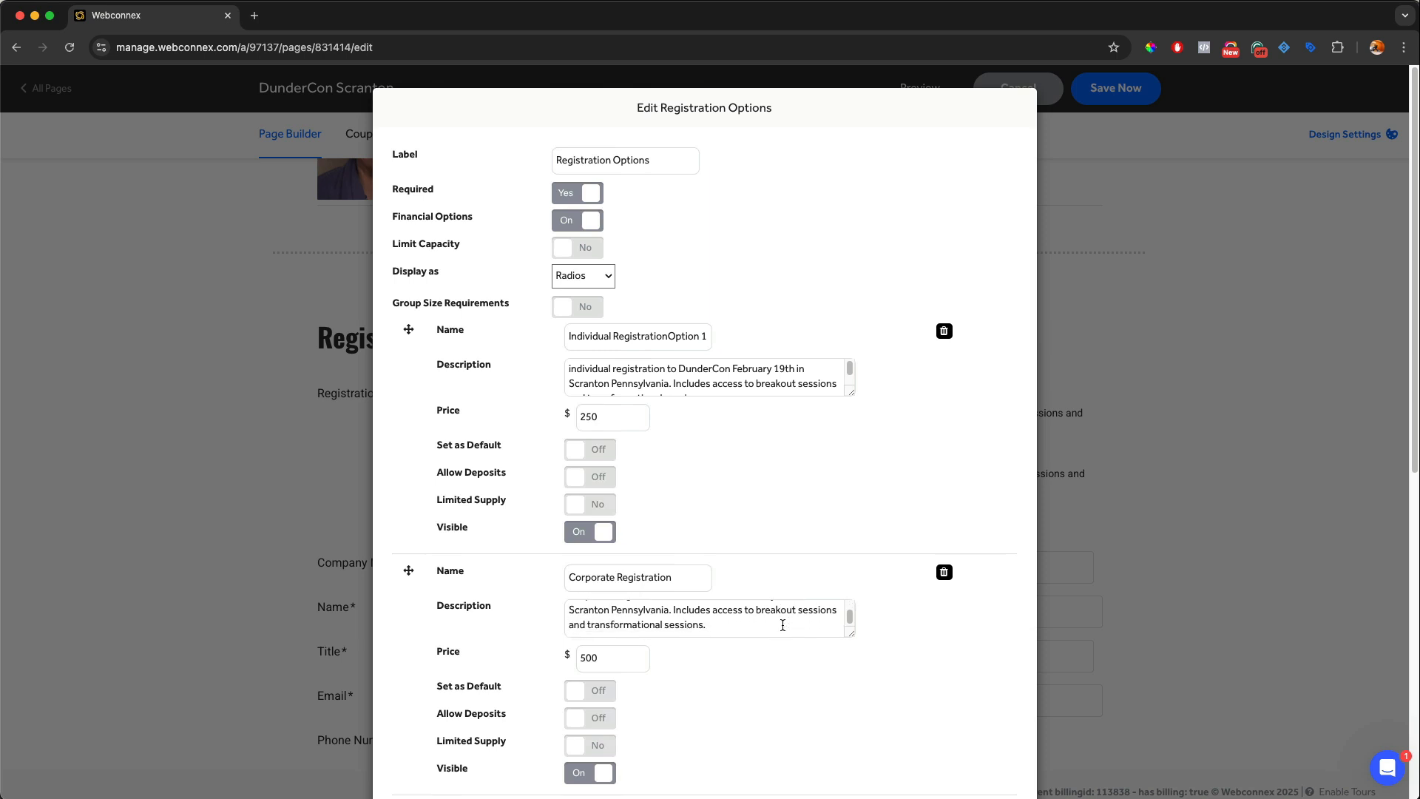
pyautogui.scroll(-3, 856, 570)
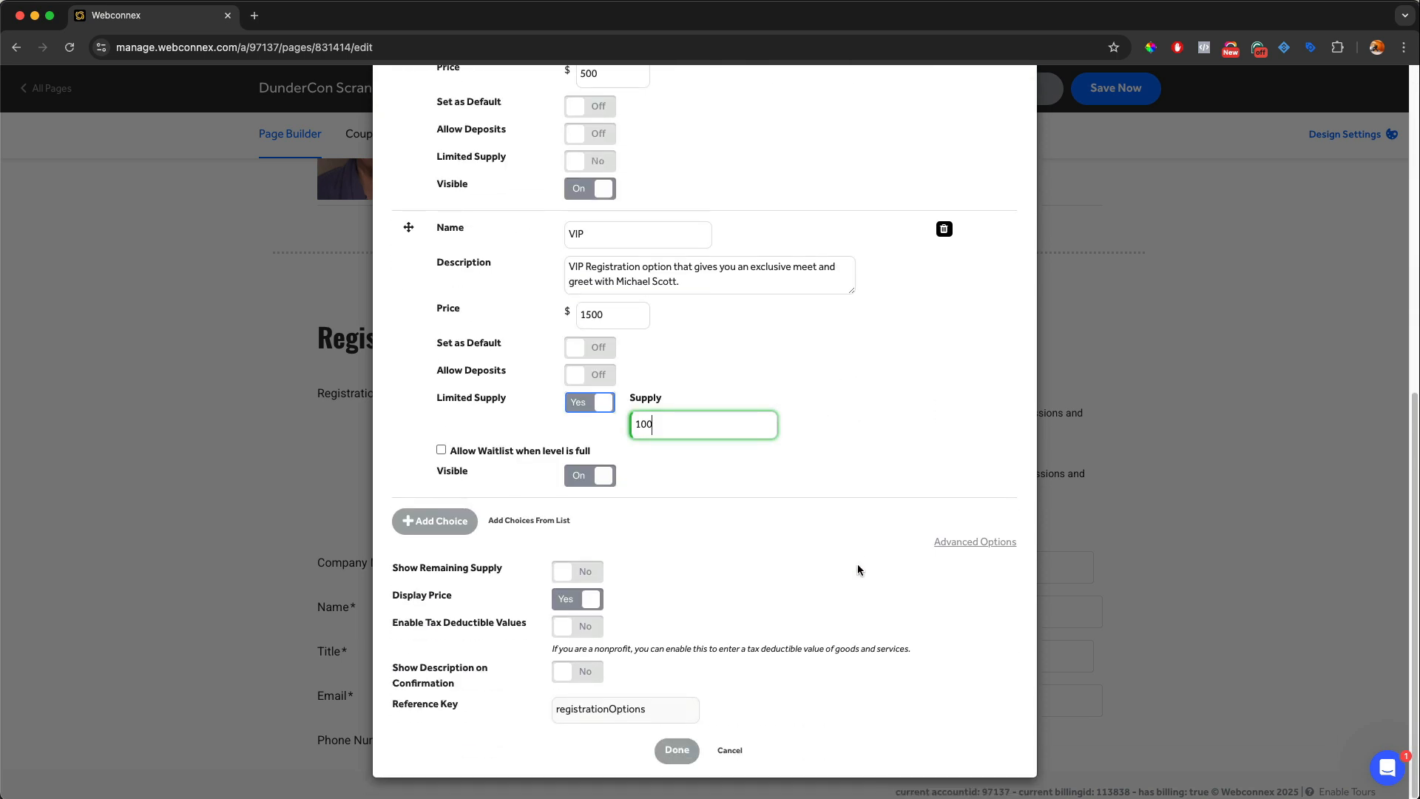
pyautogui.click(675, 751)
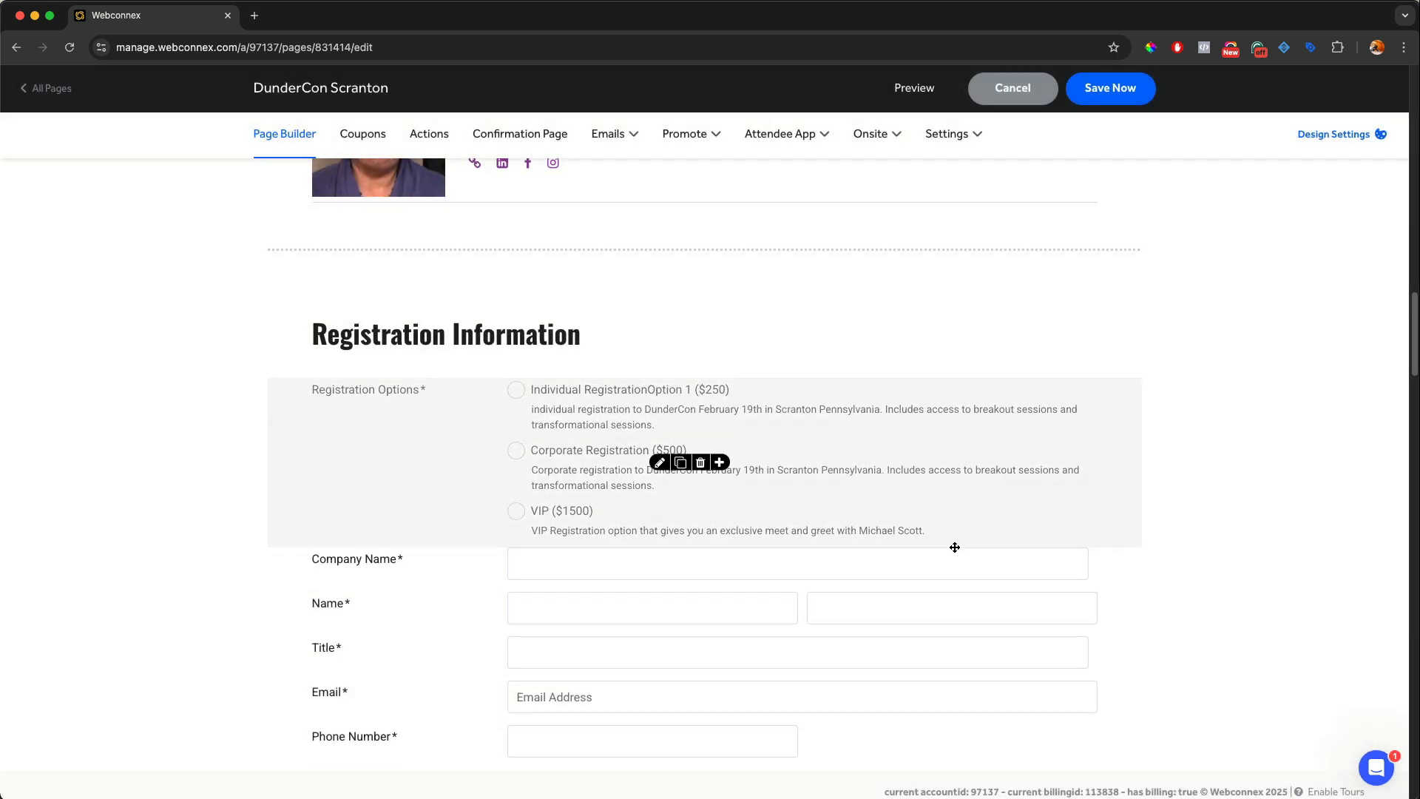
# - Open the Sessions section for editing and switch its financial options on and back off
pyautogui.scroll(-5, 954, 548)
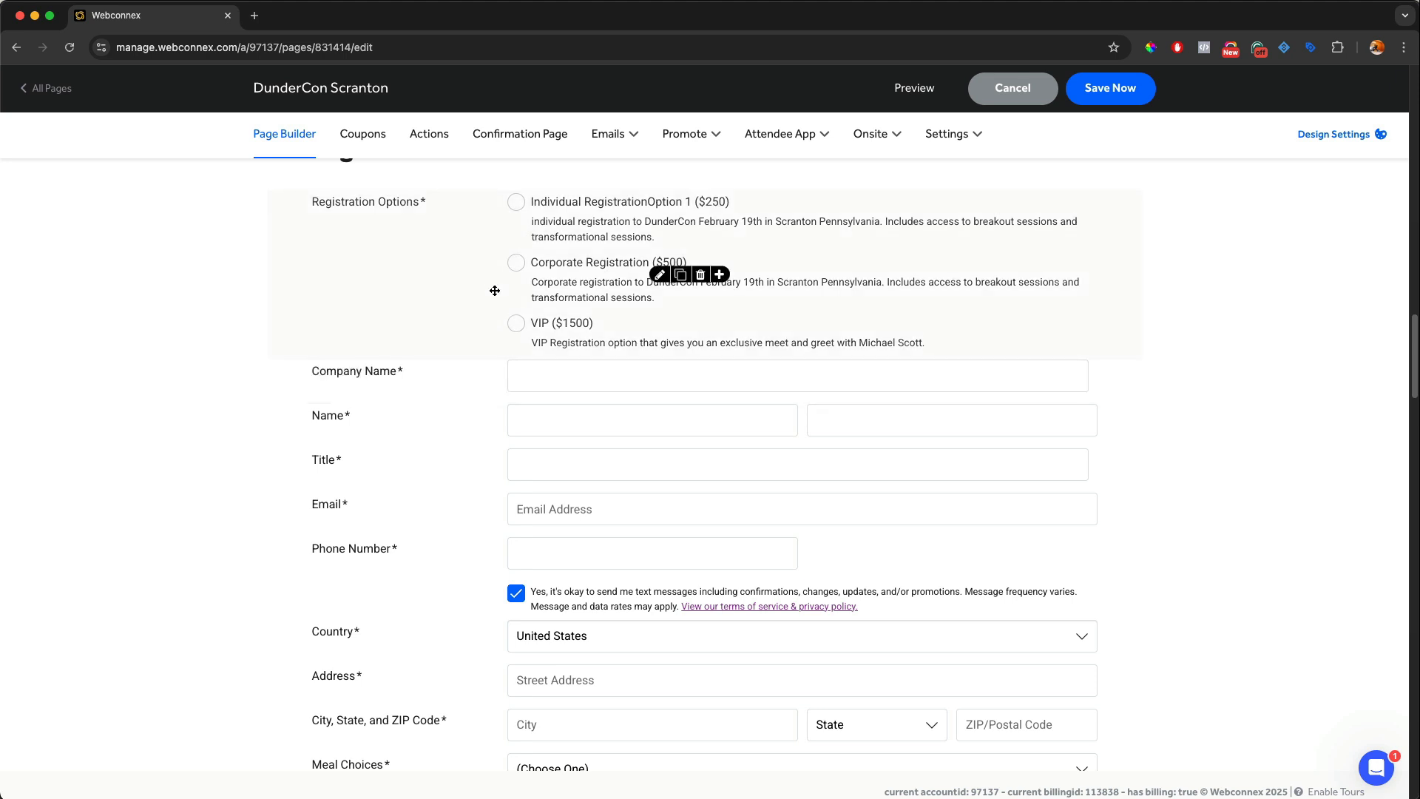
pyautogui.scroll(-3, 539, 370)
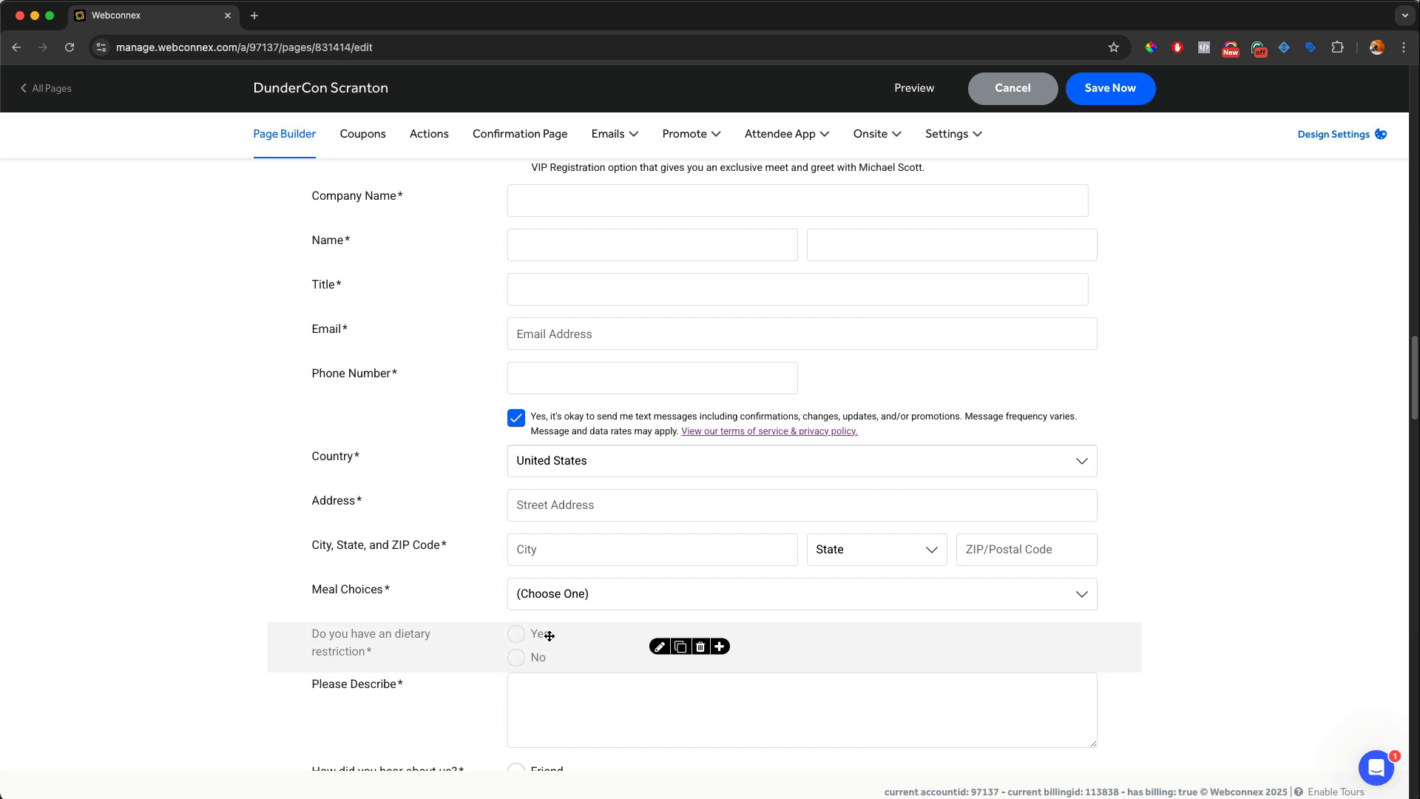
pyautogui.scroll(-6, 549, 636)
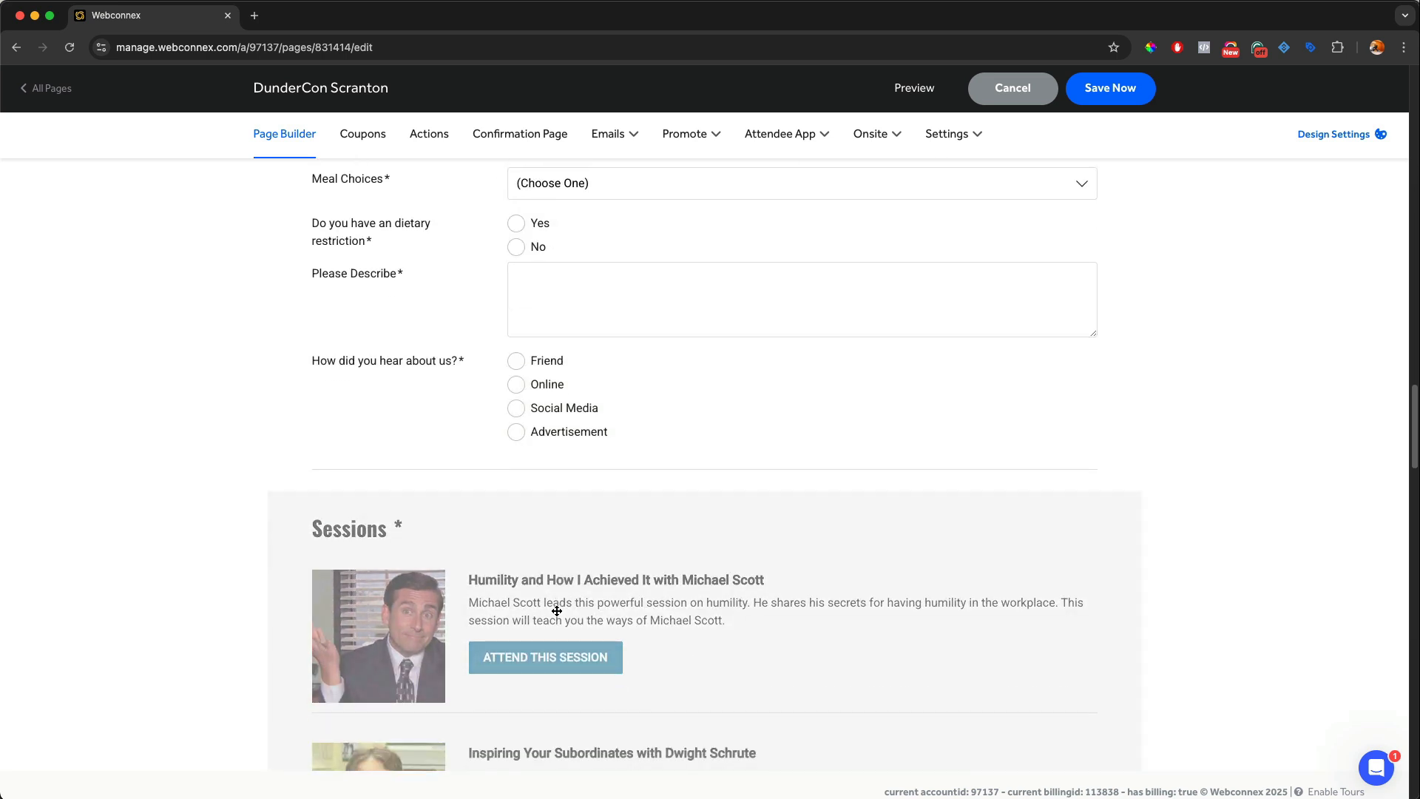
pyautogui.scroll(-3, 557, 611)
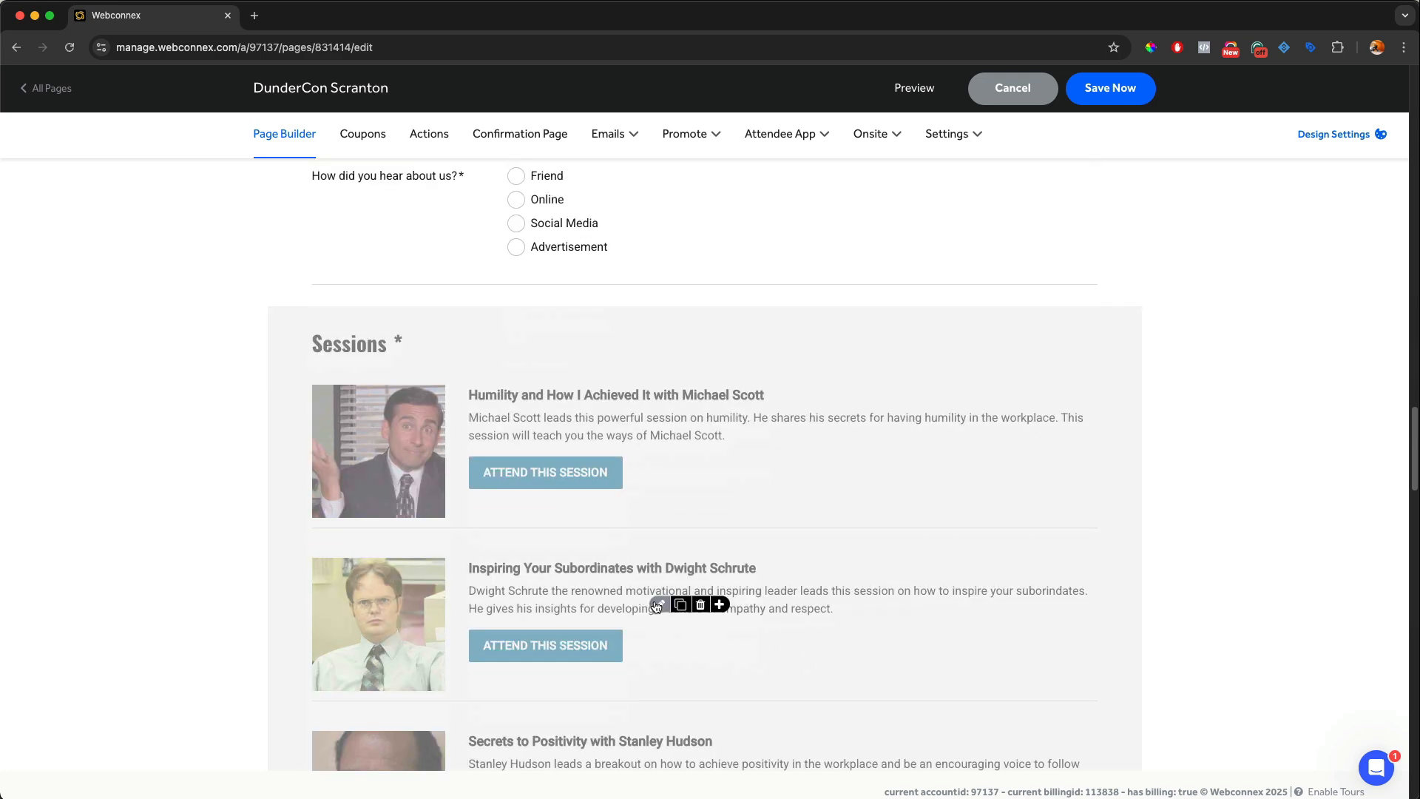
pyautogui.click(656, 605)
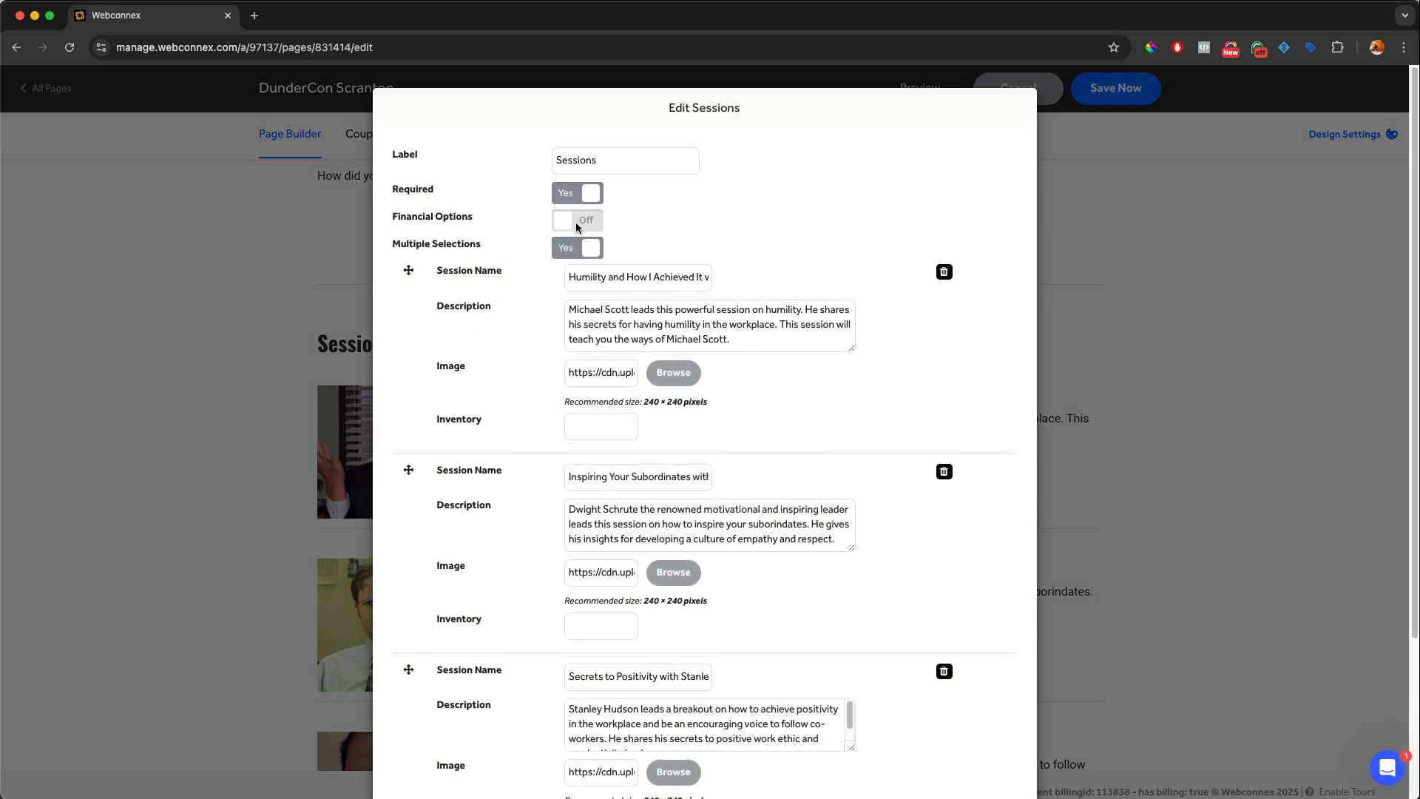
pyautogui.click(576, 226)
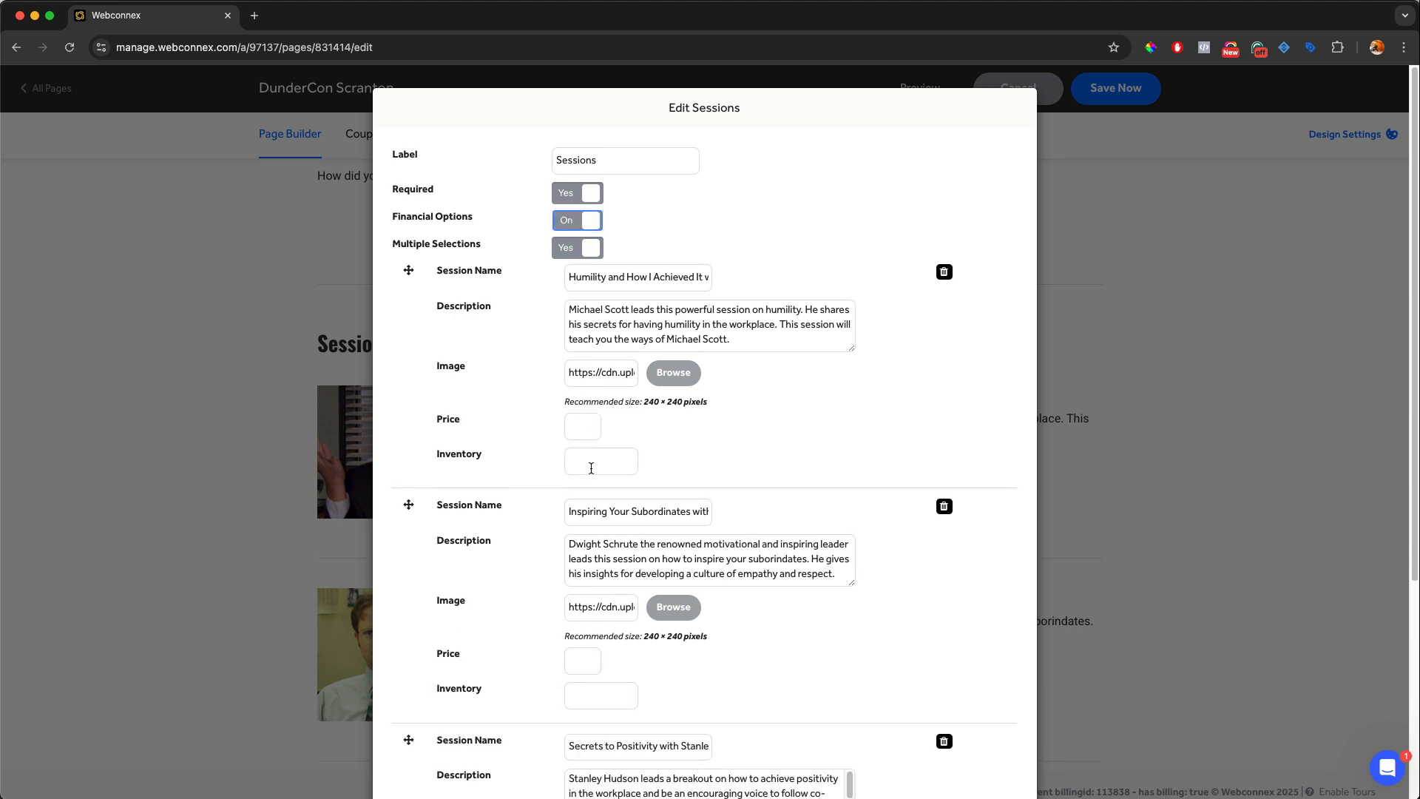
pyautogui.click(584, 225)
# - Add a blank session after the Stanley Hudson session, delete it again and finish editing the sessions
pyautogui.scroll(-3, 613, 243)
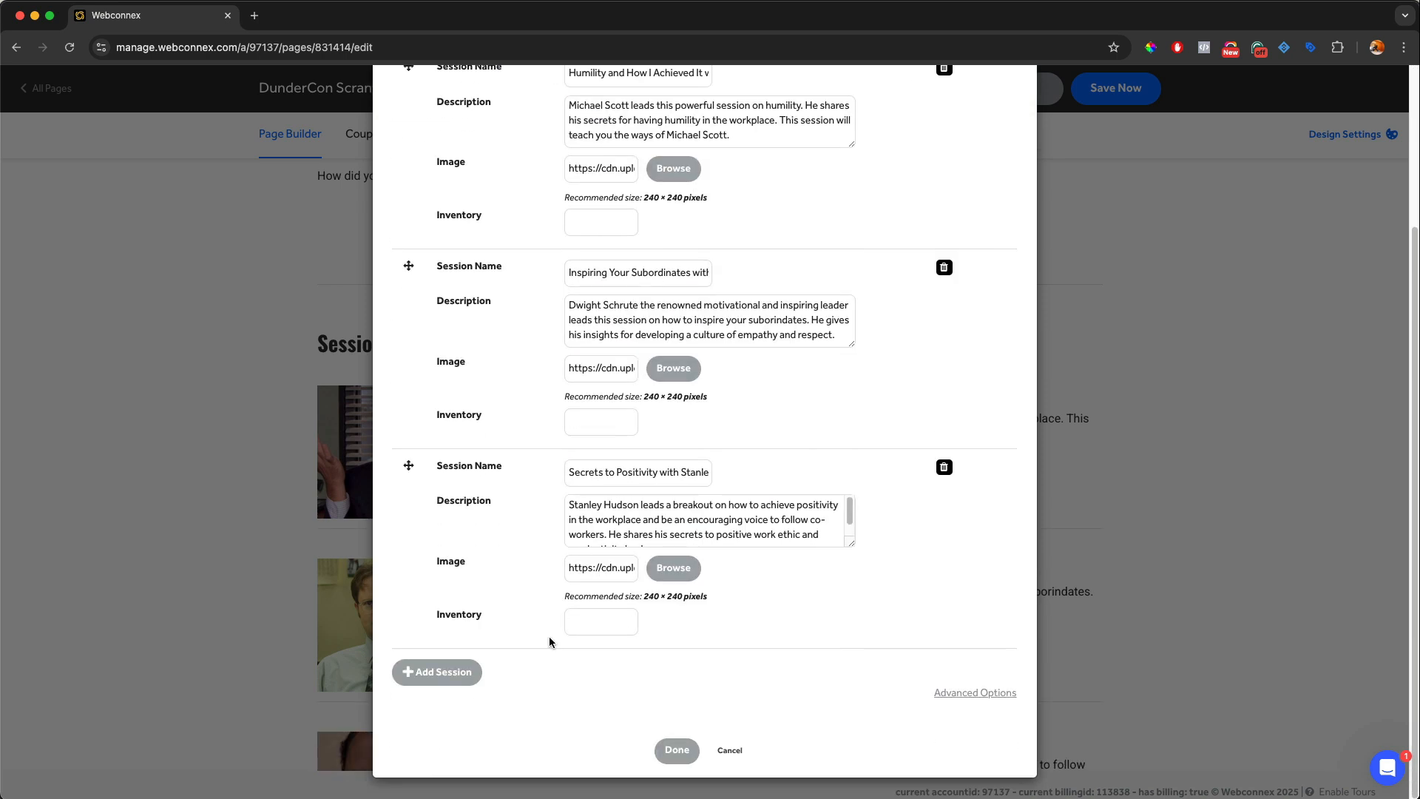
pyautogui.click(453, 675)
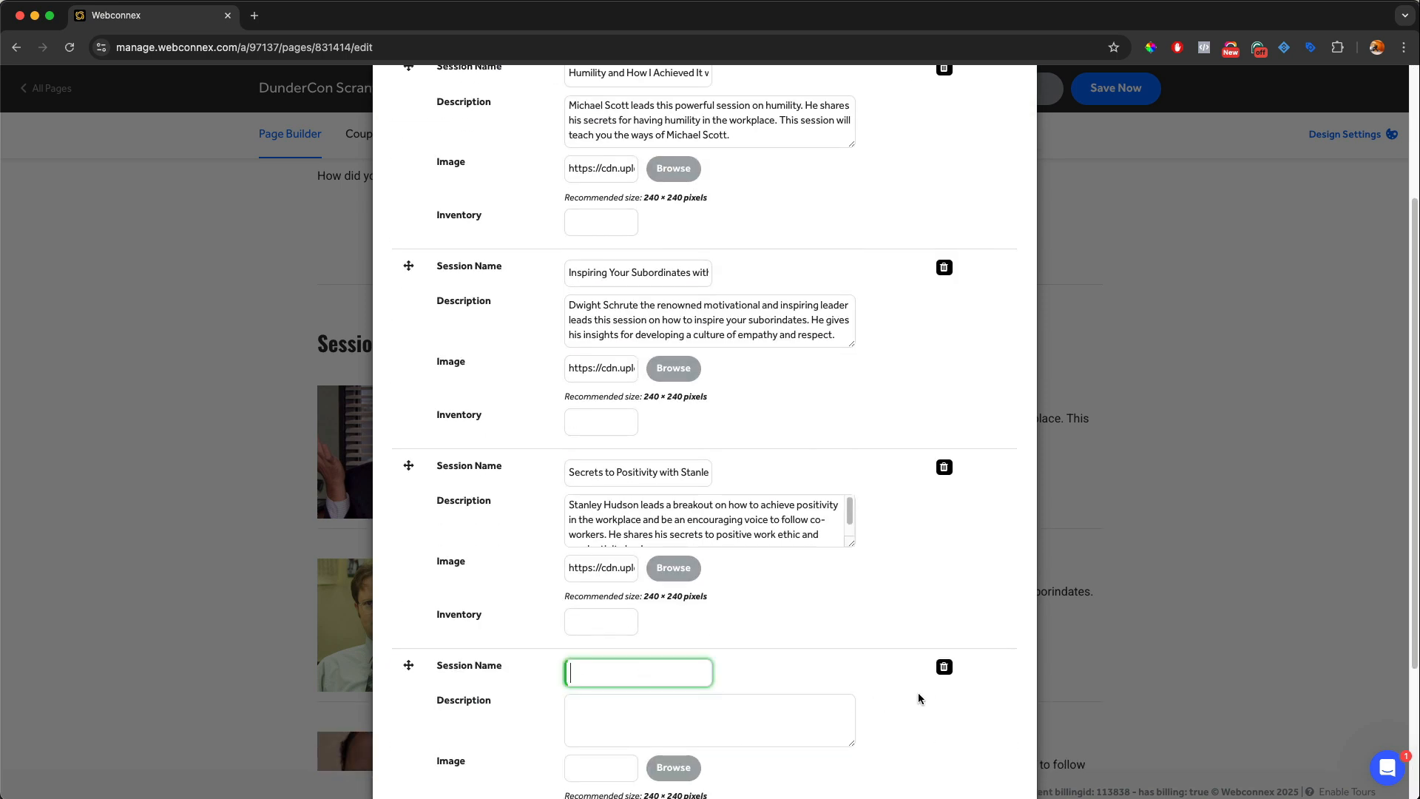
pyautogui.scroll(-1, 933, 692)
pyautogui.click(947, 567)
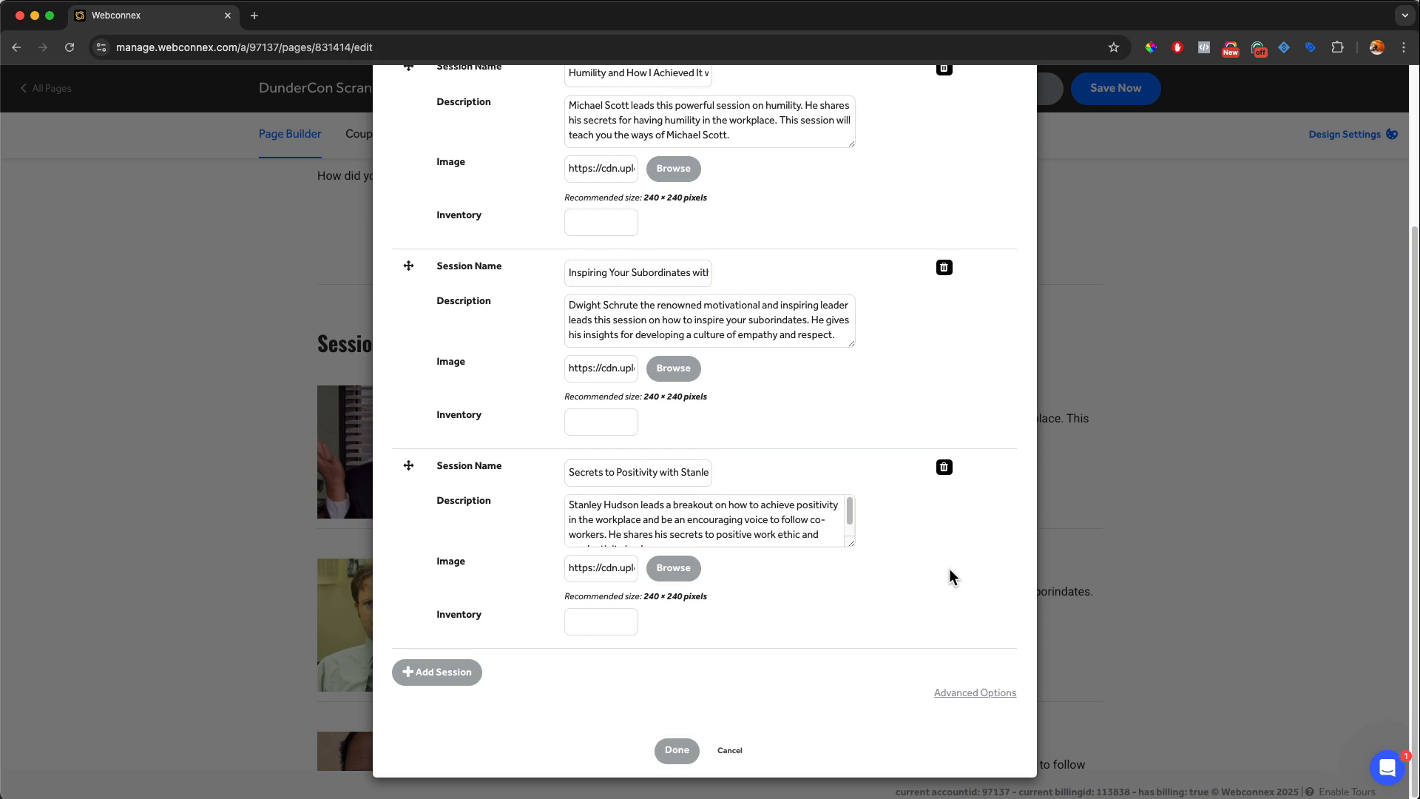
pyautogui.click(677, 750)
# - Open the Event Merchandise section for editing and examine its products and the size variants of the No Fear Michael Shirt
pyautogui.scroll(-5, 694, 610)
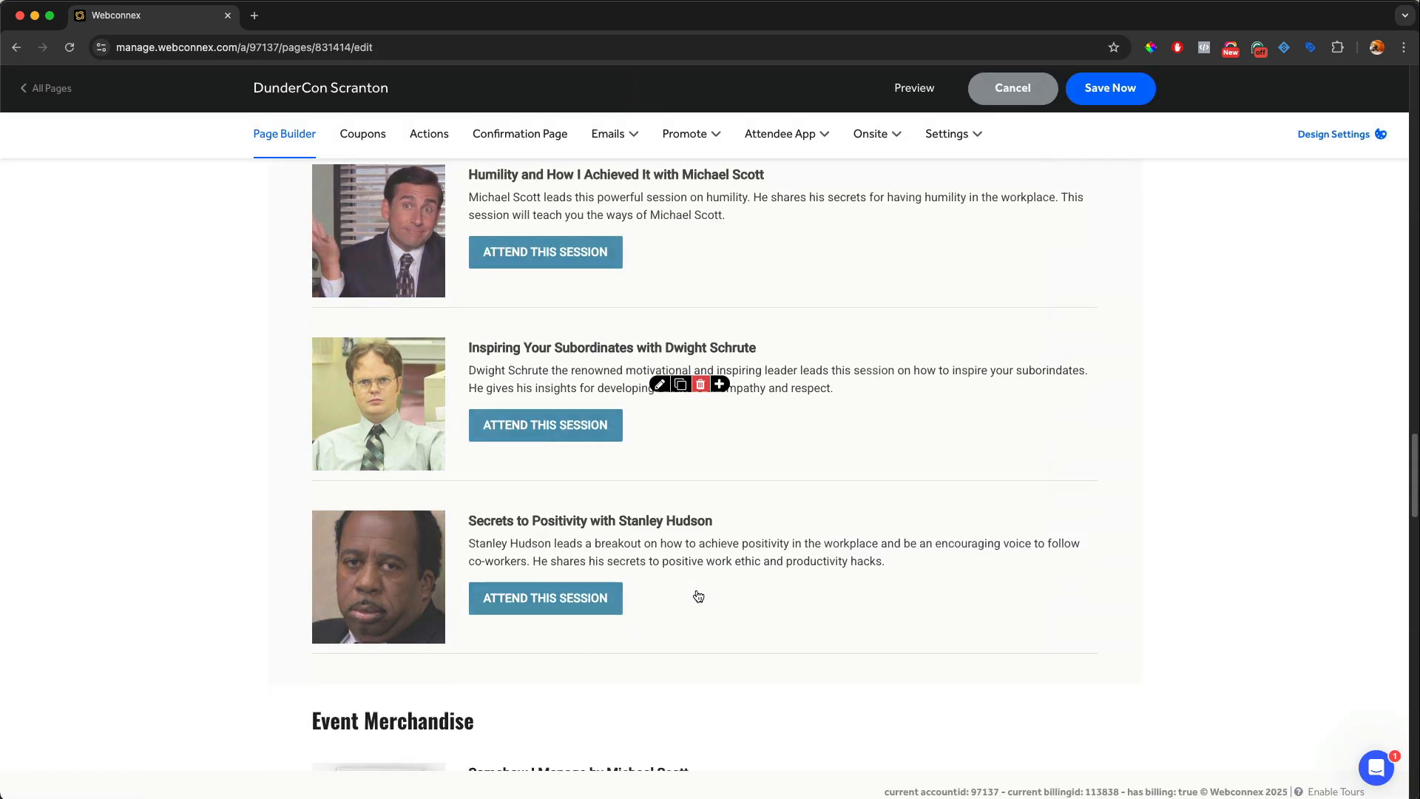
pyautogui.scroll(-4, 698, 591)
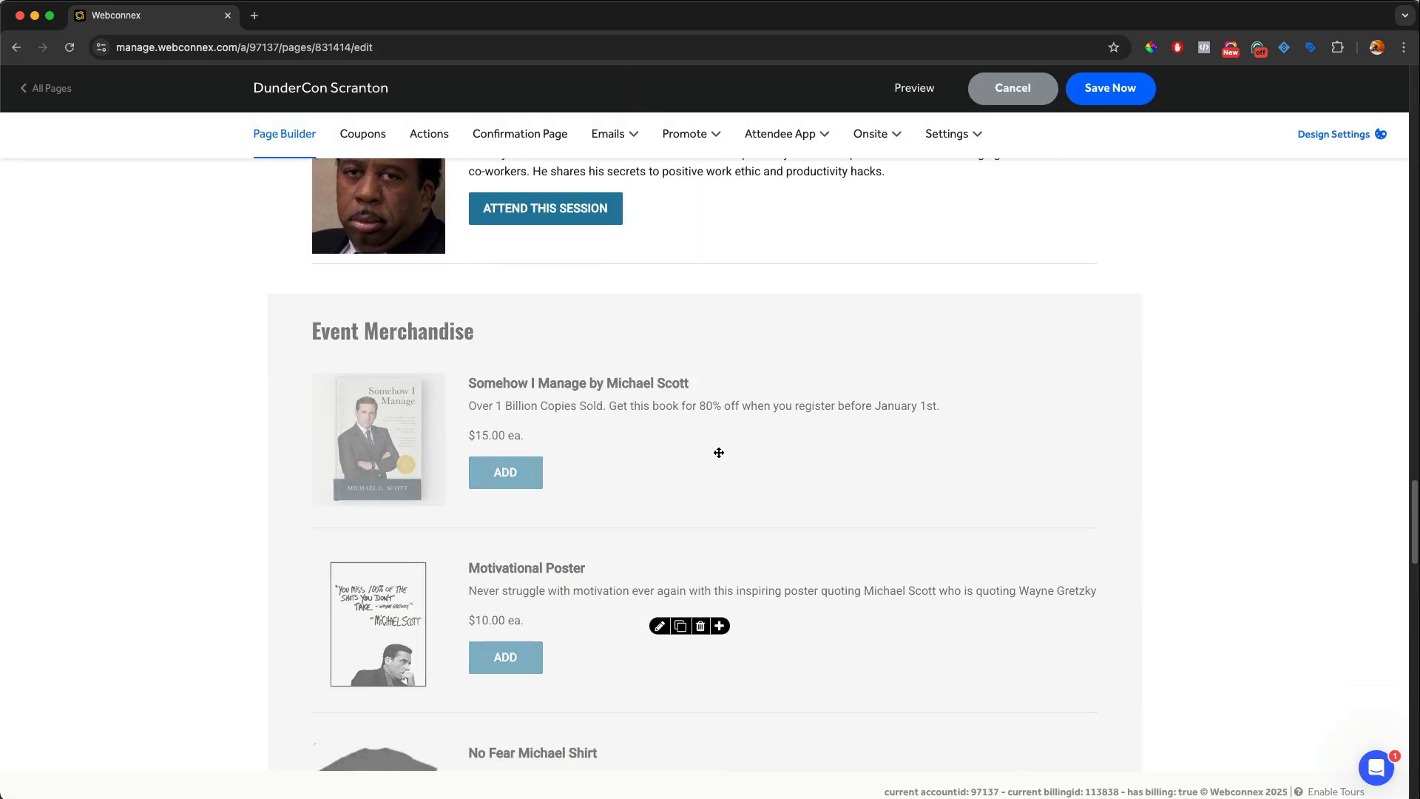
pyautogui.scroll(-1, 475, 416)
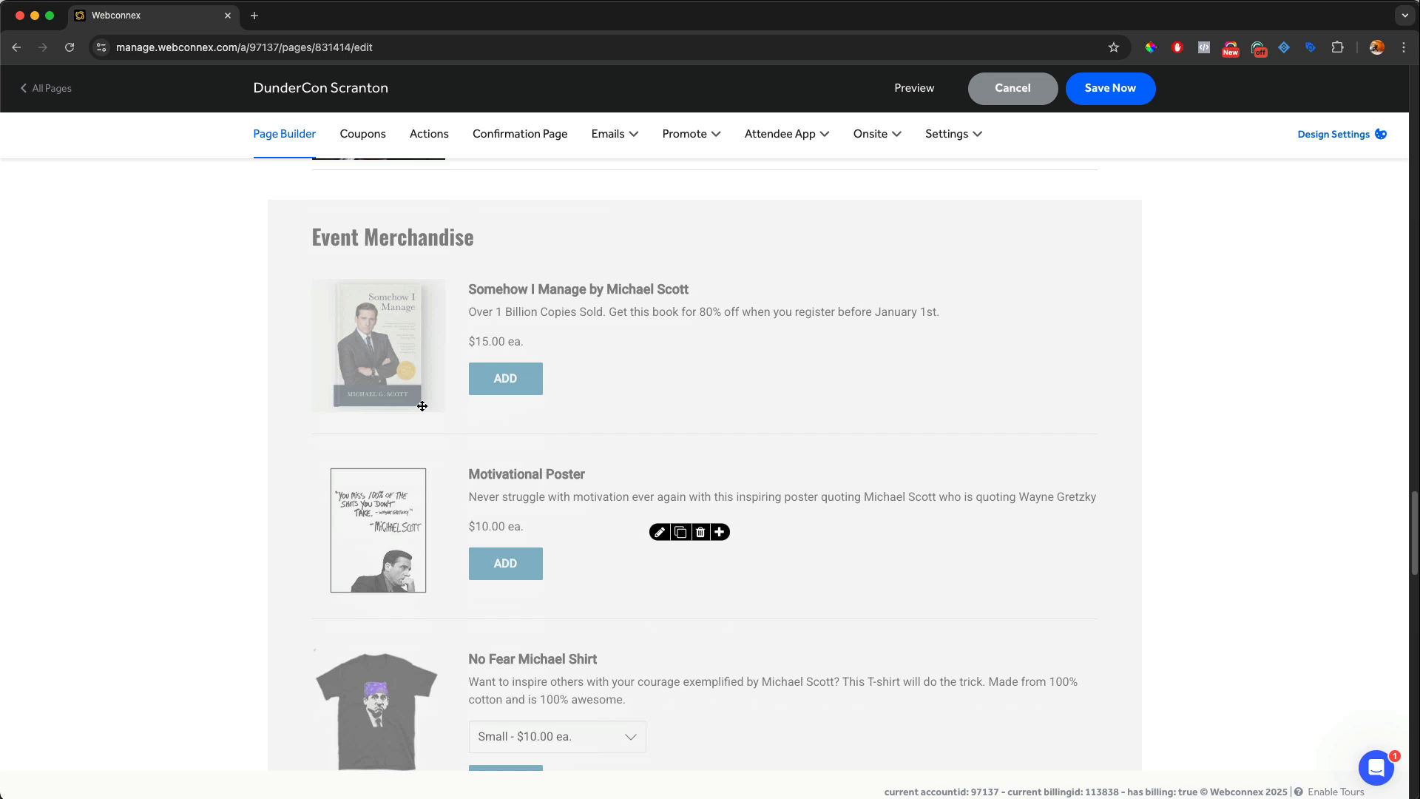
pyautogui.click(659, 532)
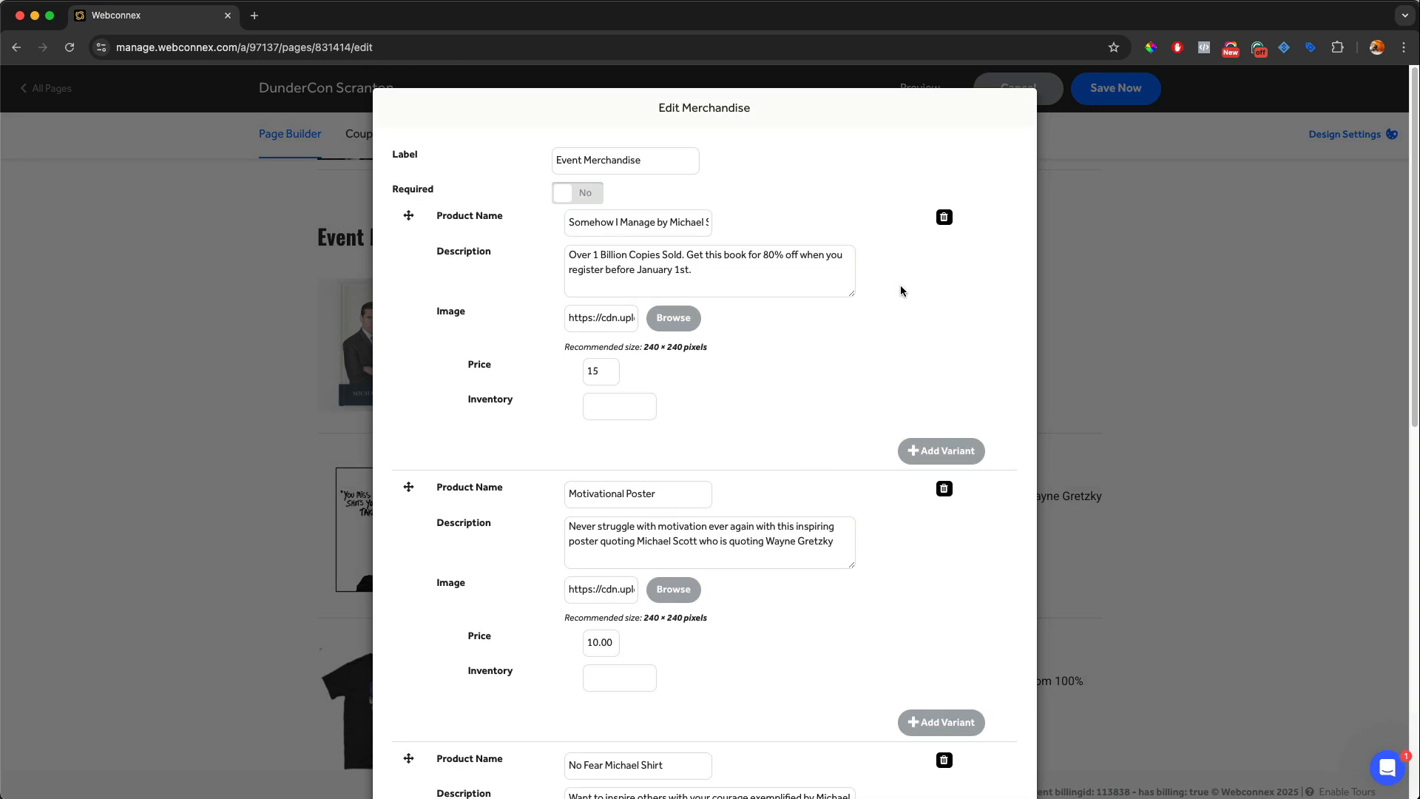
pyautogui.scroll(-1, 759, 423)
pyautogui.scroll(-10, 756, 421)
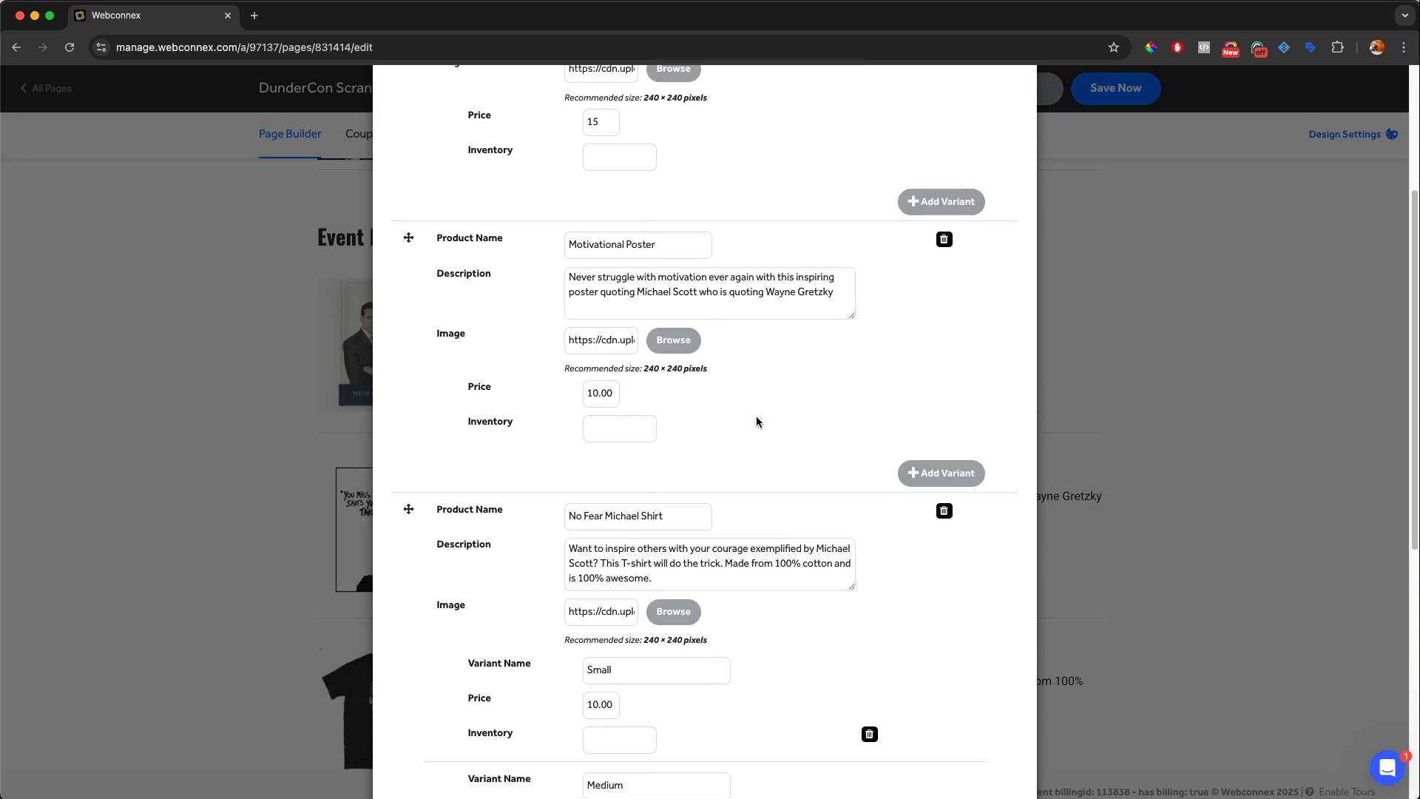
pyautogui.scroll(-2, 756, 421)
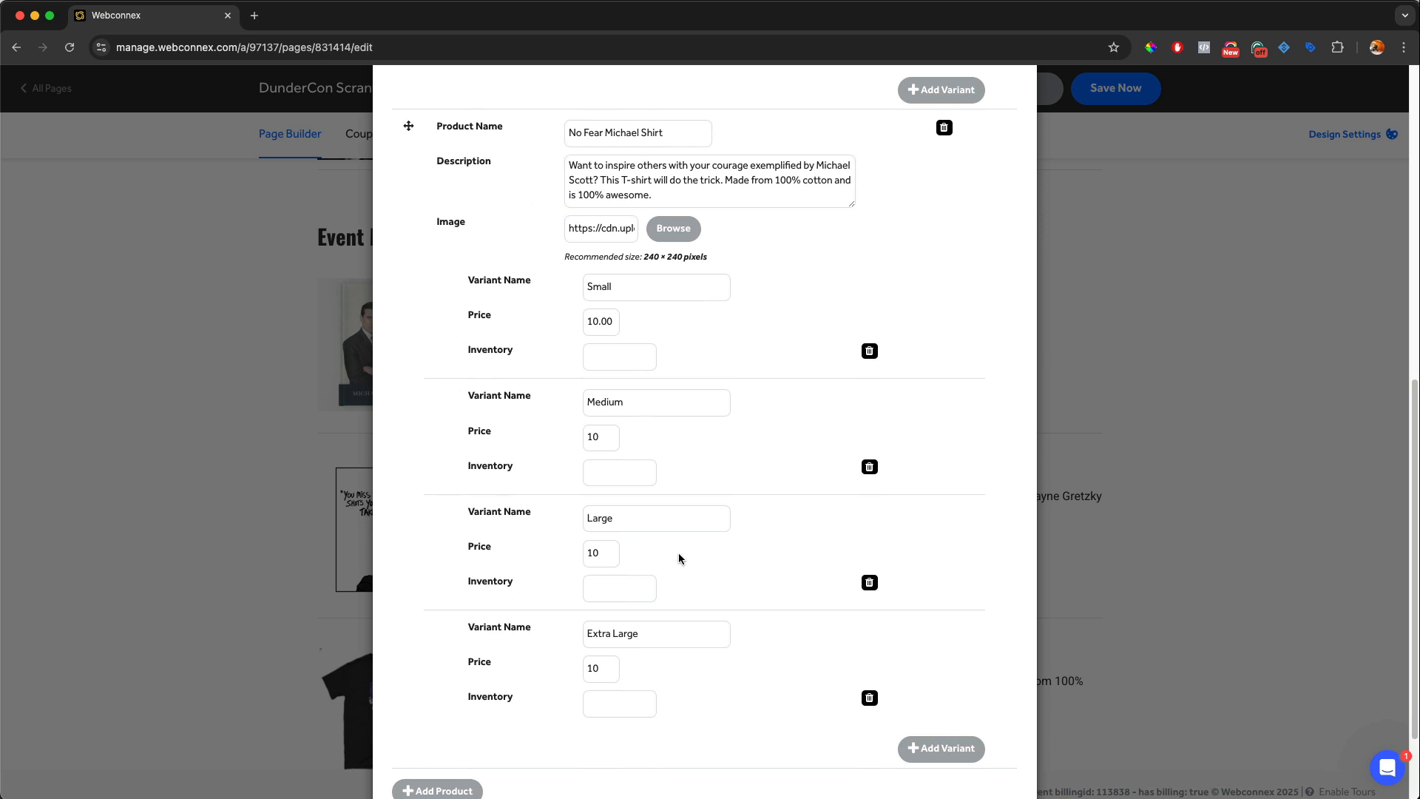
pyautogui.scroll(-1, 688, 566)
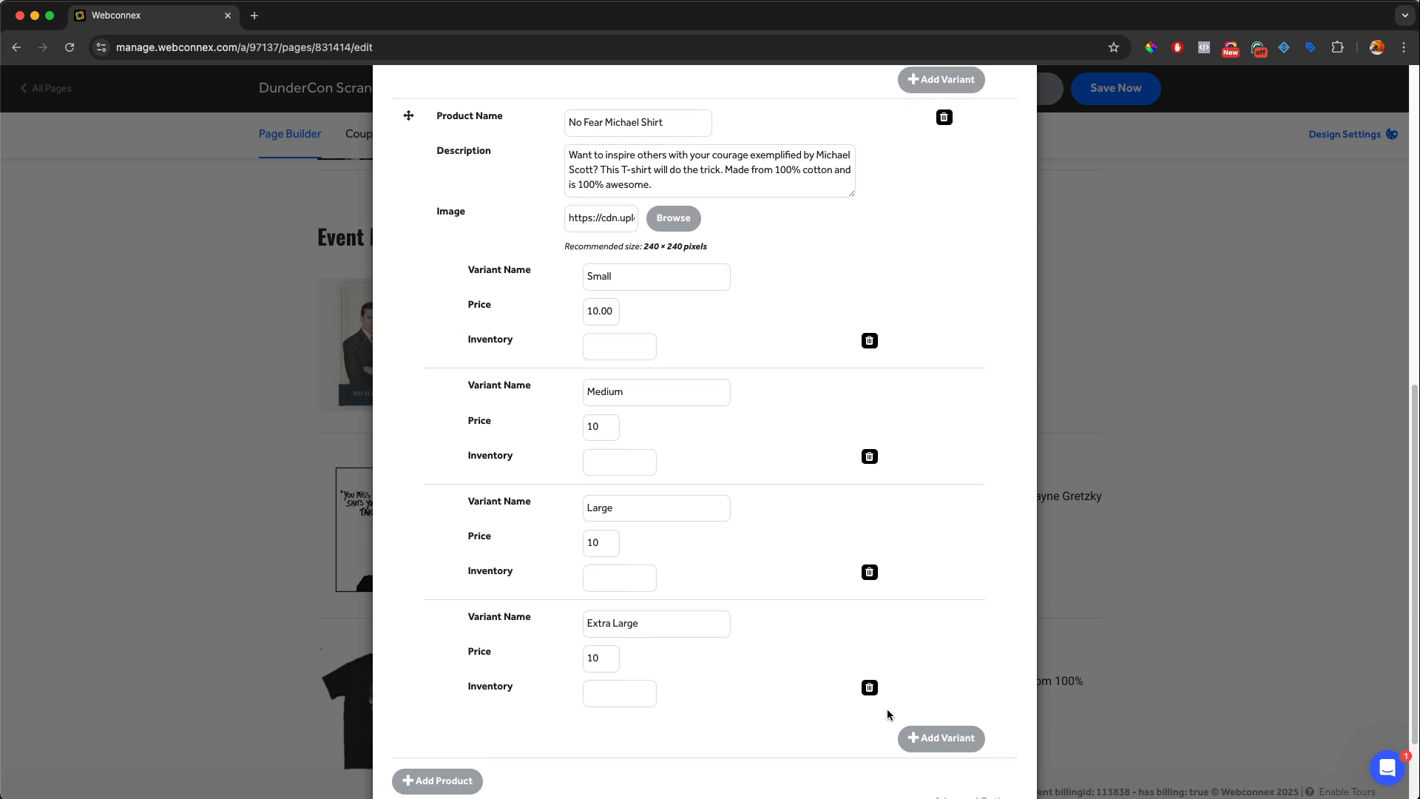
# - Add an XXL variant to the No Fear Michael Shirt, delete it again and finish editing the merchandise
pyautogui.click(928, 736)
pyautogui.scroll(-2, 832, 651)
pyautogui.click(665, 646)
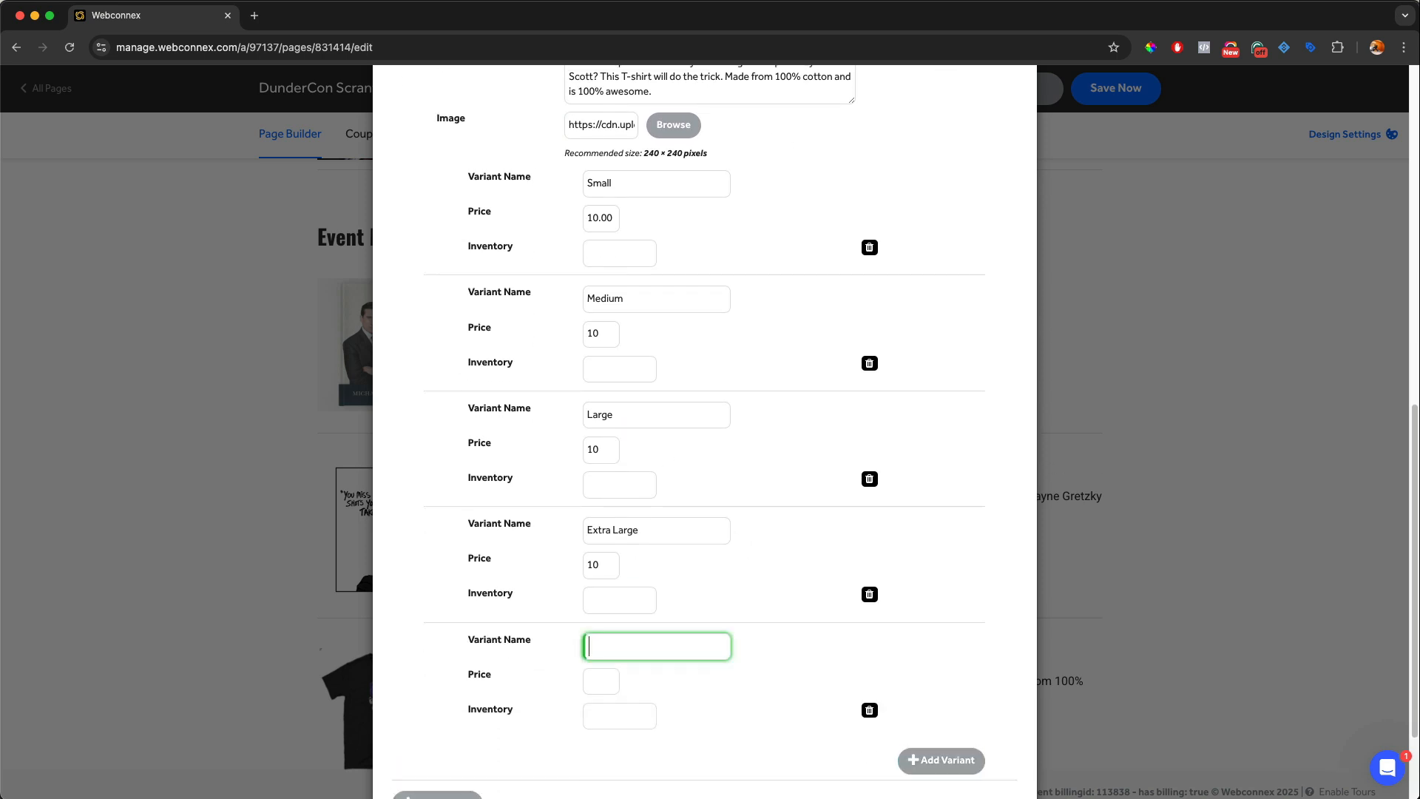
pyautogui.write('XXL')
pyautogui.press('Tab')
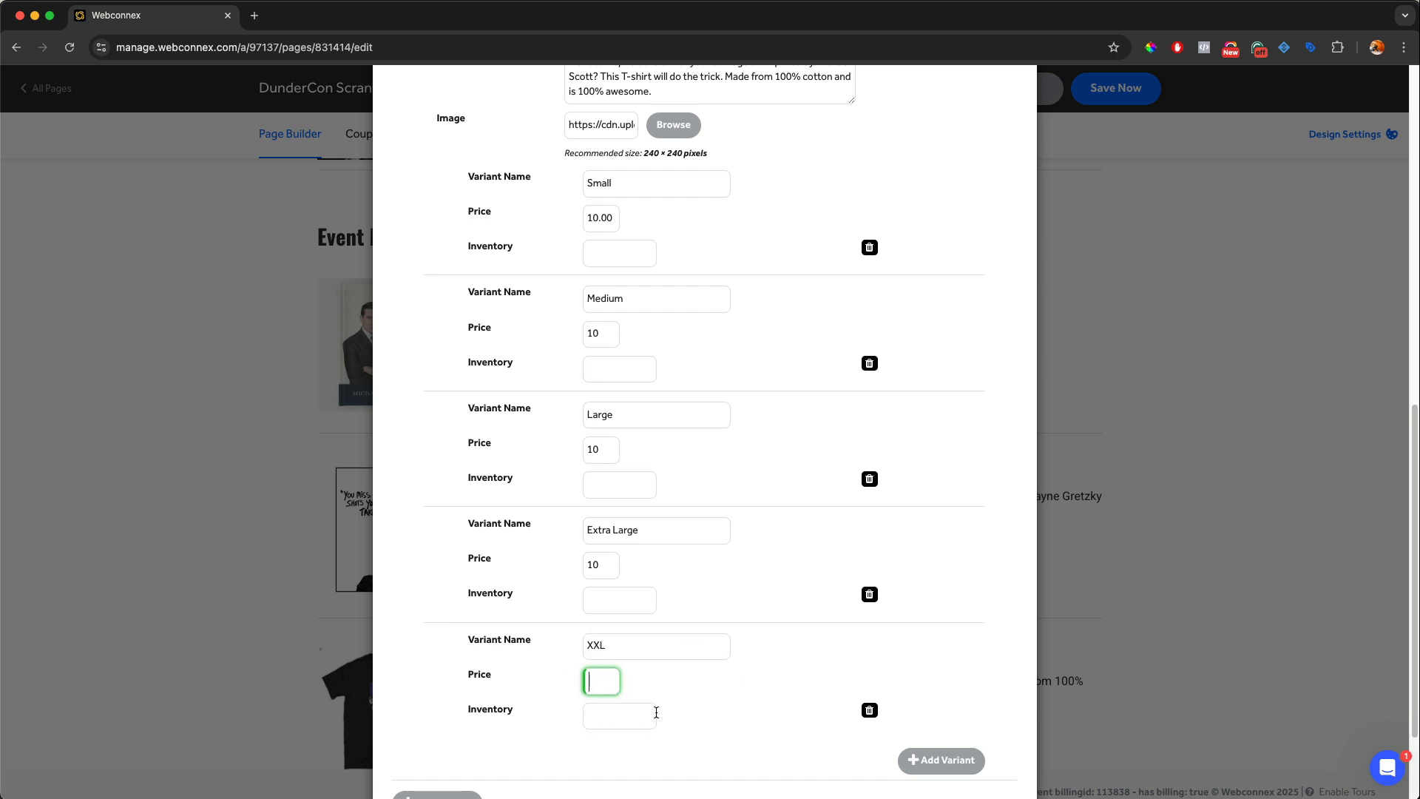
pyautogui.click(869, 710)
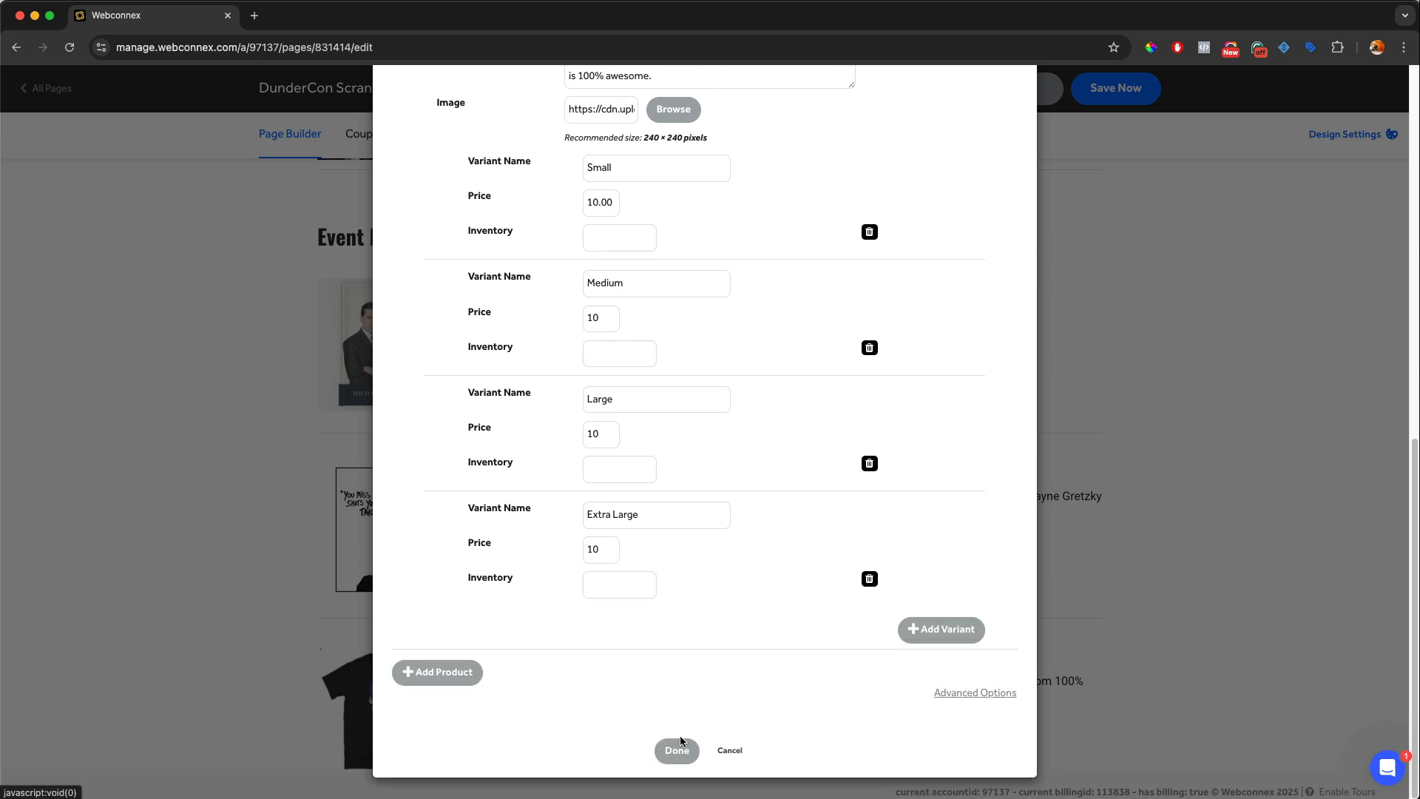
pyautogui.click(679, 752)
# - Examine the coupon code, total, optional donation and Purchase Protection elements below the merchandise
pyautogui.scroll(-5, 729, 545)
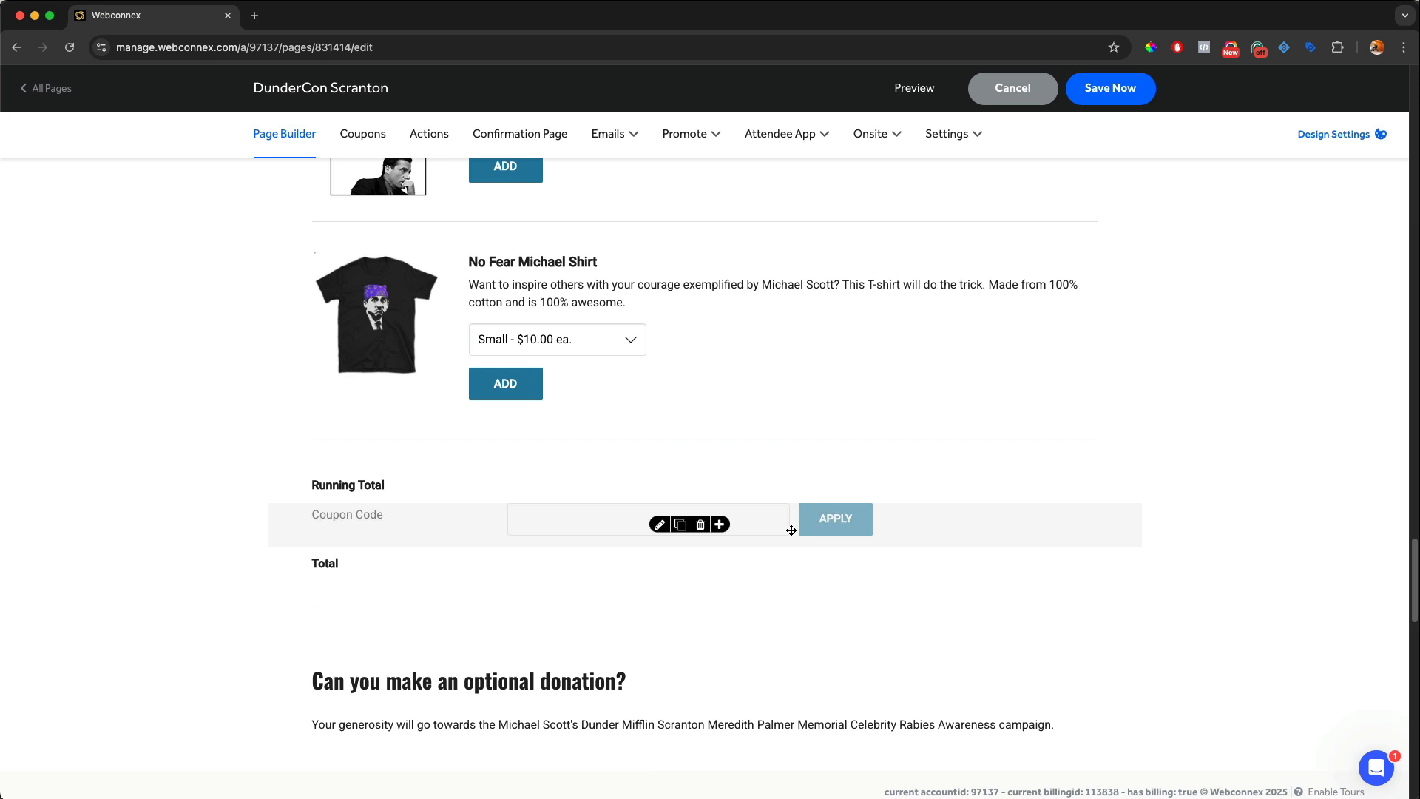
pyautogui.scroll(-4, 791, 531)
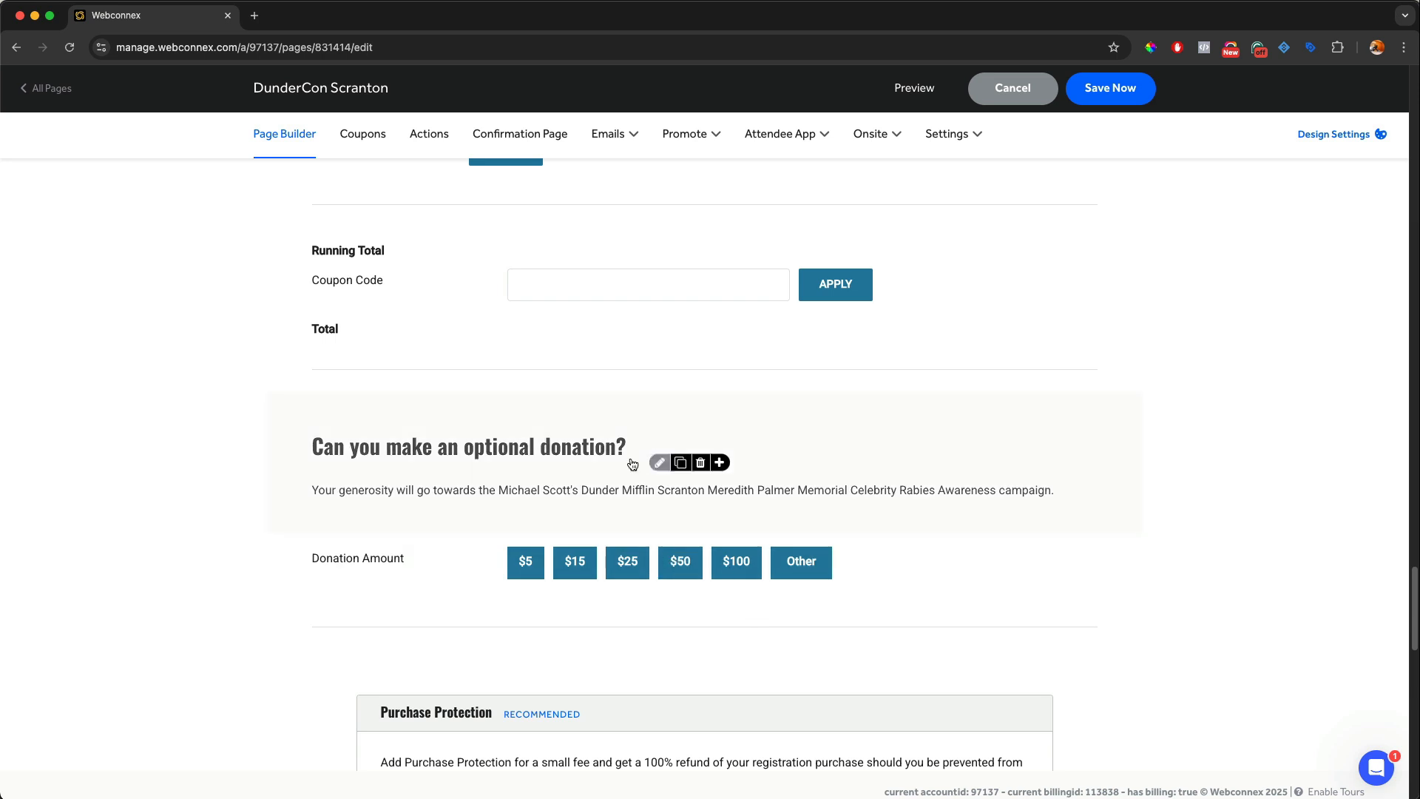
pyautogui.scroll(-5, 1088, 585)
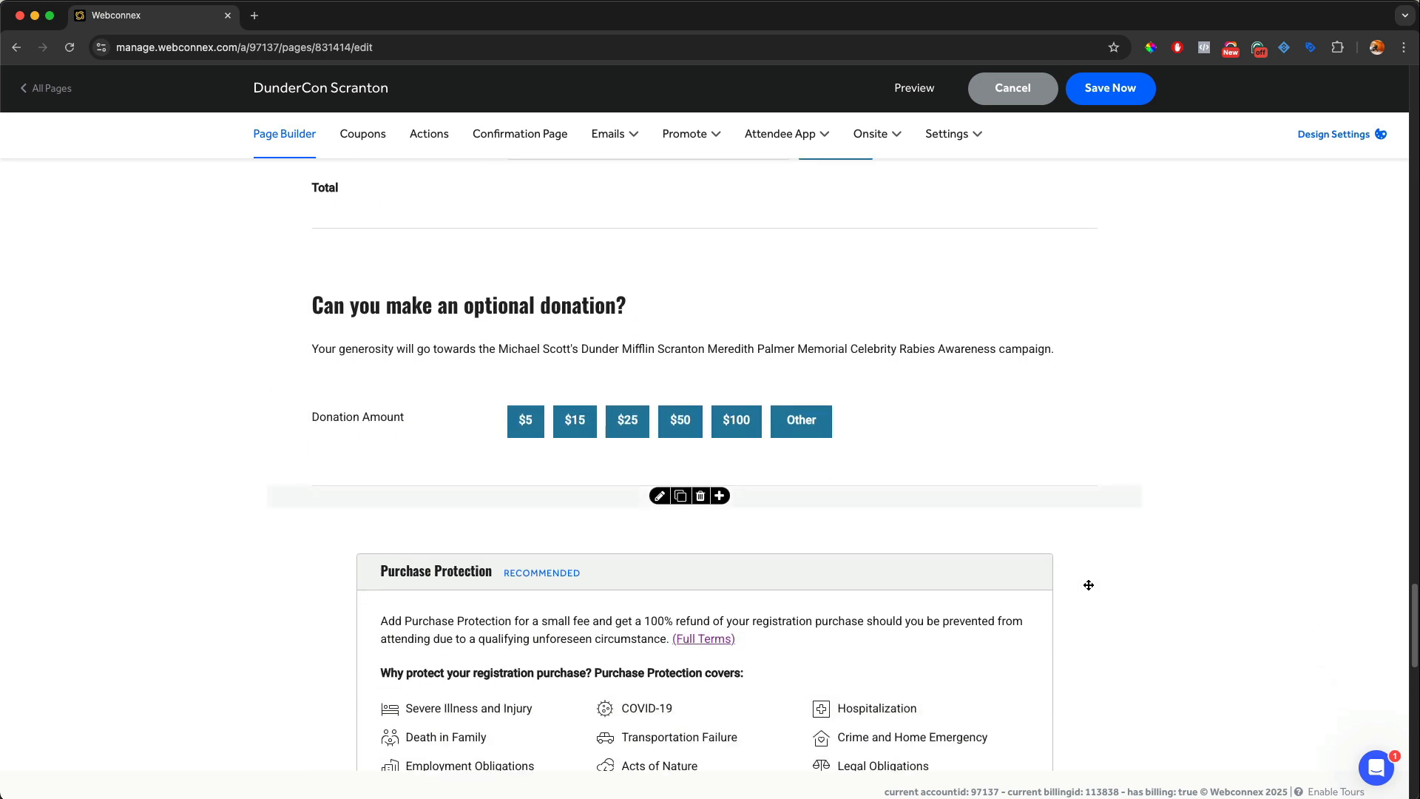
pyautogui.scroll(-3, 1089, 584)
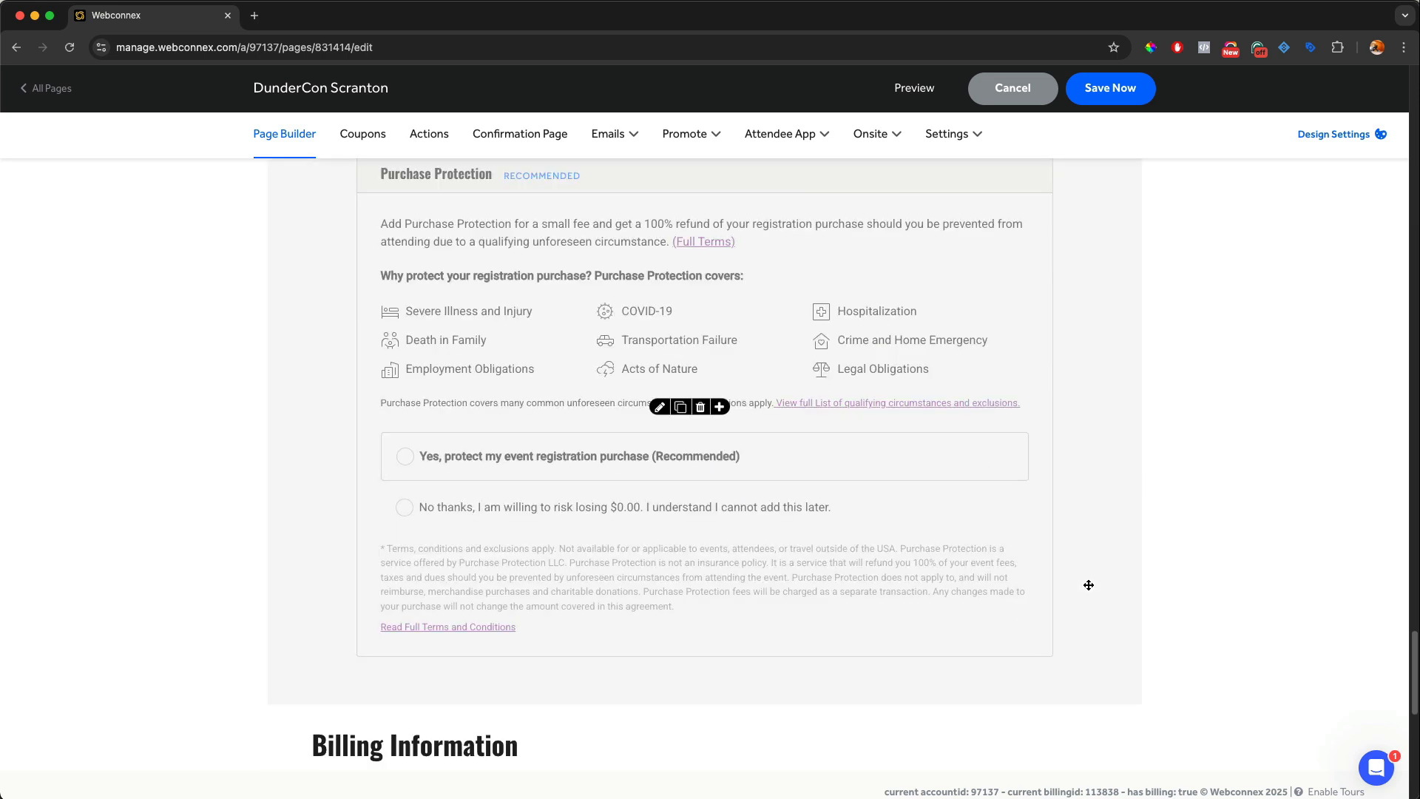
# - Save the changes made to the DunderCon Scranton registration page
pyautogui.scroll(1, 1089, 585)
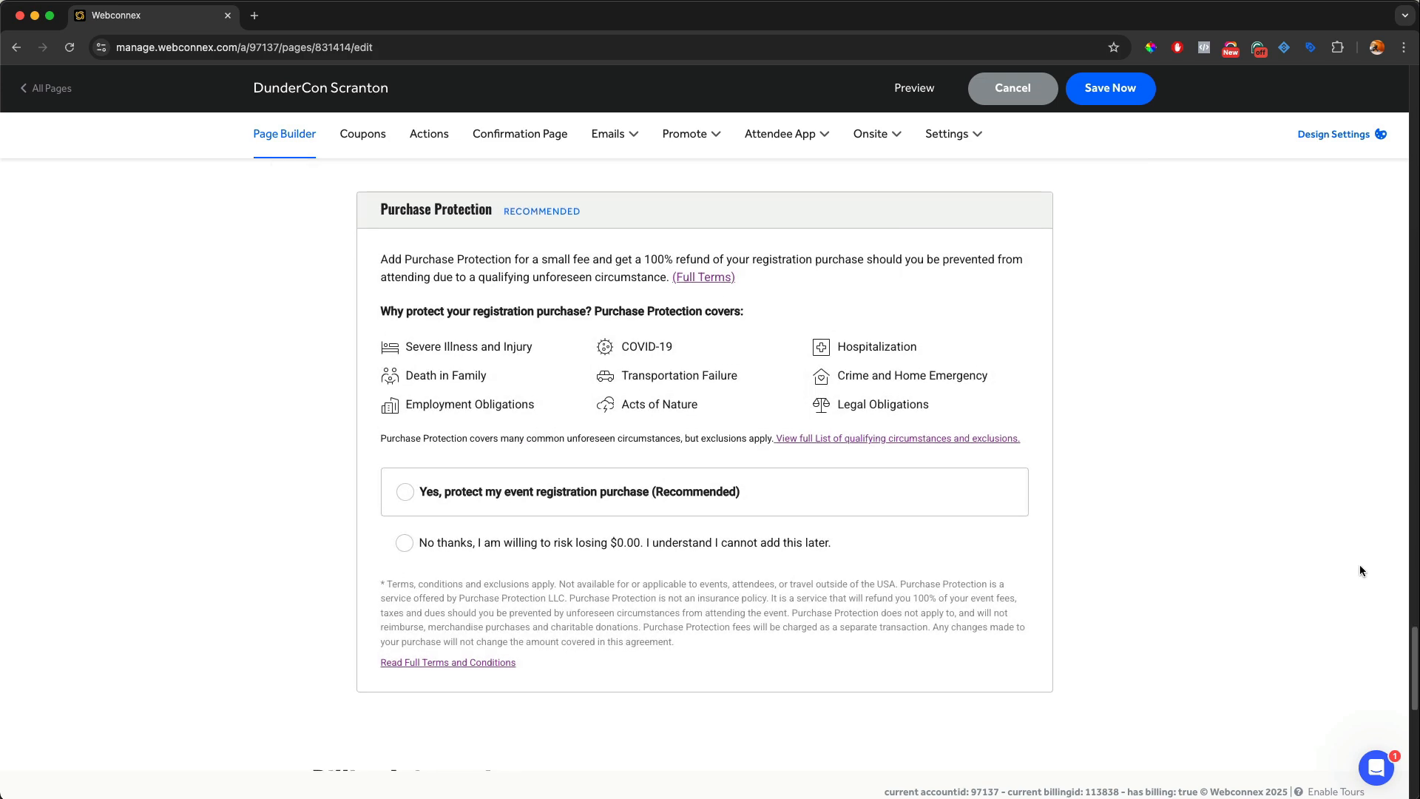
pyautogui.scroll(3, 1349, 564)
pyautogui.scroll(20, 1335, 558)
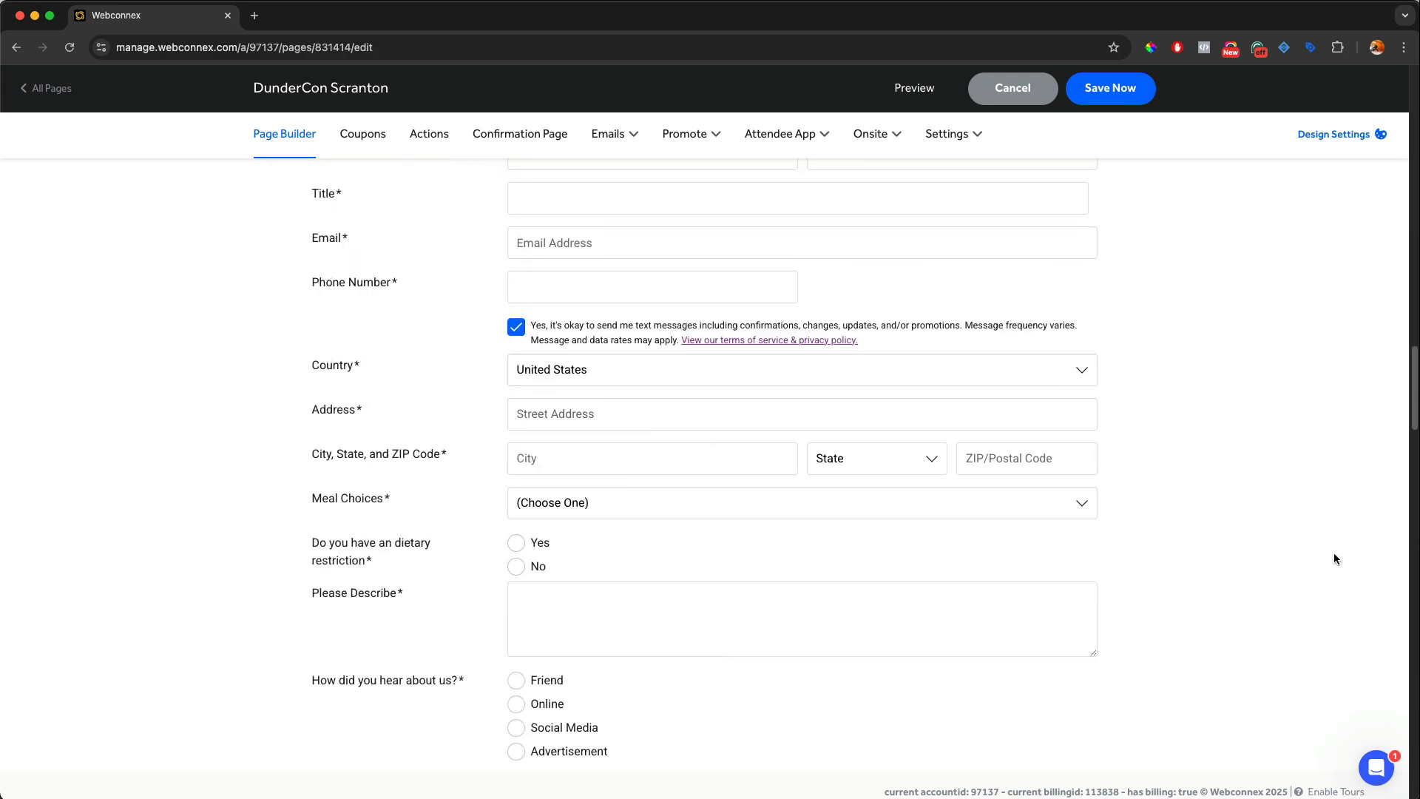
pyautogui.scroll(15, 1333, 557)
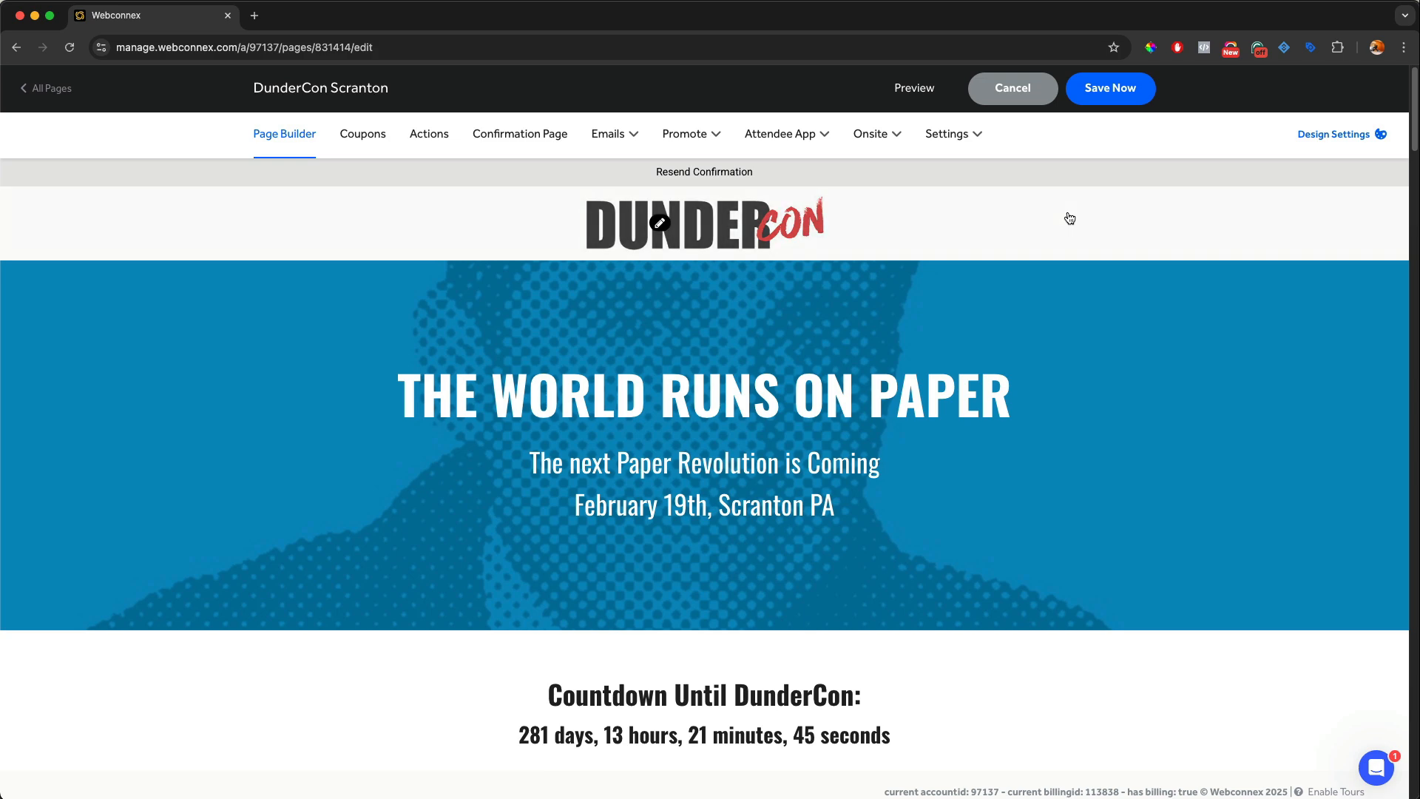
pyautogui.click(1097, 100)
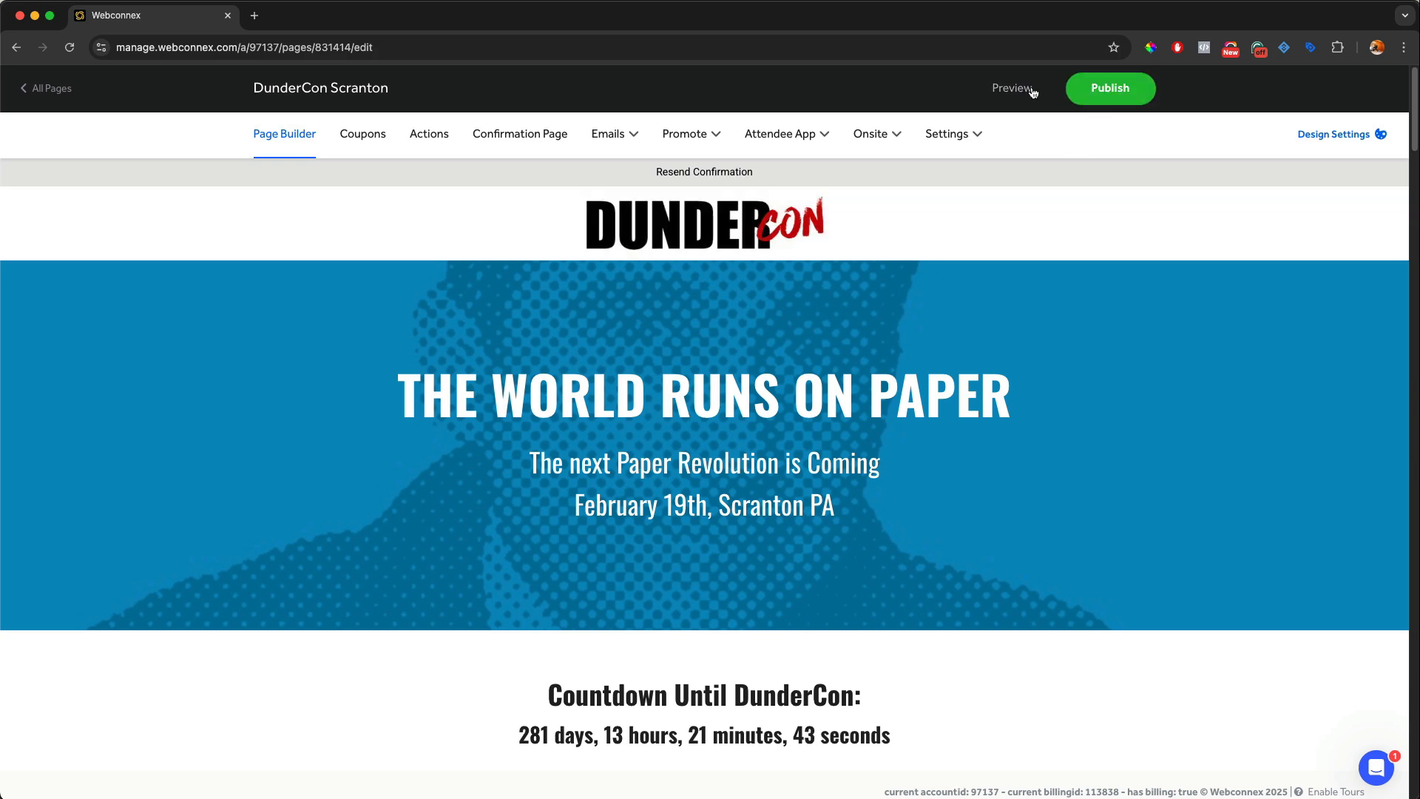
# - Examine the registration options and attendee fields in the Registration Information section, down to the dietary restriction question
pyautogui.click(975, 132)
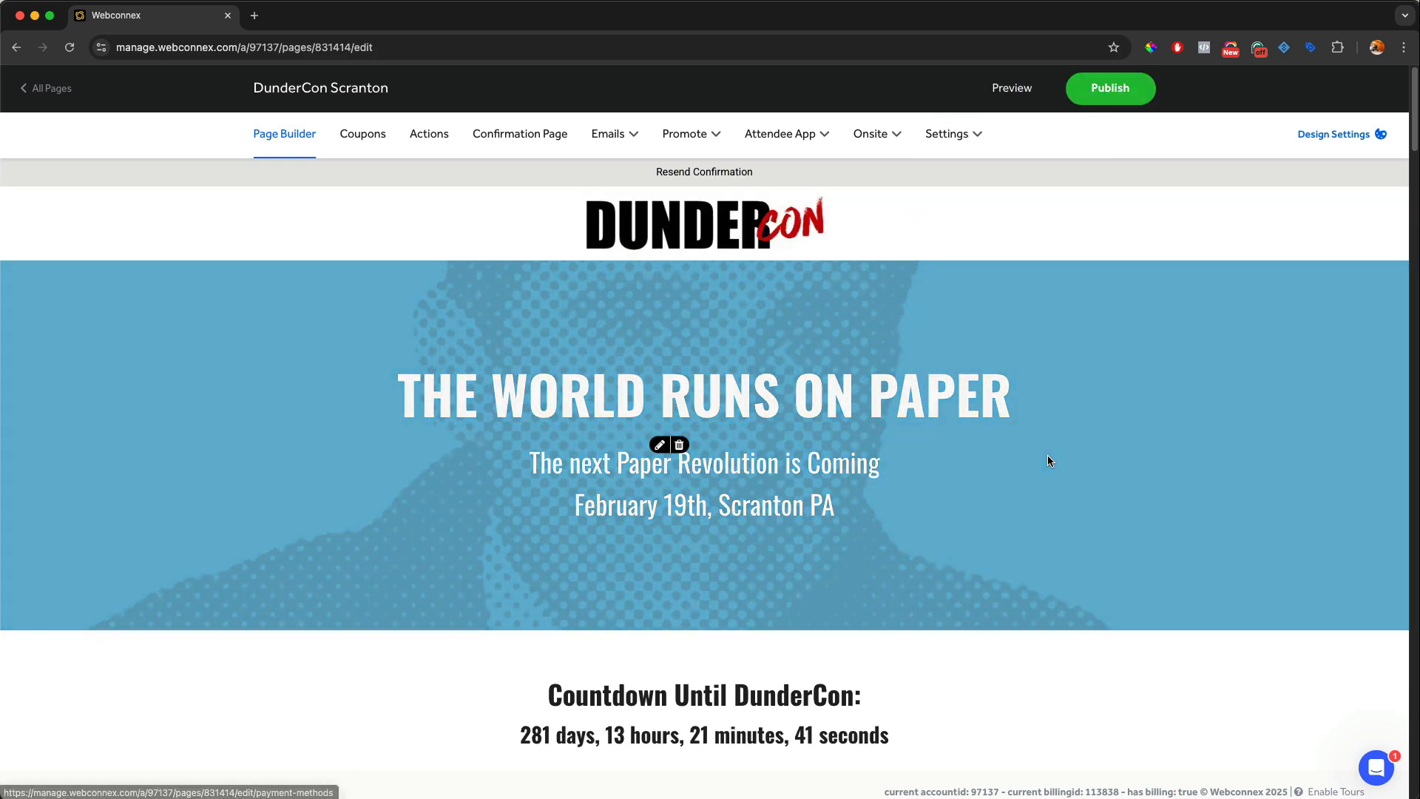
pyautogui.scroll(-15, 1047, 459)
pyautogui.scroll(-20, 1047, 460)
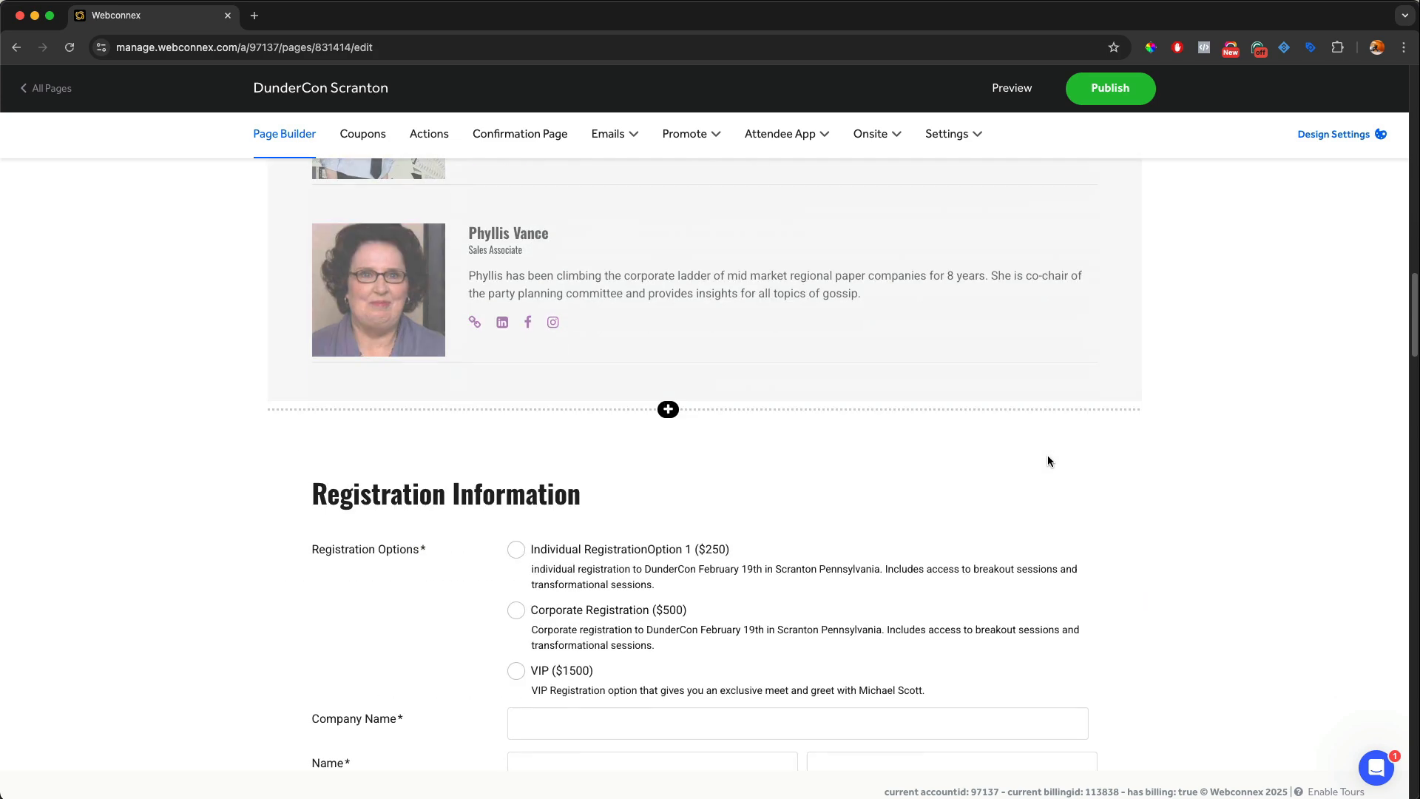
pyautogui.scroll(3, 1047, 460)
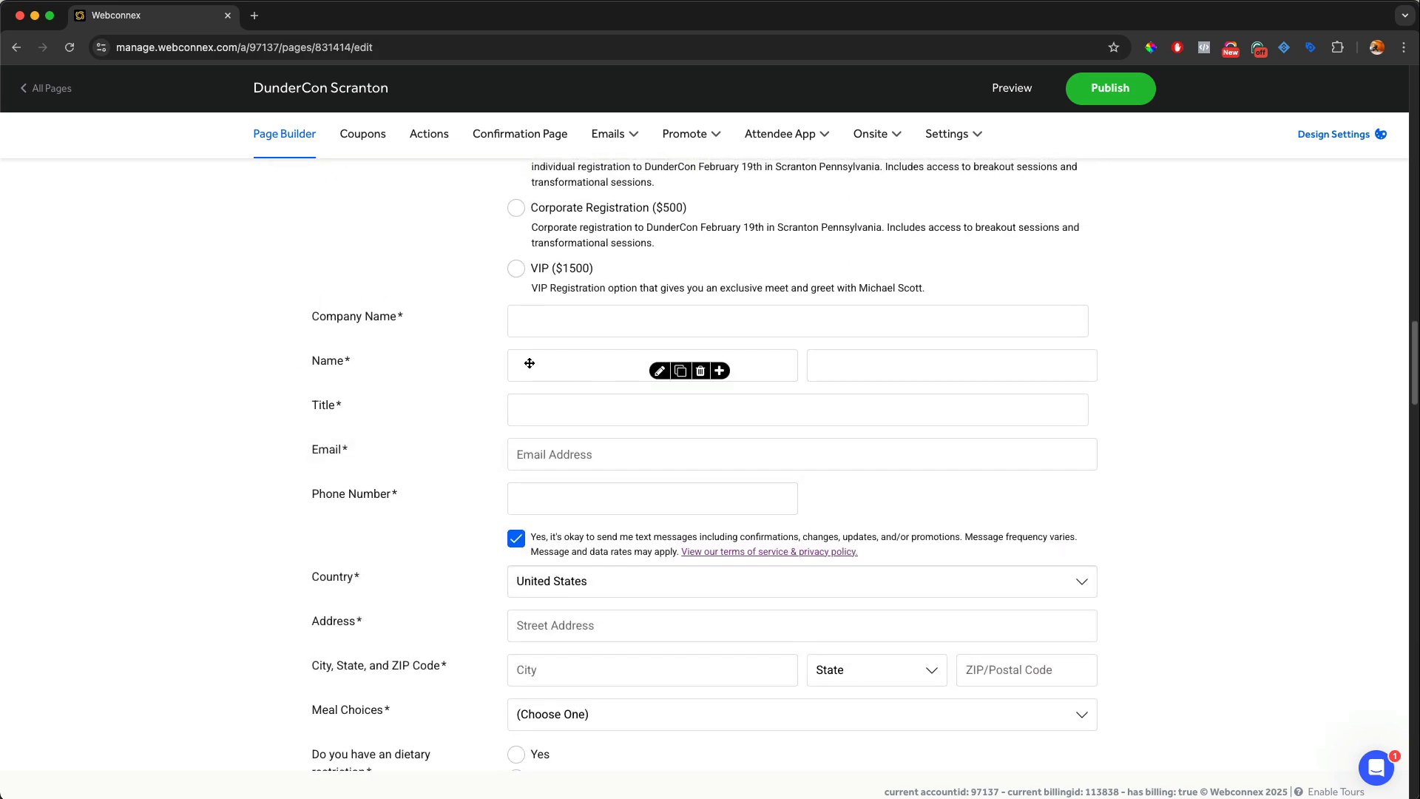
pyautogui.scroll(2, 577, 318)
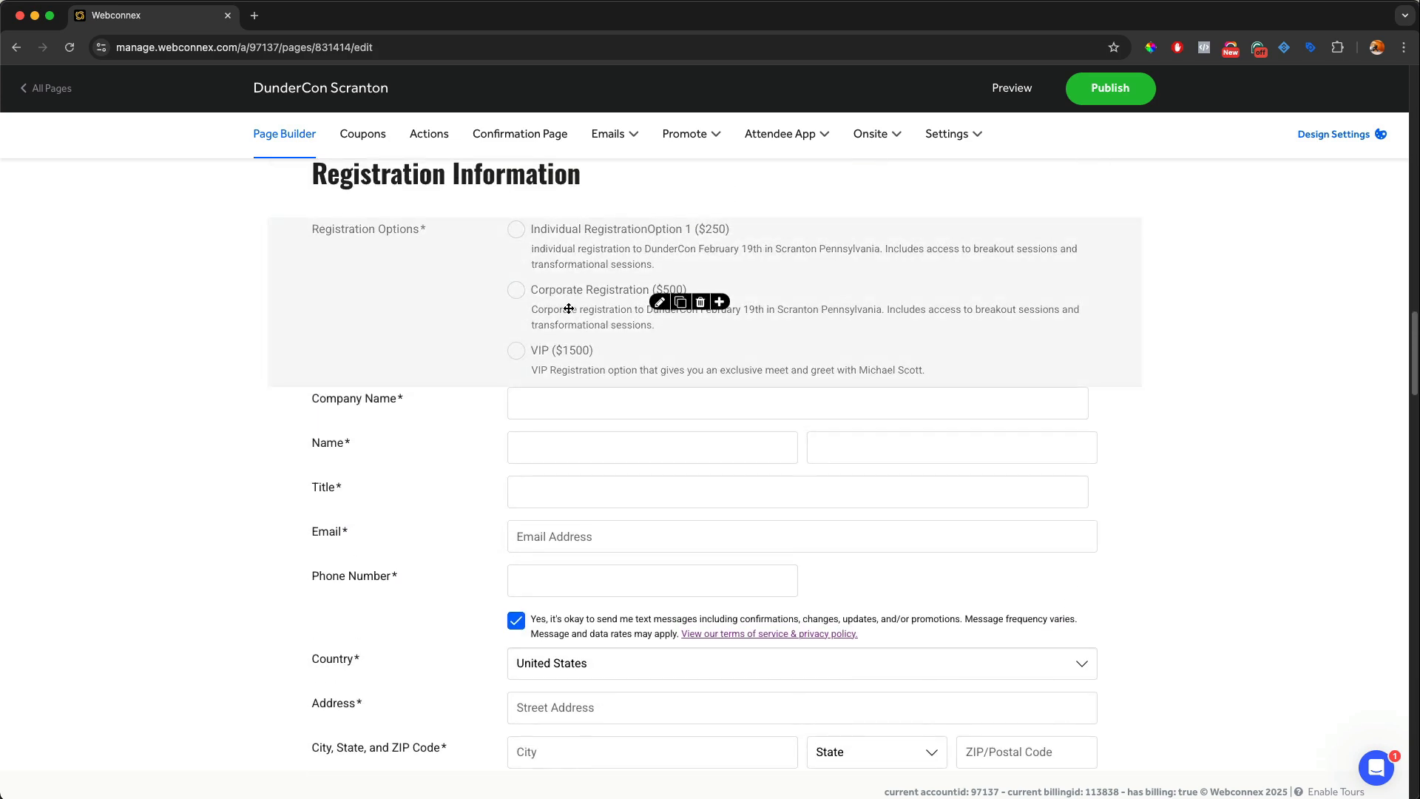
pyautogui.scroll(-5, 565, 348)
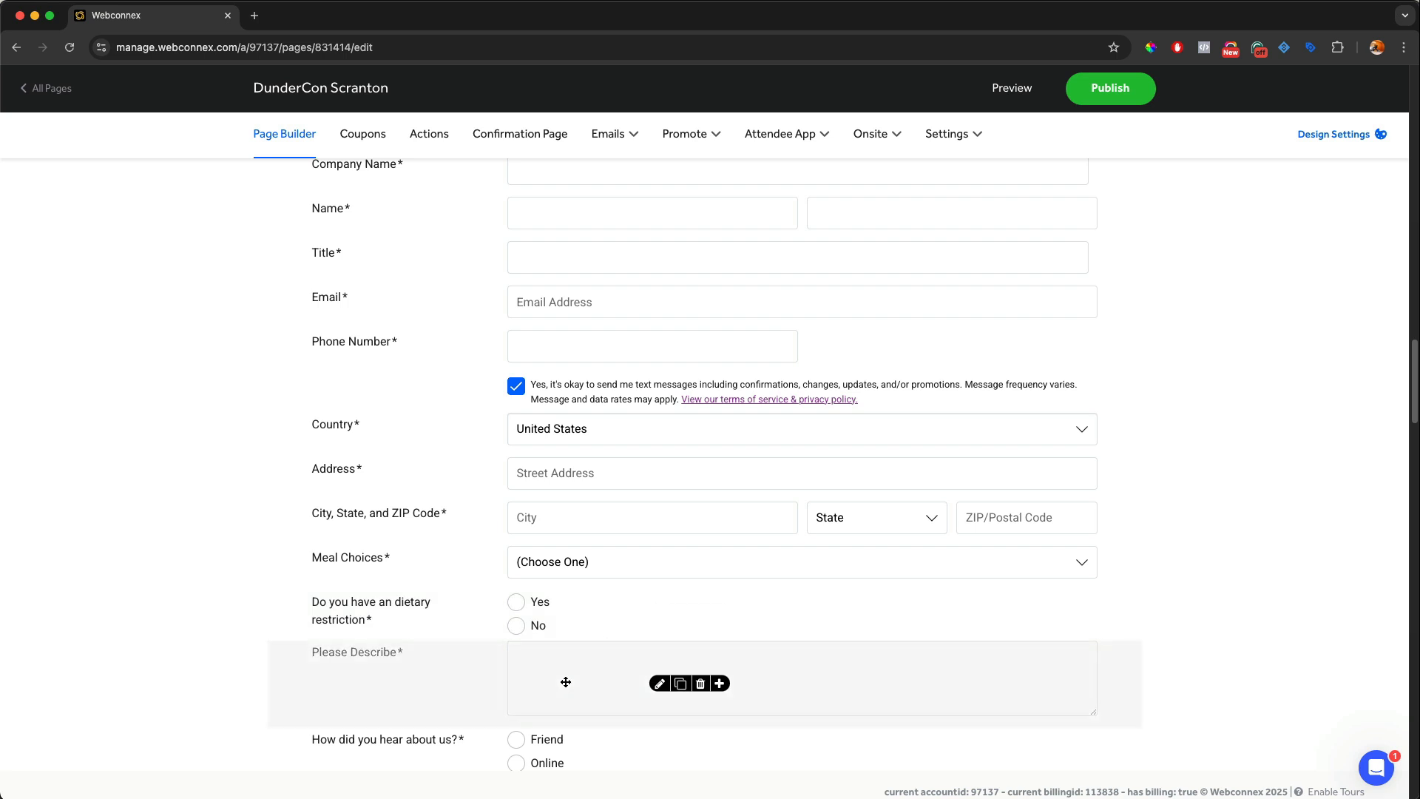
# - Create the page's first action, triggered when the Registration Options selection is Corporate Registration
pyautogui.click(429, 141)
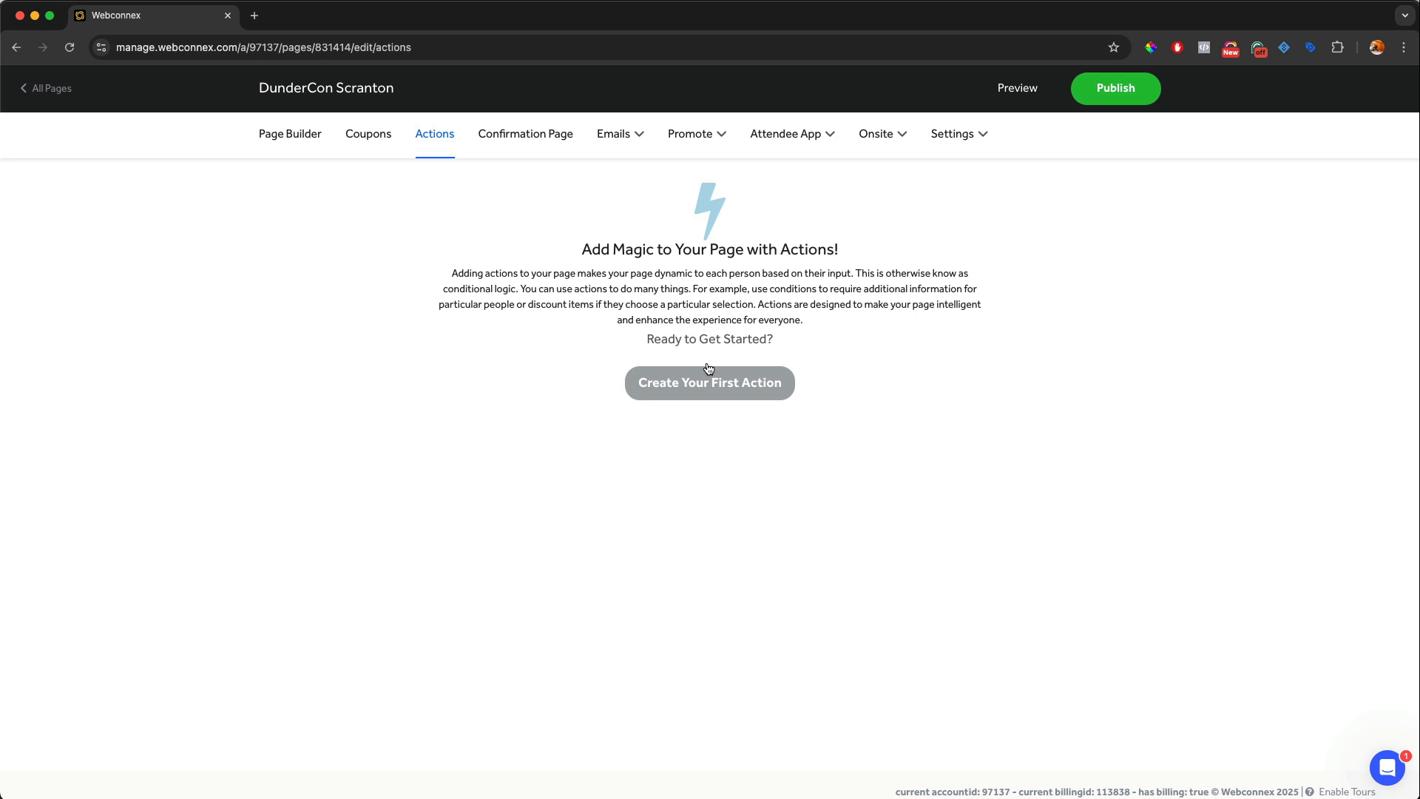
pyautogui.click(706, 390)
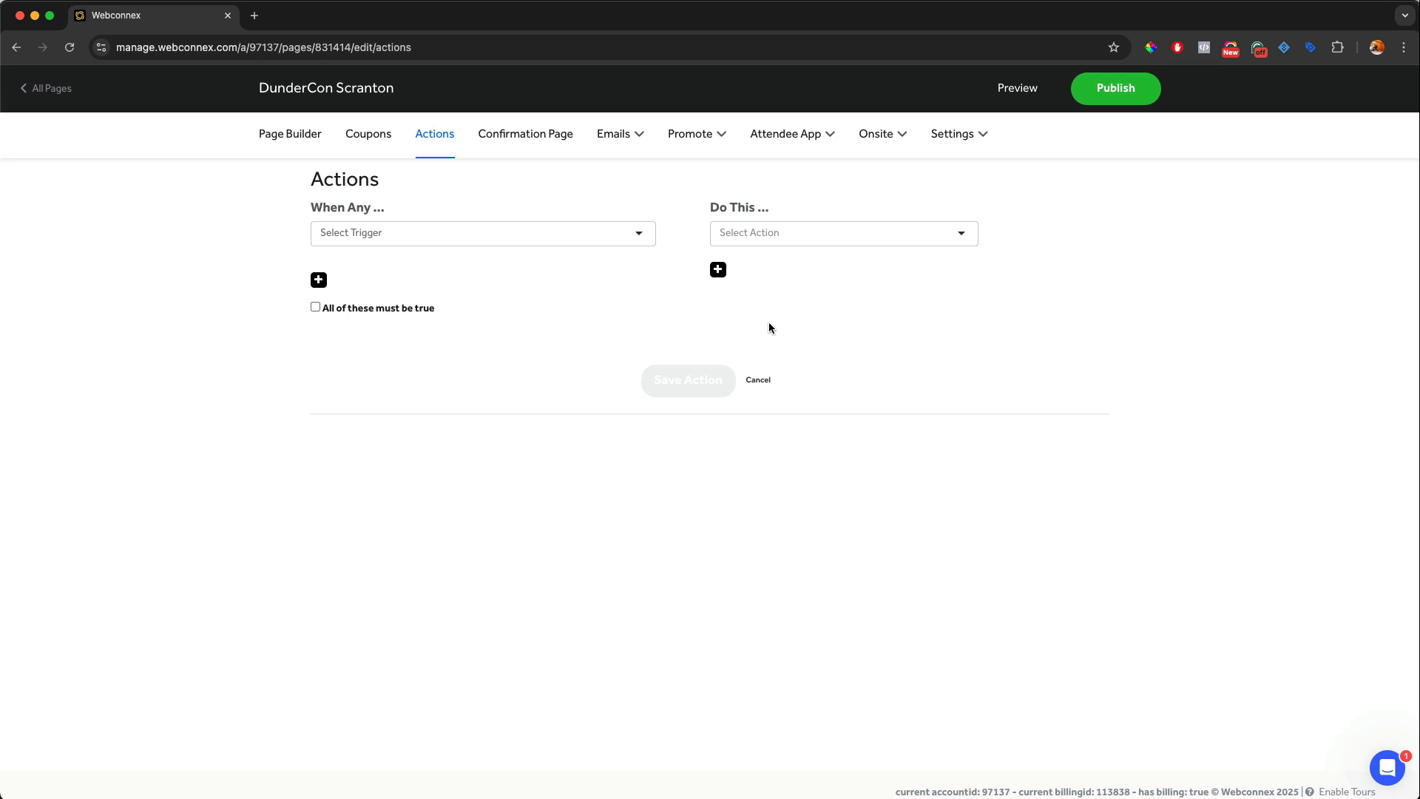
pyautogui.click(561, 239)
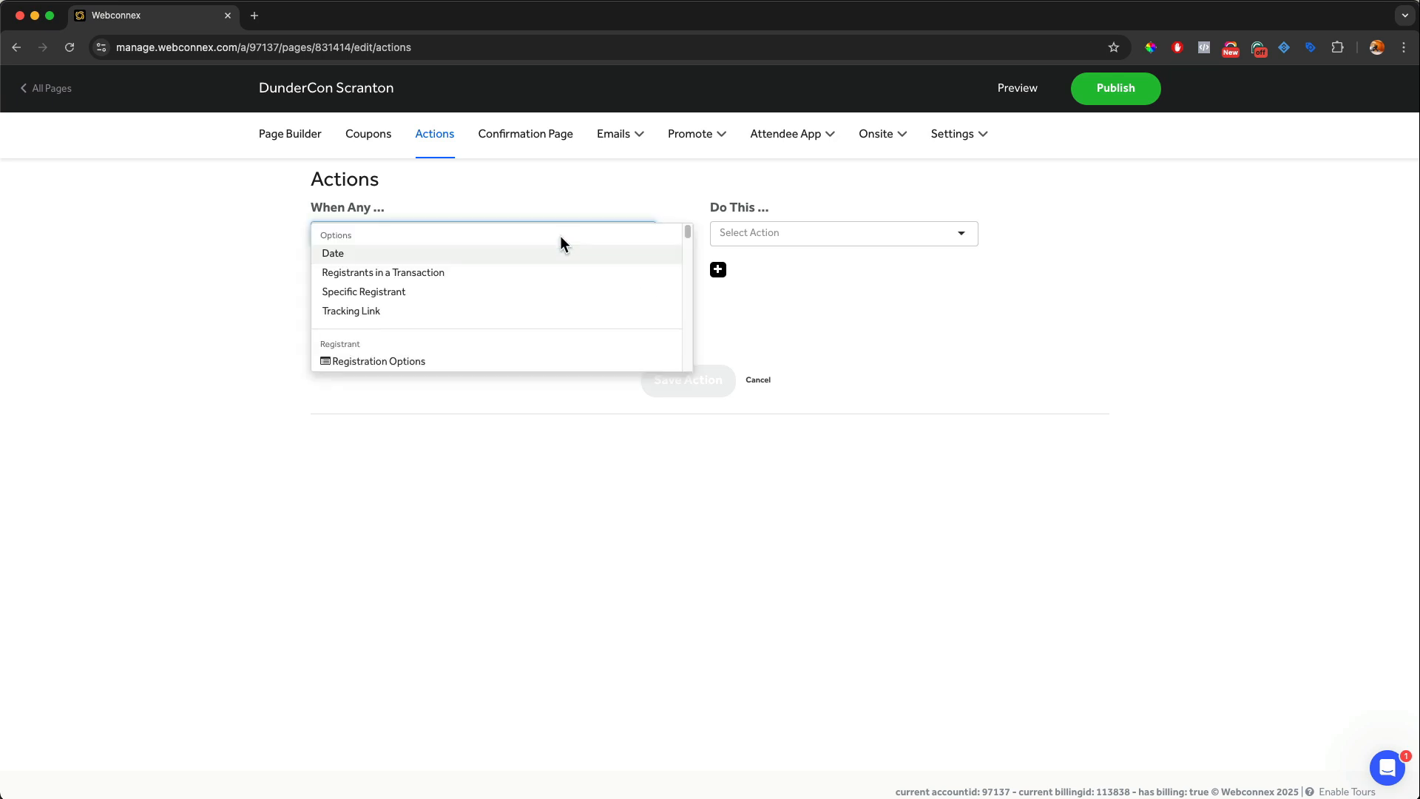
pyautogui.scroll(-1, 547, 251)
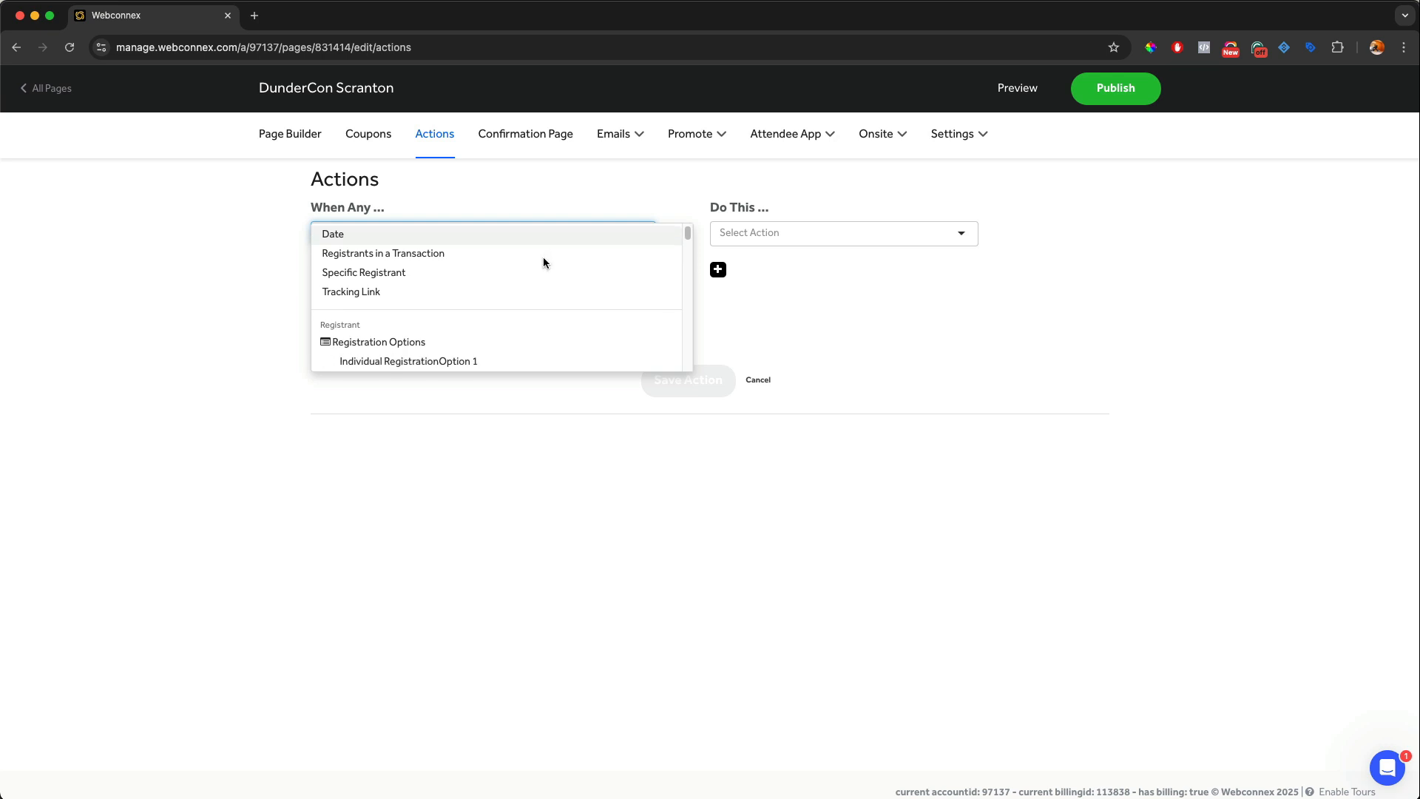
pyautogui.click(448, 339)
pyautogui.click(358, 271)
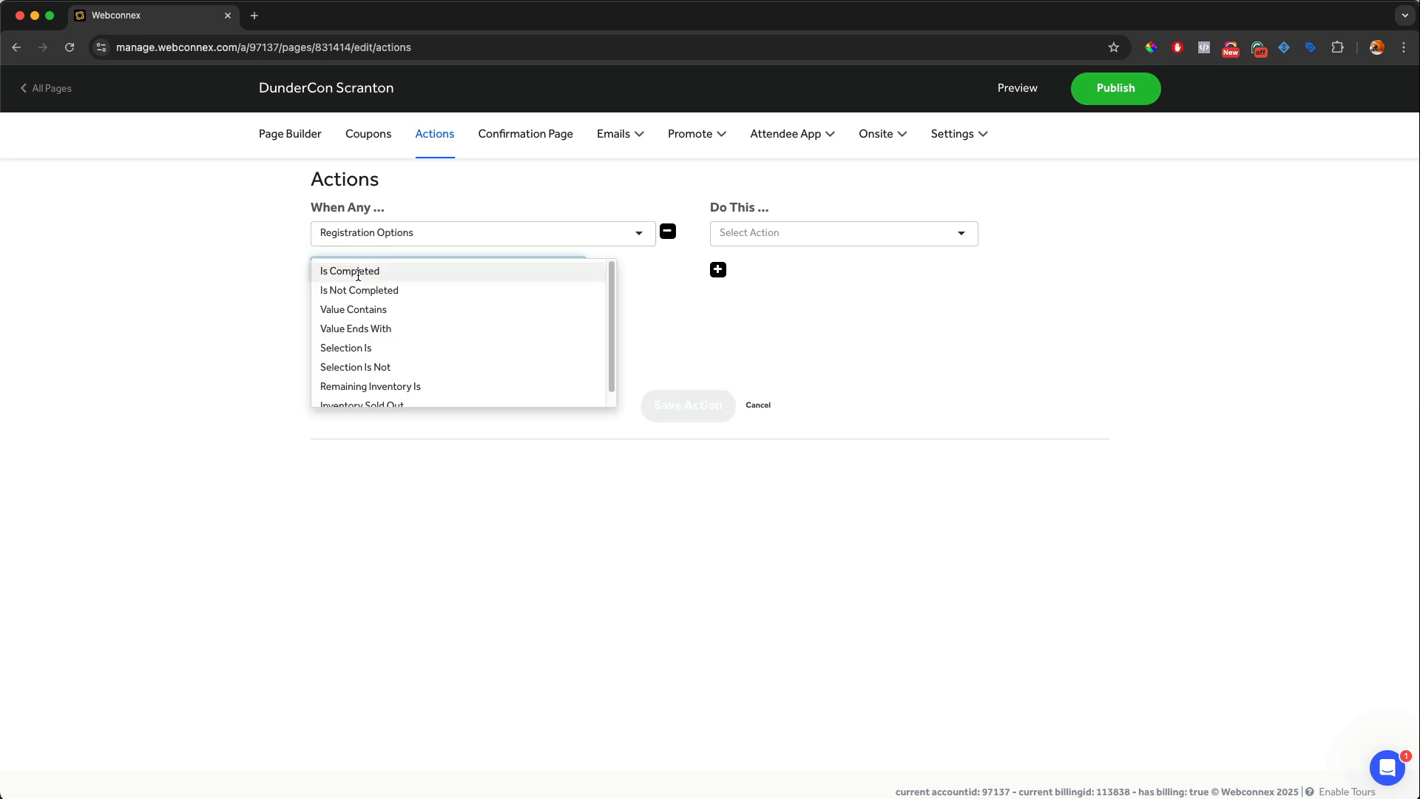
pyautogui.click(372, 346)
pyautogui.click(345, 308)
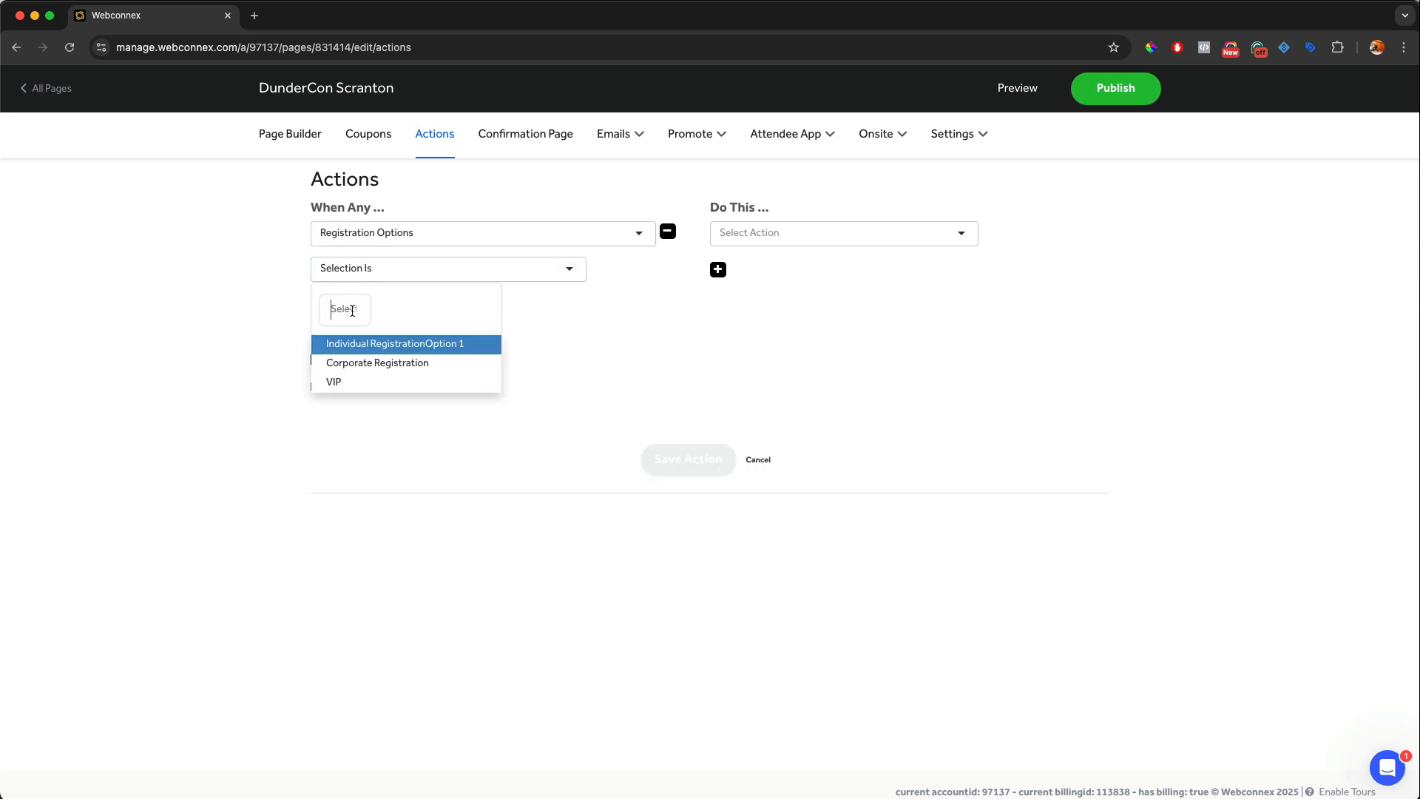
pyautogui.click(370, 358)
# - Make the Corporate Registration action show the Company Name field and save the action
pyautogui.click(756, 236)
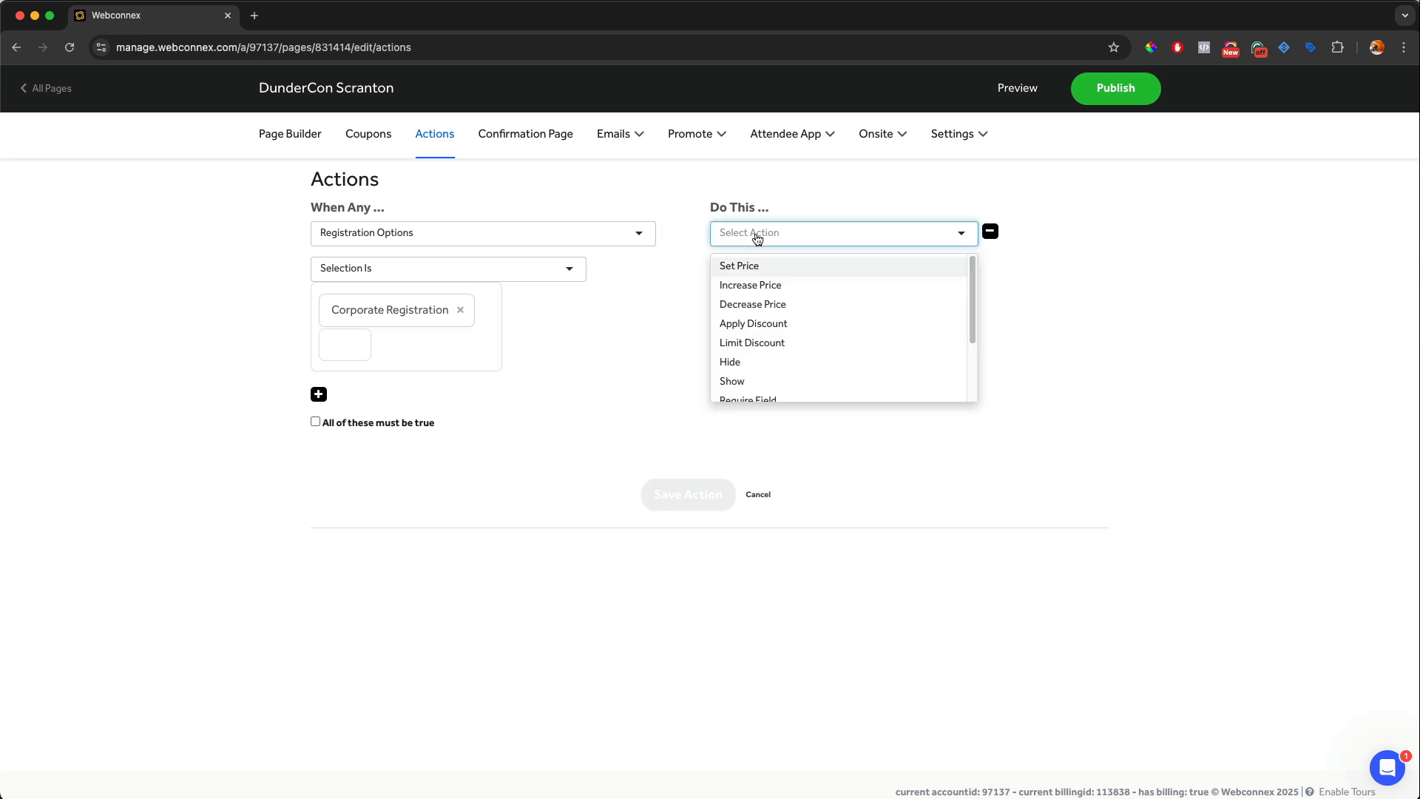
pyautogui.click(734, 380)
pyautogui.click(736, 287)
pyautogui.scroll(-5, 769, 355)
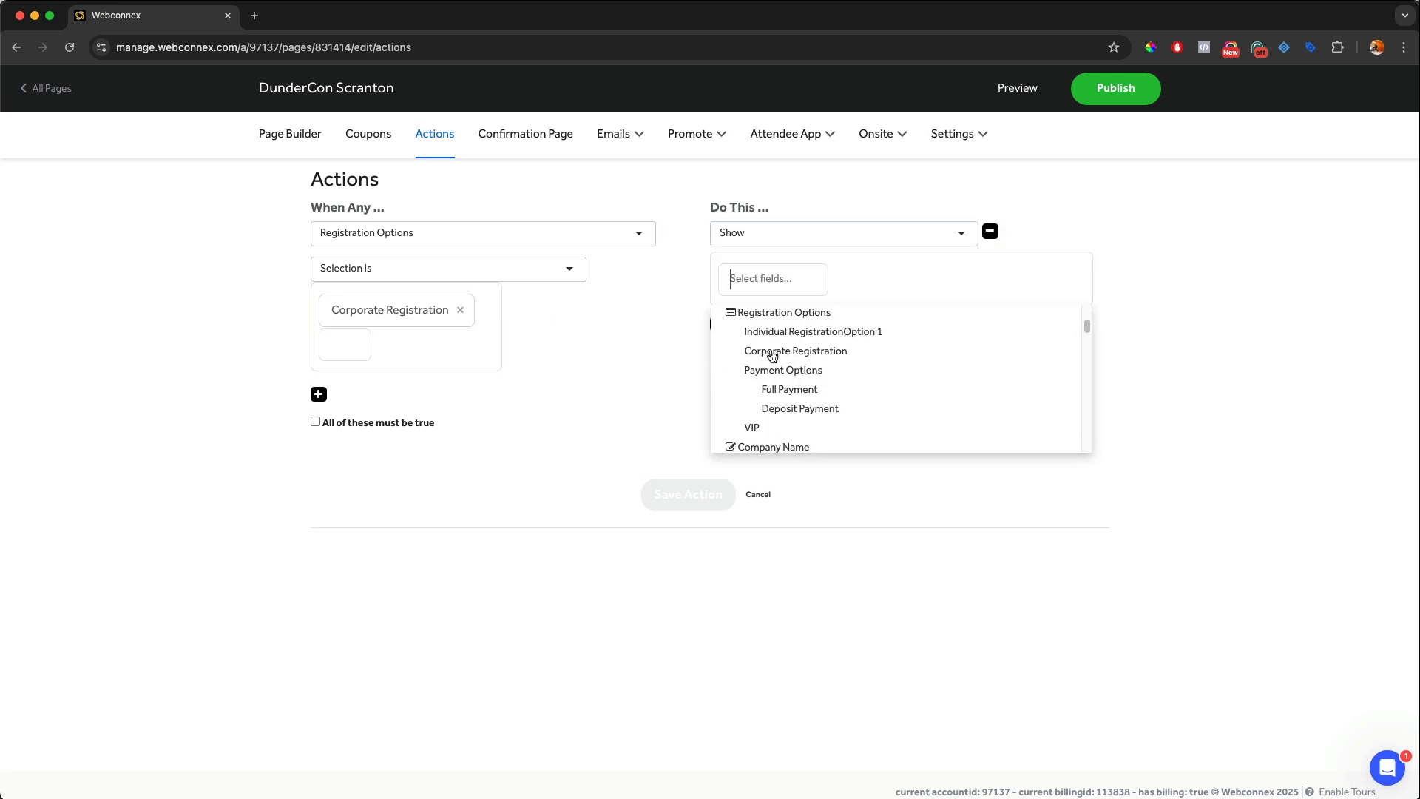
pyautogui.click(773, 406)
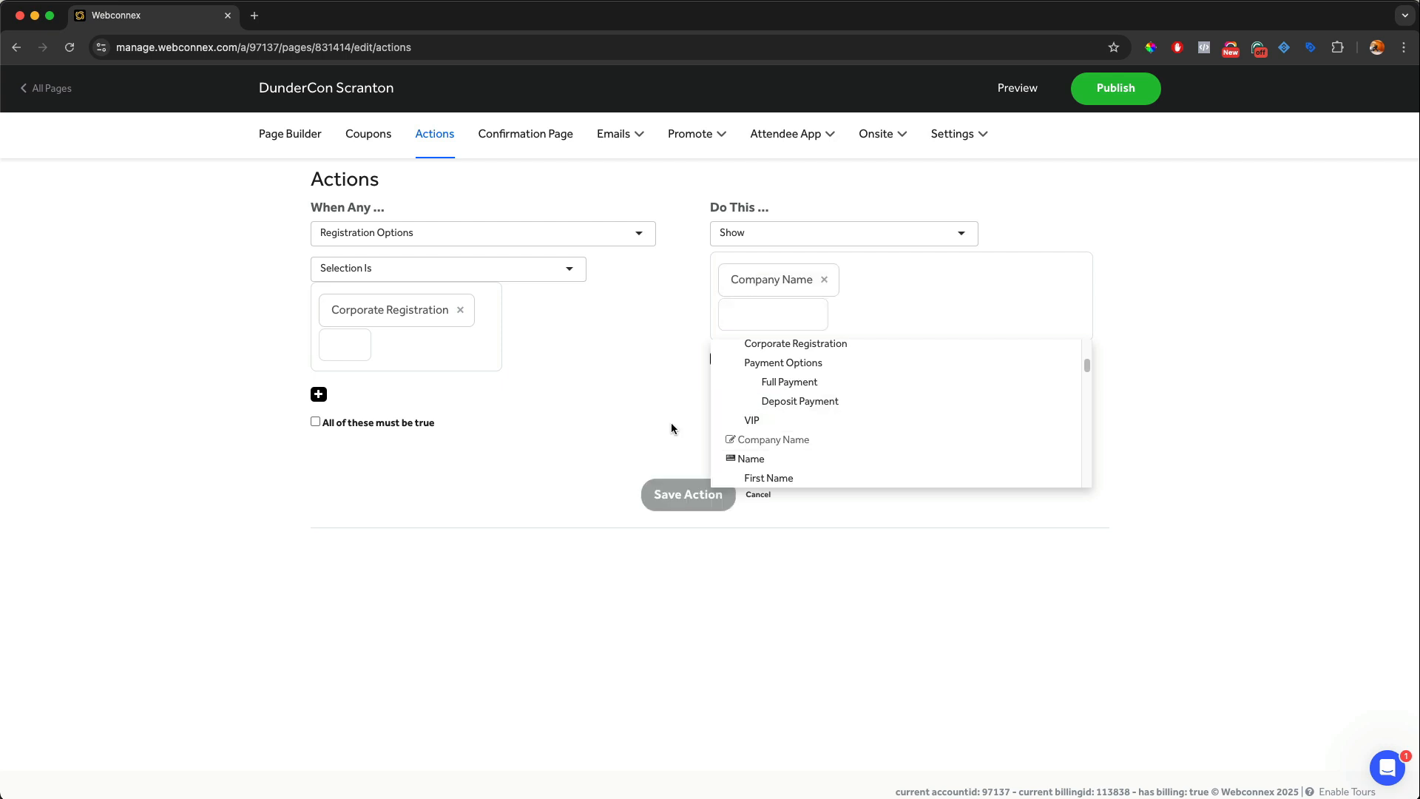
pyautogui.click(662, 498)
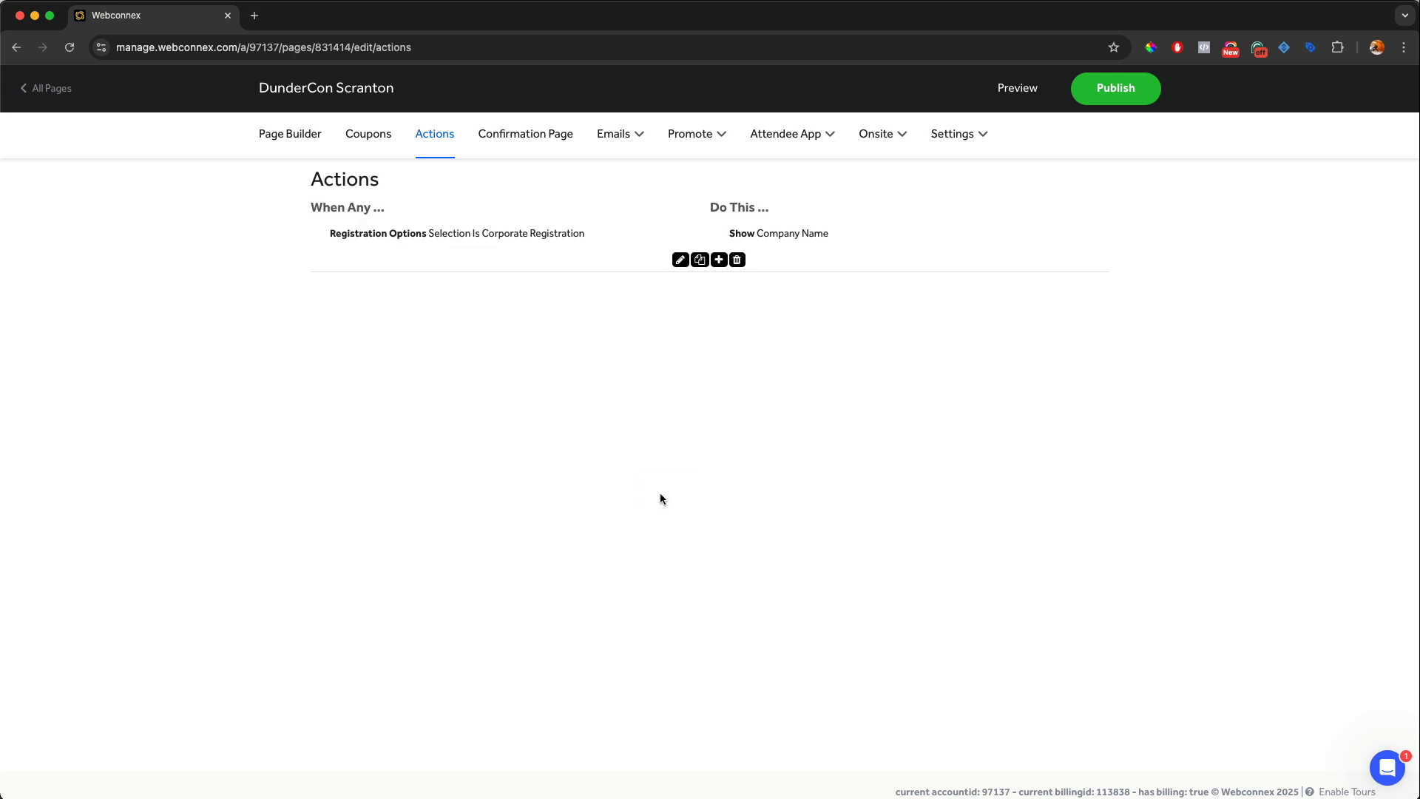
# - Add a second action, triggered when the selection for "Do you have an dietary restriction" is Yes
pyautogui.click(718, 260)
pyautogui.click(502, 335)
pyautogui.scroll(-5, 499, 370)
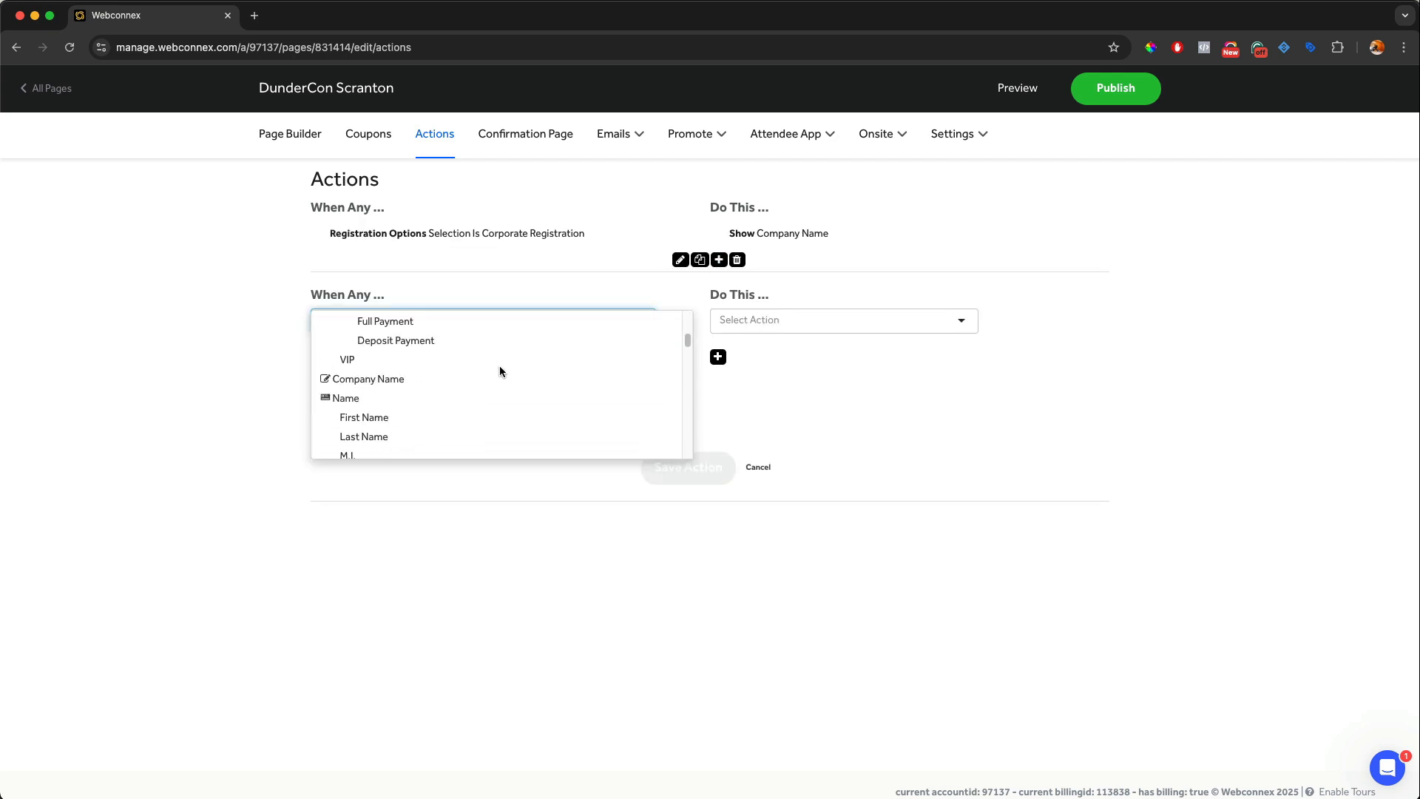
pyautogui.scroll(-10, 500, 370)
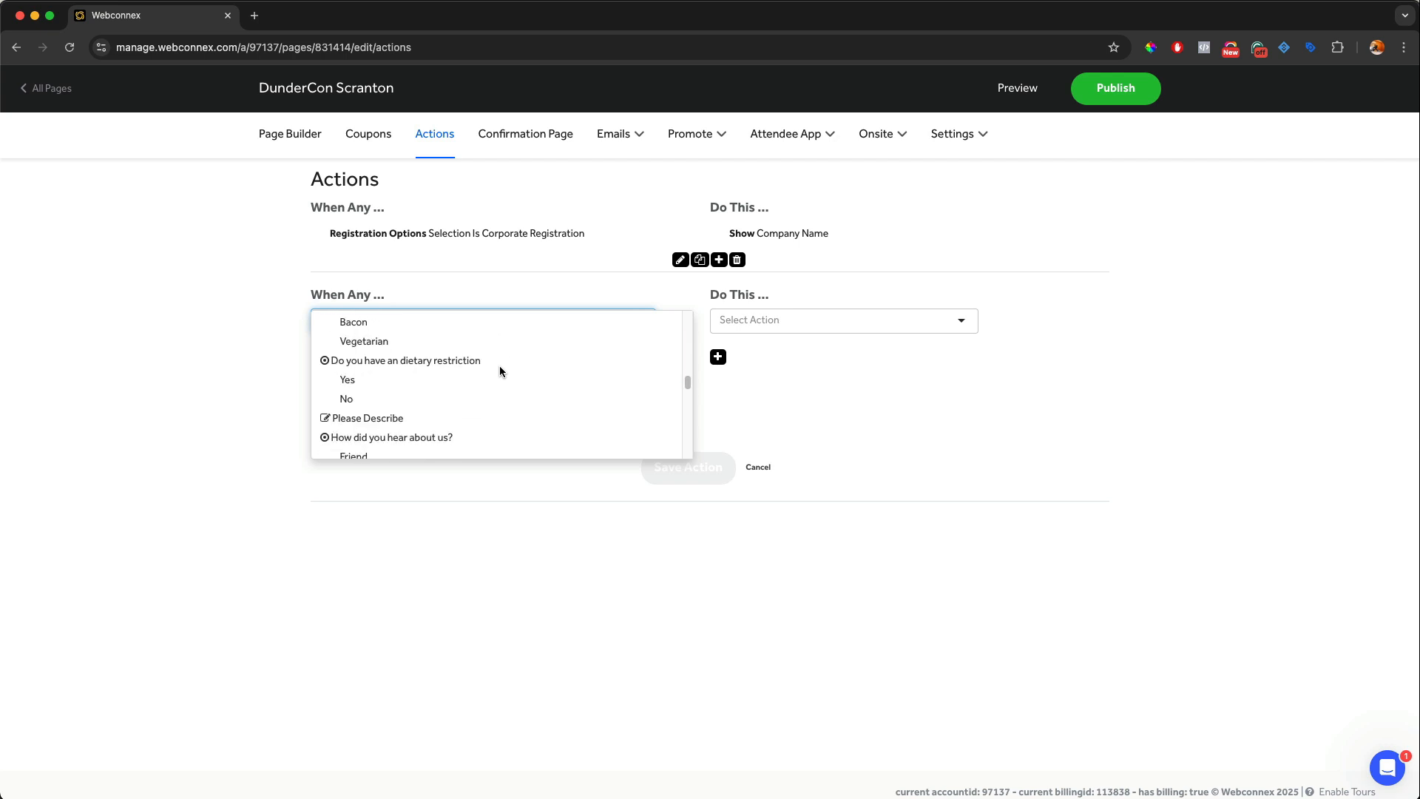
pyautogui.click(448, 361)
pyautogui.click(384, 362)
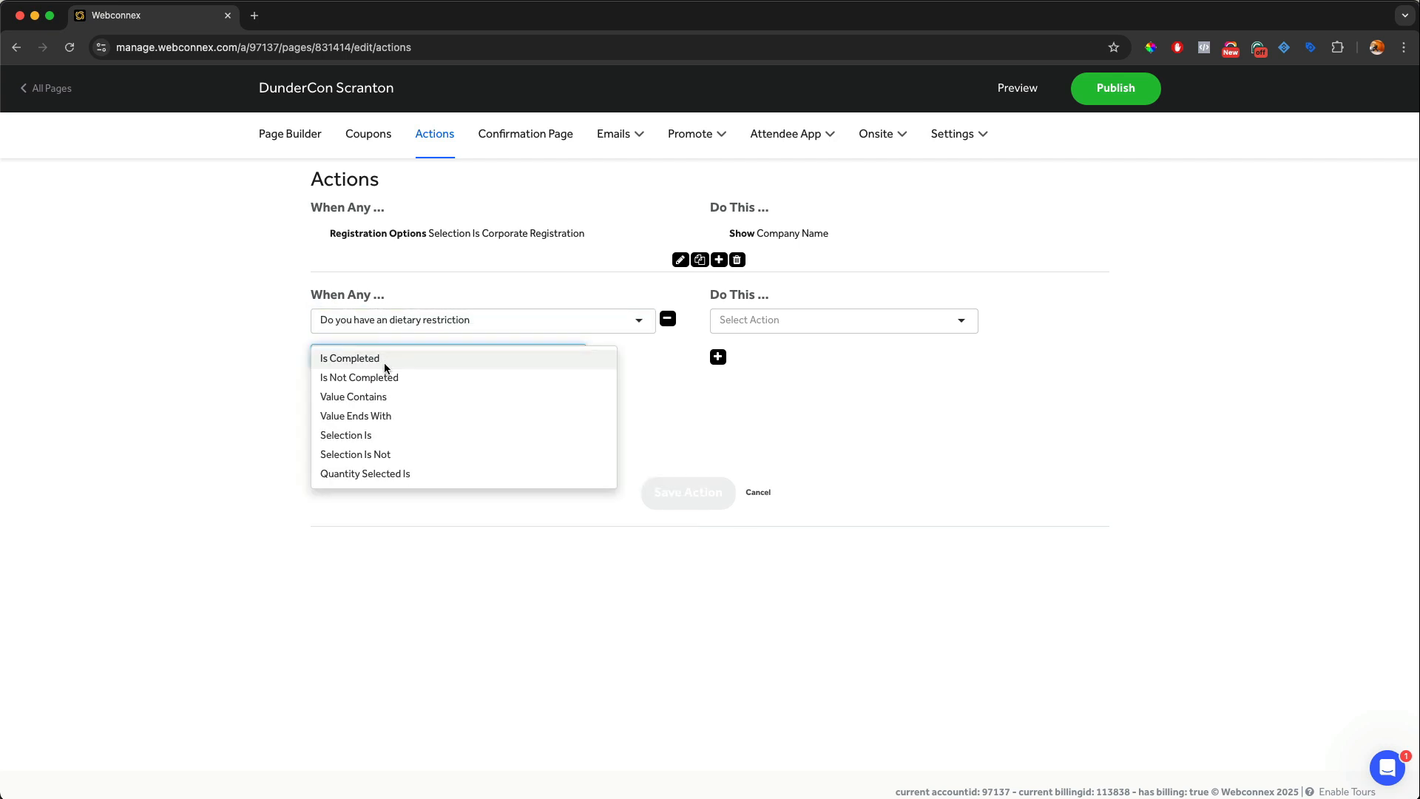
pyautogui.click(374, 436)
pyautogui.click(368, 412)
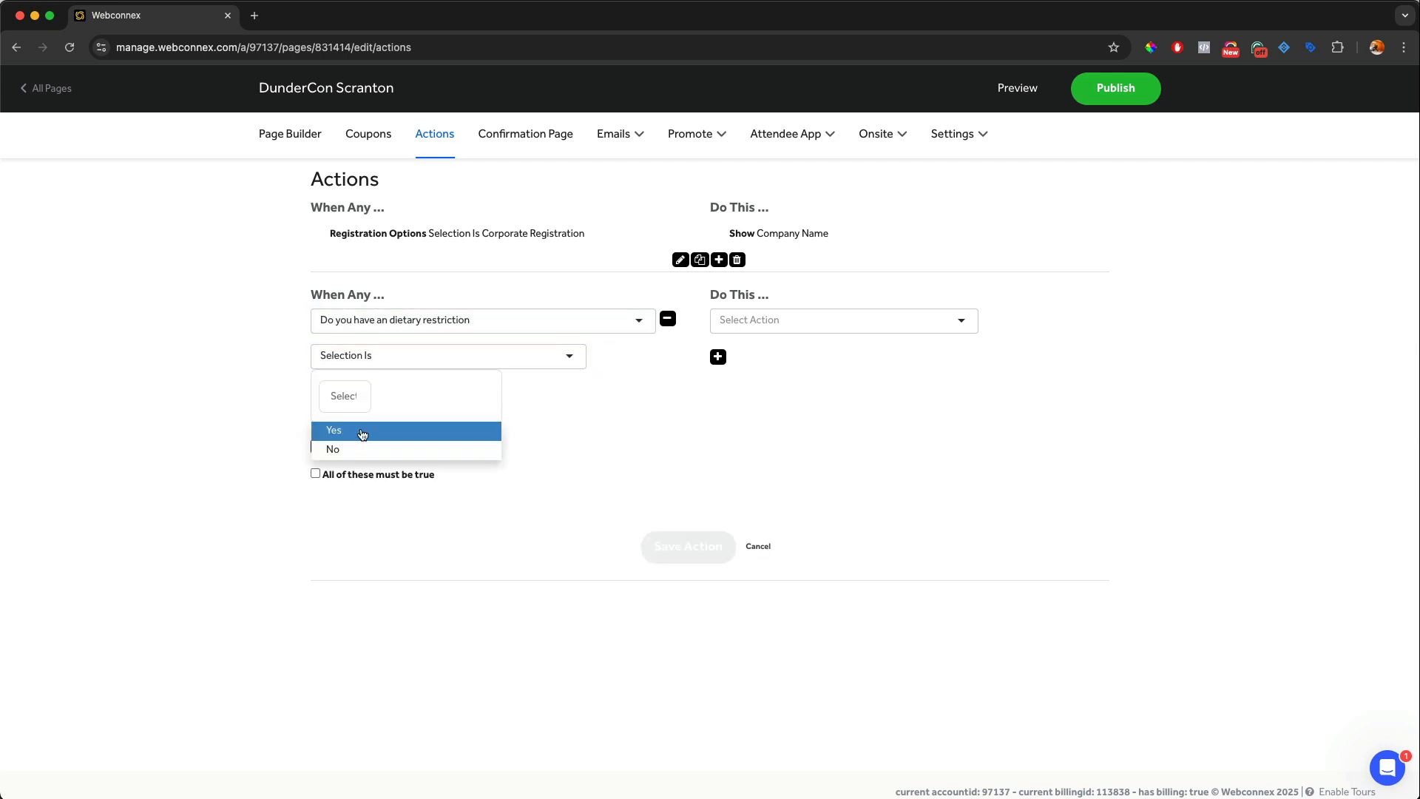
pyautogui.click(362, 431)
# - Make the dietary restriction action show the Please Describe field and save the action
pyautogui.click(747, 322)
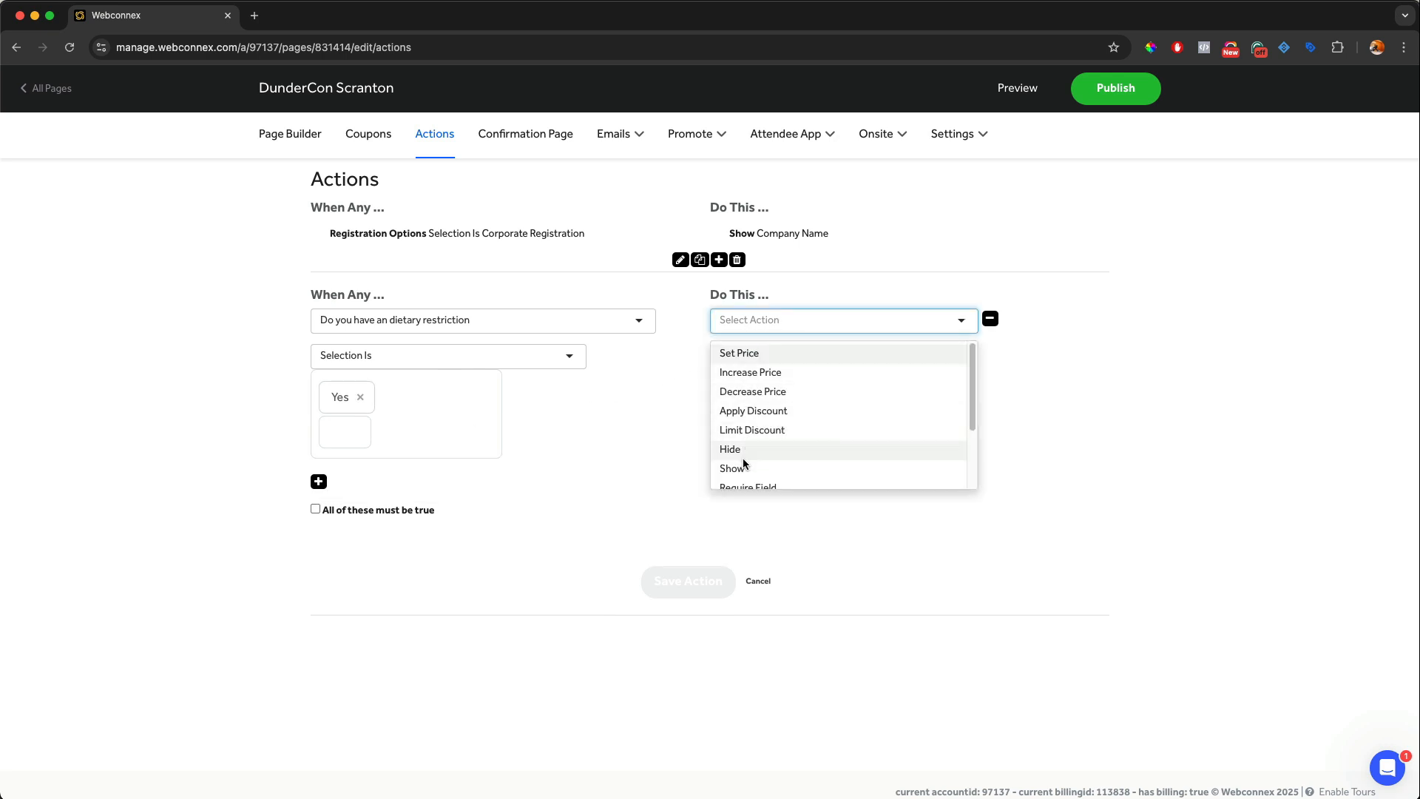
pyautogui.click(742, 463)
pyautogui.click(753, 368)
pyautogui.scroll(-5, 792, 480)
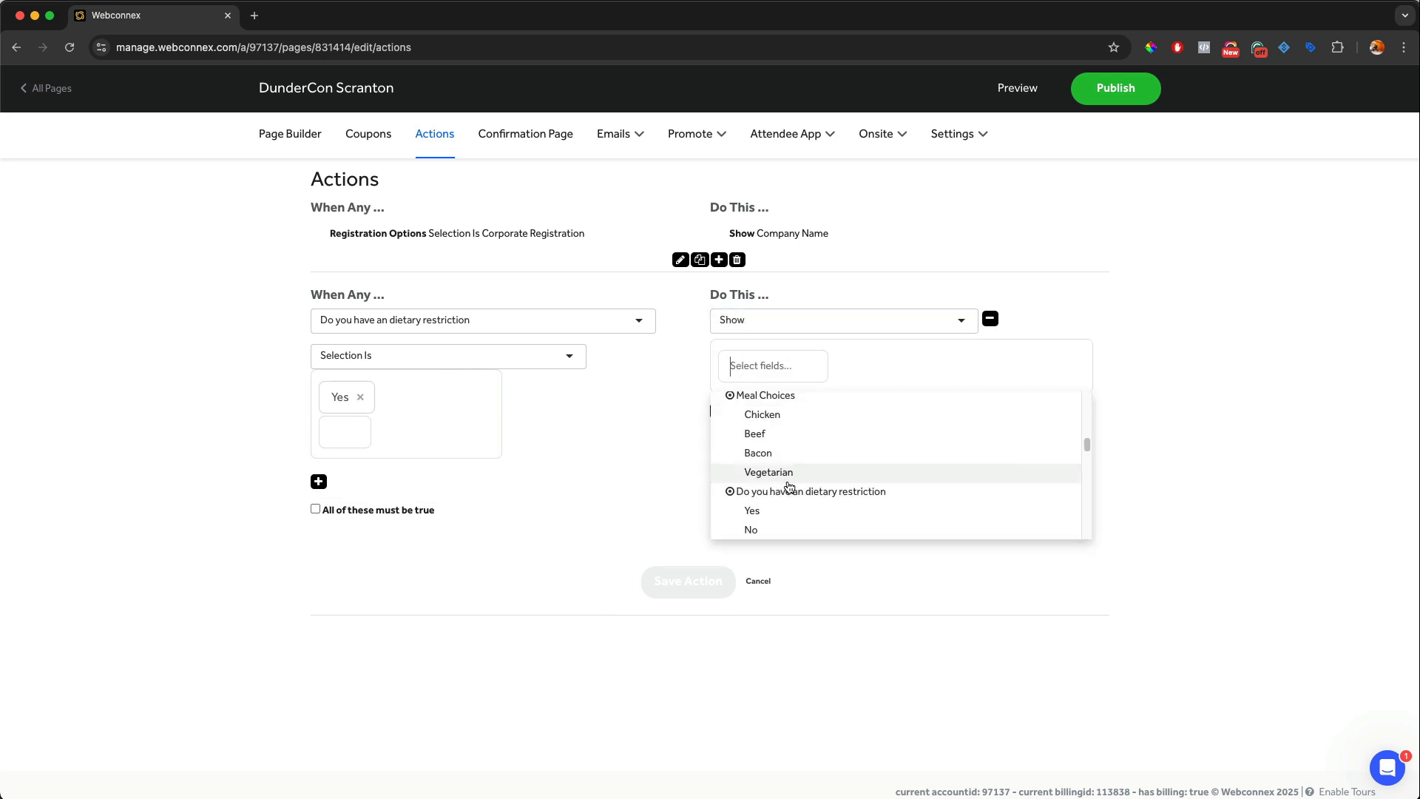
pyautogui.click(773, 492)
pyautogui.click(633, 462)
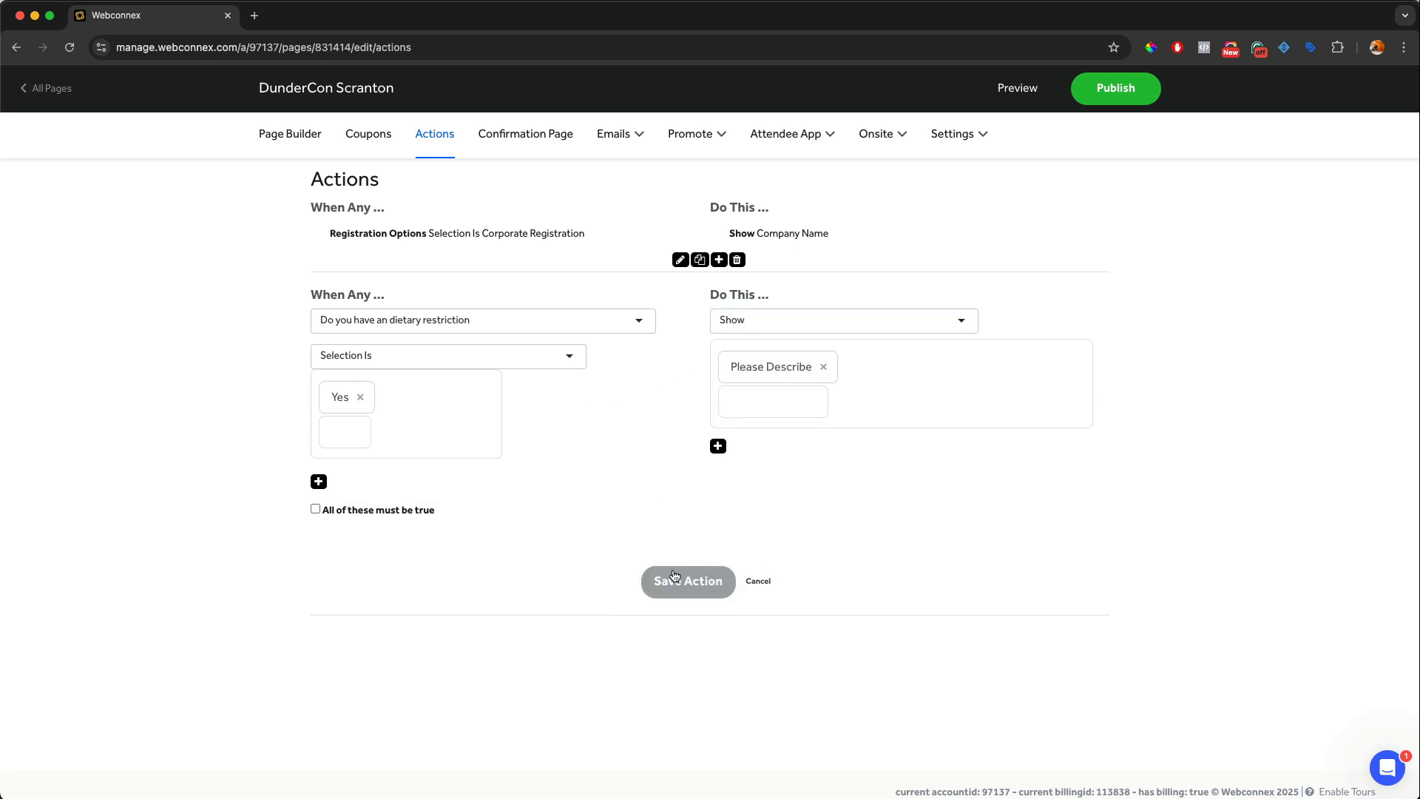
pyautogui.click(672, 576)
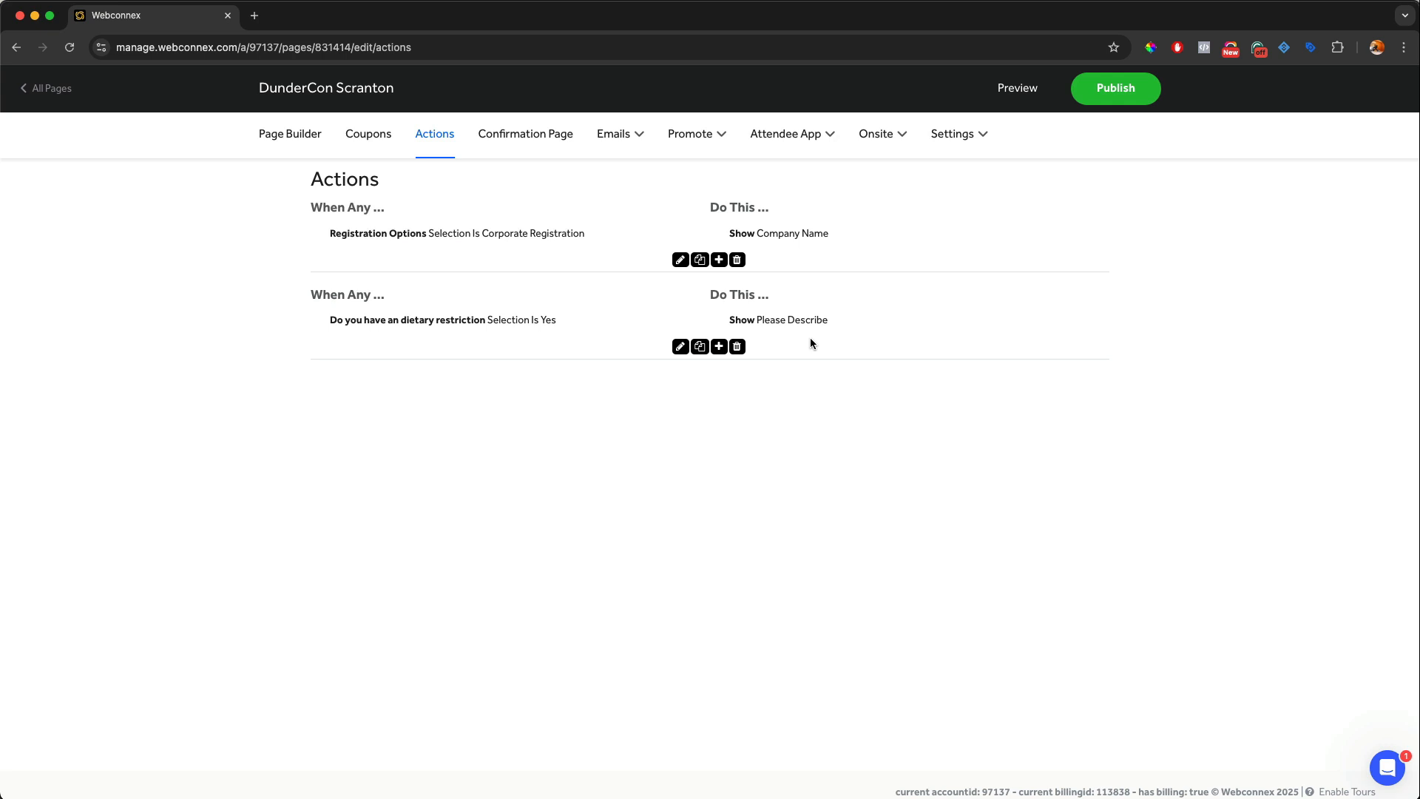
# - Preview the page and test the Company Name condition by choosing VIP, Individual and finally Corporate Registration
pyautogui.click(1029, 87)
pyautogui.scroll(-15, 862, 222)
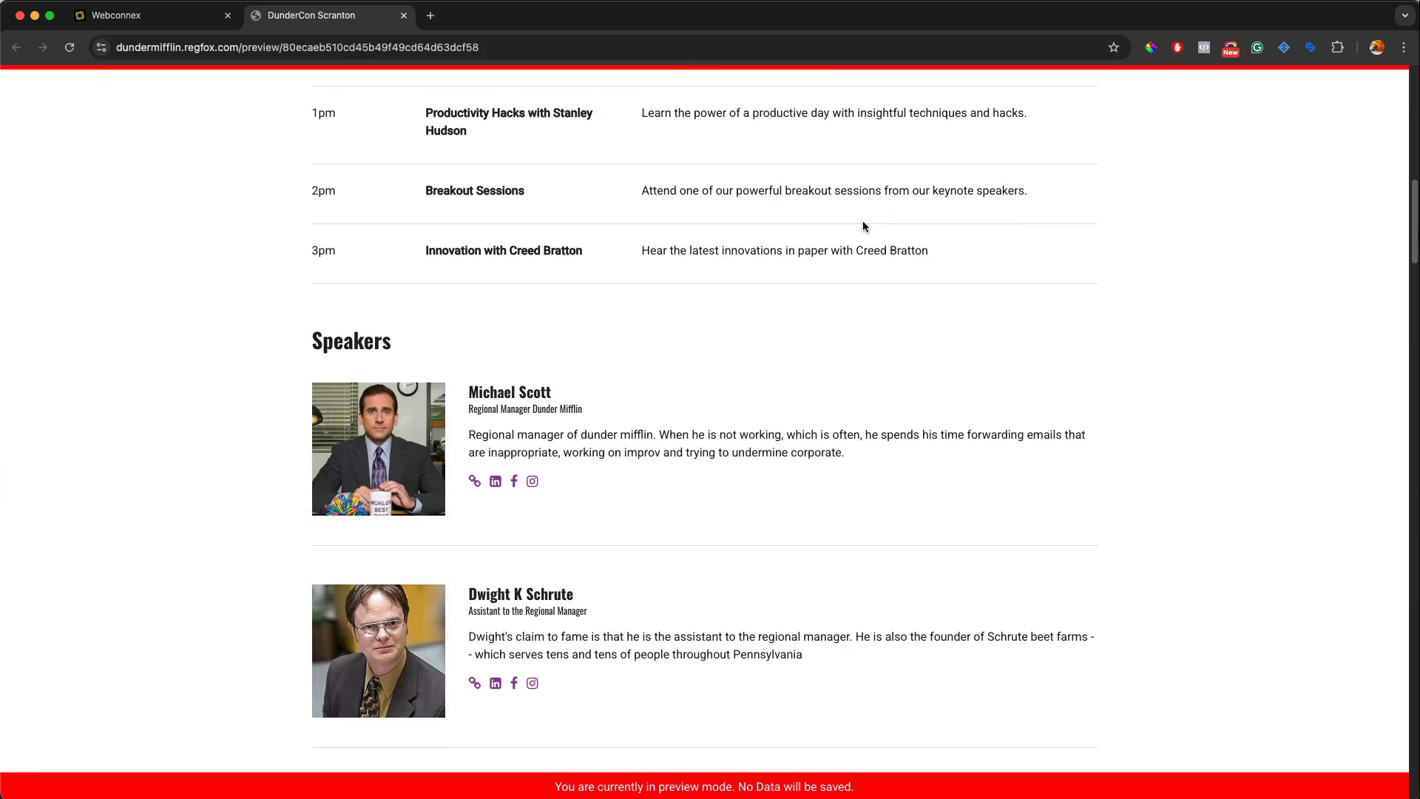
pyautogui.scroll(-15, 862, 222)
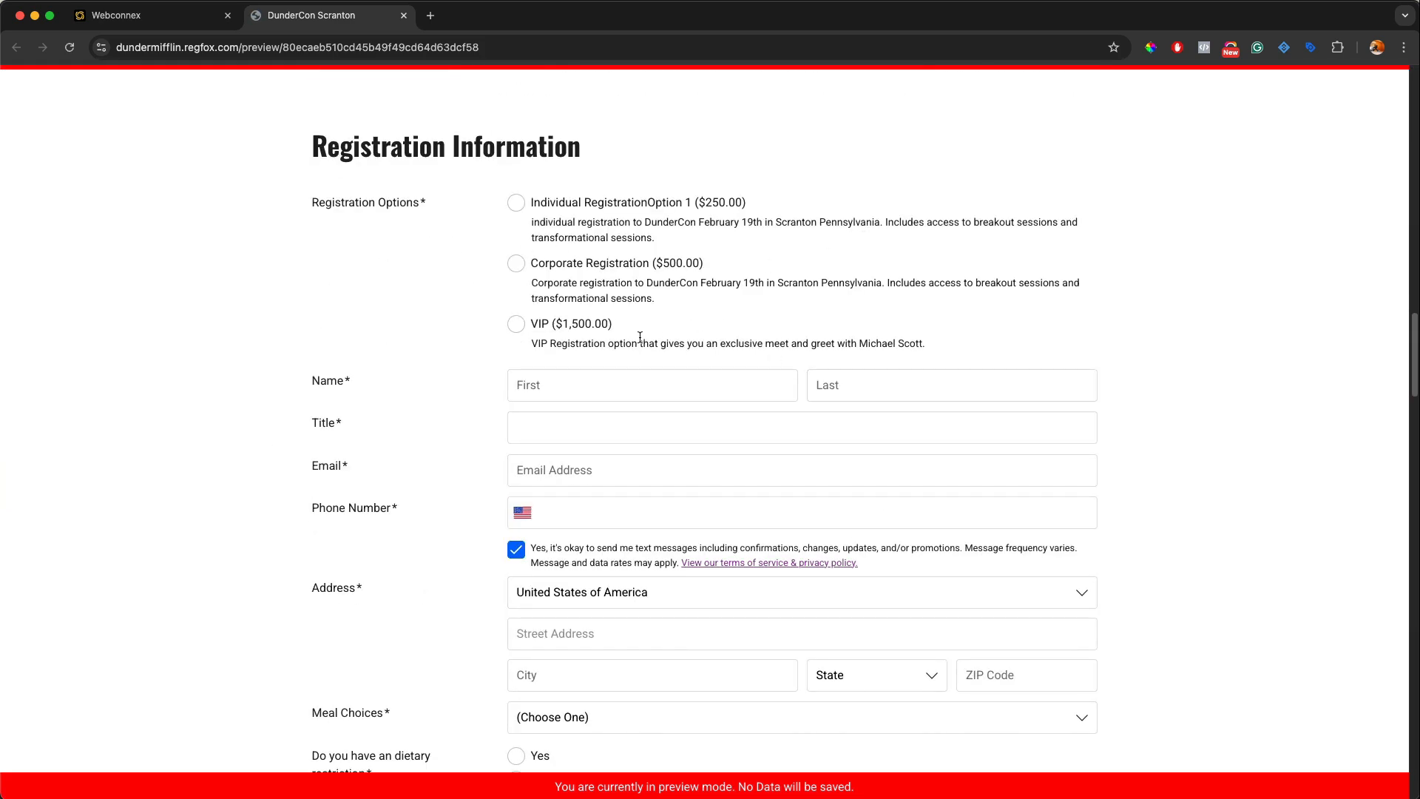
pyautogui.click(515, 325)
pyautogui.click(516, 207)
pyautogui.click(527, 271)
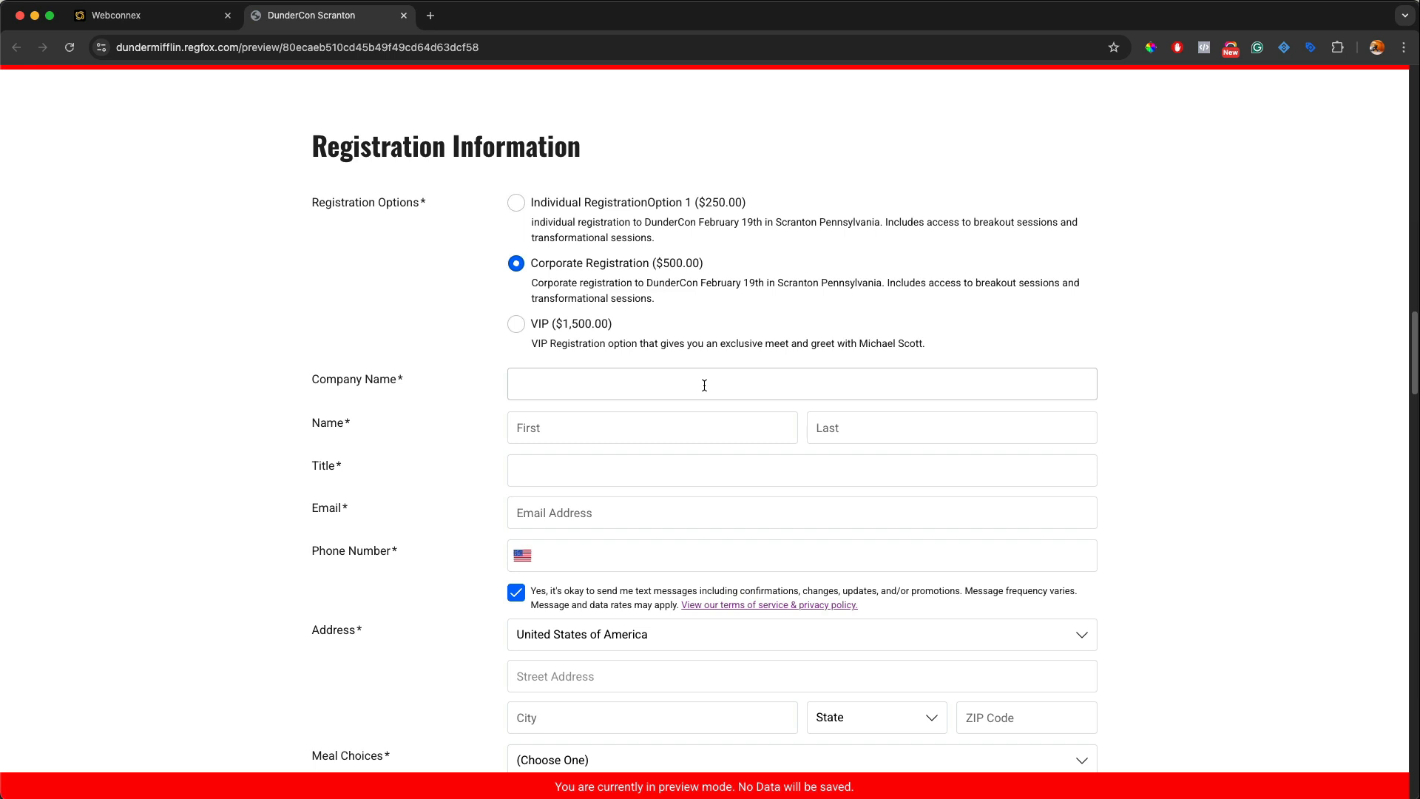
# - Test the dietary restriction condition by answering Yes, entering "n/a" as the description and switching to No, and close the preview
pyautogui.scroll(-4, 704, 385)
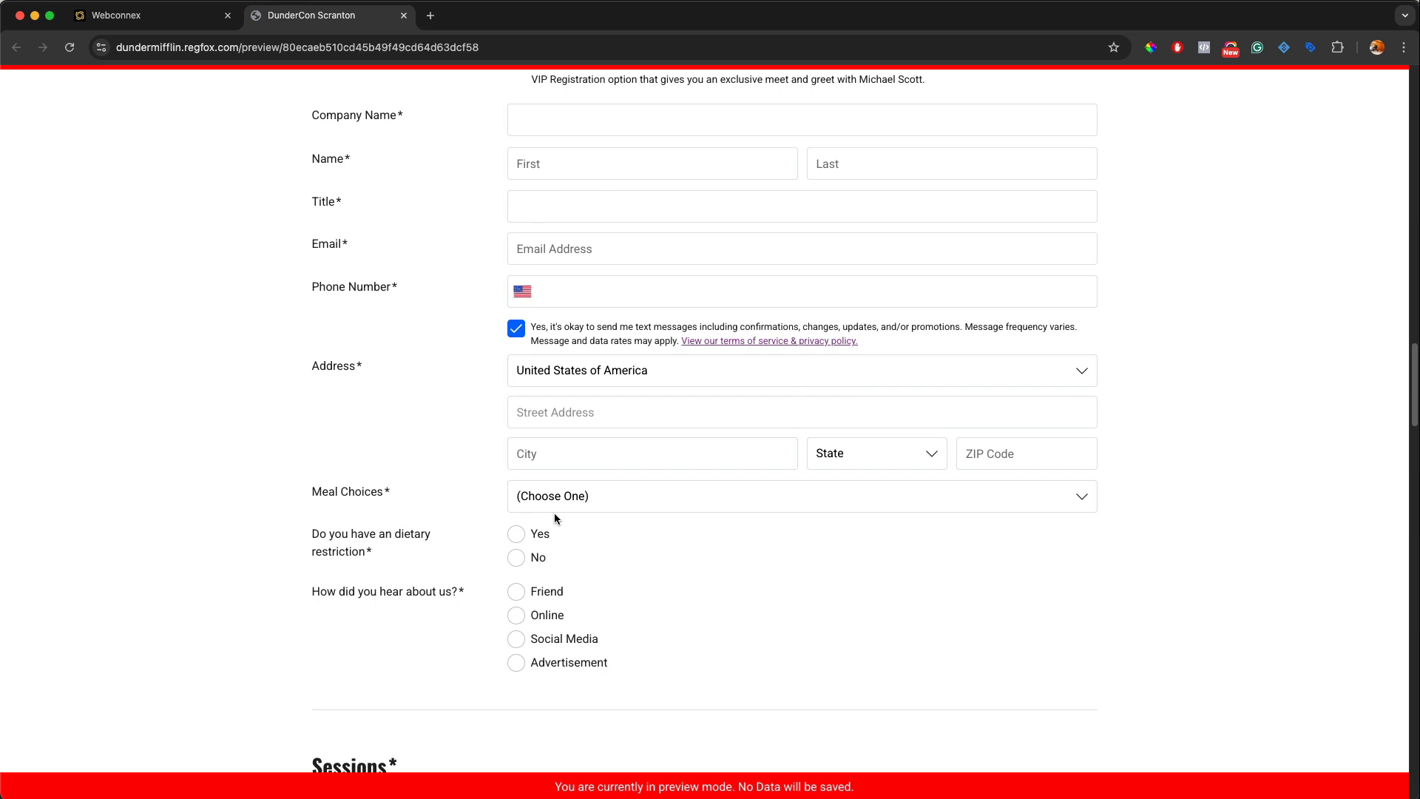
pyautogui.scroll(-1, 704, 626)
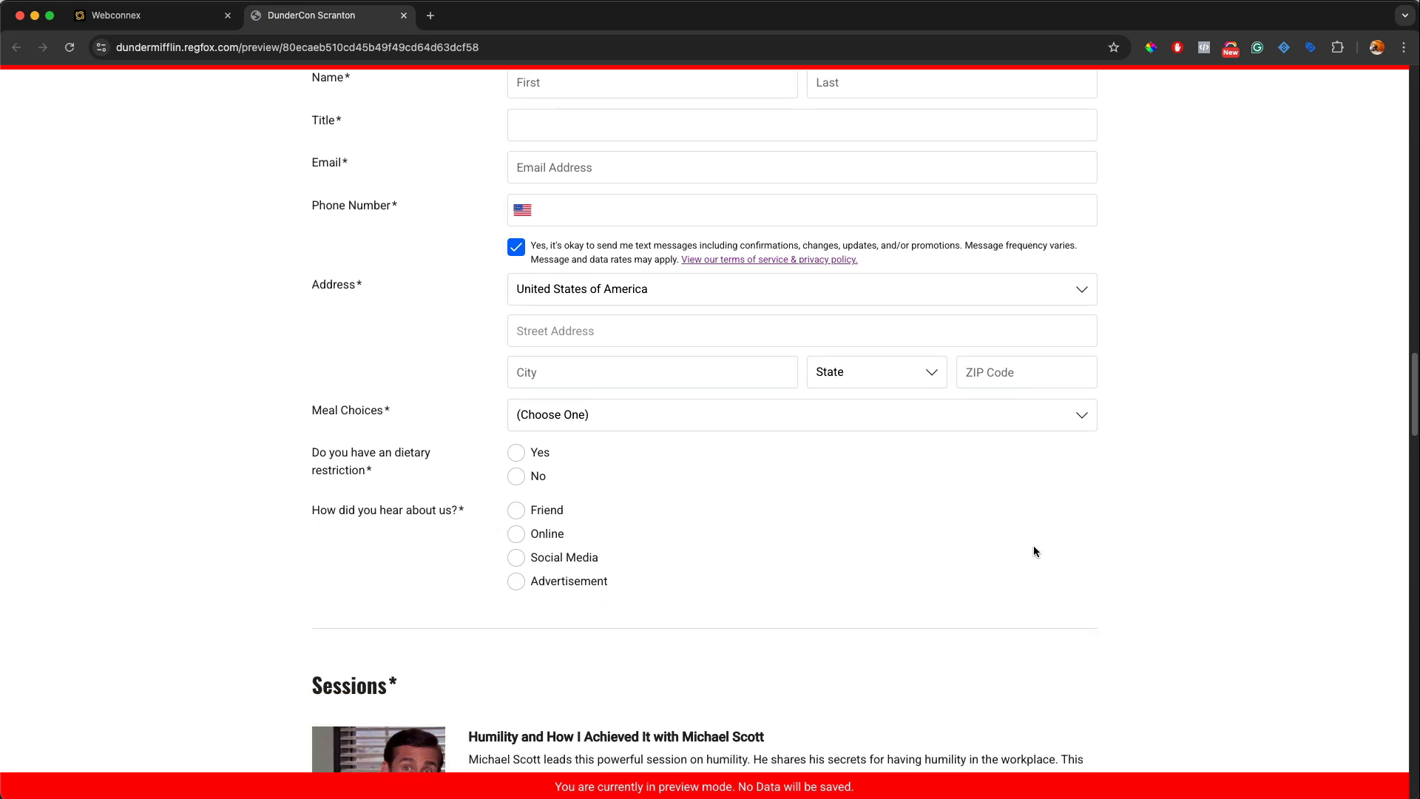
pyautogui.click(518, 456)
pyautogui.click(558, 527)
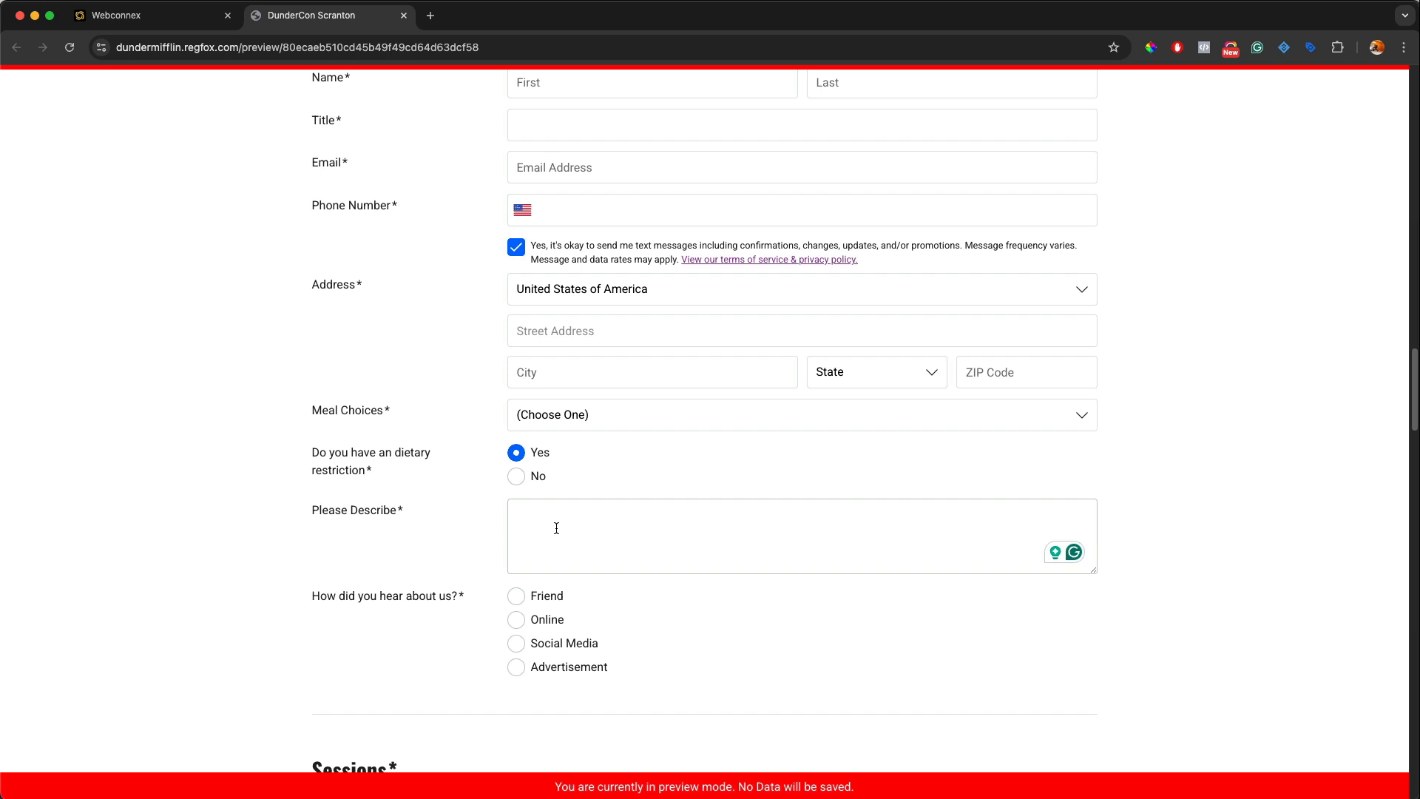
pyautogui.write('n/a')
pyautogui.click(528, 477)
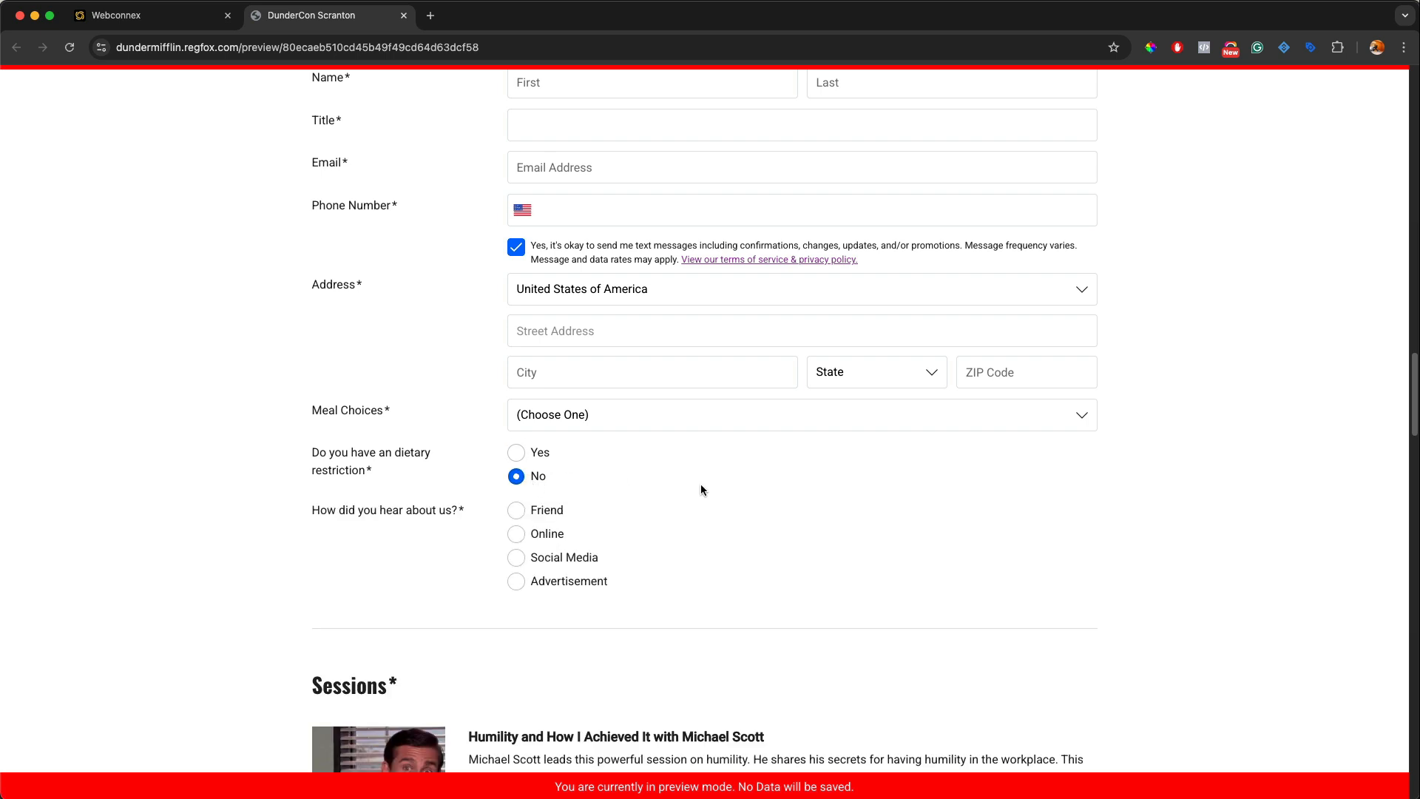
pyautogui.click(404, 16)
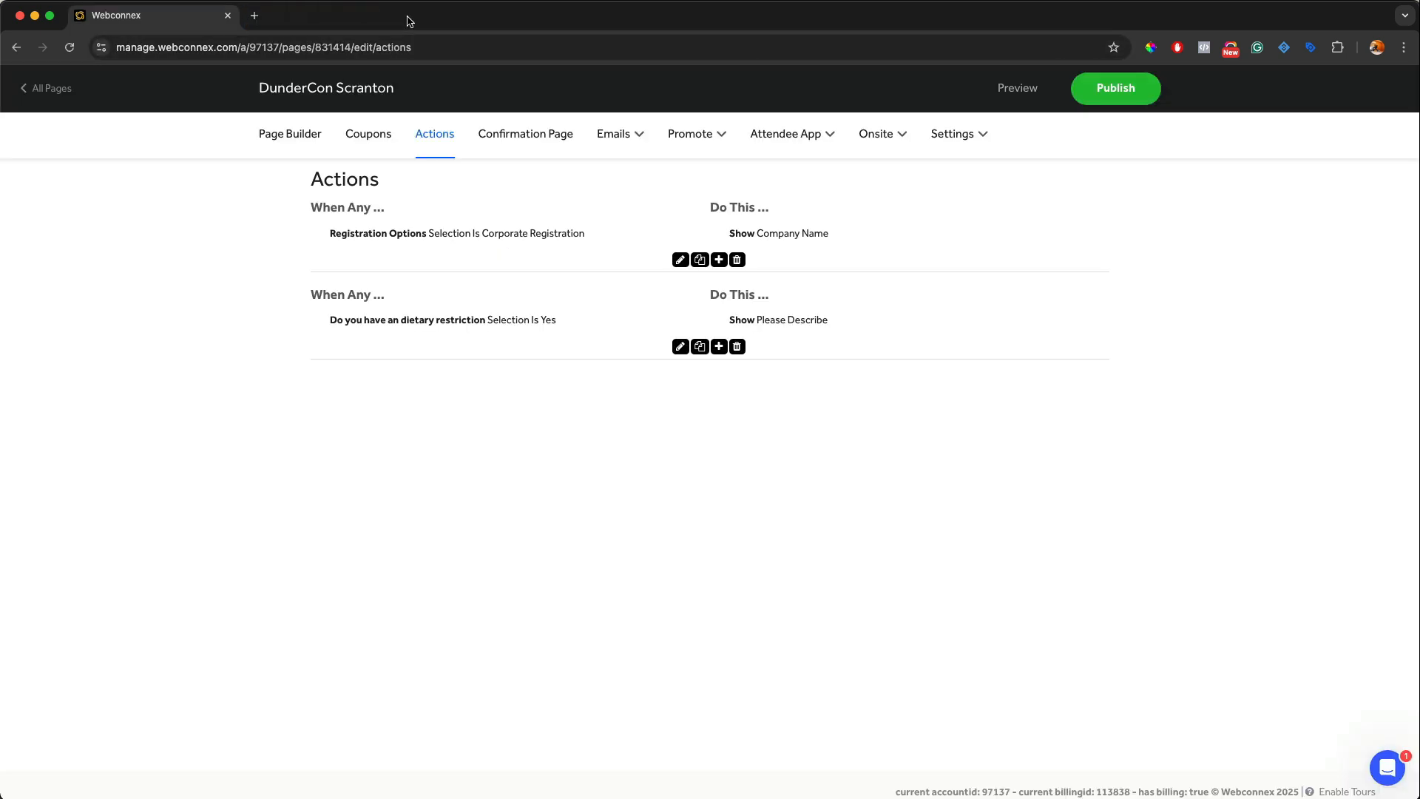
# - Add a third action triggered when the Date is before 02-28-2025
pyautogui.click(718, 349)
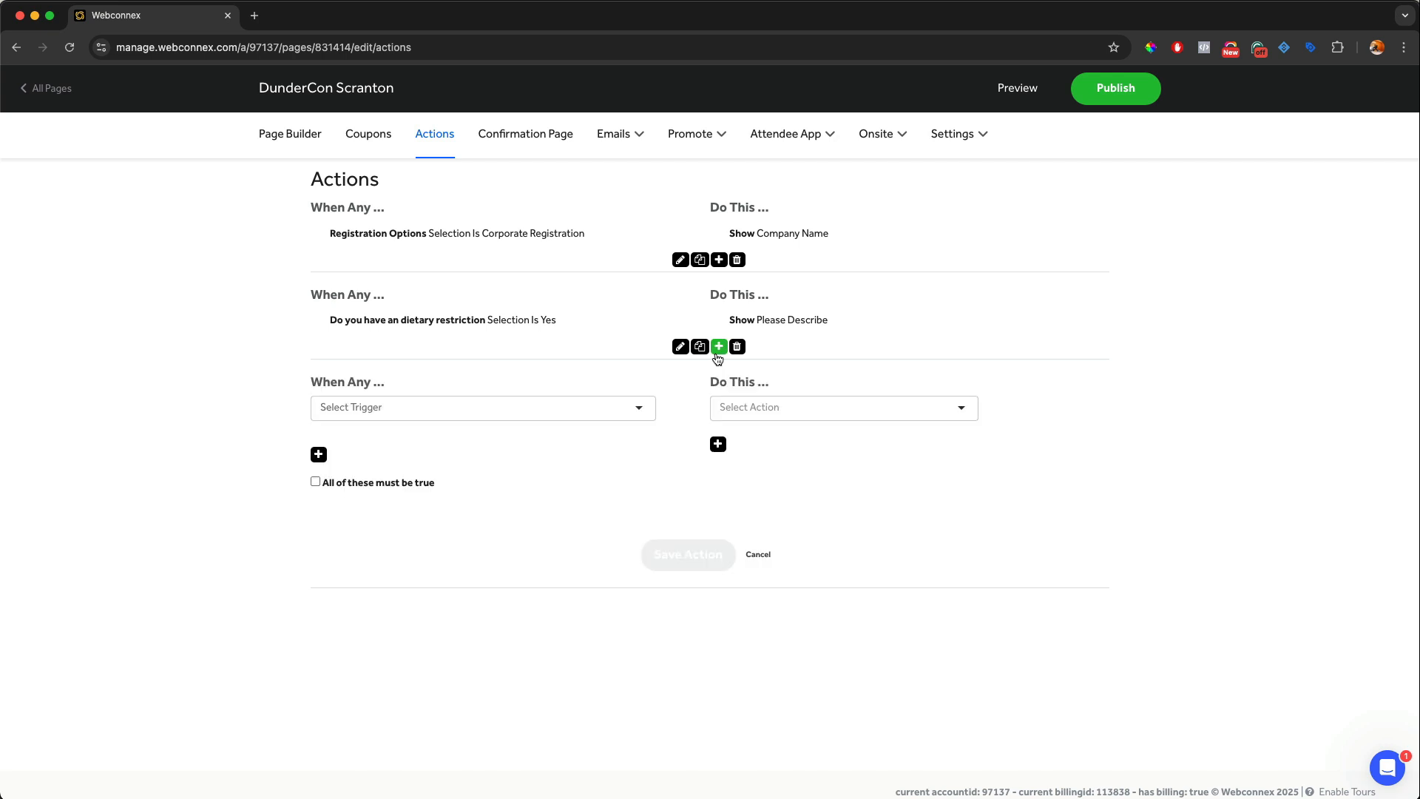
pyautogui.click(553, 411)
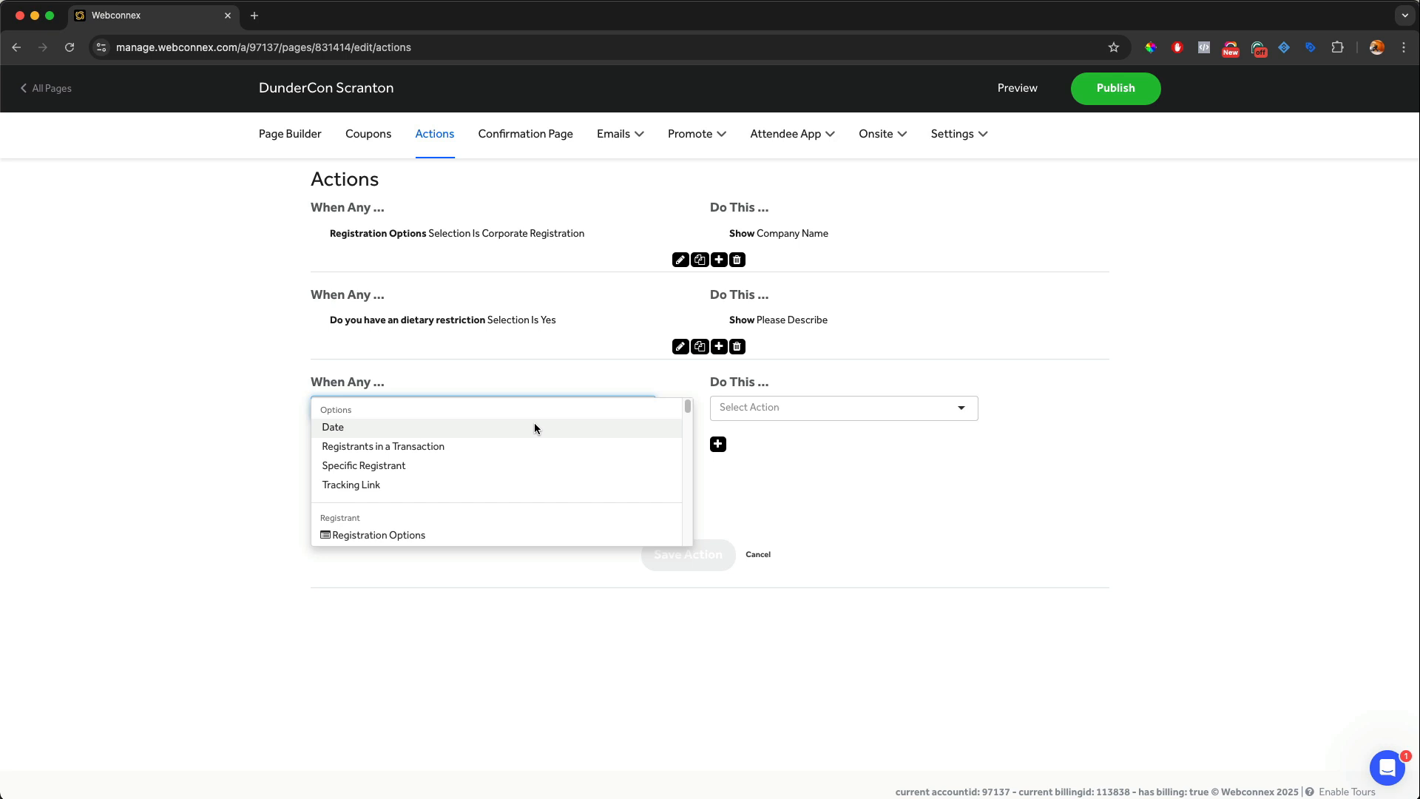
pyautogui.click(534, 427)
pyautogui.click(503, 443)
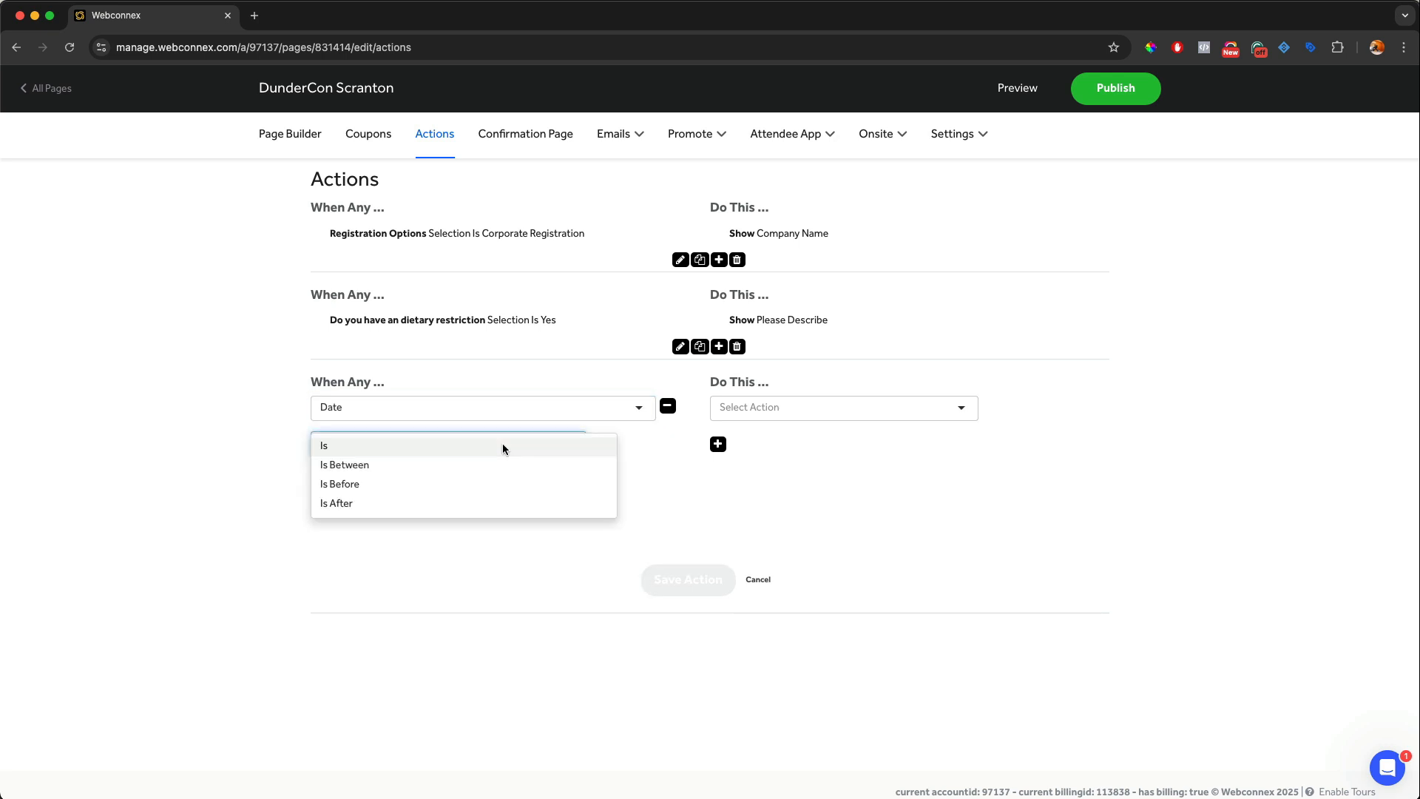
pyautogui.click(384, 477)
pyautogui.click(388, 470)
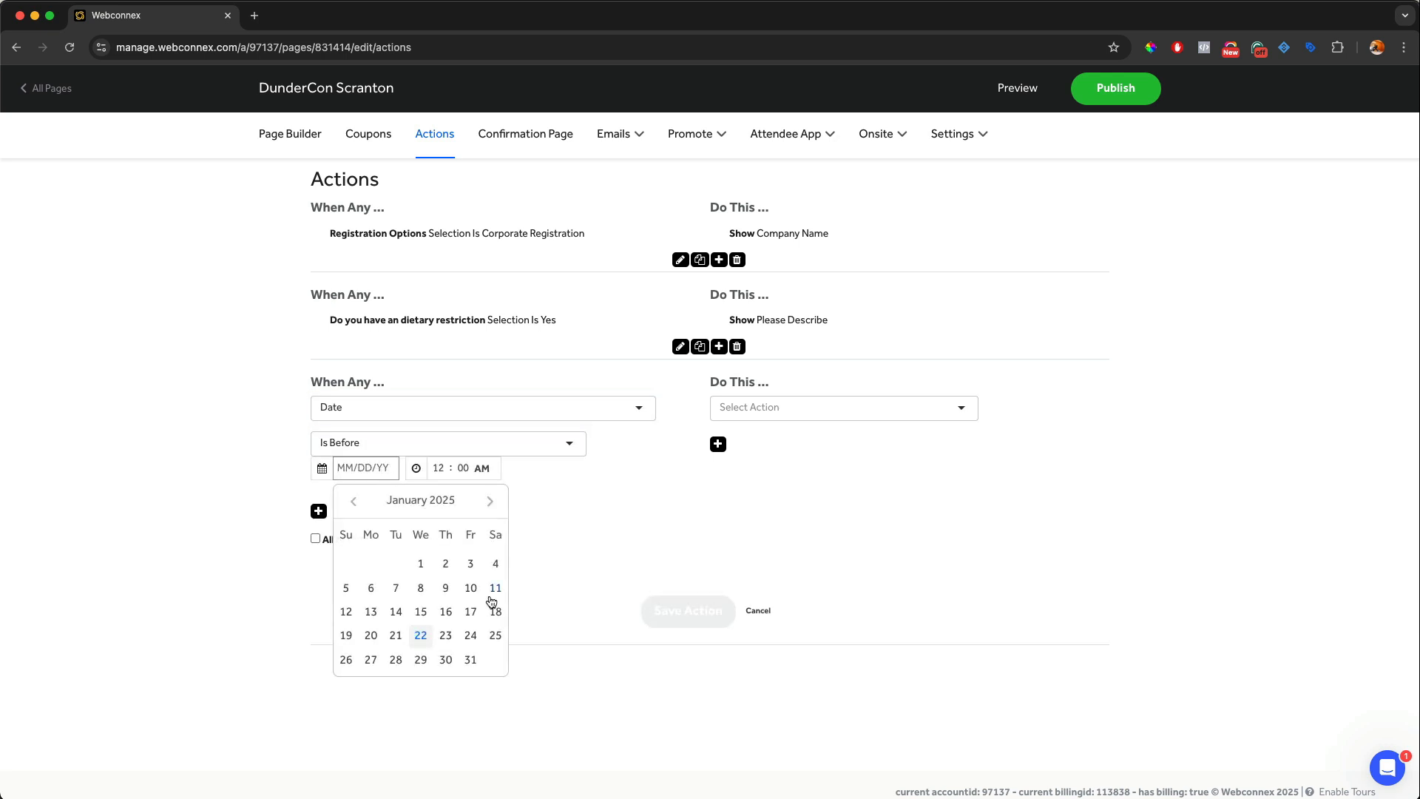
pyautogui.click(490, 501)
pyautogui.click(470, 659)
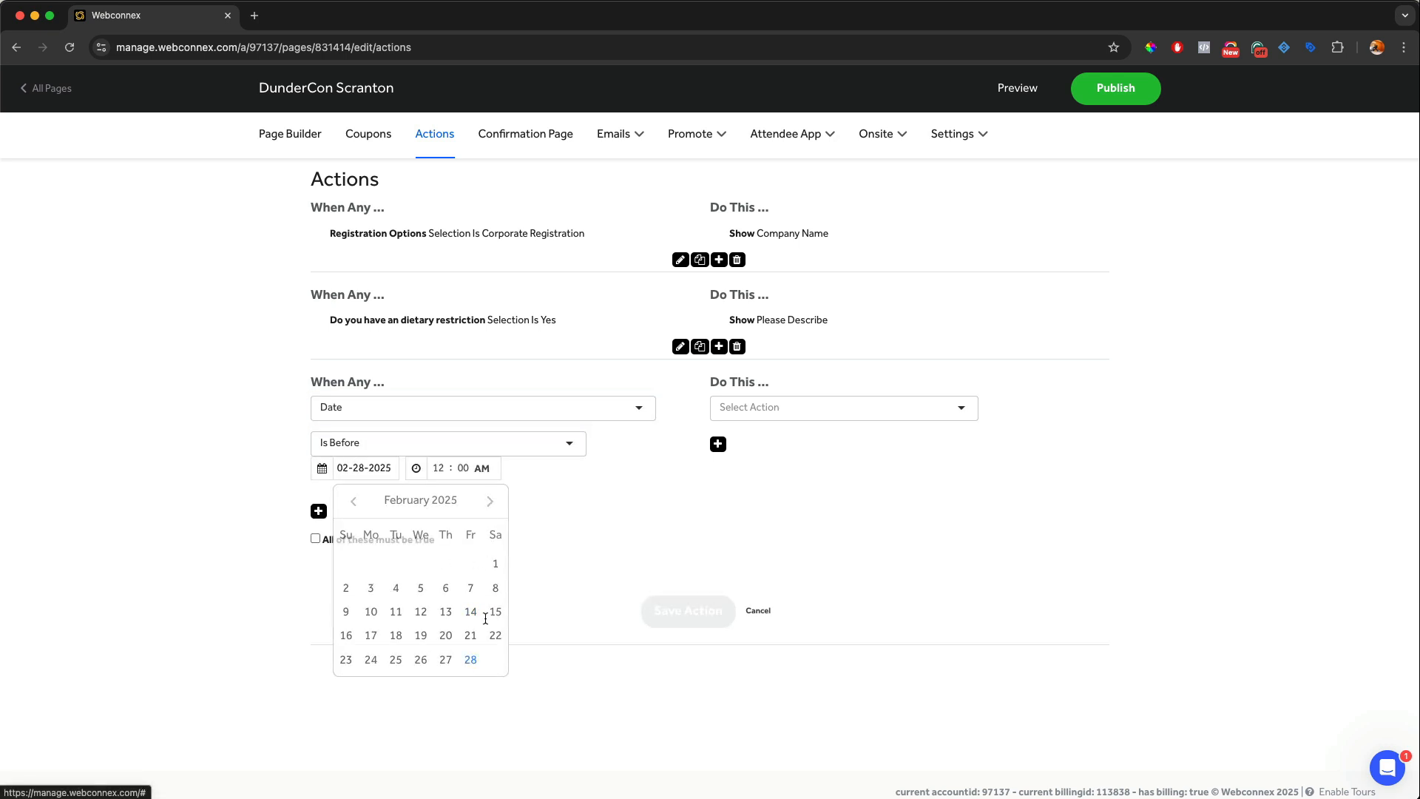
# - Make the date action apply a $50 discount to Individual RegistrationOption 1 and save the action
pyautogui.click(811, 423)
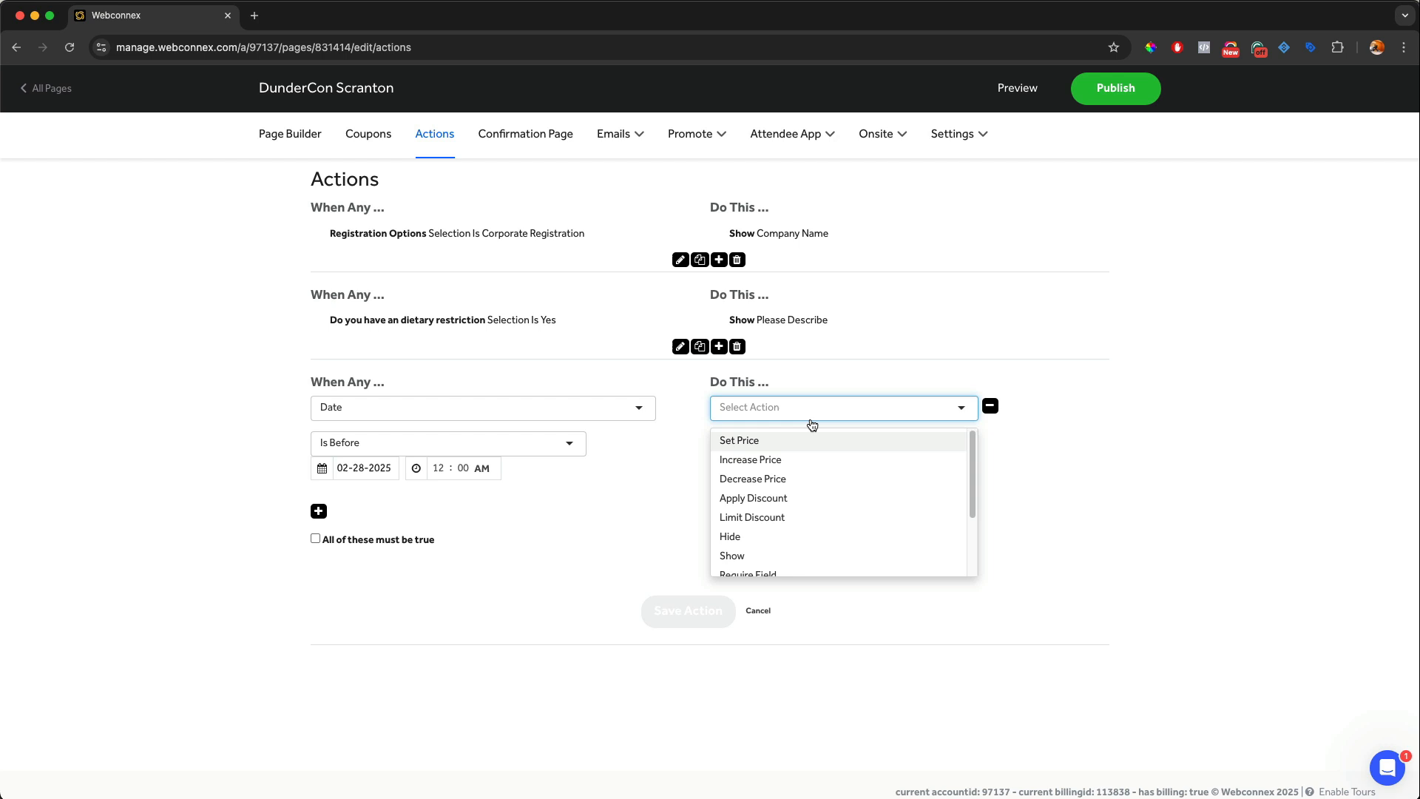
pyautogui.click(793, 497)
pyautogui.click(731, 442)
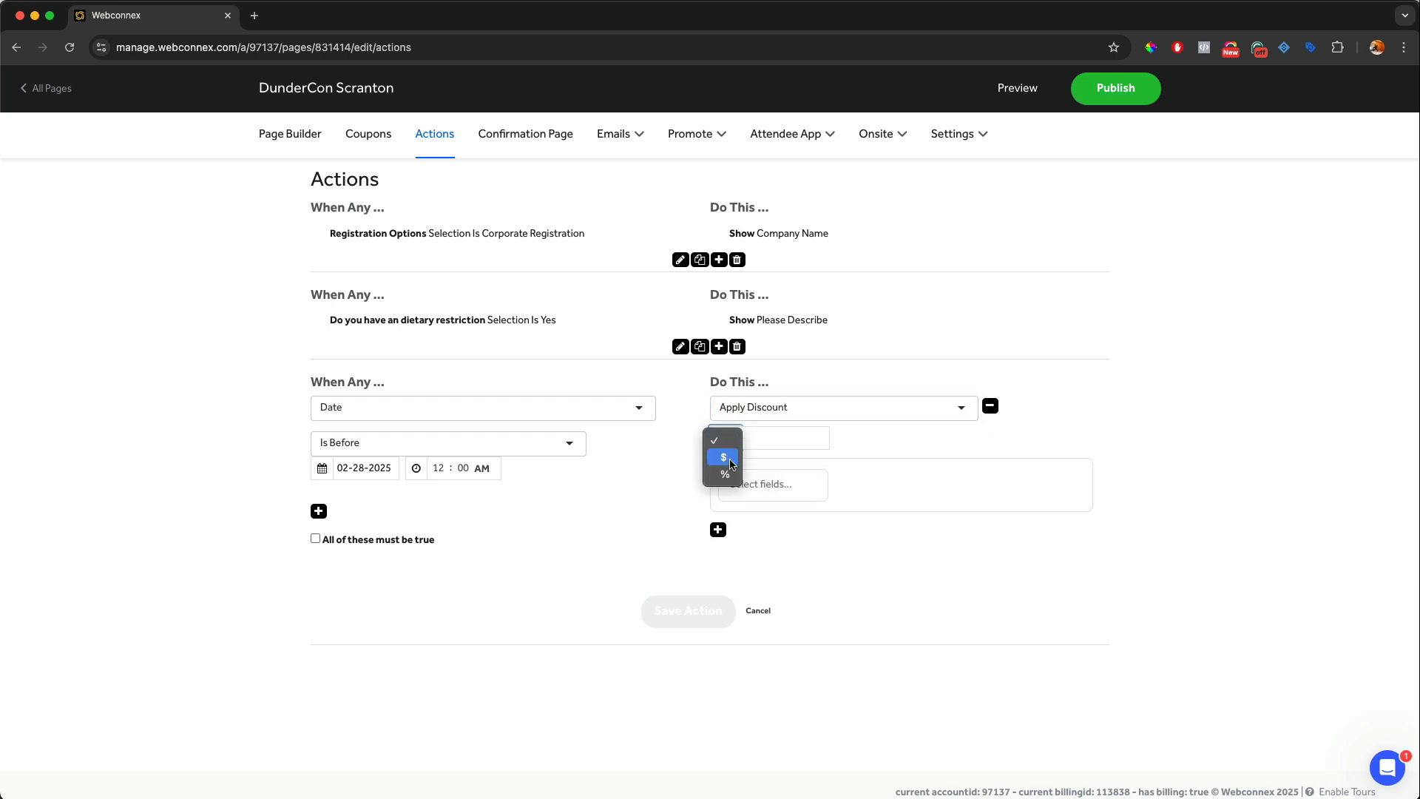
pyautogui.click(731, 458)
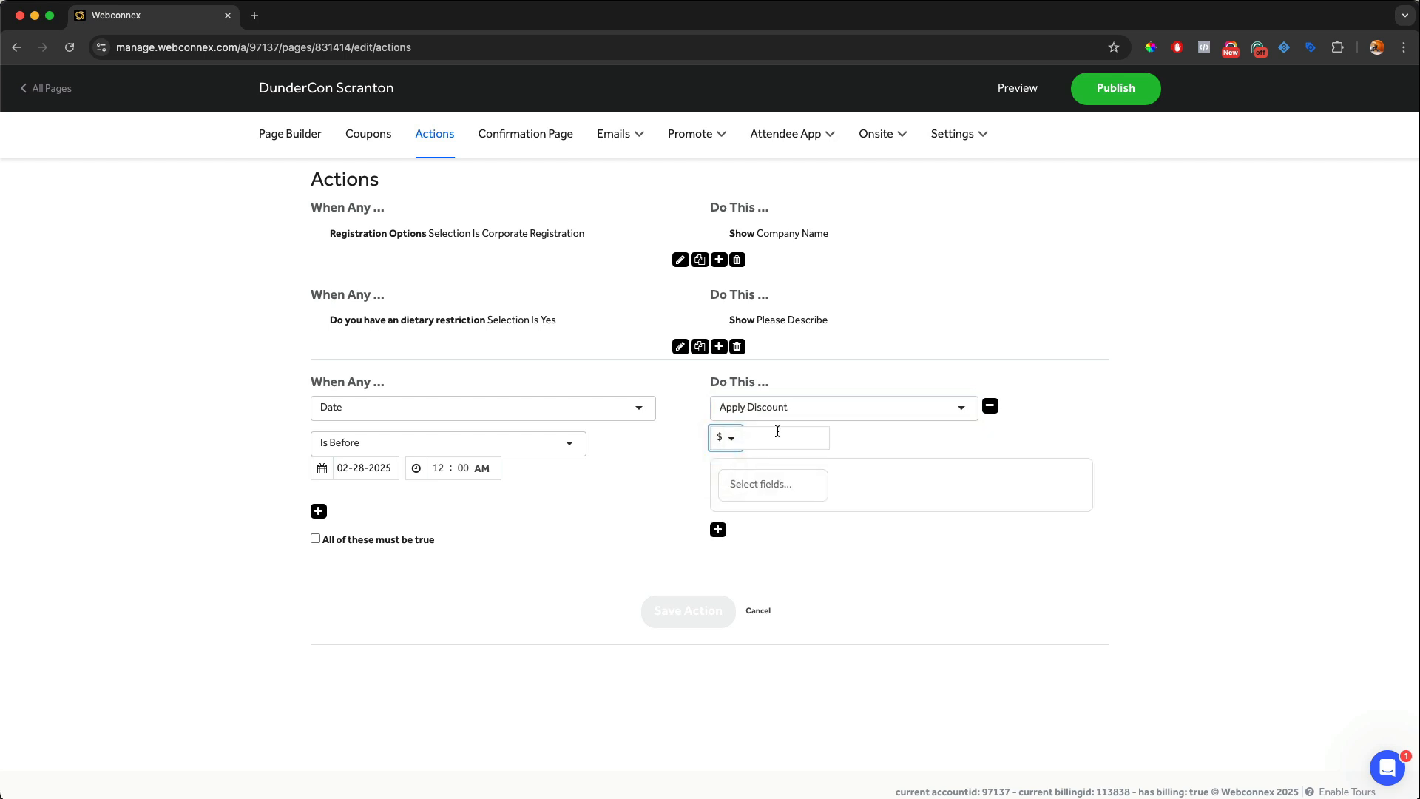
pyautogui.click(778, 436)
pyautogui.write('50')
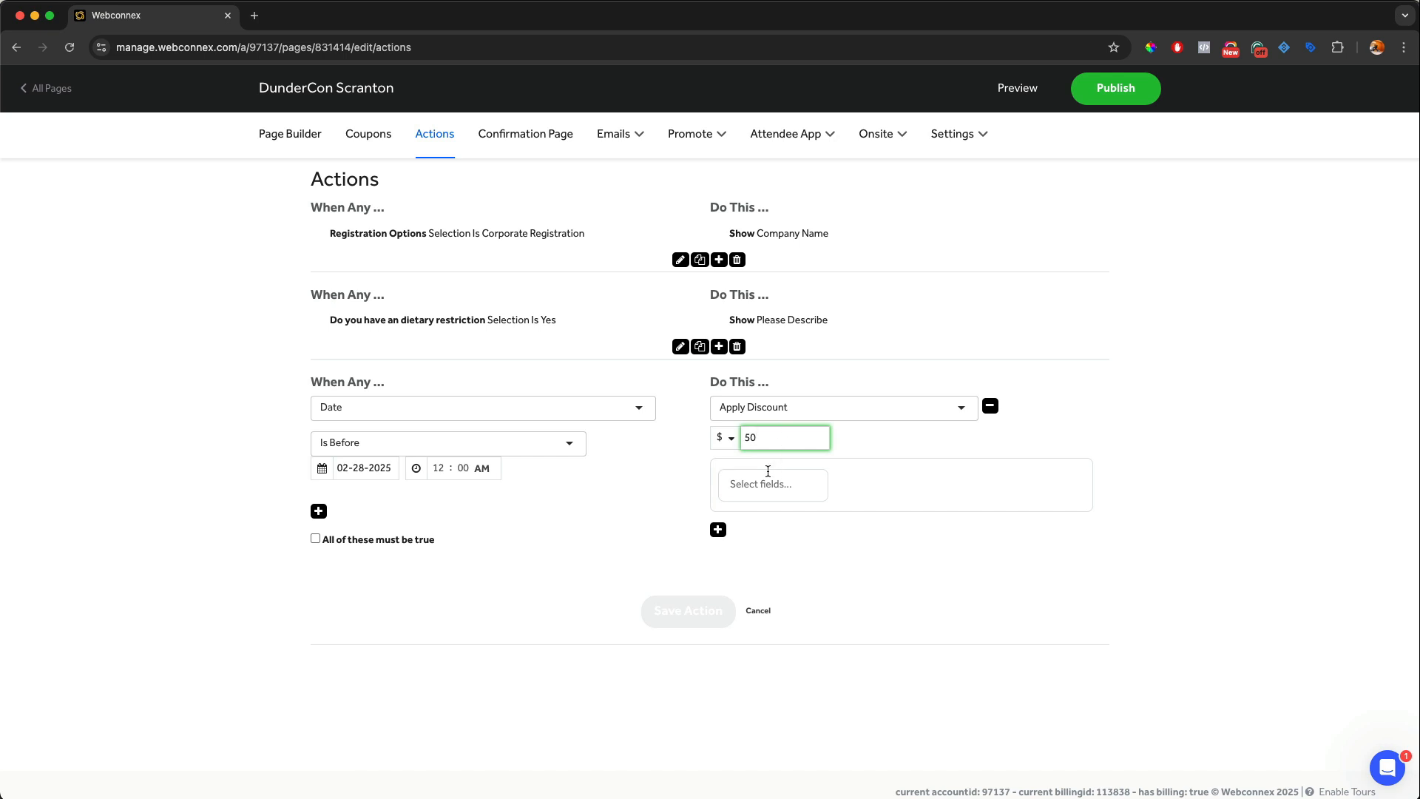
pyautogui.click(767, 477)
pyautogui.click(751, 556)
pyautogui.click(565, 562)
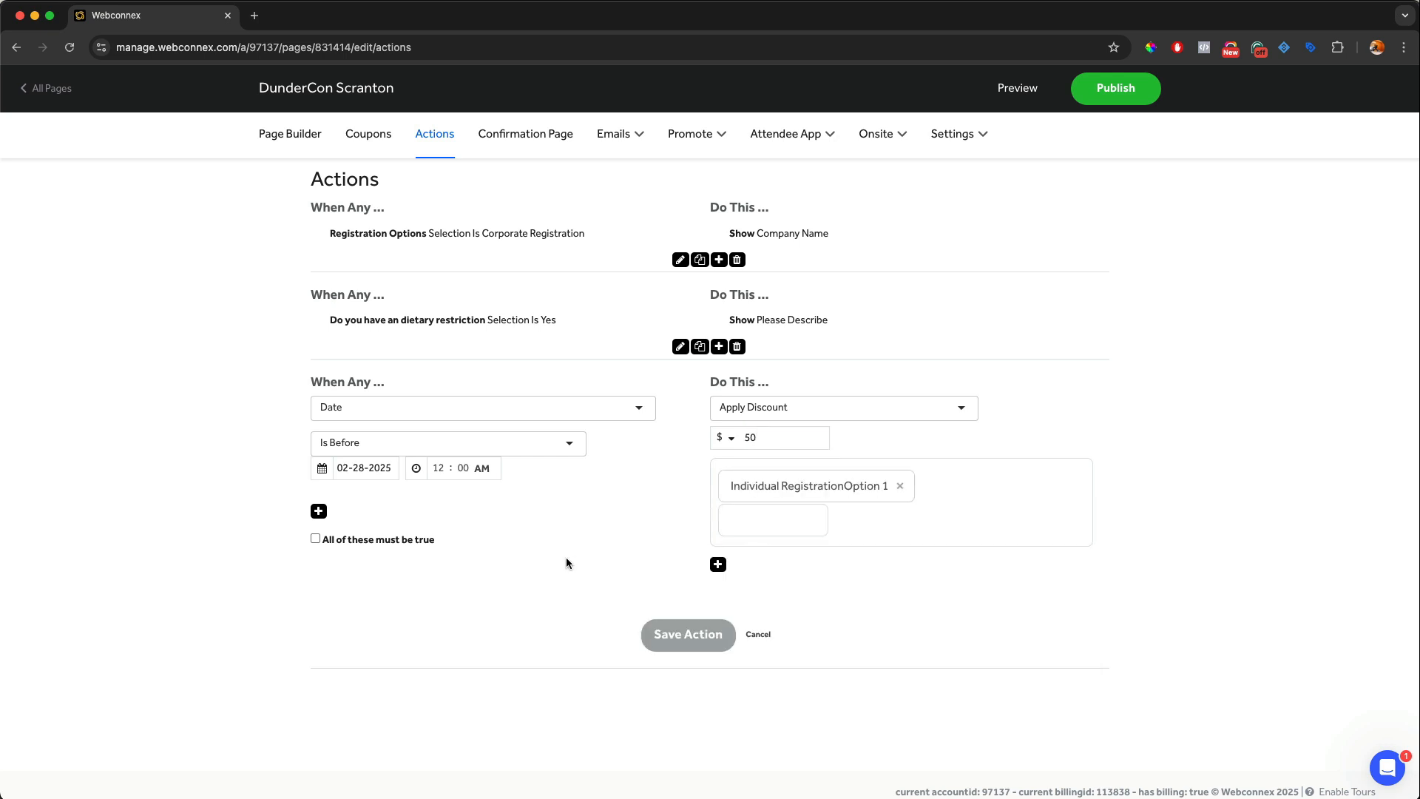
pyautogui.click(690, 635)
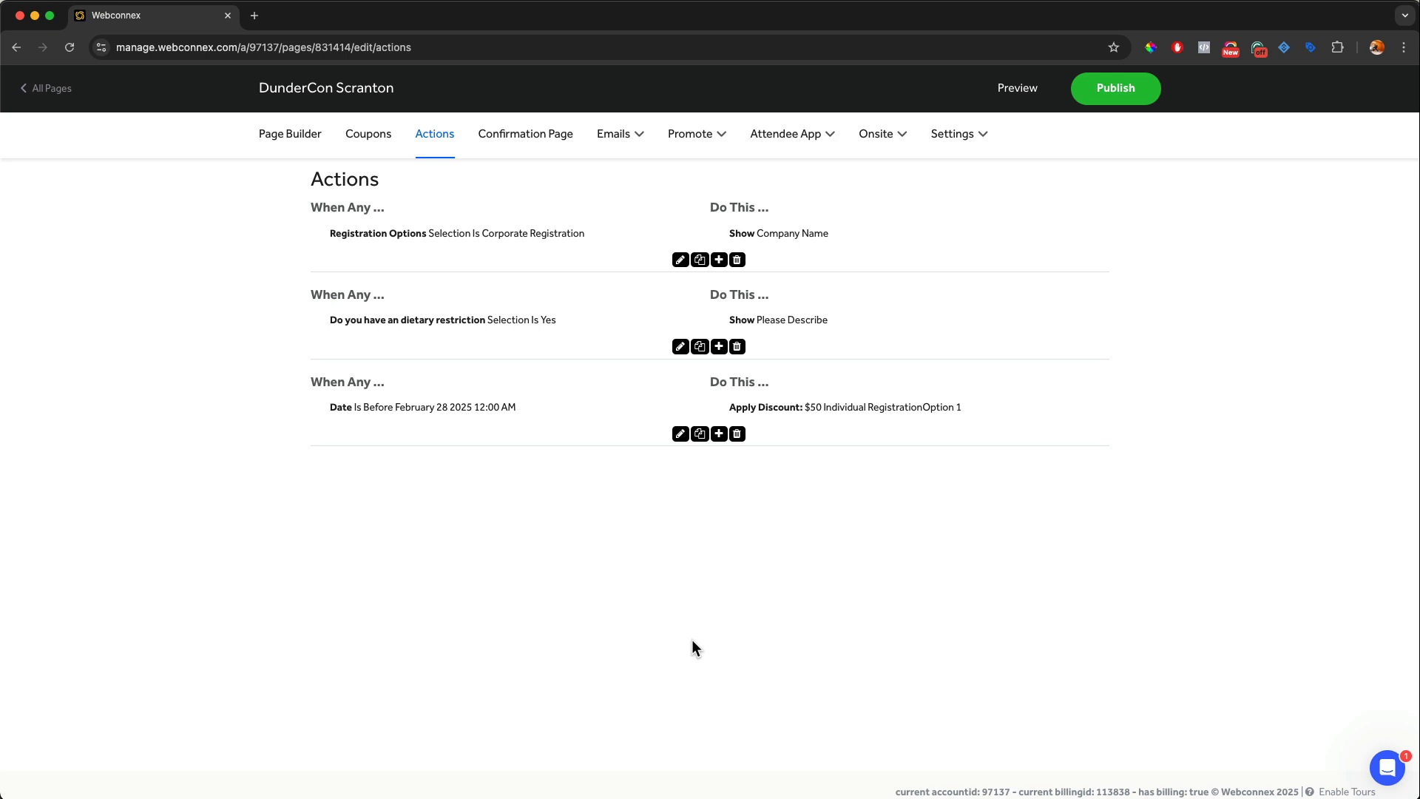
pyautogui.click(719, 434)
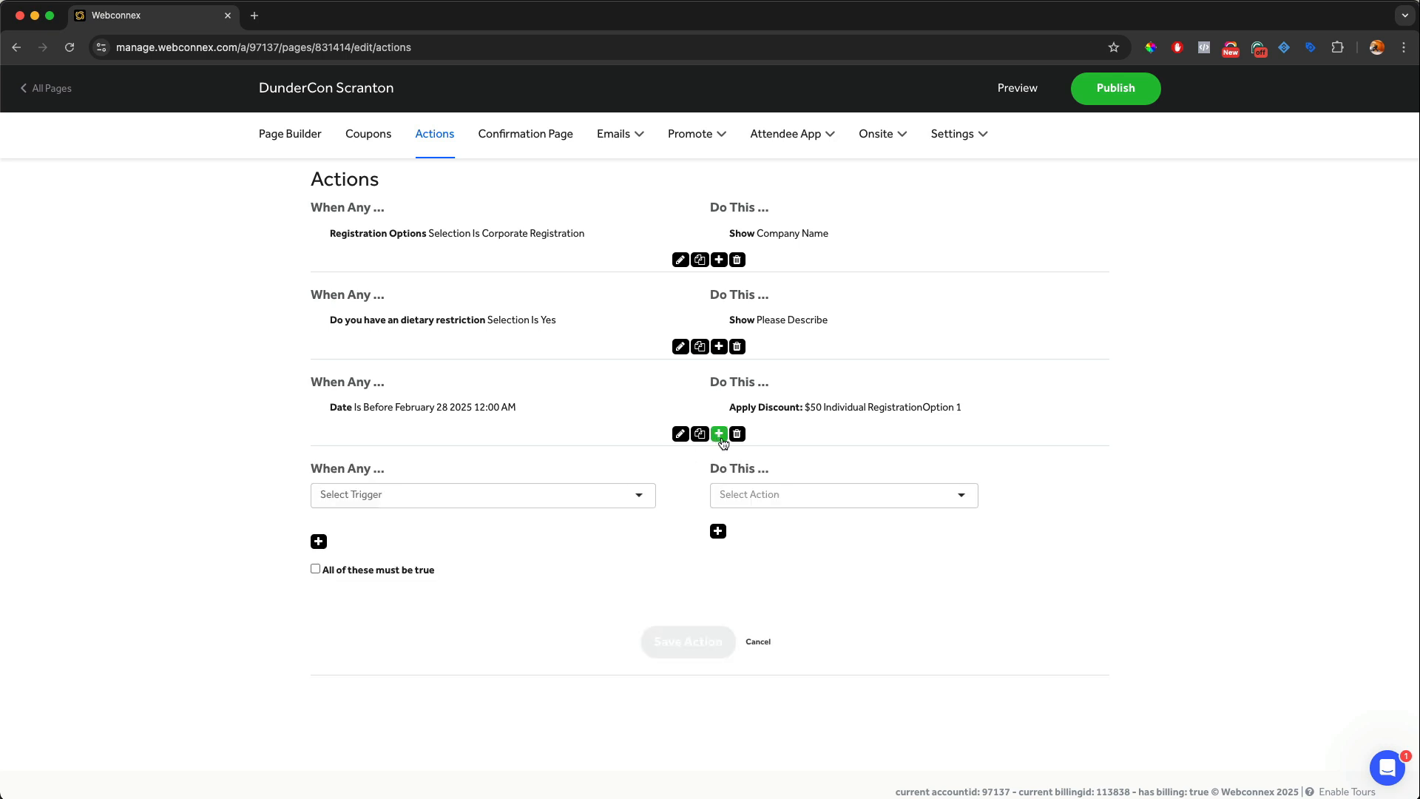
pyautogui.click(571, 497)
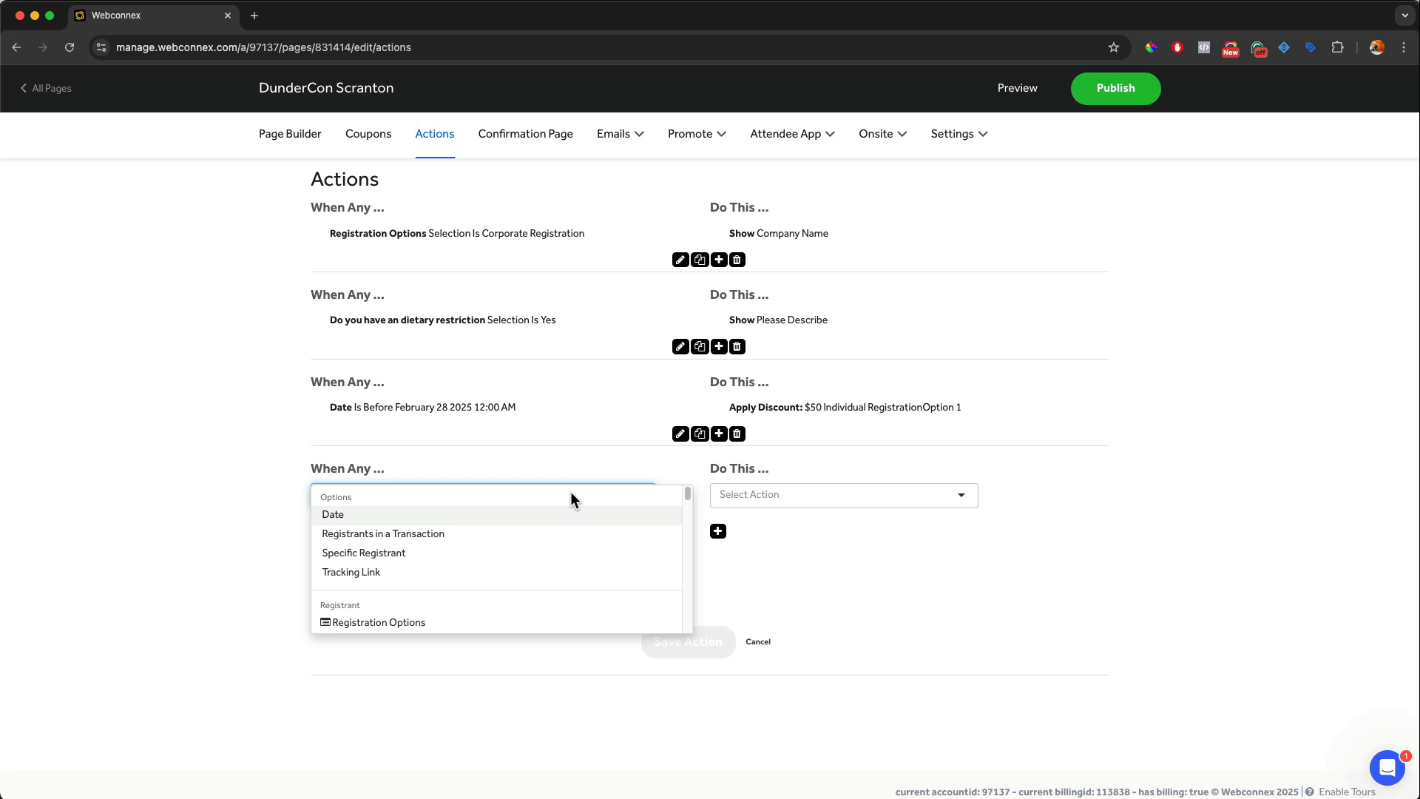
pyautogui.click(893, 533)
pyautogui.click(990, 494)
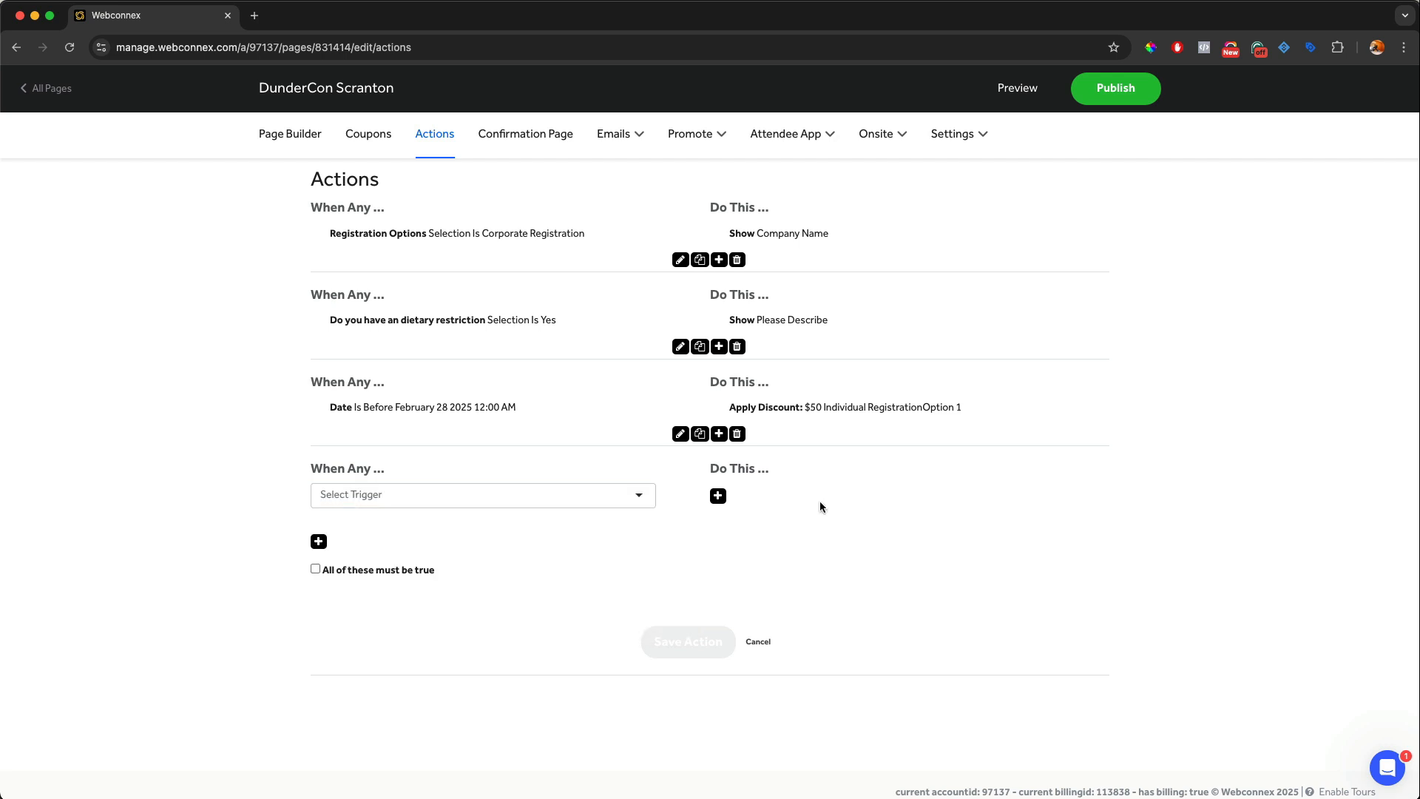
pyautogui.click(667, 493)
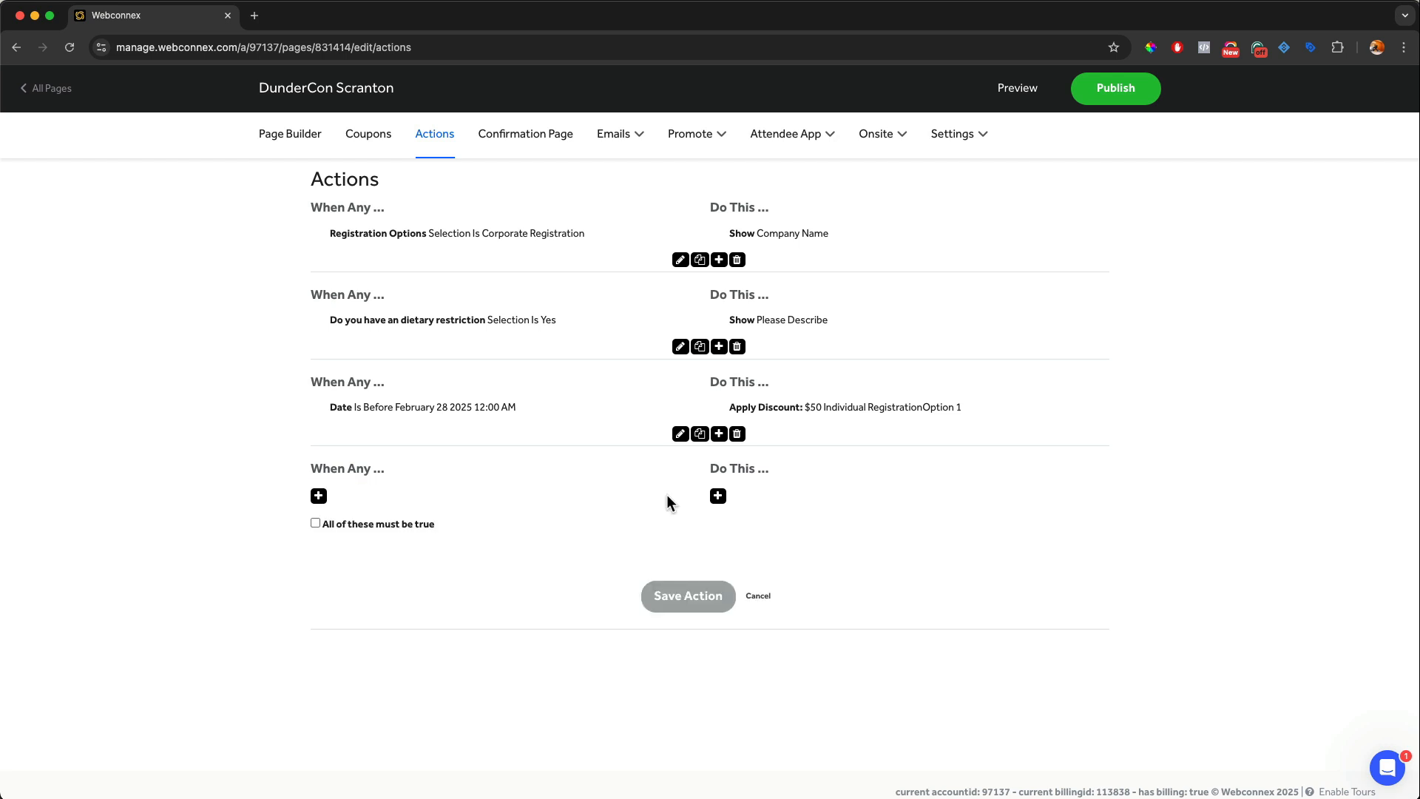
pyautogui.click(756, 595)
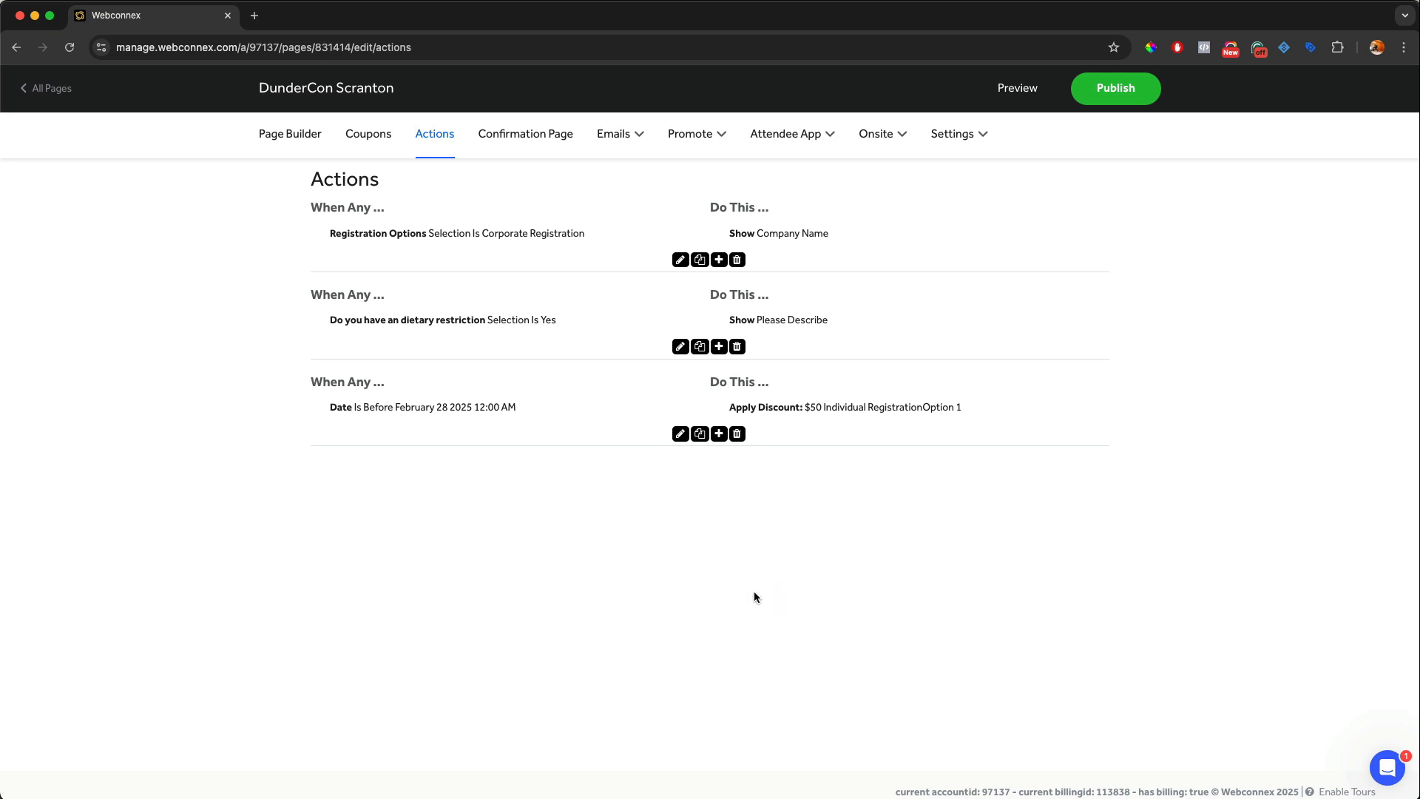
# - Preview the page, check the Individual Registration price by choosing that option, and close the preview
pyautogui.click(1022, 95)
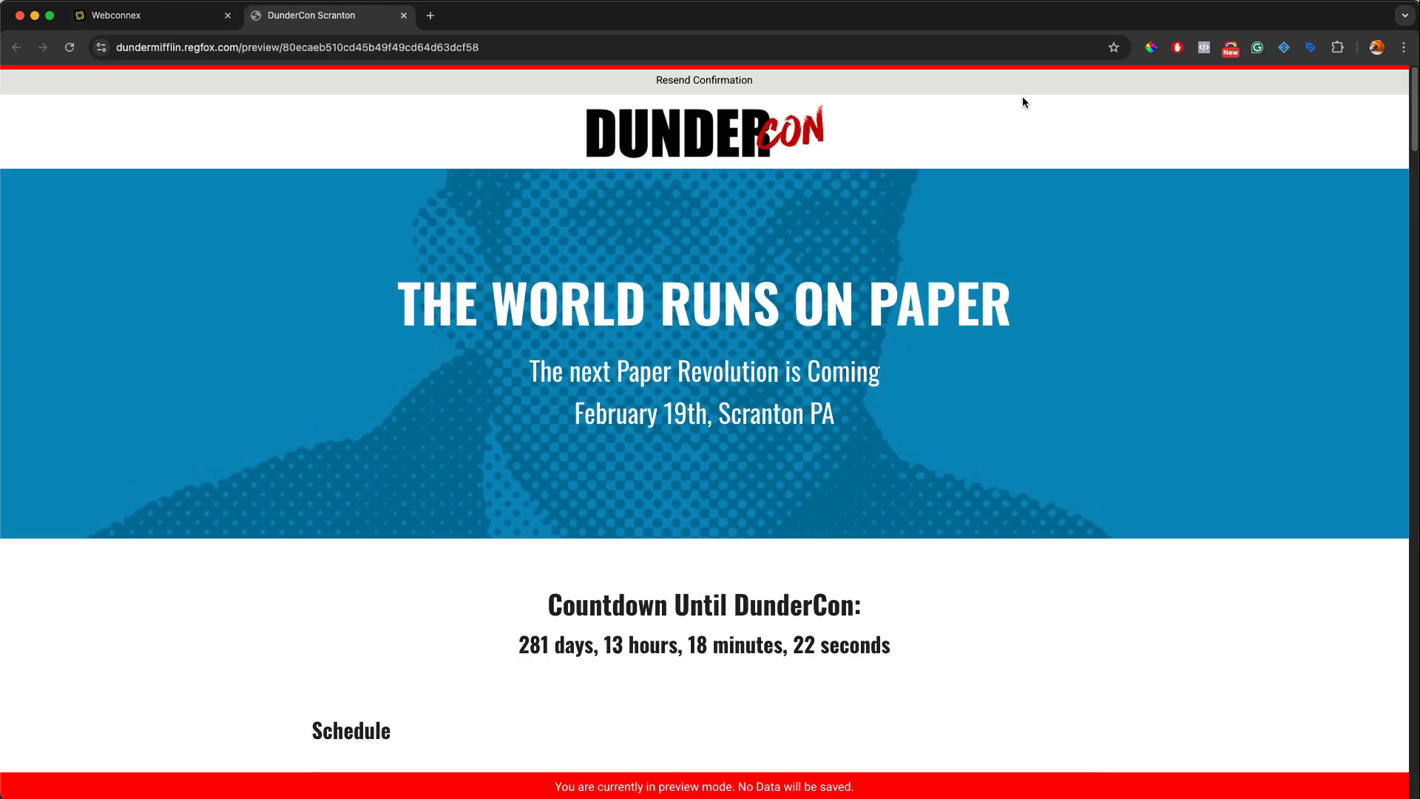
pyautogui.scroll(-7, 1080, 298)
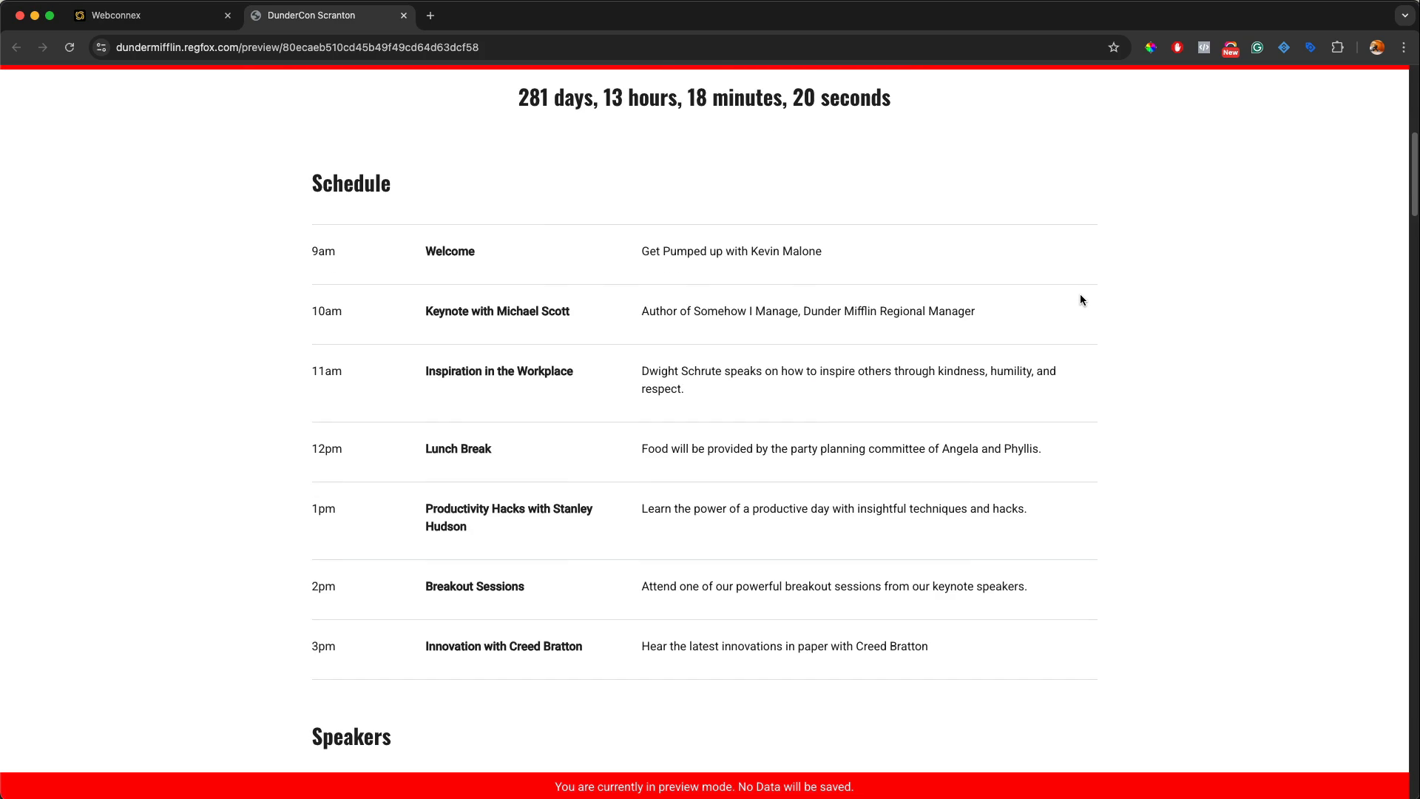
pyautogui.scroll(-12, 1079, 299)
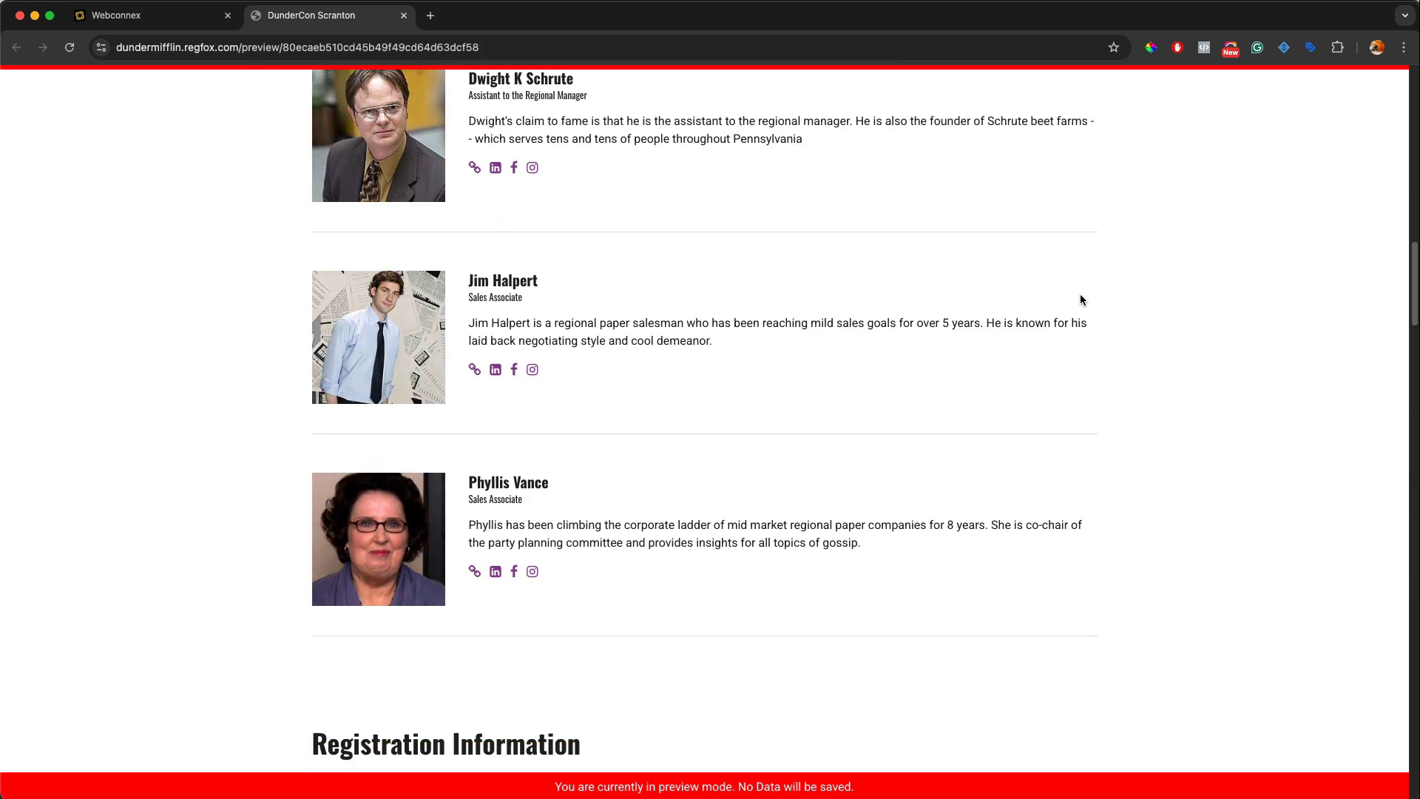
pyautogui.scroll(-4, 1079, 299)
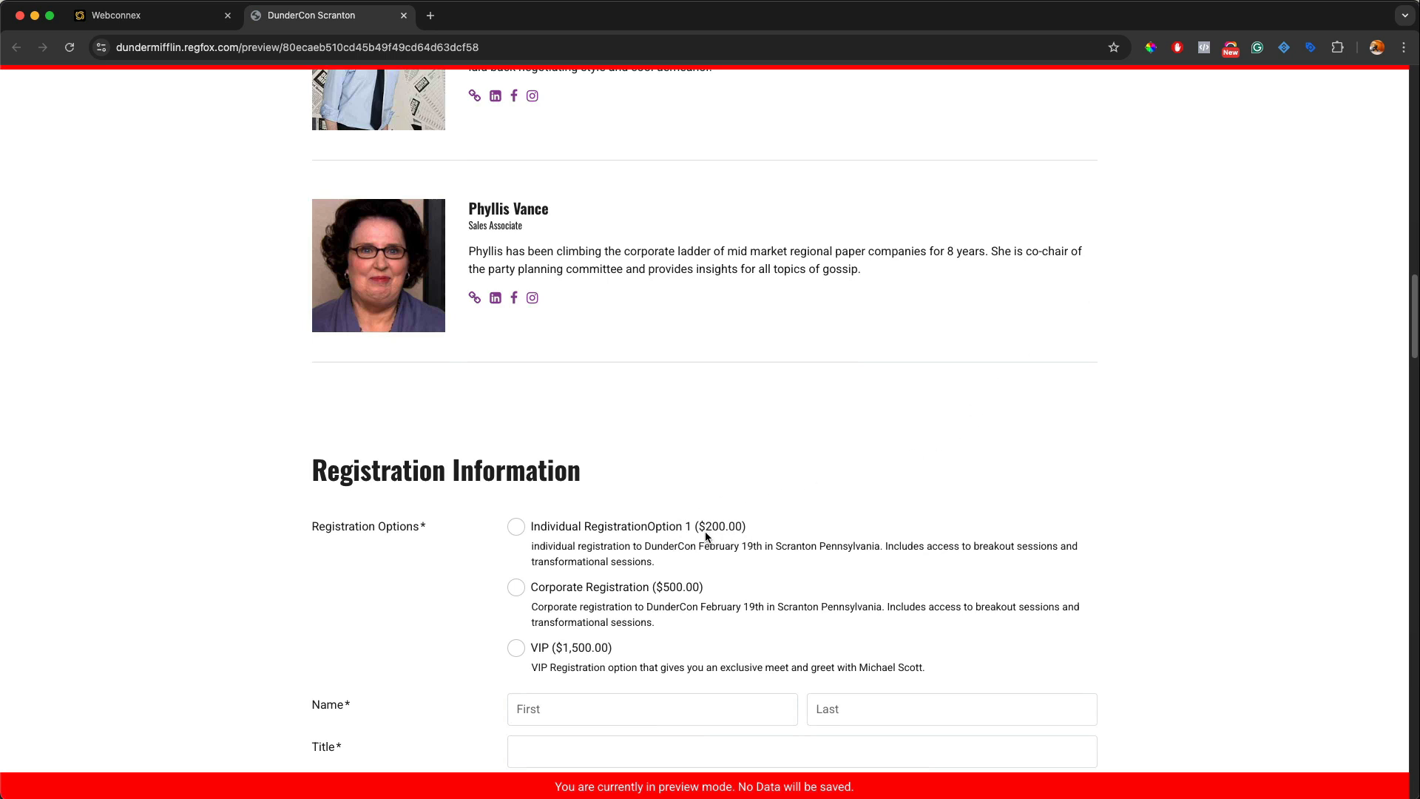
pyautogui.click(566, 530)
pyautogui.click(404, 16)
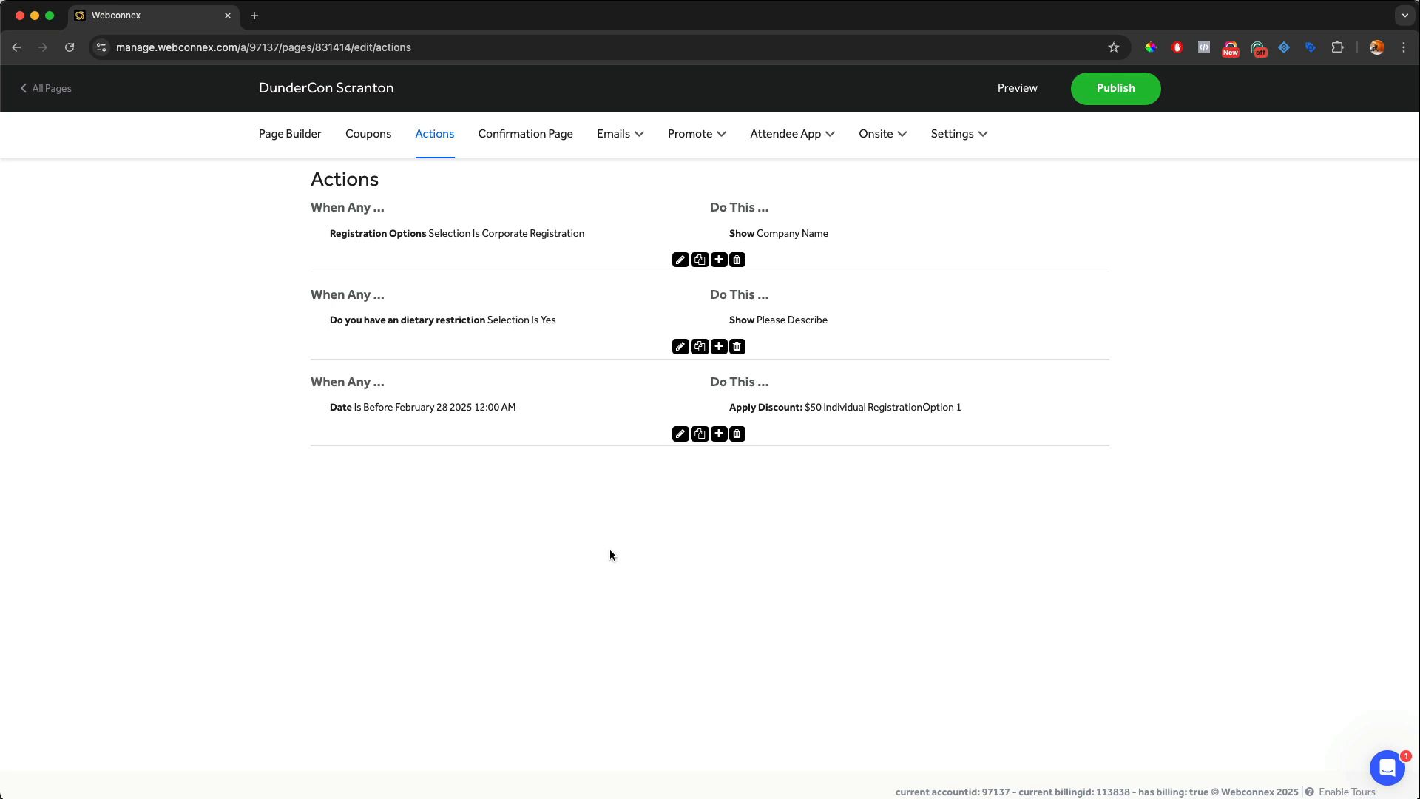
# - Create a new page coupon, entering a first name as its description and the same name in lowercase as its code
pyautogui.click(383, 132)
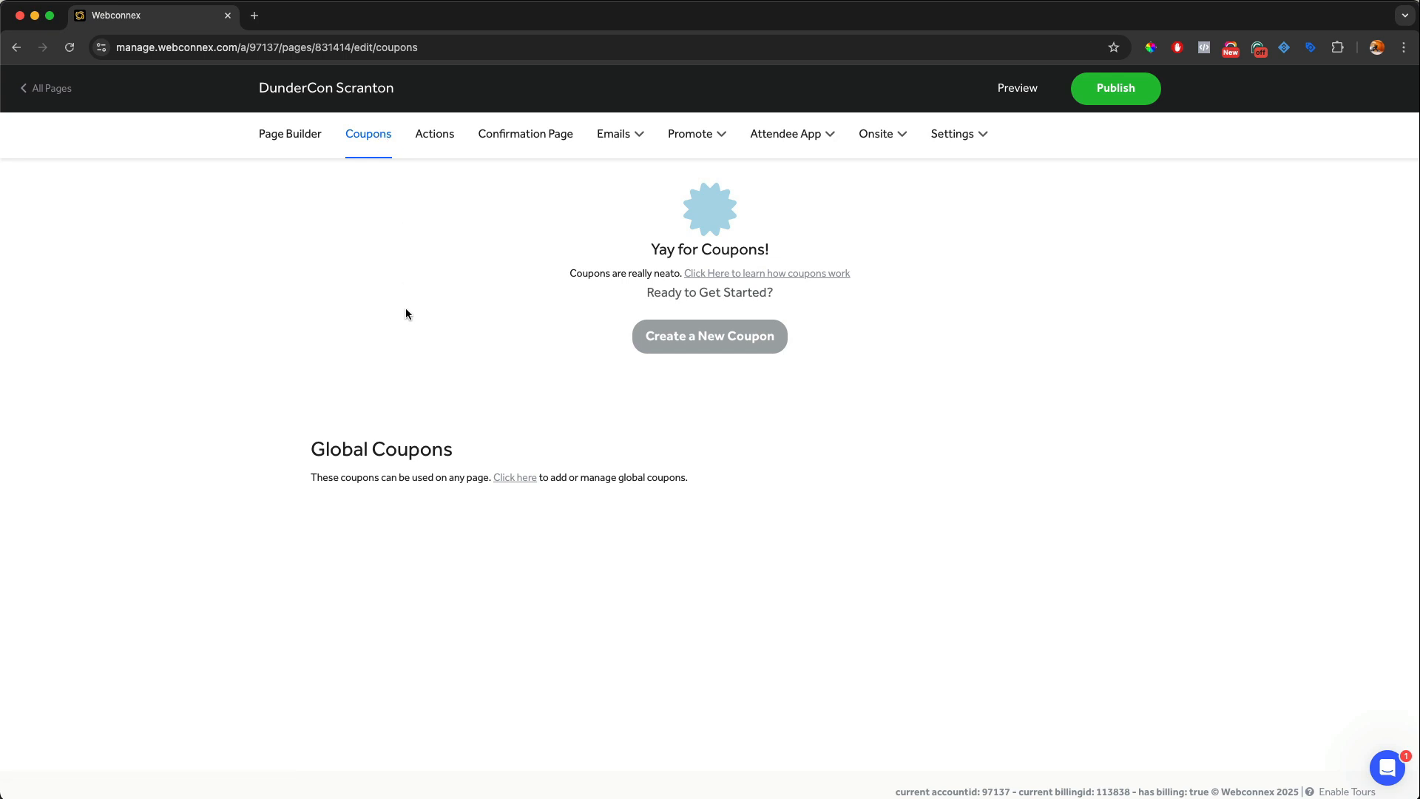
pyautogui.click(641, 333)
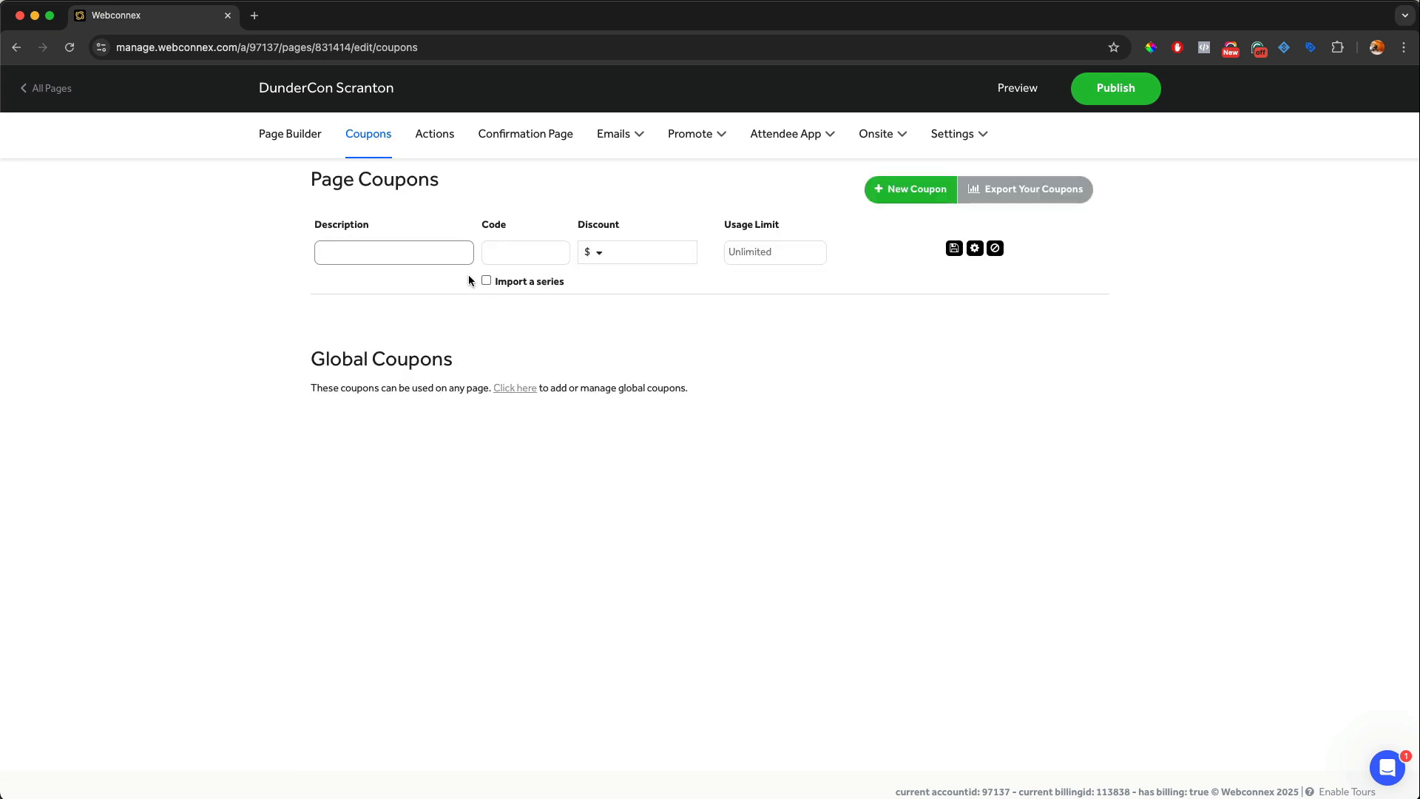
pyautogui.write('Eric')
pyautogui.press('Tab')
pyautogui.write('eric')
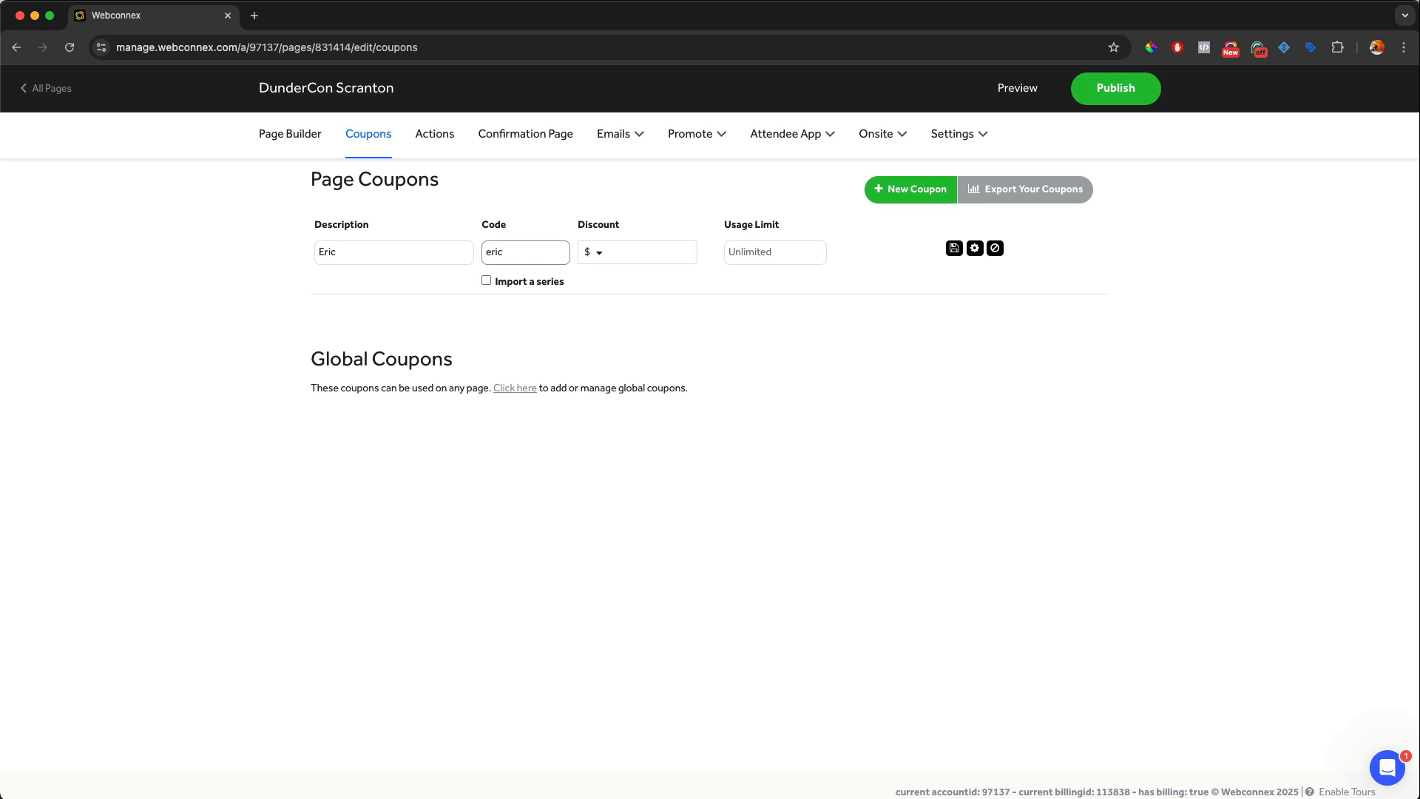
# - Set the coupon's discount to 100% with a usage limit of 1 and save it
pyautogui.click(613, 252)
pyautogui.click(596, 253)
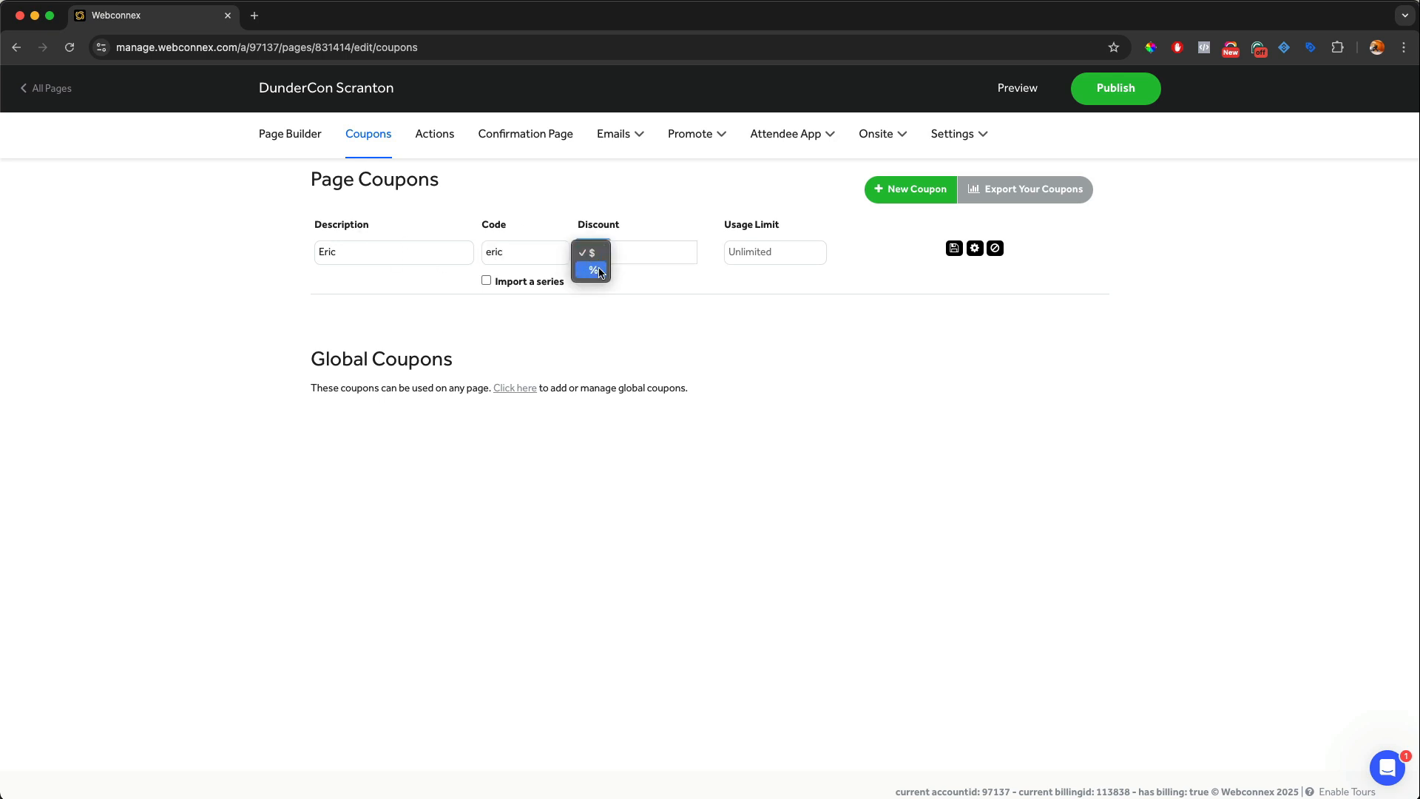
pyautogui.click(591, 270)
pyautogui.click(619, 258)
pyautogui.write('100')
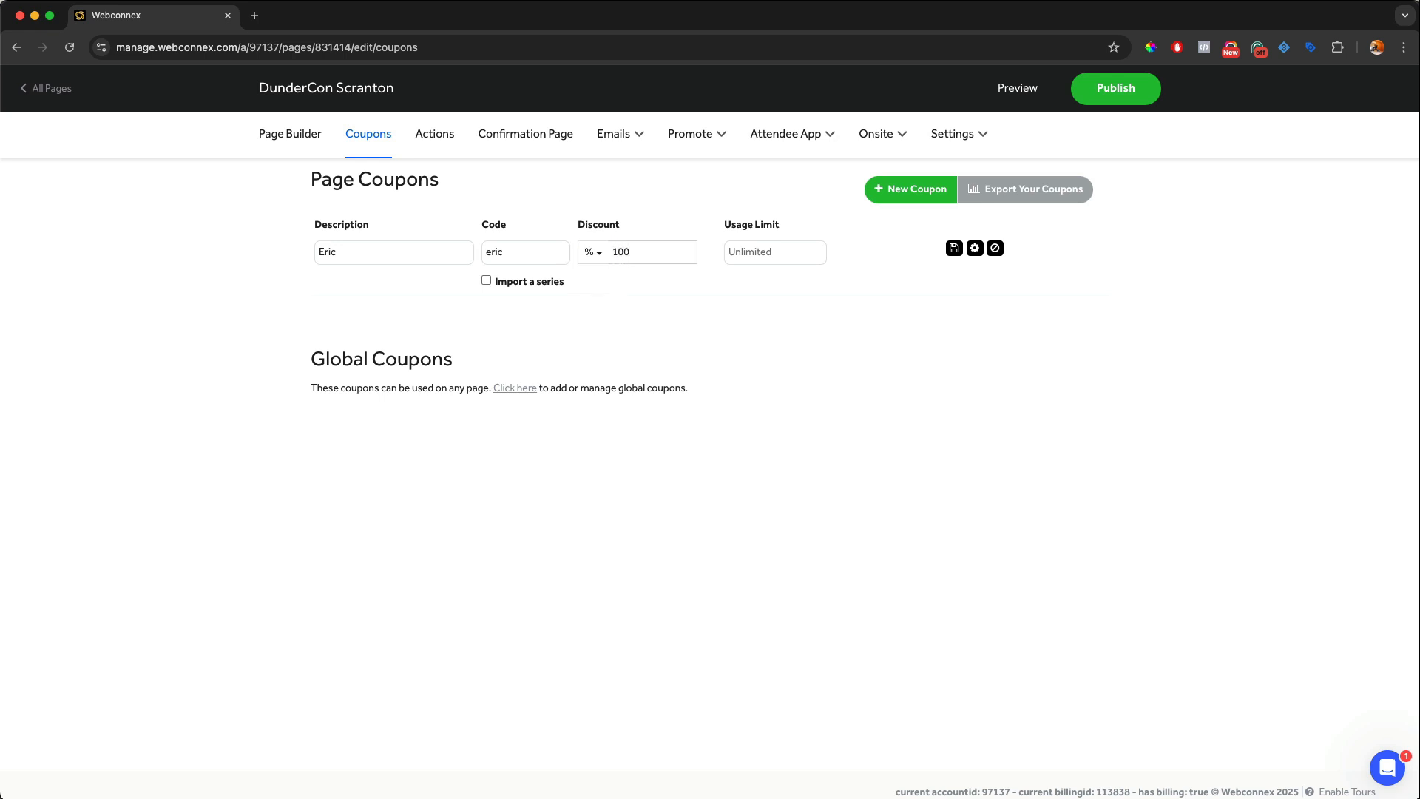
pyautogui.click(761, 249)
pyautogui.write('1')
pyautogui.click(949, 250)
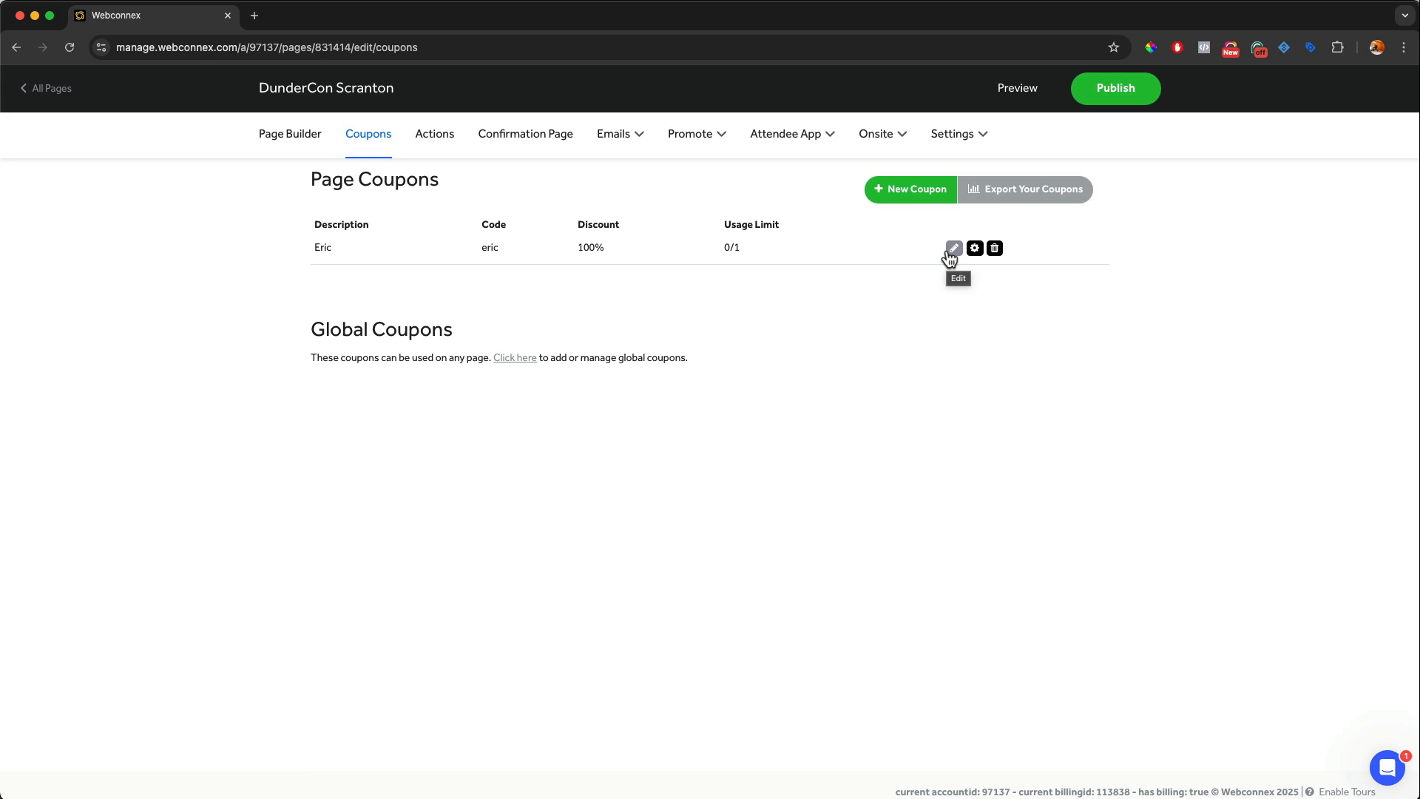
# - Preview the page and choose Individual Registration under Registration Options
pyautogui.click(1016, 98)
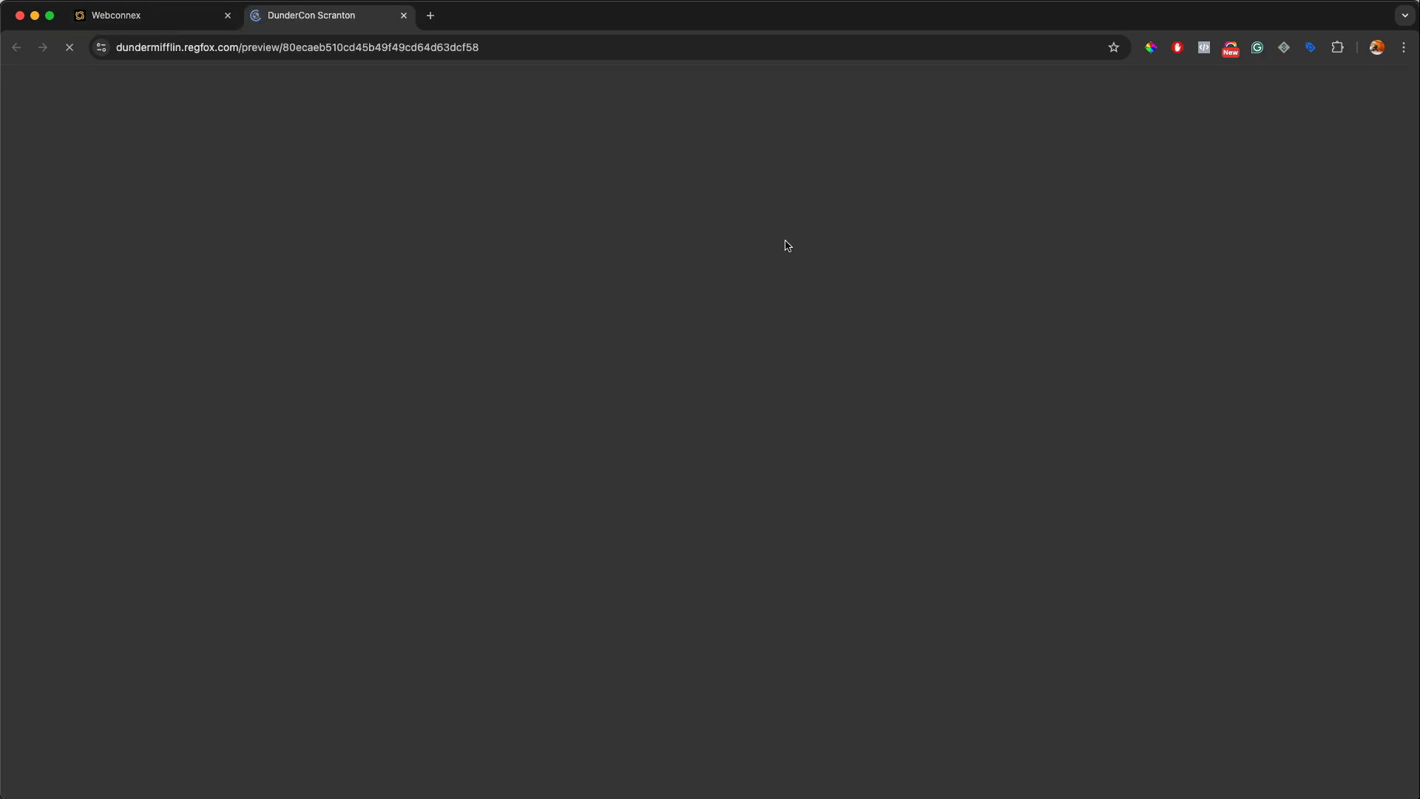
pyautogui.scroll(-20, 786, 244)
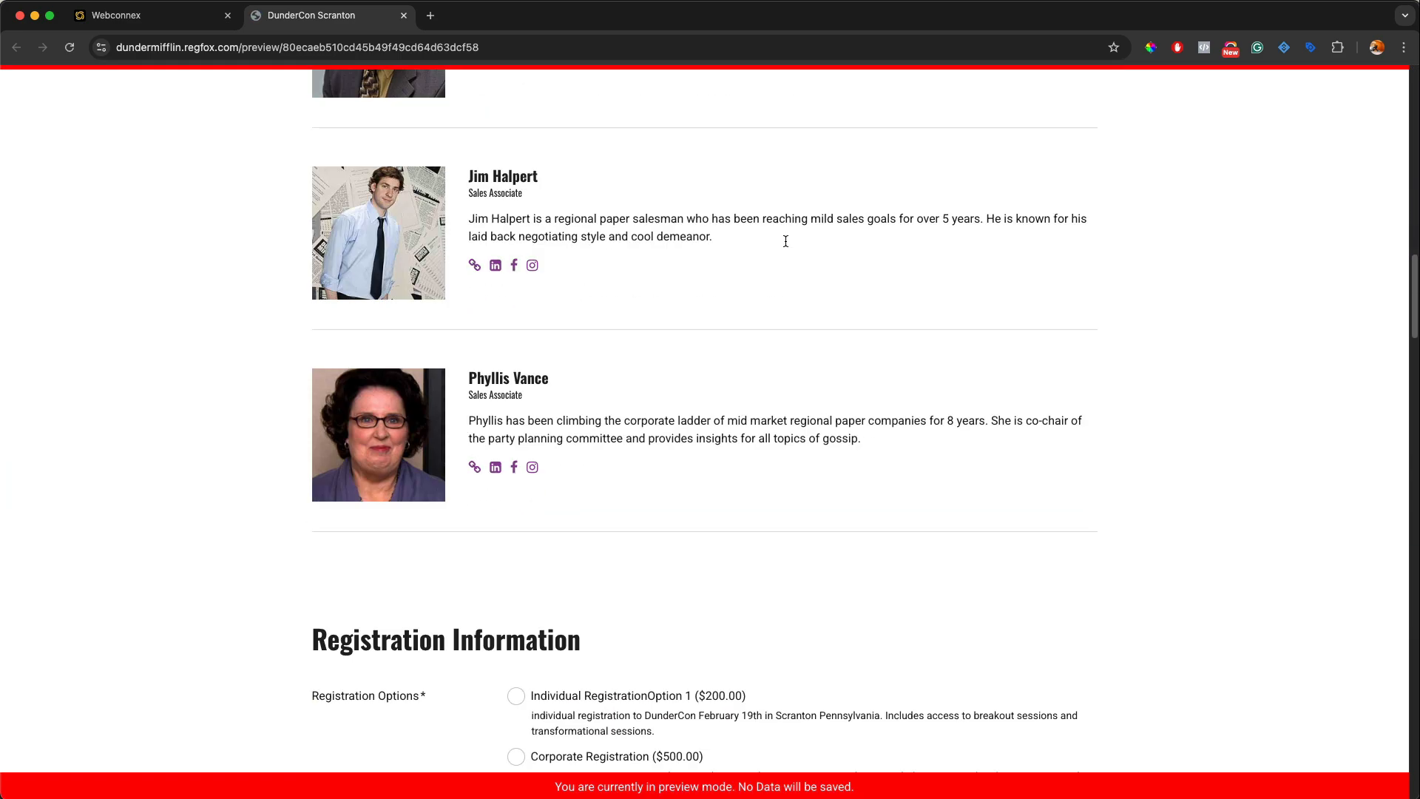
pyautogui.scroll(-8, 786, 244)
pyautogui.scroll(2, 786, 244)
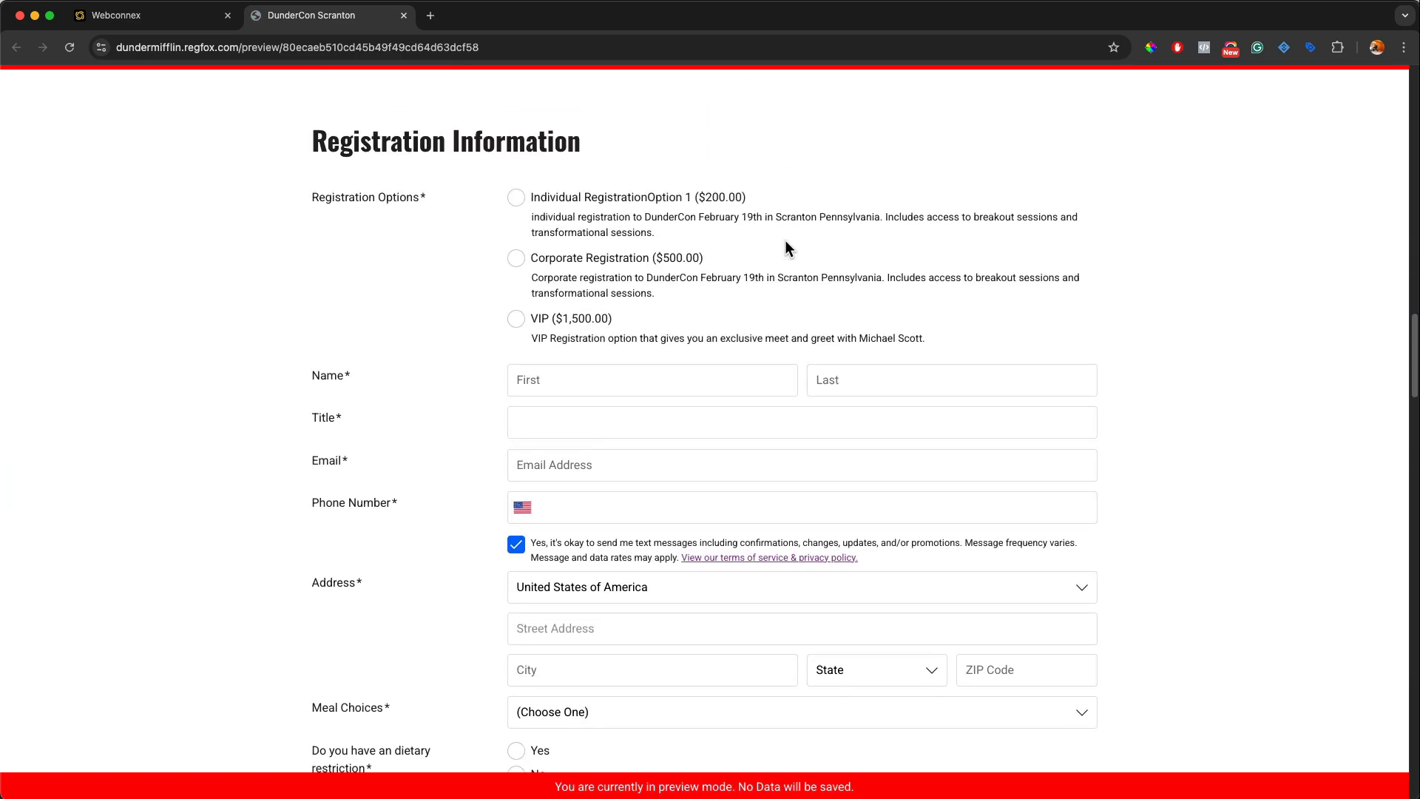
pyautogui.click(516, 198)
# - Test the new coupon by applying its code in the order summary, review the remaining form and close the preview
pyautogui.scroll(-20, 725, 298)
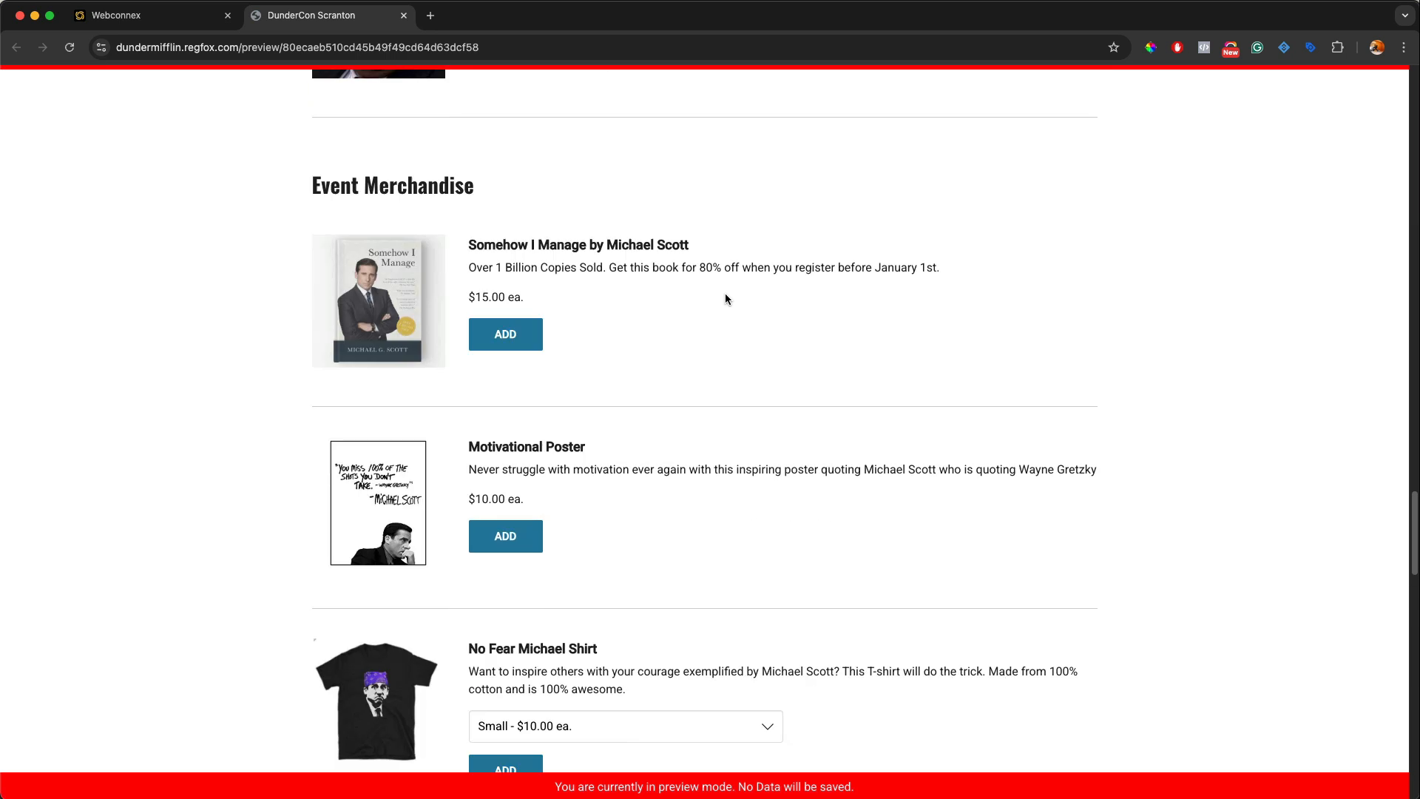
pyautogui.scroll(-7, 725, 298)
pyautogui.click(646, 381)
pyautogui.write('er')
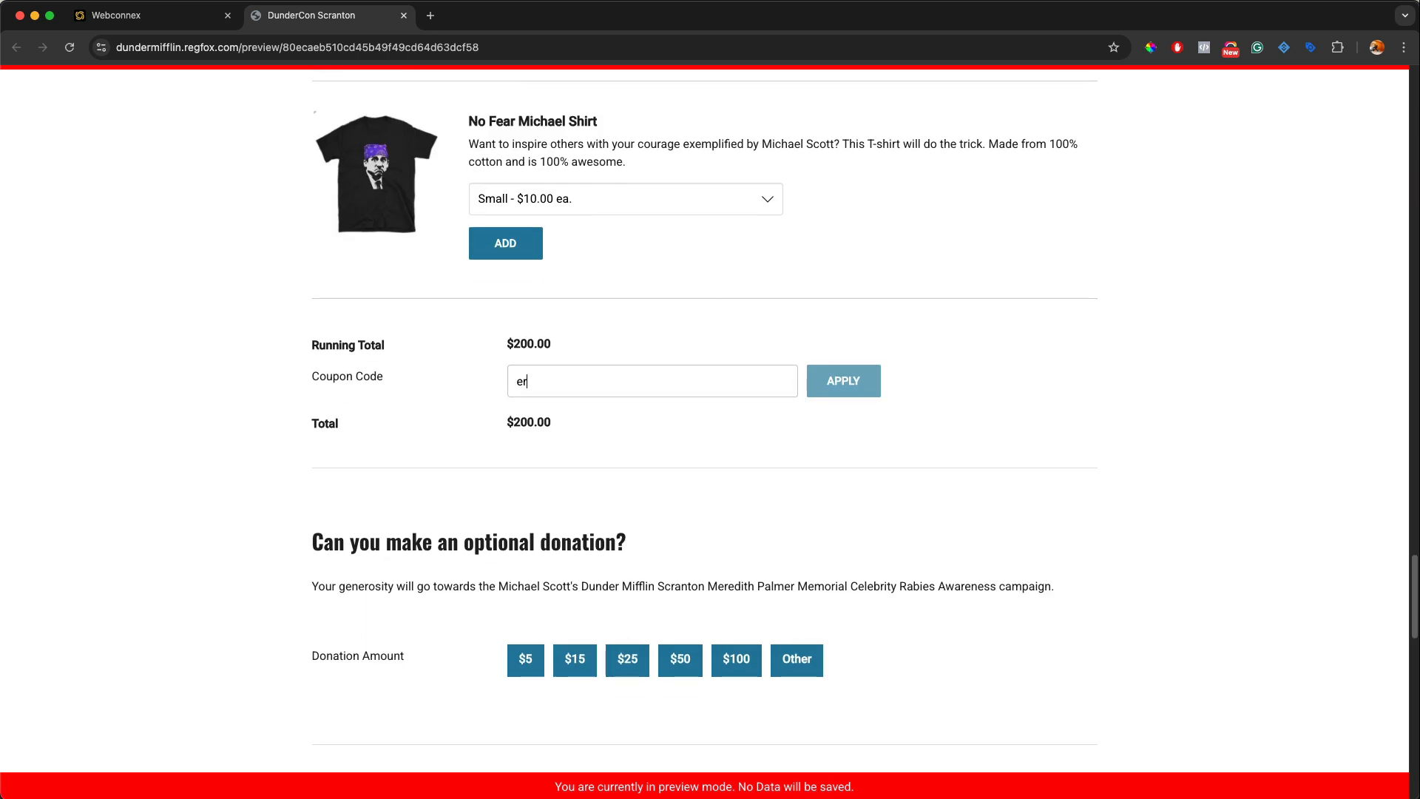
pyautogui.write('ic')
pyautogui.click(836, 379)
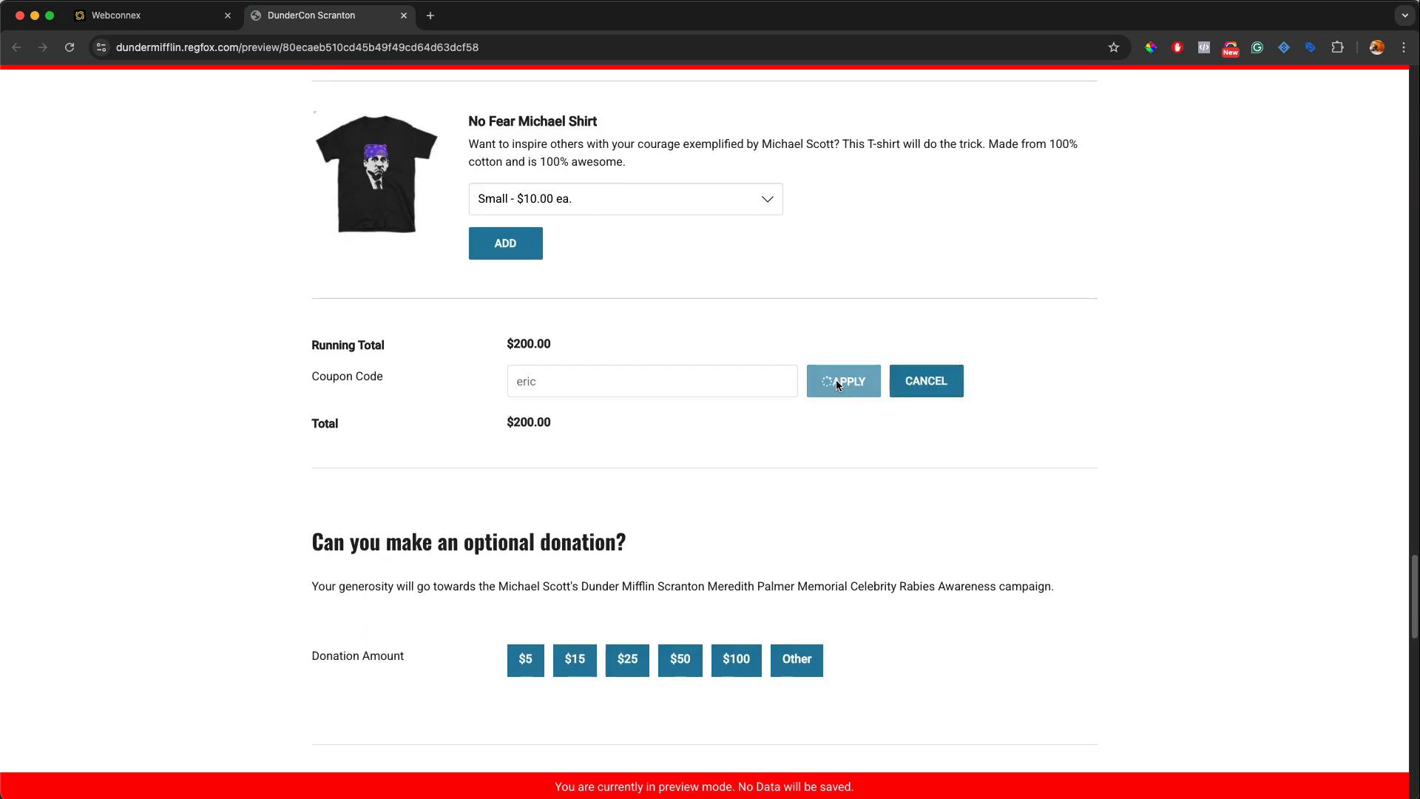
pyautogui.scroll(-15, 837, 383)
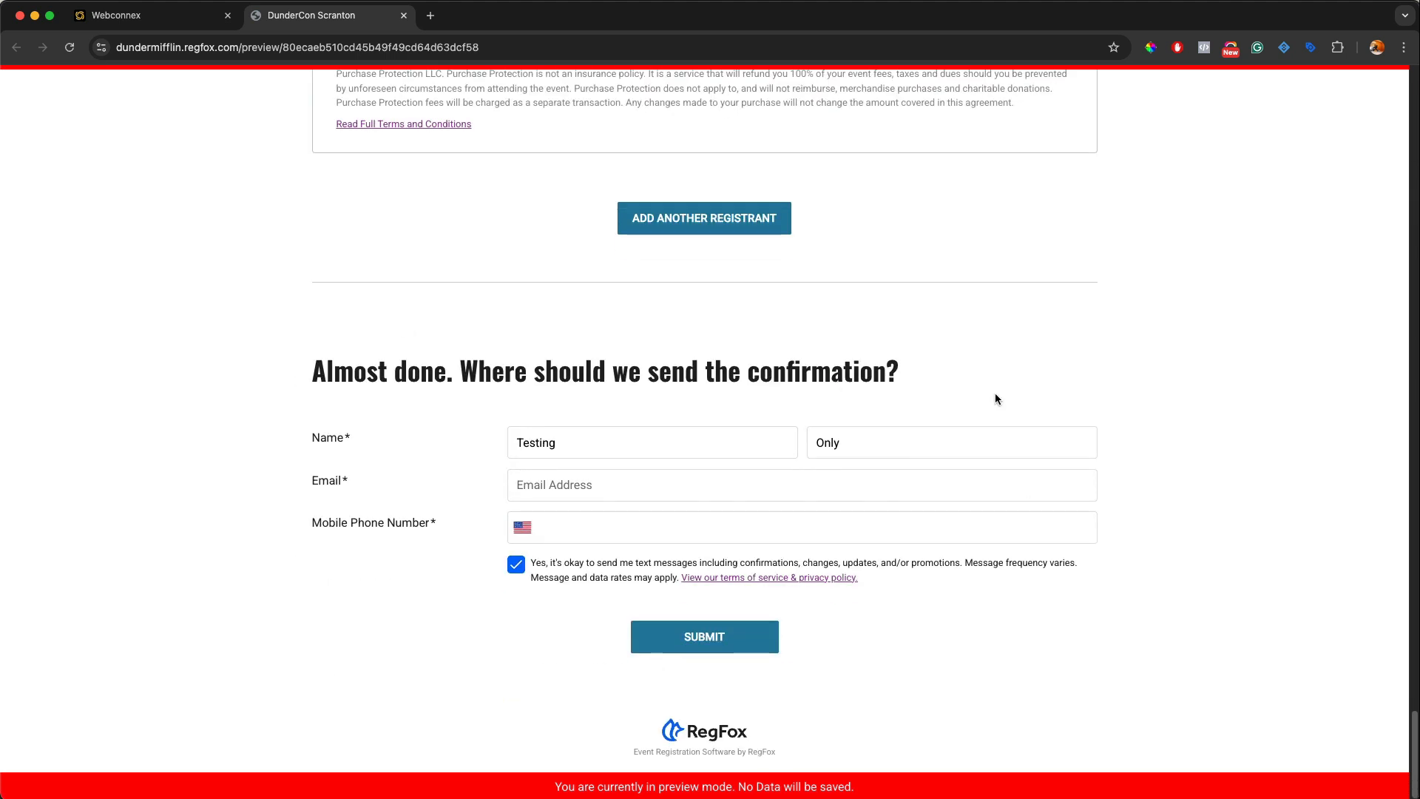
pyautogui.click(404, 15)
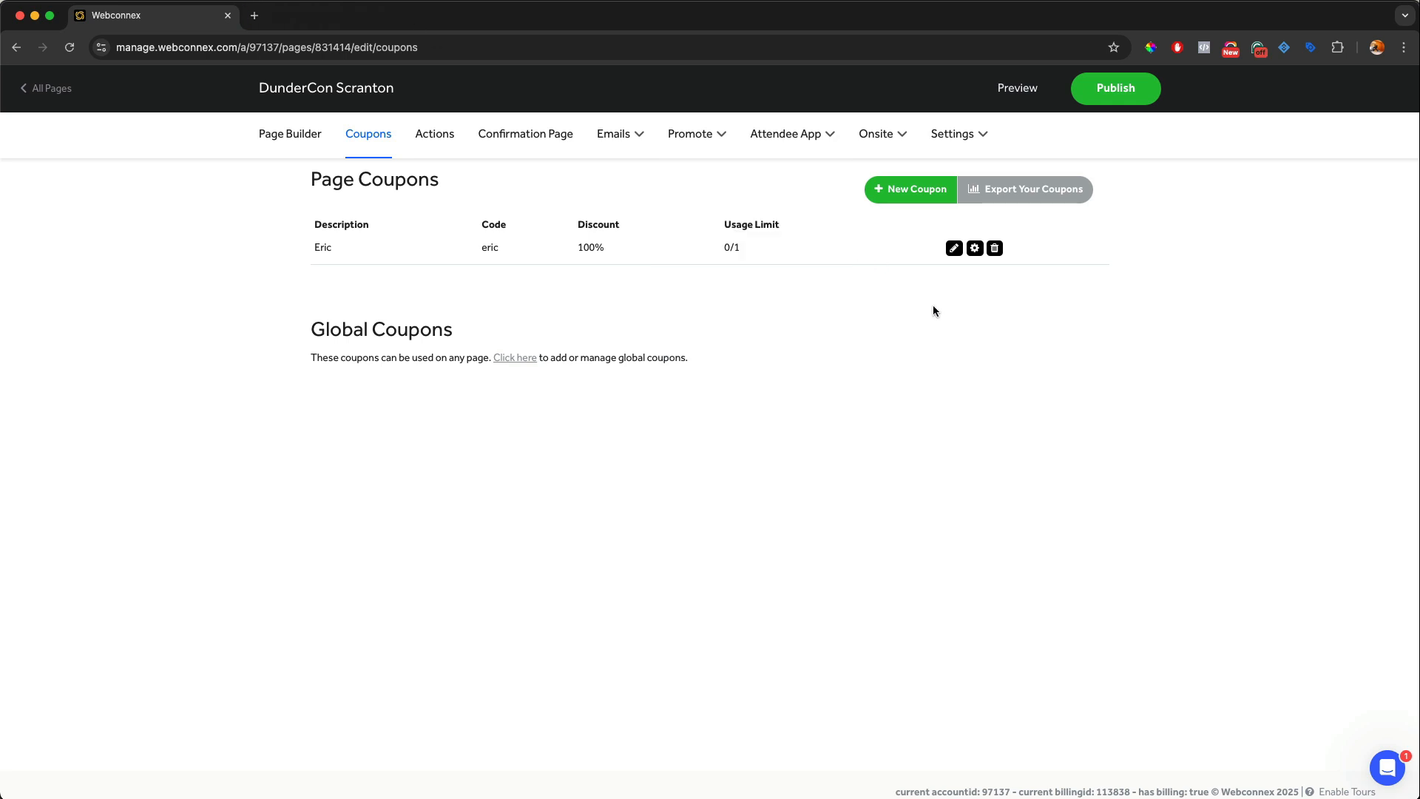
# - Restrict the 100% coupon's discount to the Individual RegistrationOption 1 field and save the coupon
pyautogui.click(954, 251)
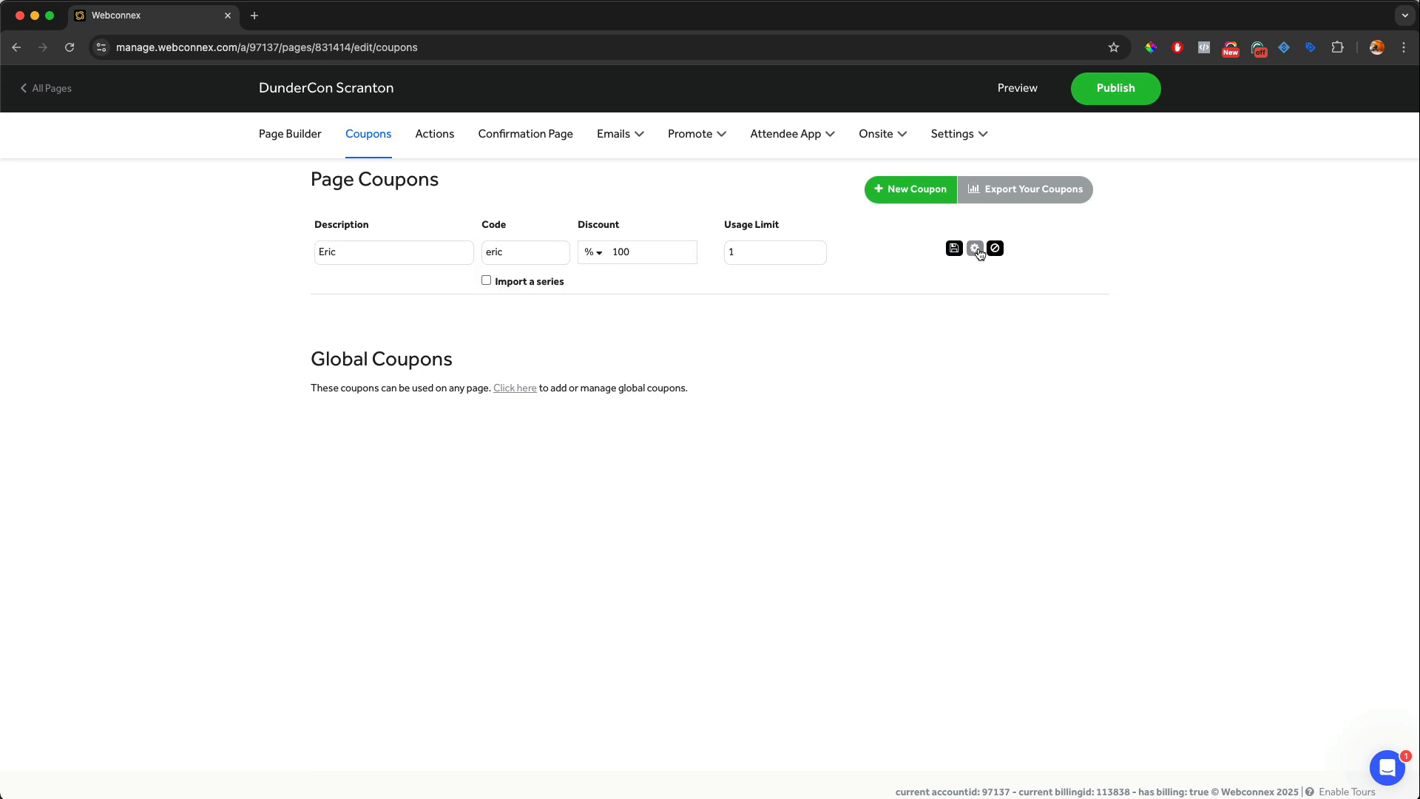
pyautogui.click(976, 250)
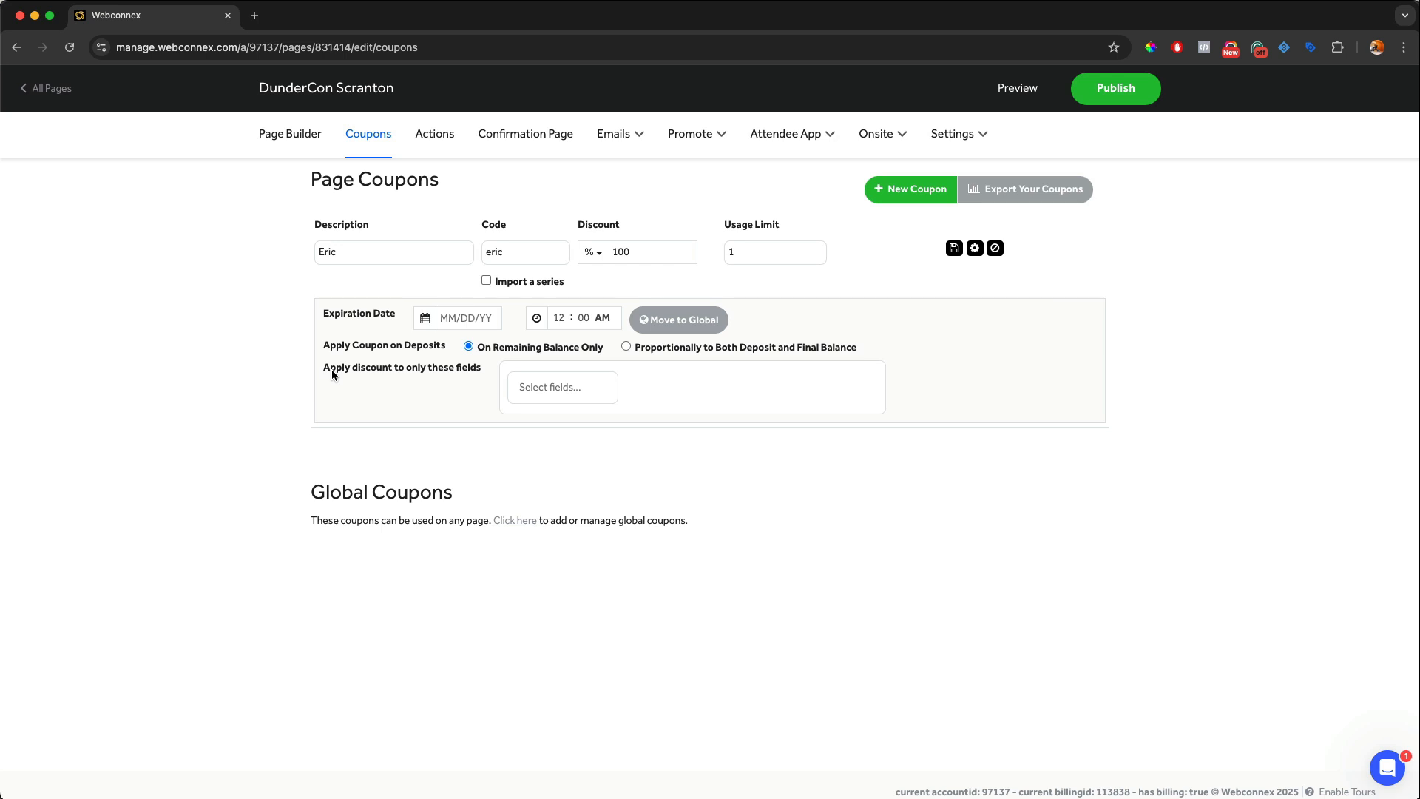
pyautogui.click(541, 387)
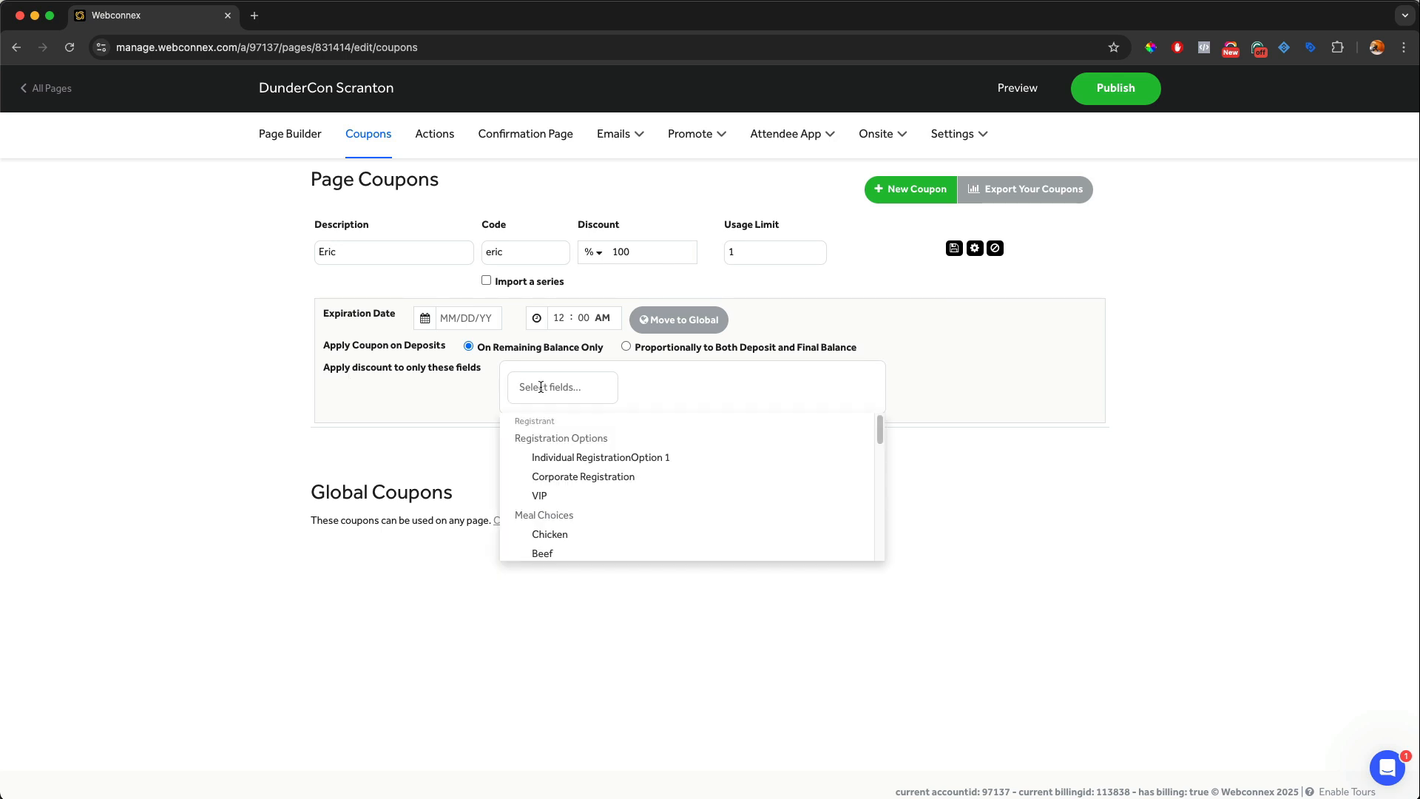
pyautogui.click(556, 453)
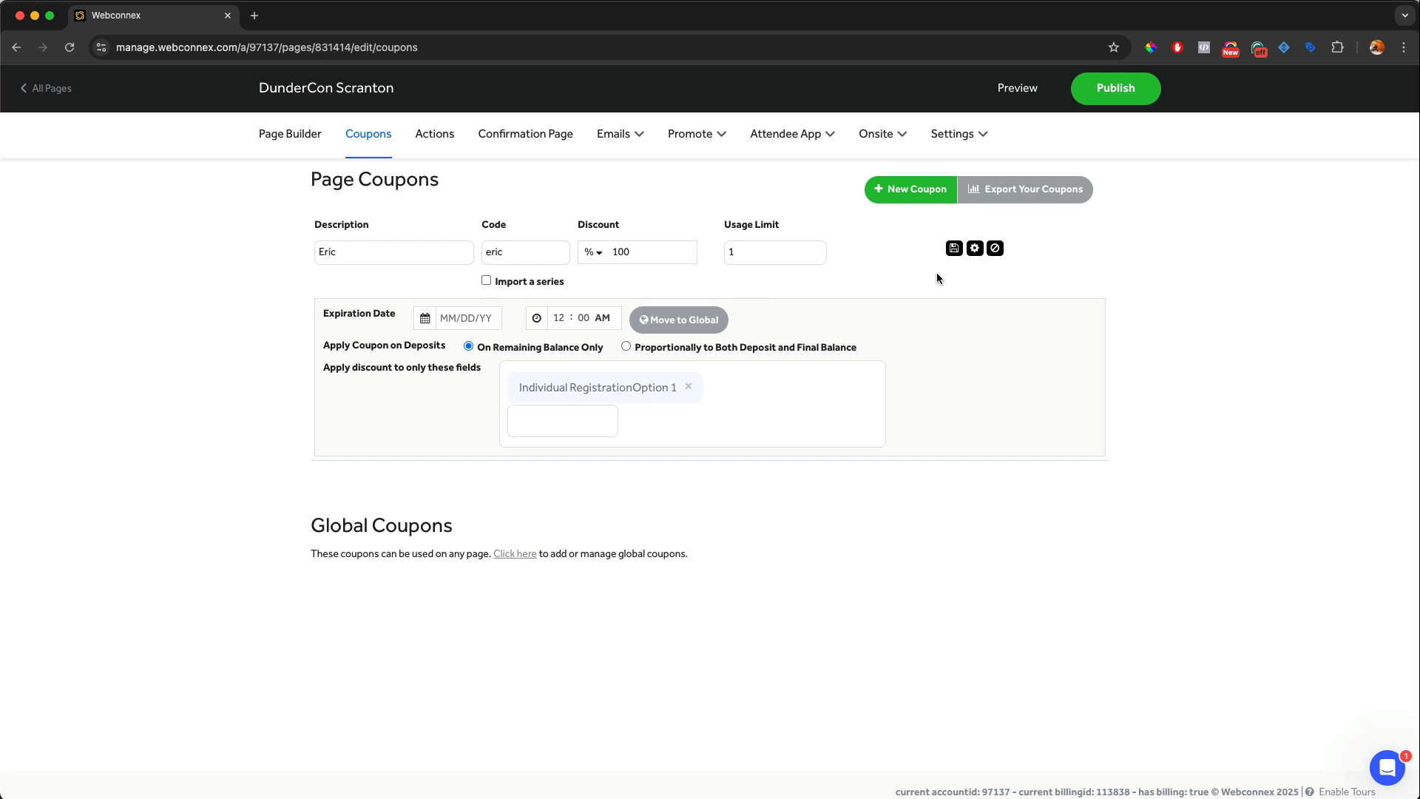
pyautogui.click(954, 249)
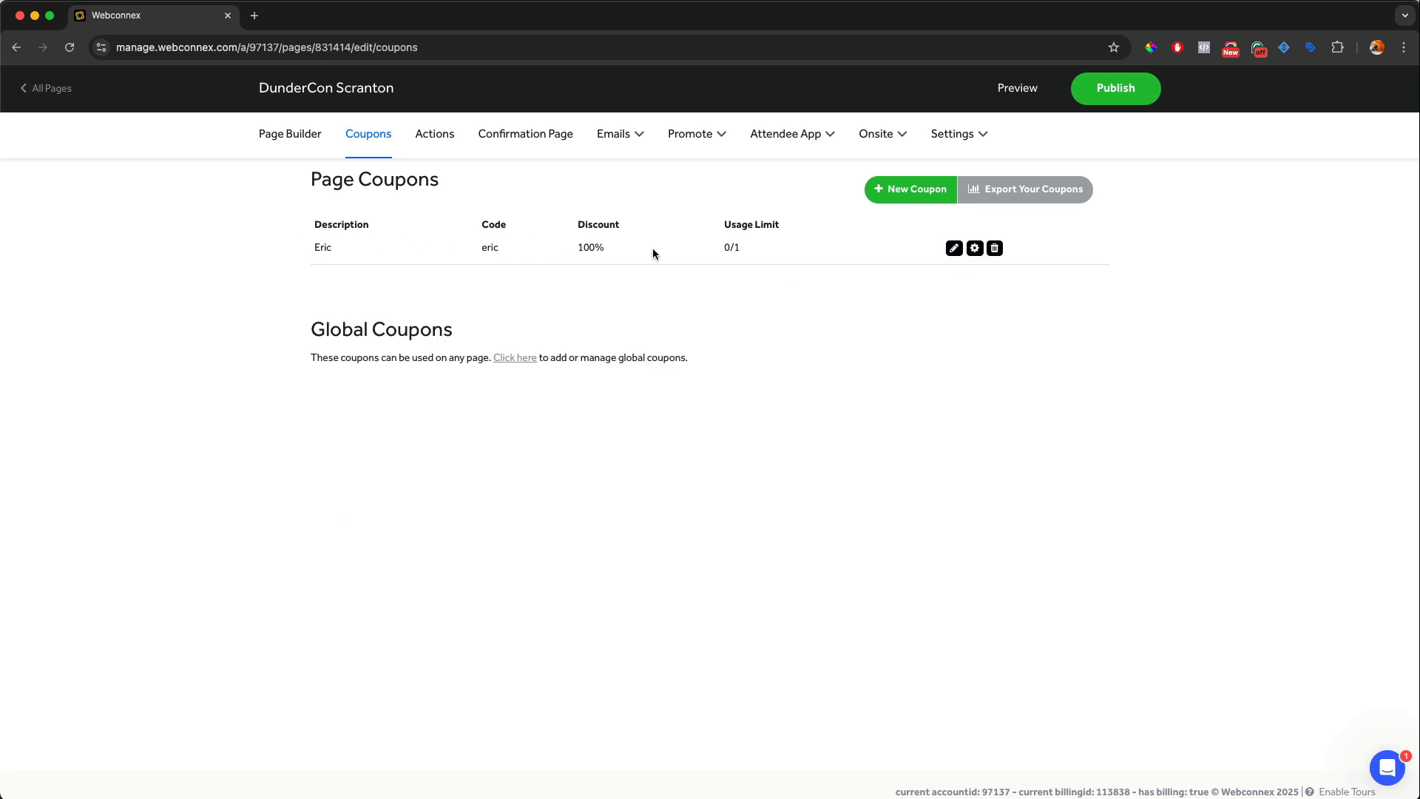
# - Create and save a page coupon with description and code test, a $40 discount and unlimited usage, and check its advanced settings
pyautogui.click(924, 206)
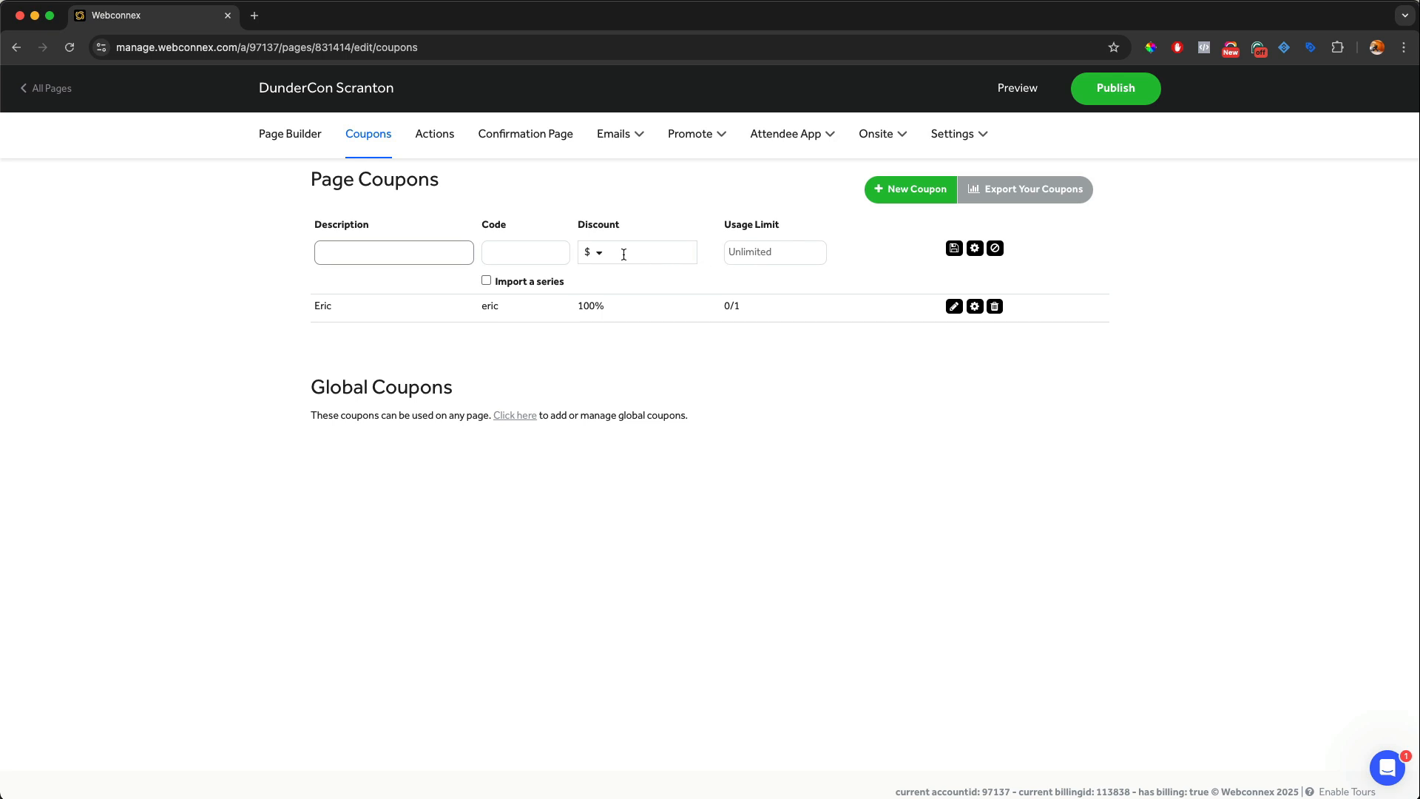
pyautogui.write('test')
pyautogui.click(498, 253)
pyautogui.write('test')
pyautogui.click(621, 252)
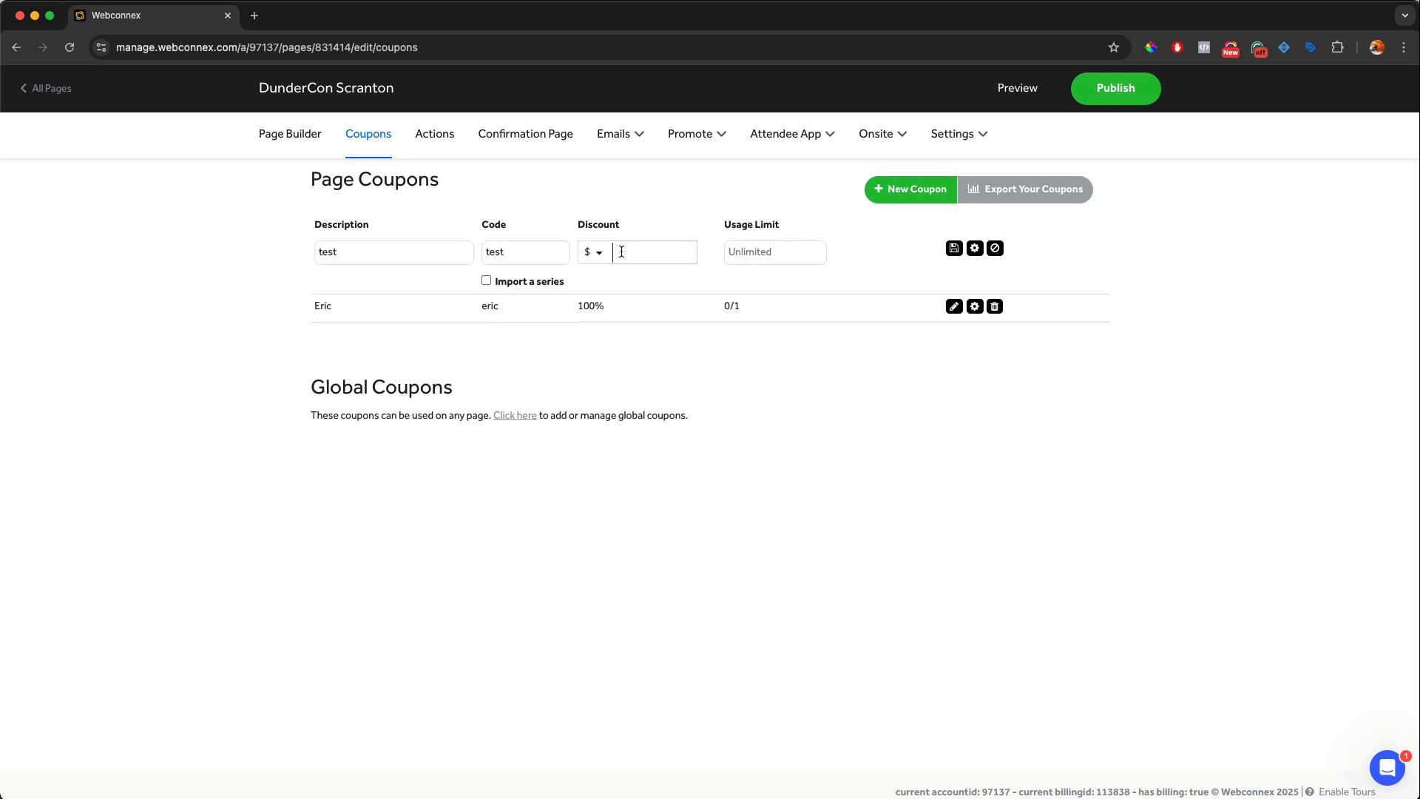
pyautogui.write('40')
pyautogui.click(730, 252)
pyautogui.click(952, 248)
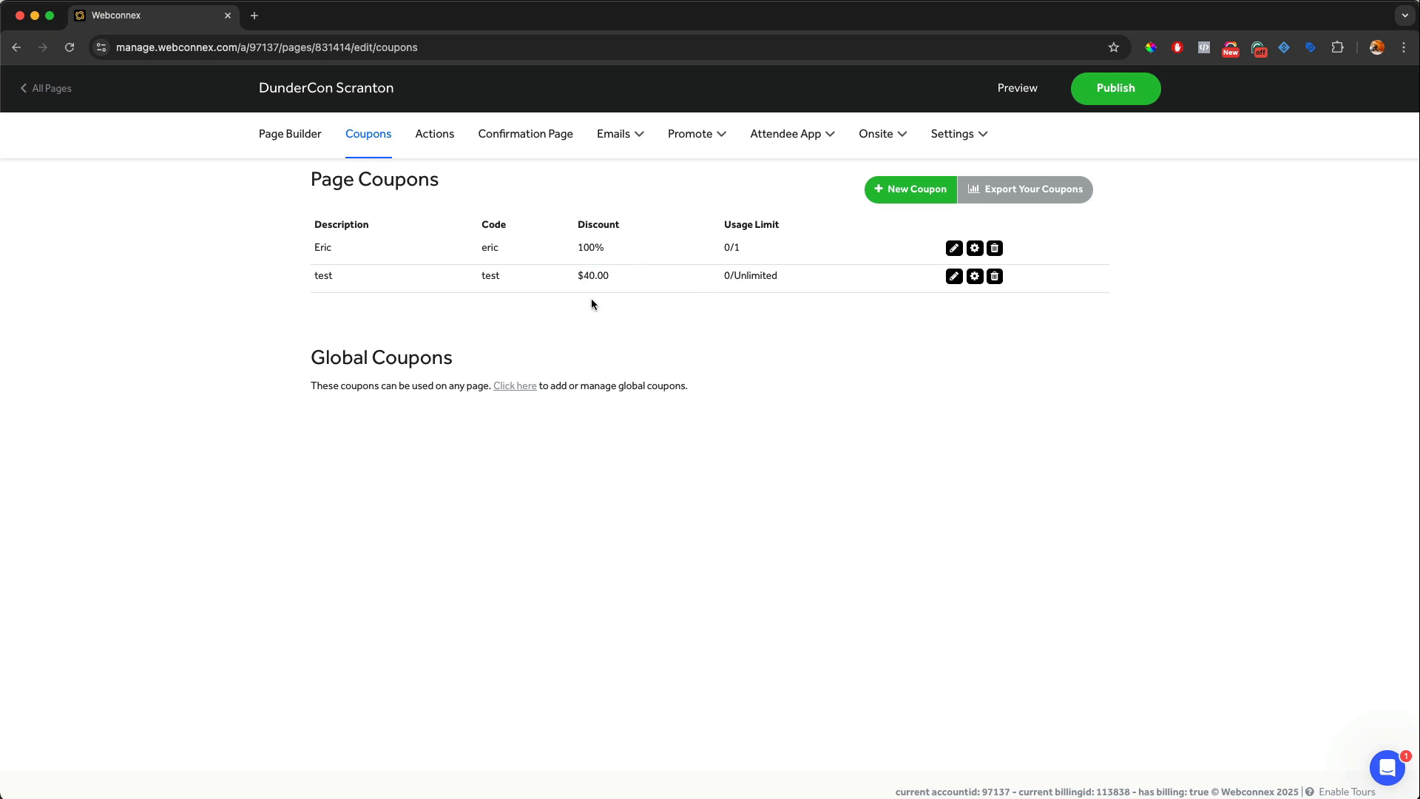
pyautogui.click(974, 279)
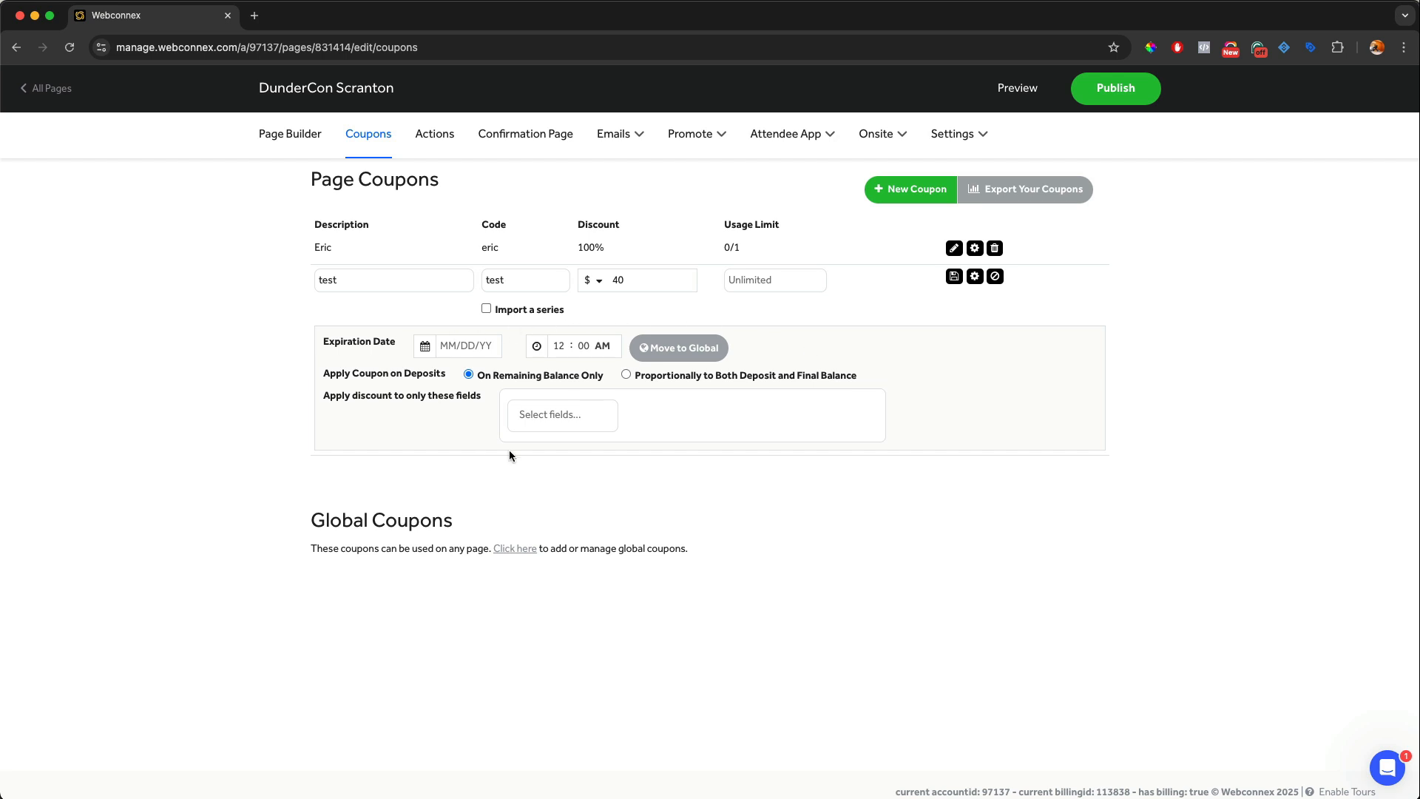
pyautogui.click(955, 278)
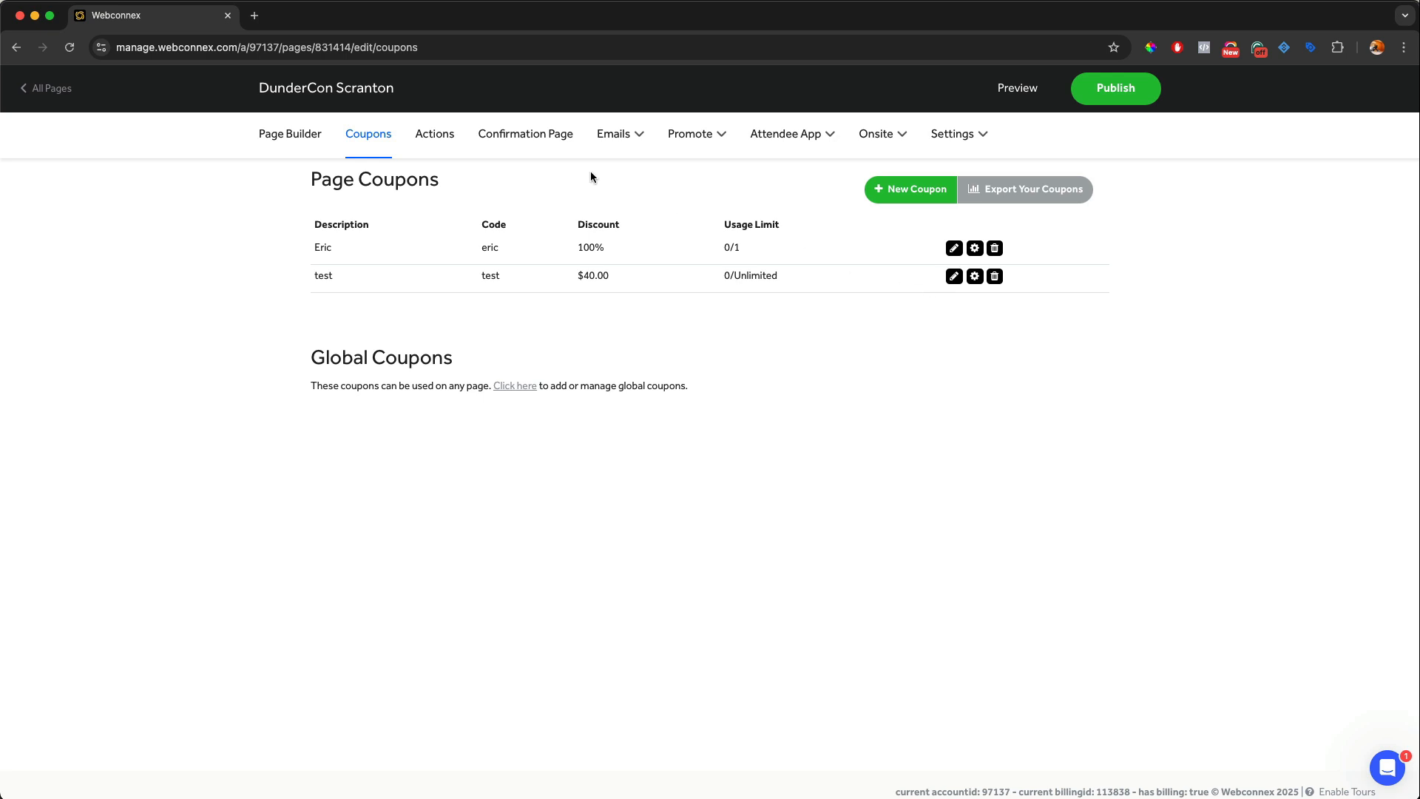
# - Try adding a line of placeholder text below the confirmation page message's heading, and remove it
pyautogui.click(556, 131)
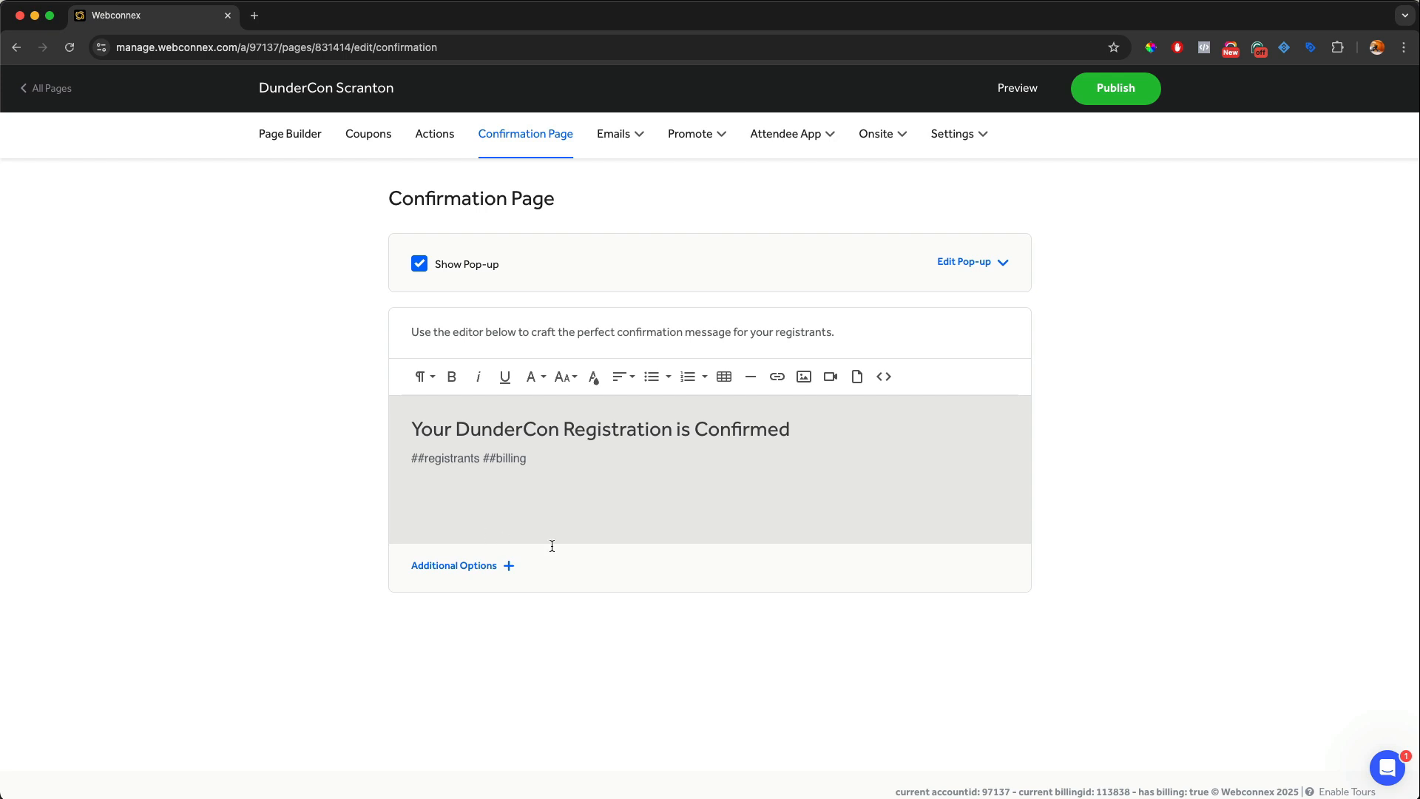
pyautogui.click(808, 430)
pyautogui.press('Return')
pyautogui.write('asdsajdsa')
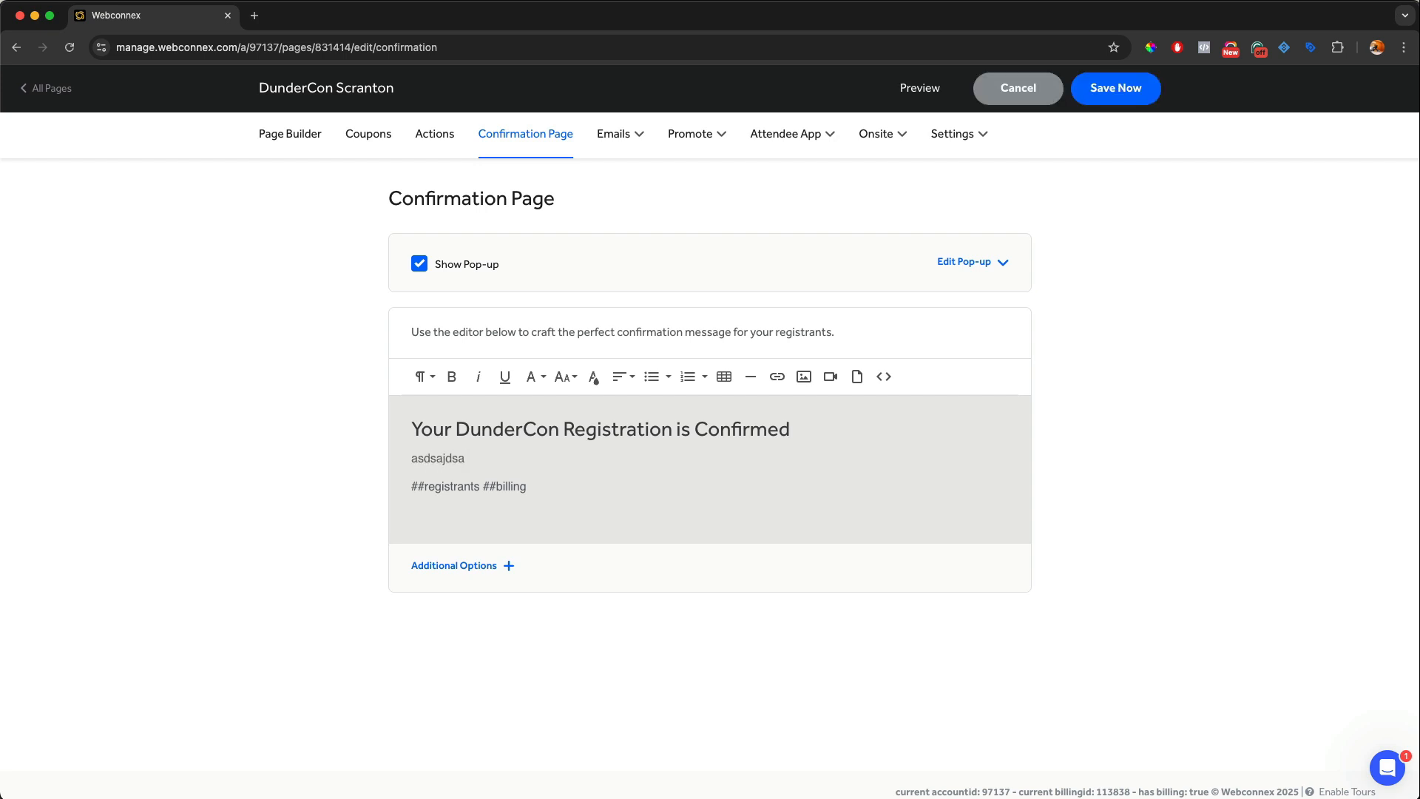
pyautogui.moveTo(480, 459); pyautogui.dragTo(403, 457)
pyautogui.press('BackSpace')
pyautogui.press('BackSpace')
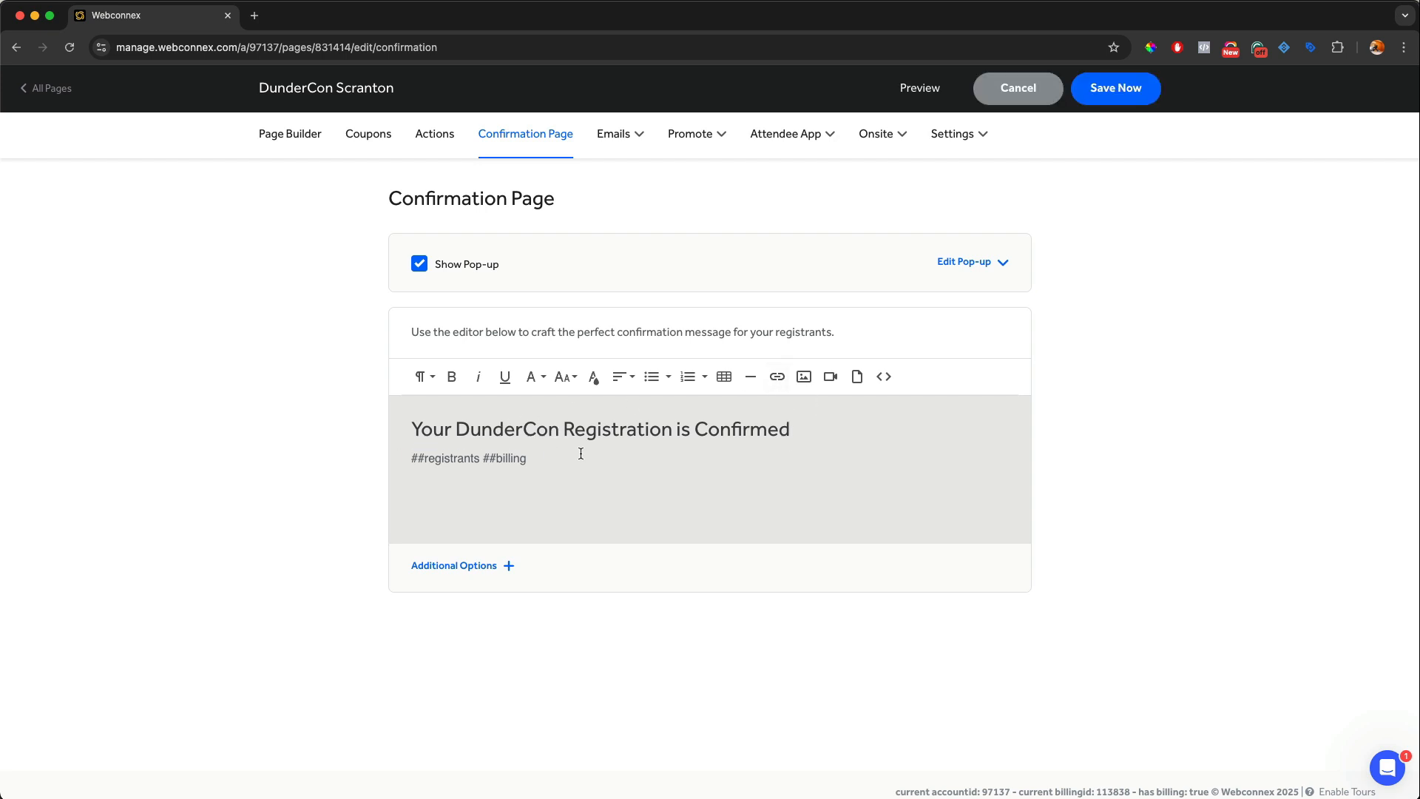
# - Set the registrants' confirmation email to copy the confirmation page's content
pyautogui.moveTo(617, 135)
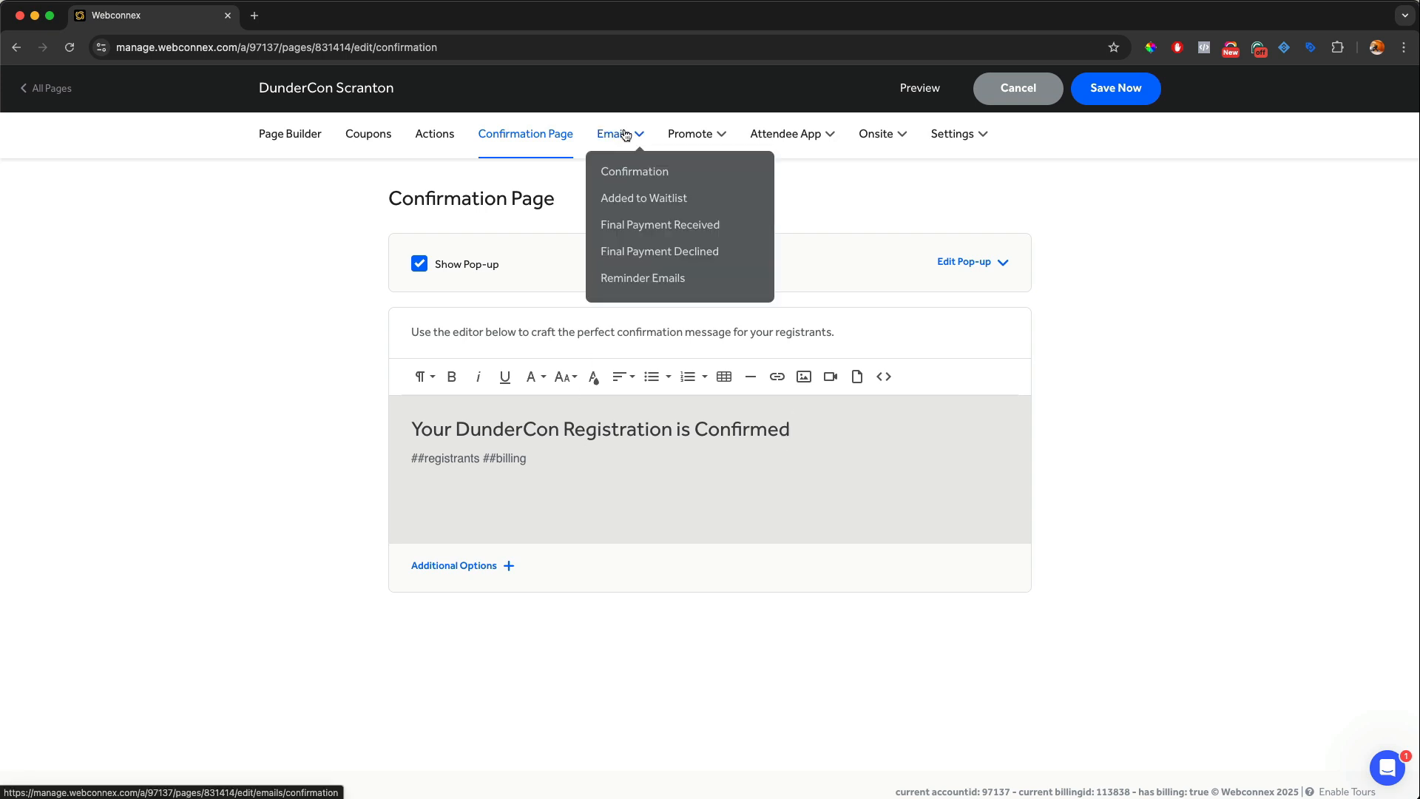
pyautogui.click(634, 172)
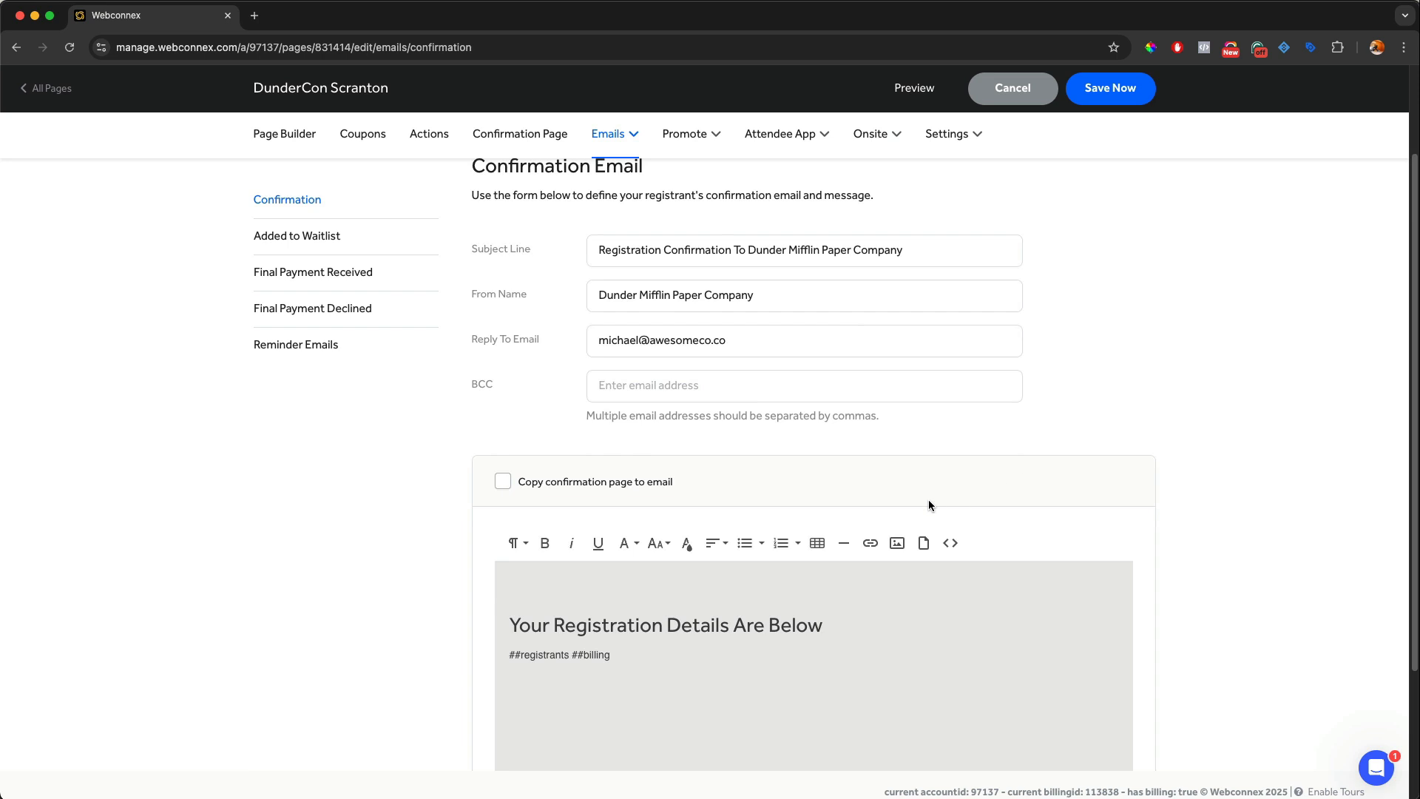
pyautogui.click(521, 484)
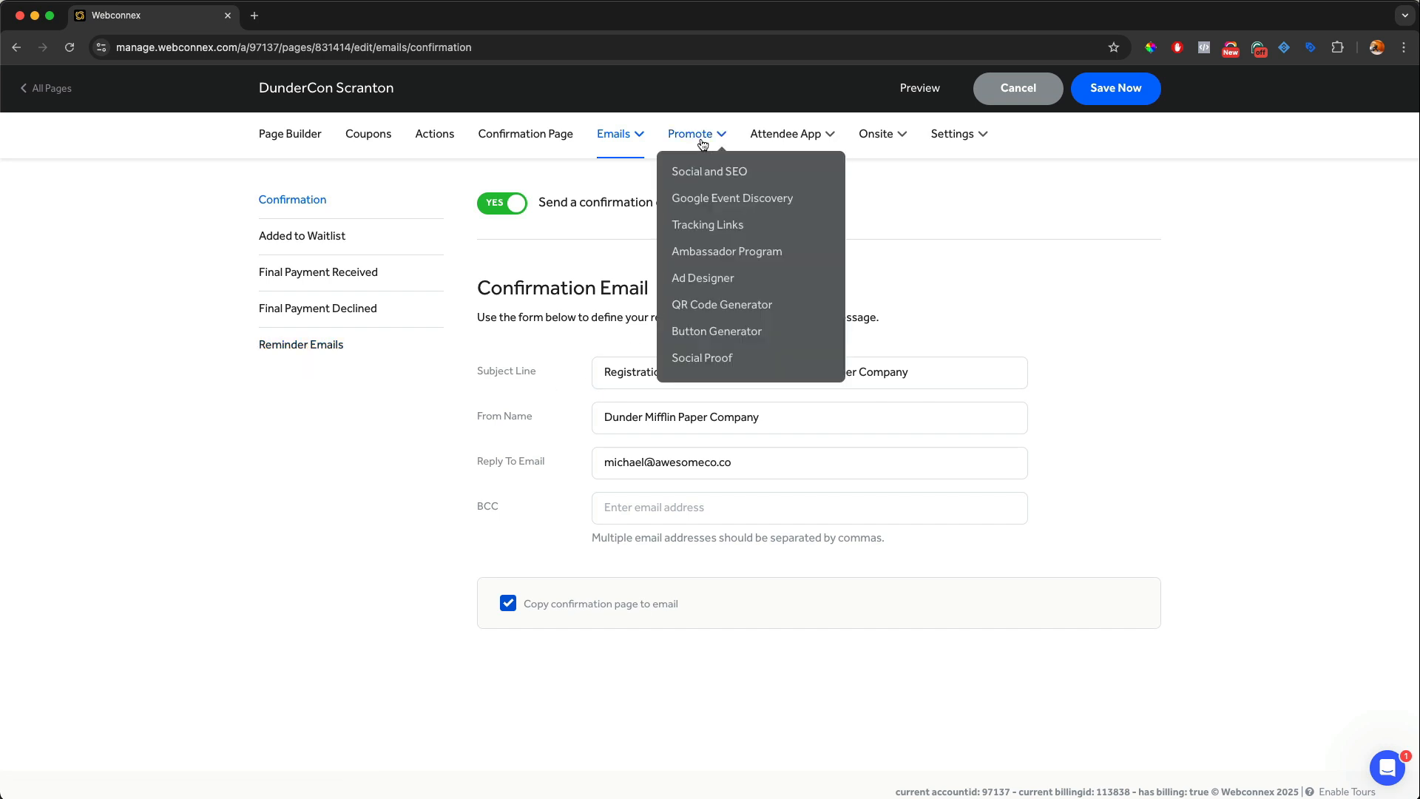
# - Review the promotion settings for Social and SEO and Google Event Discovery, and the Attendee App and Onsite options
pyautogui.click(710, 173)
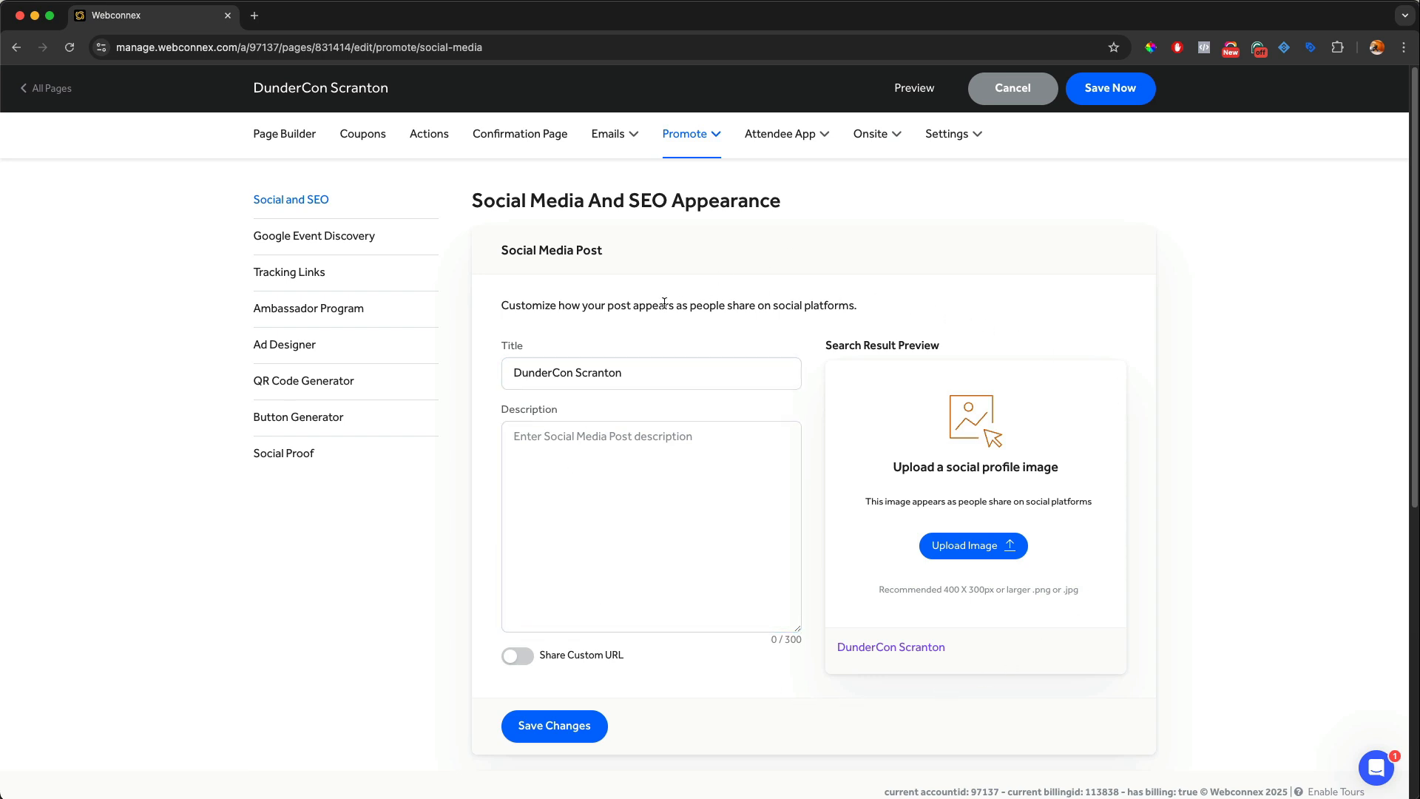
pyautogui.click(332, 244)
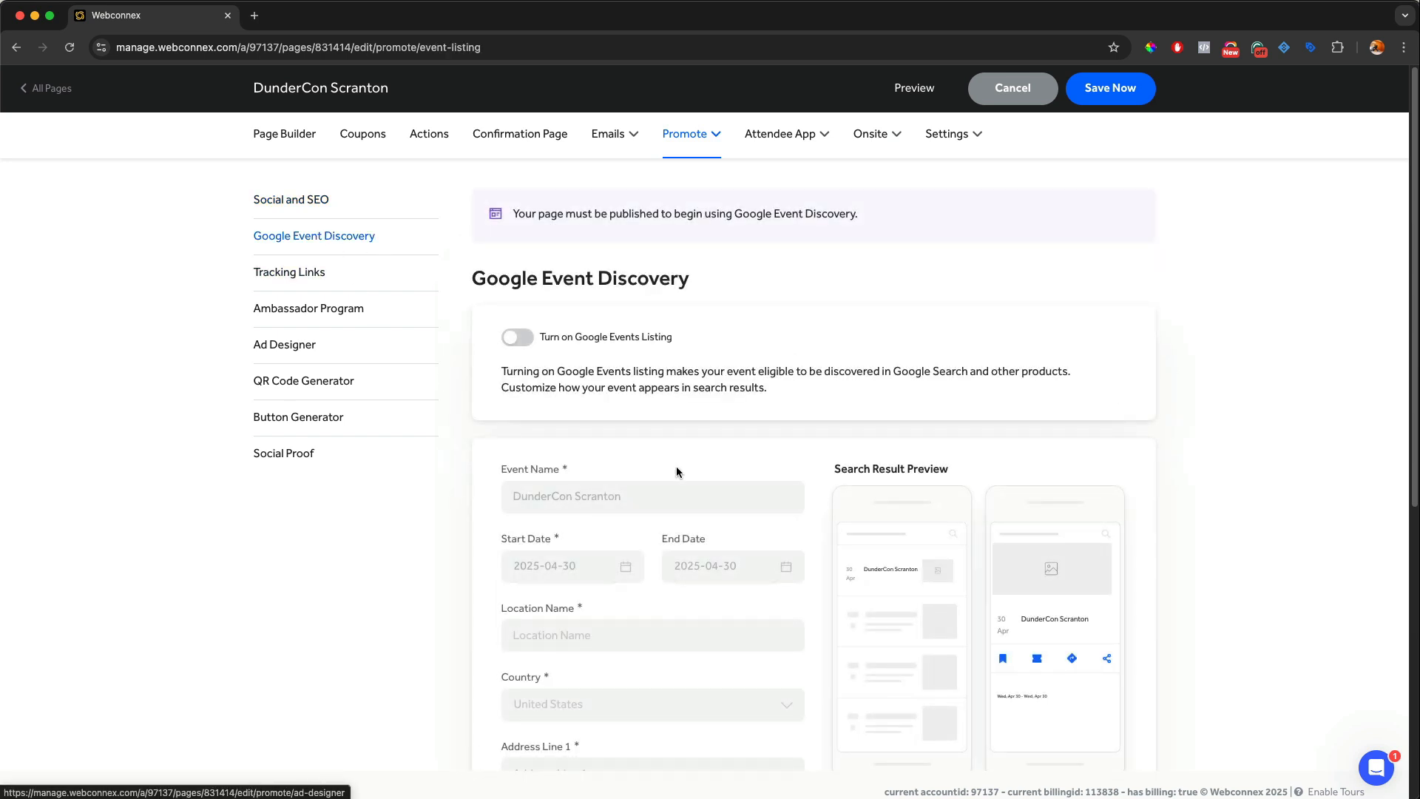
pyautogui.scroll(-1, 798, 301)
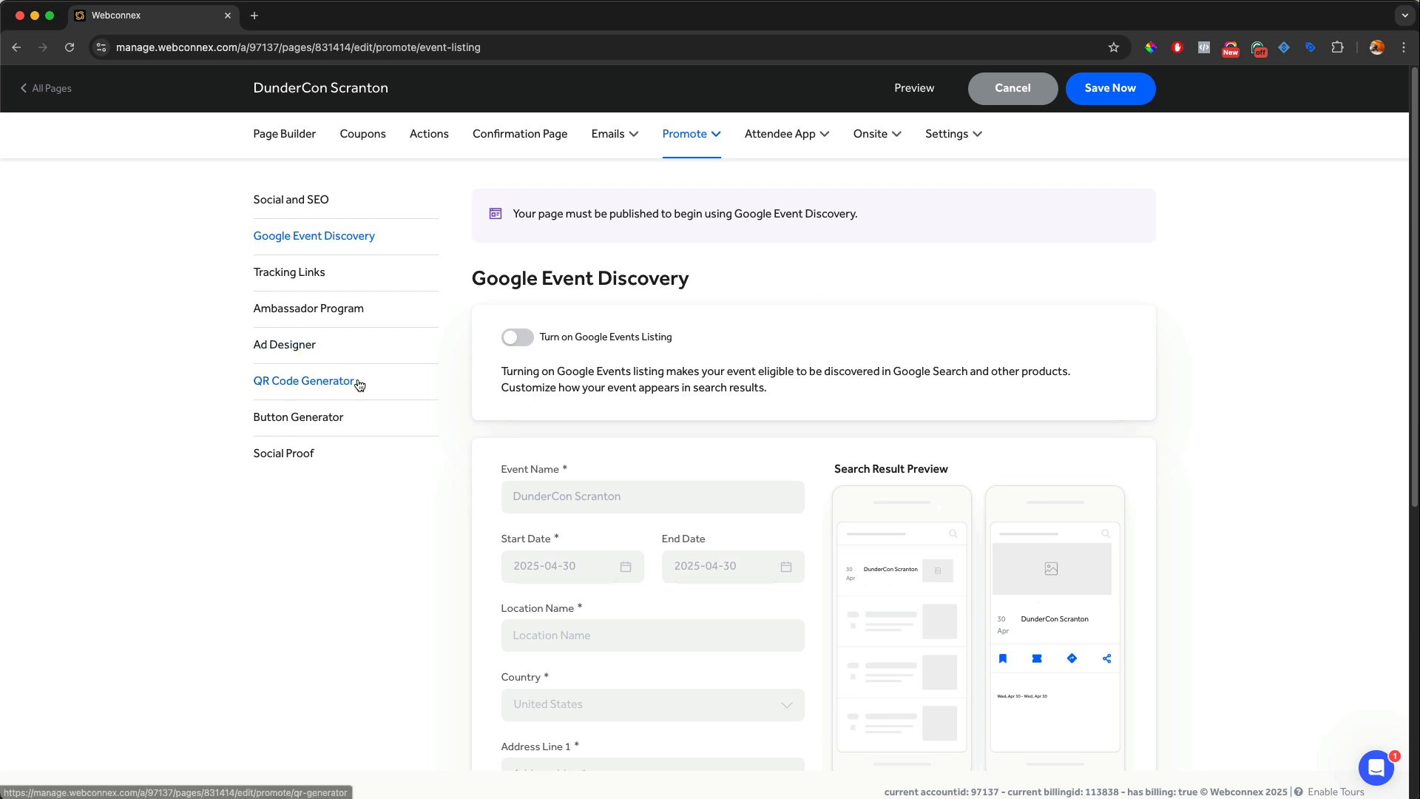
pyautogui.click(806, 136)
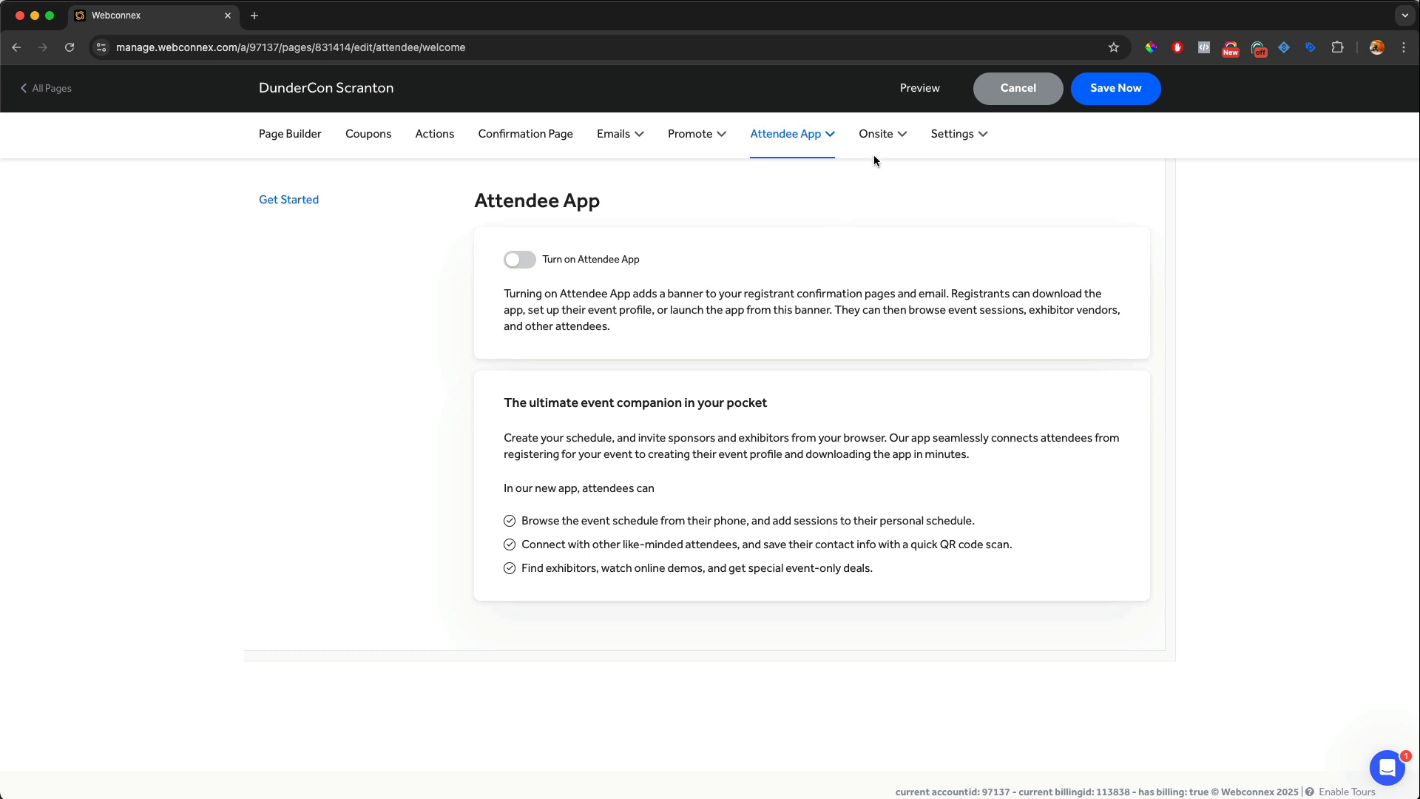
pyautogui.moveTo(868, 140)
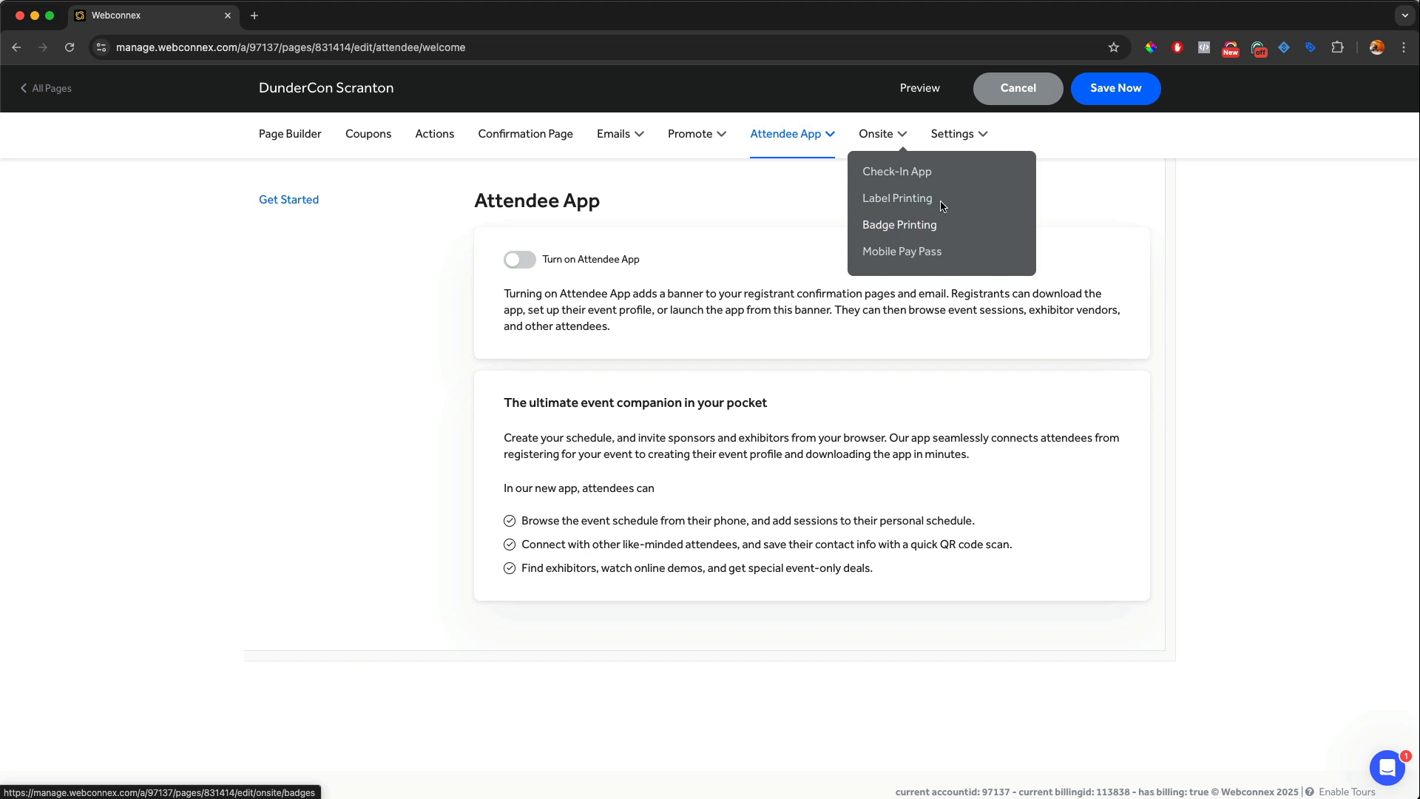
pyautogui.moveTo(957, 146)
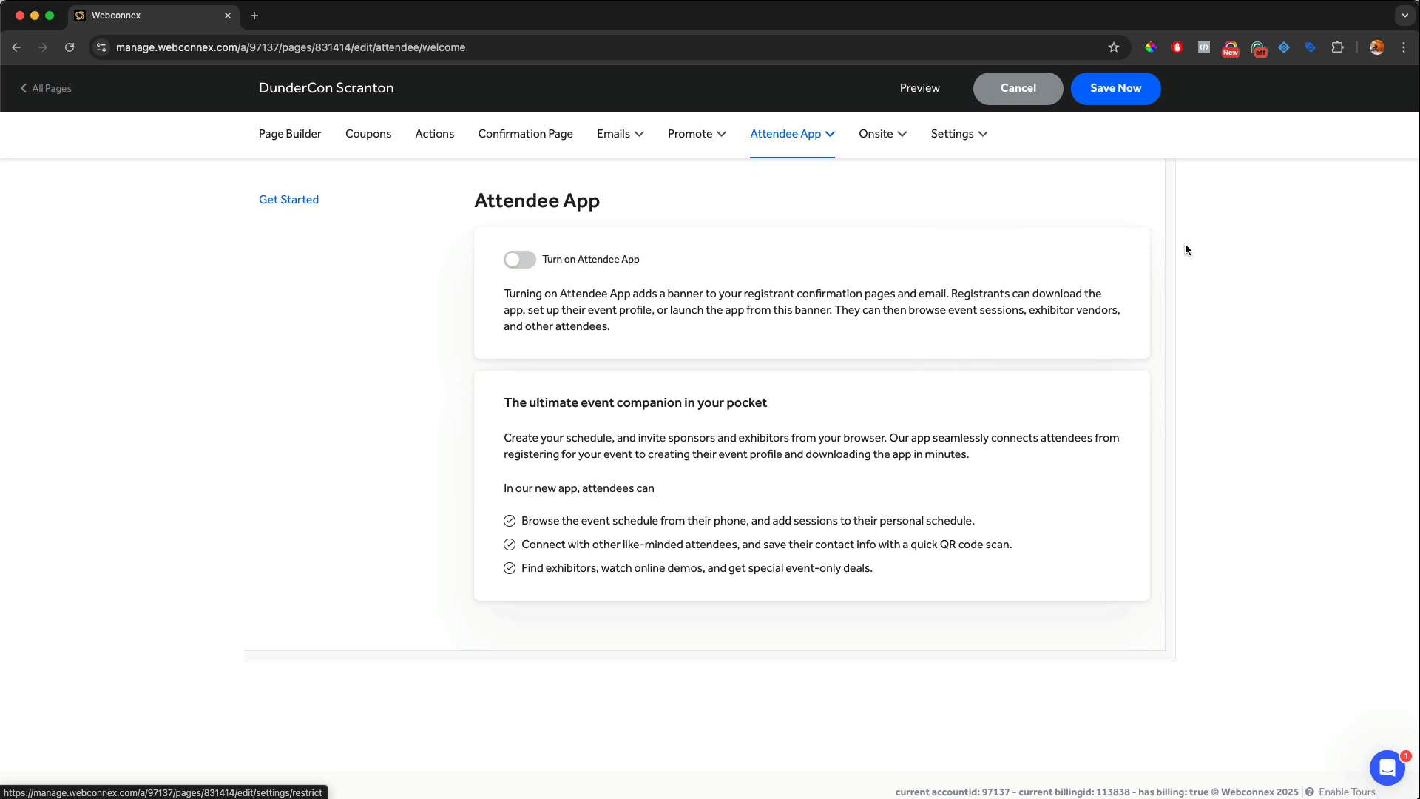
# - Save the changes and publish the page with Tester (For Testing Only) as its payment processor
pyautogui.click(1130, 97)
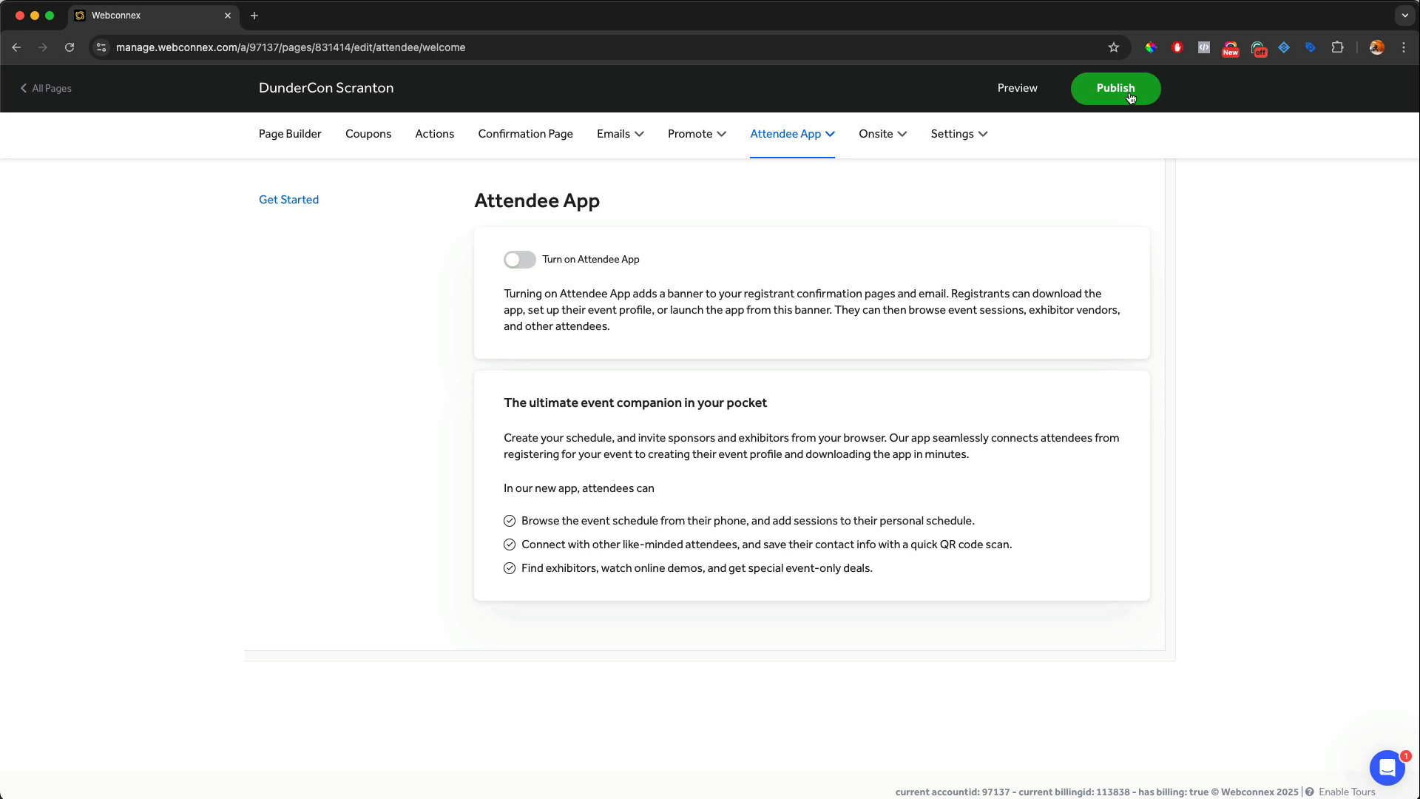
pyautogui.click(1129, 91)
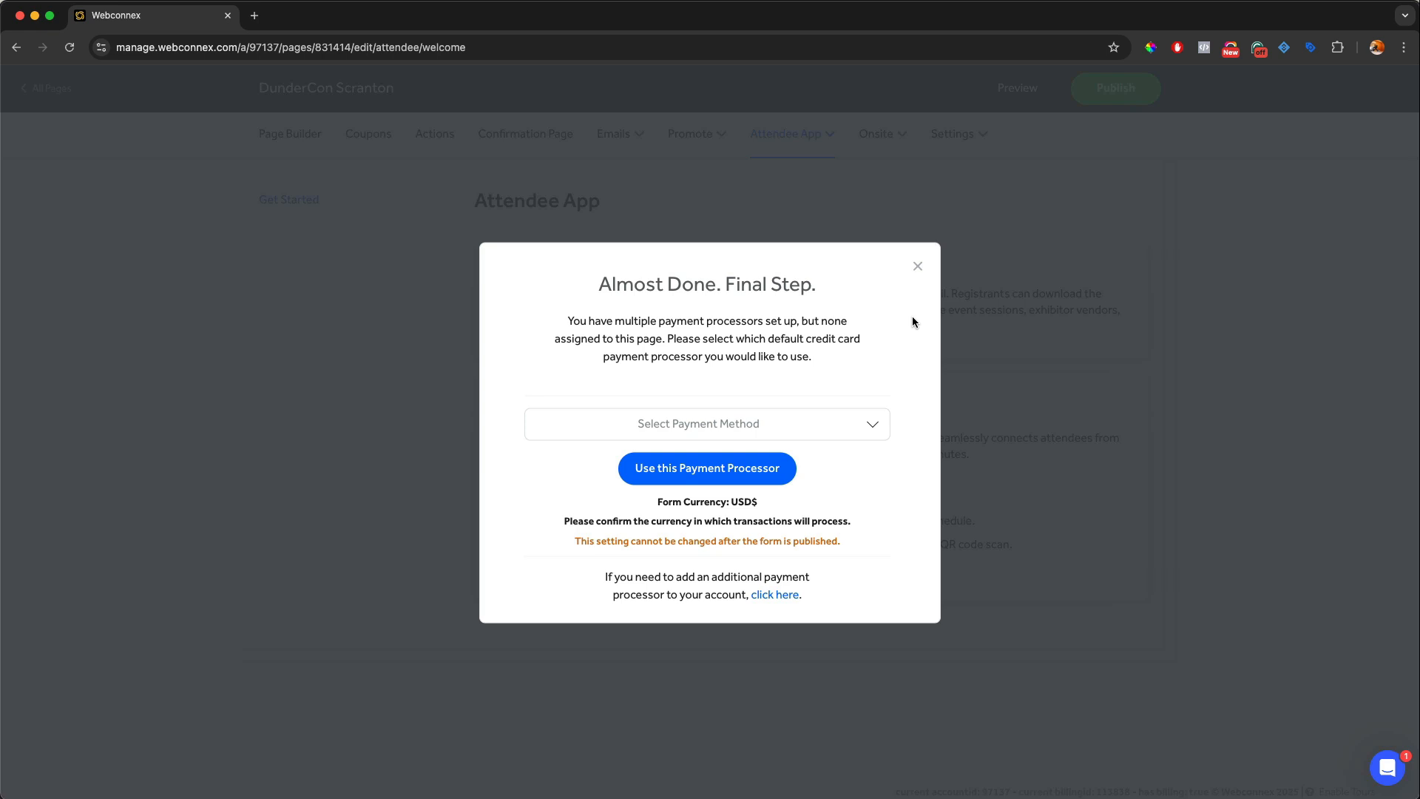
pyautogui.click(849, 426)
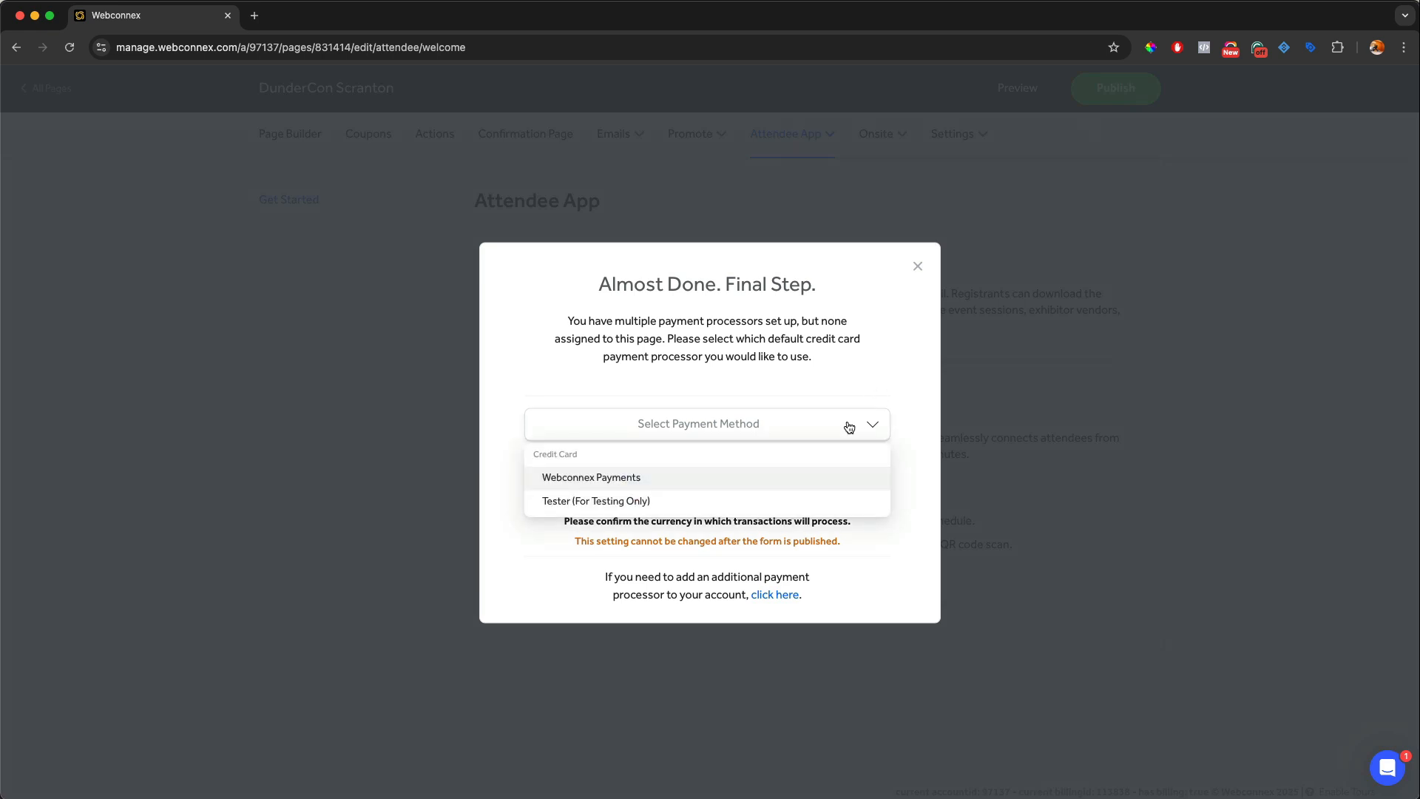
pyautogui.click(729, 501)
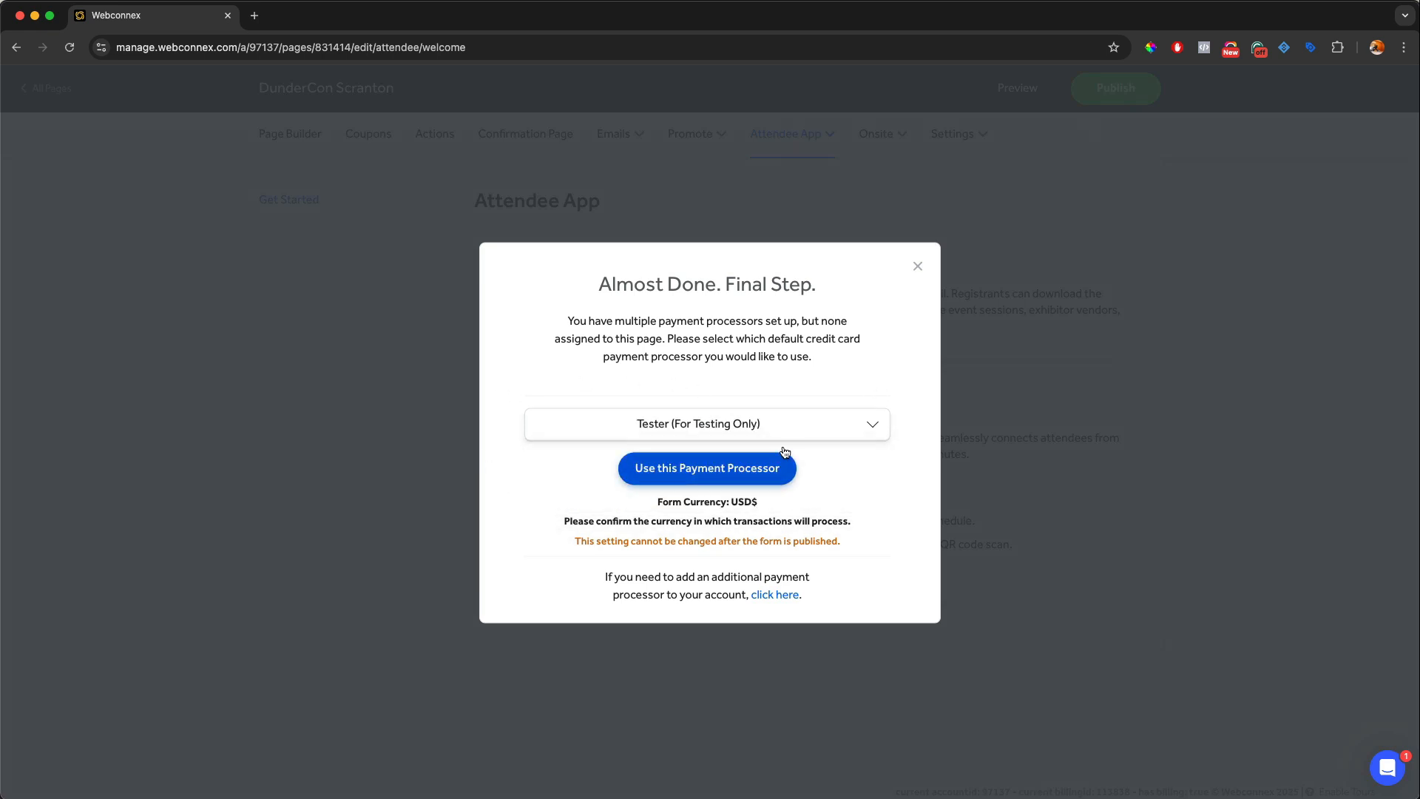
pyautogui.click(686, 470)
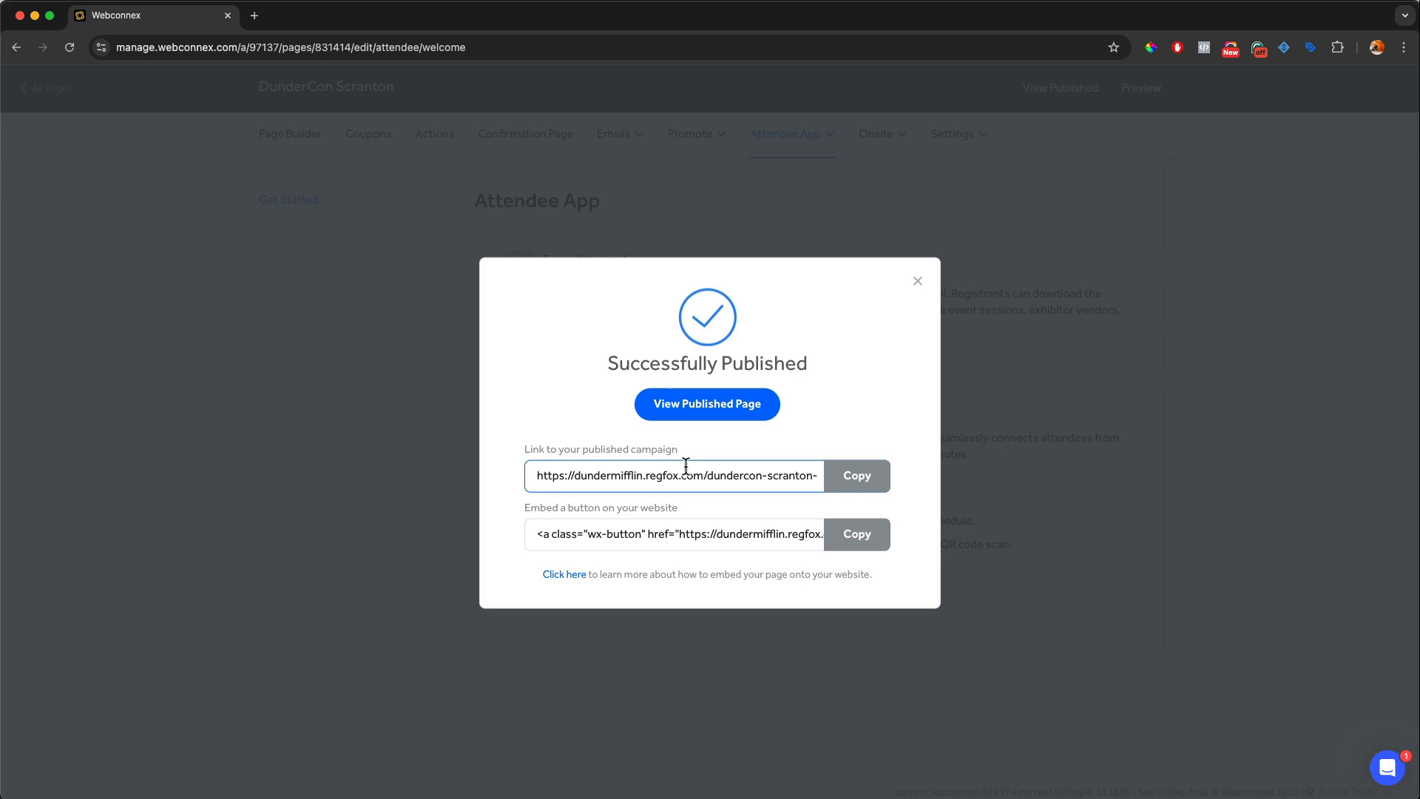
# - Open the published page and examine its schedule, speakers, registration form, order total, donation options and billing information
pyautogui.click(707, 406)
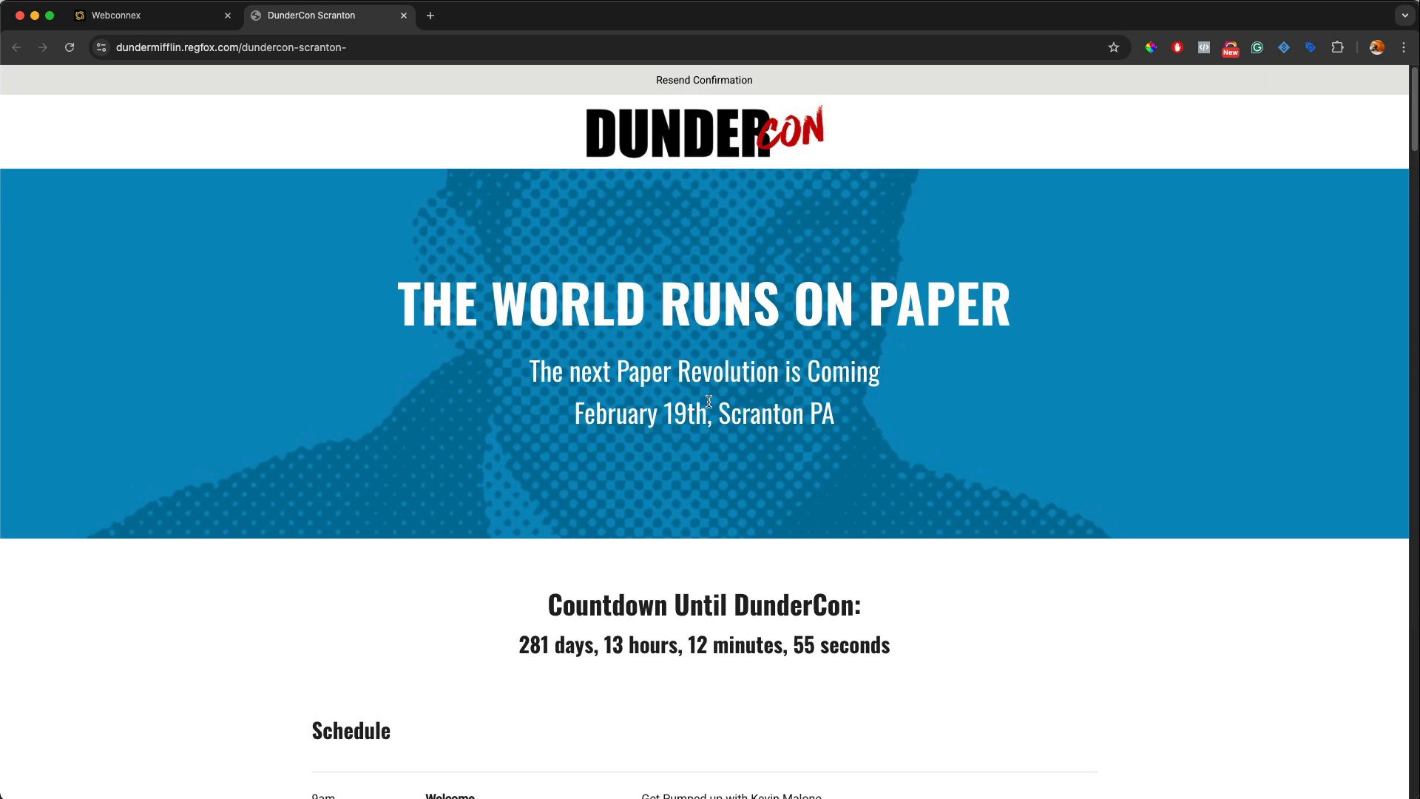
pyautogui.scroll(-6, 709, 401)
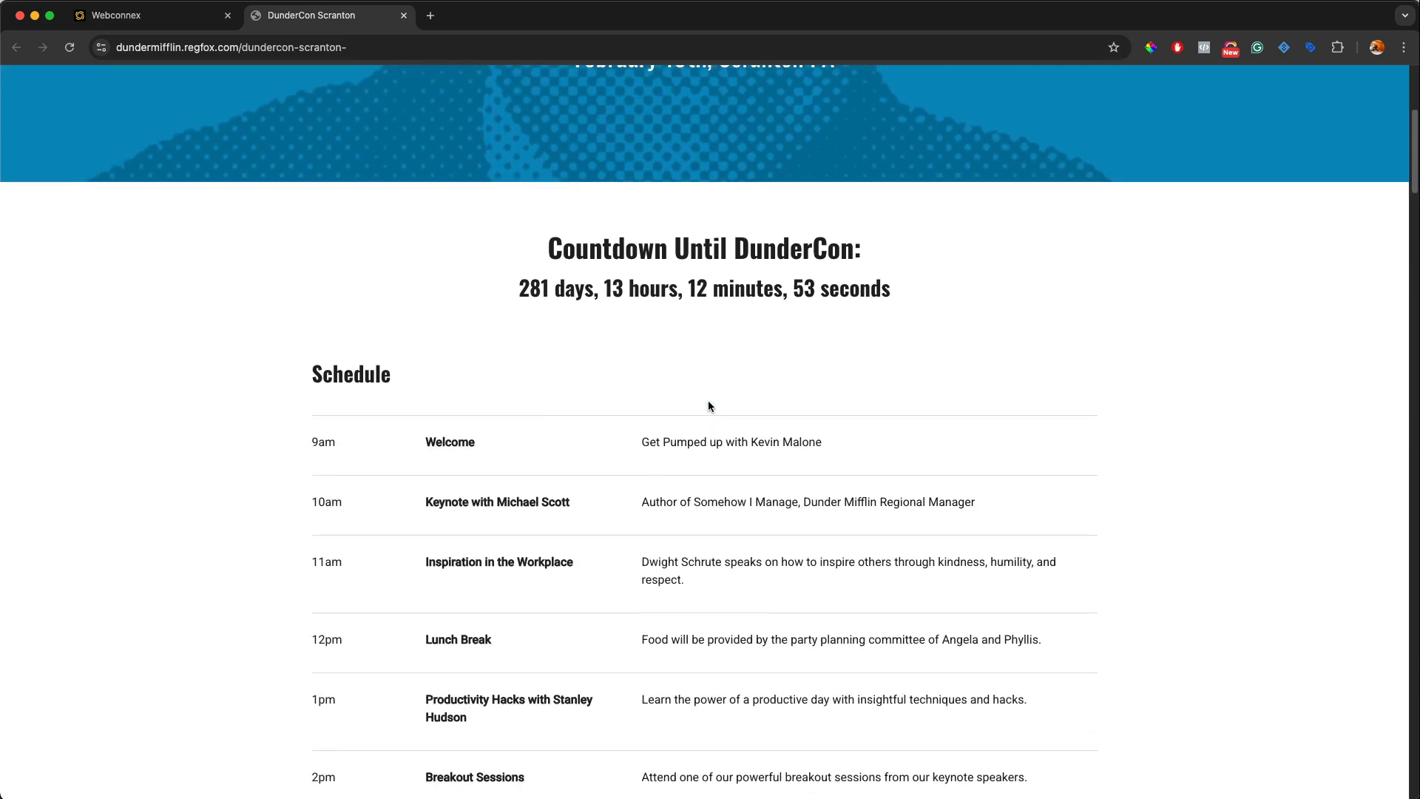
pyautogui.scroll(-13, 708, 401)
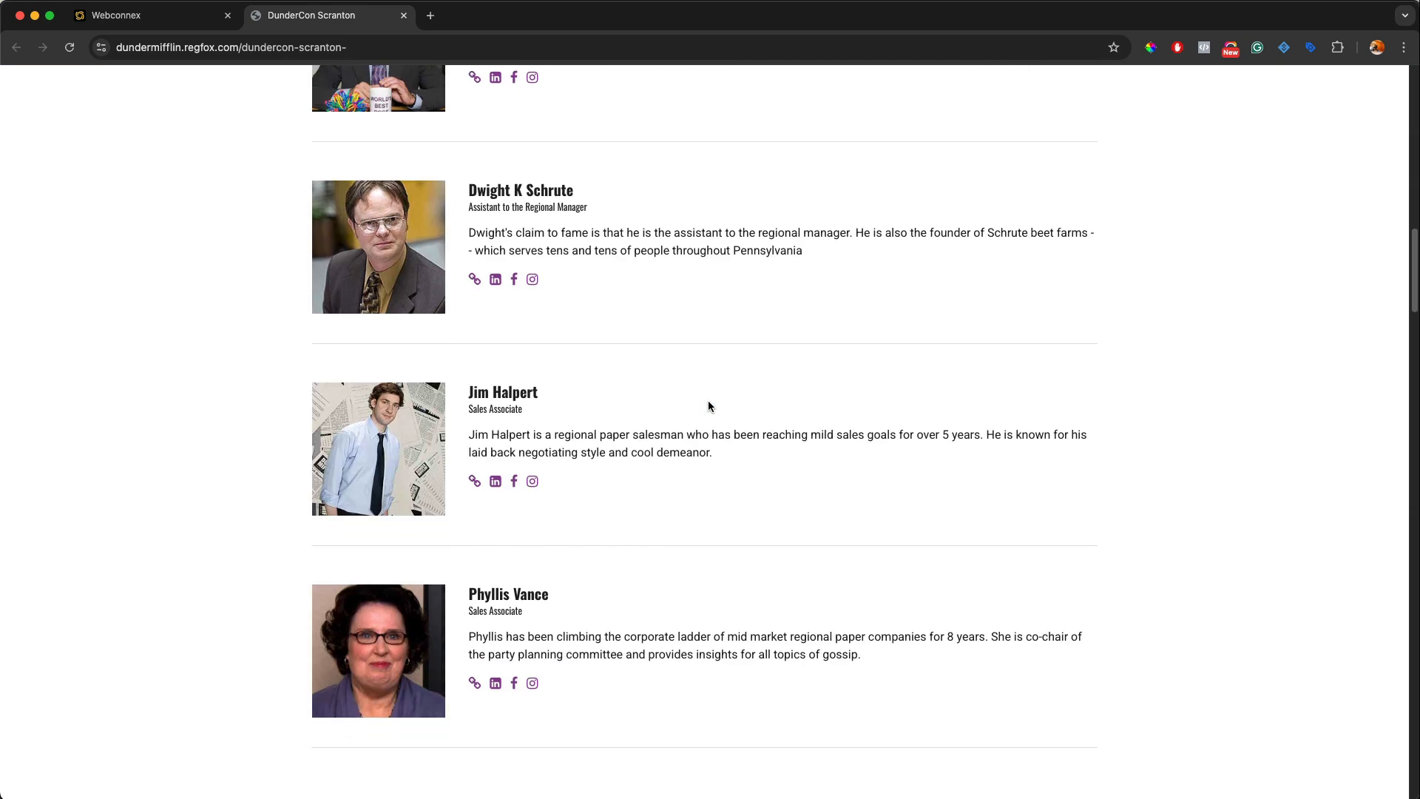
pyautogui.scroll(-7, 708, 400)
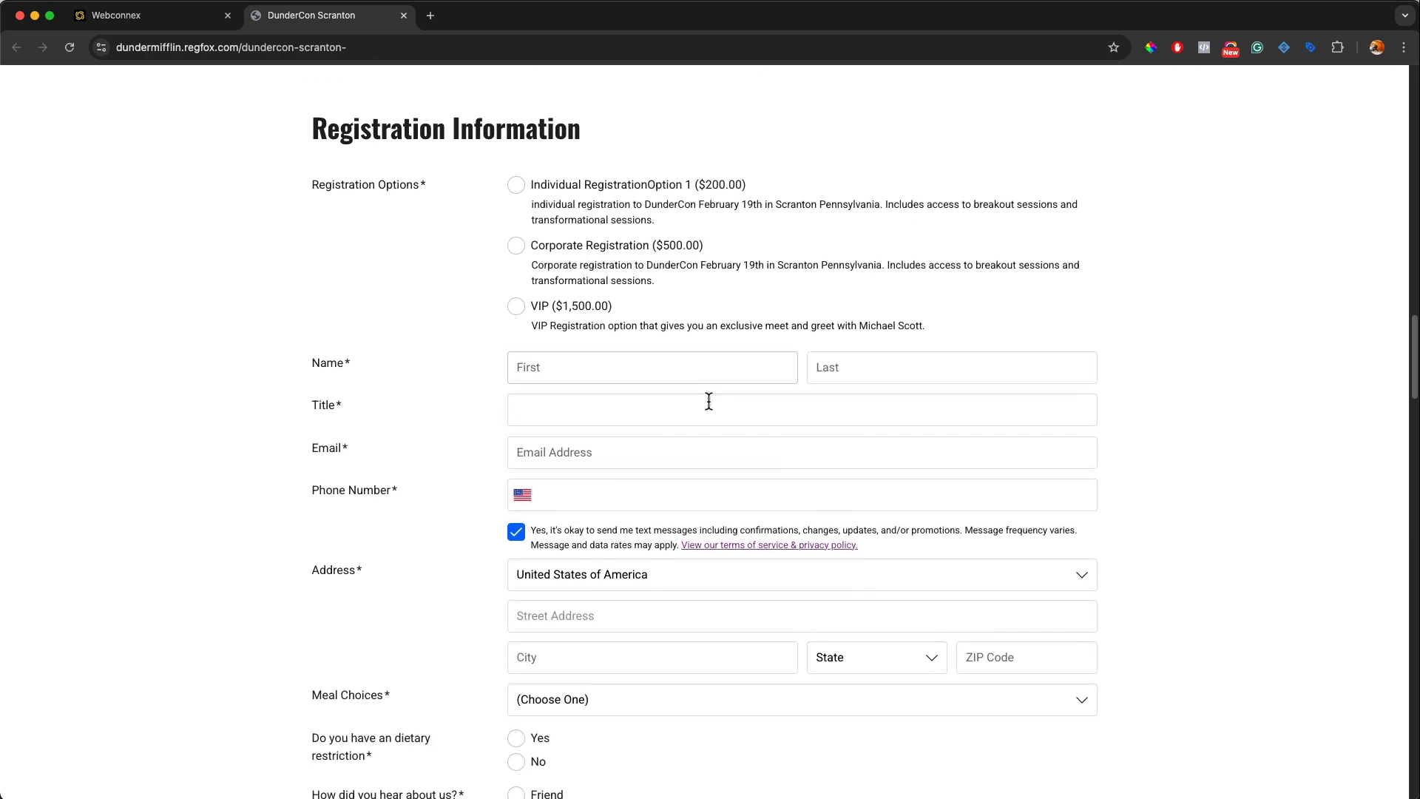
pyautogui.scroll(-3, 708, 401)
pyautogui.scroll(20, 708, 401)
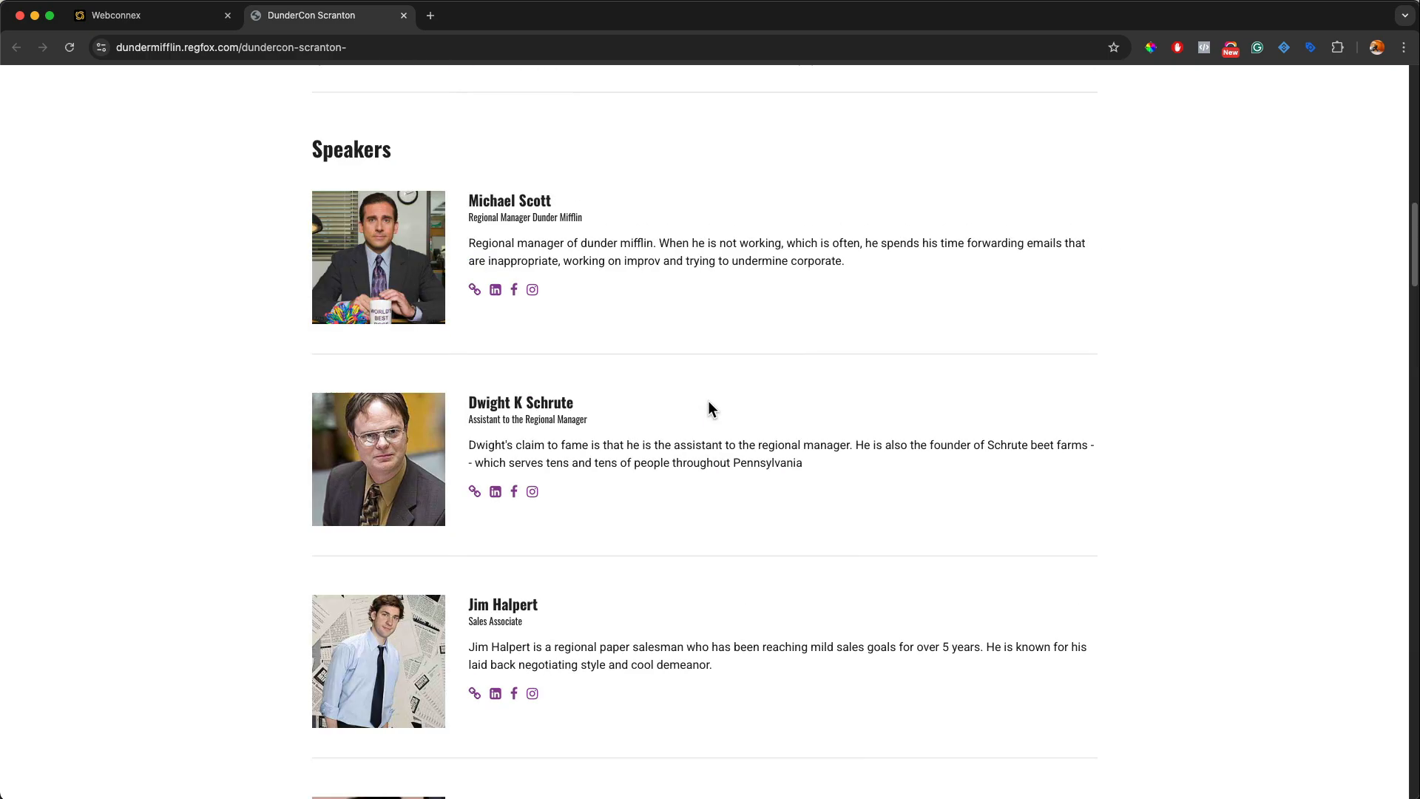
pyautogui.scroll(7, 708, 400)
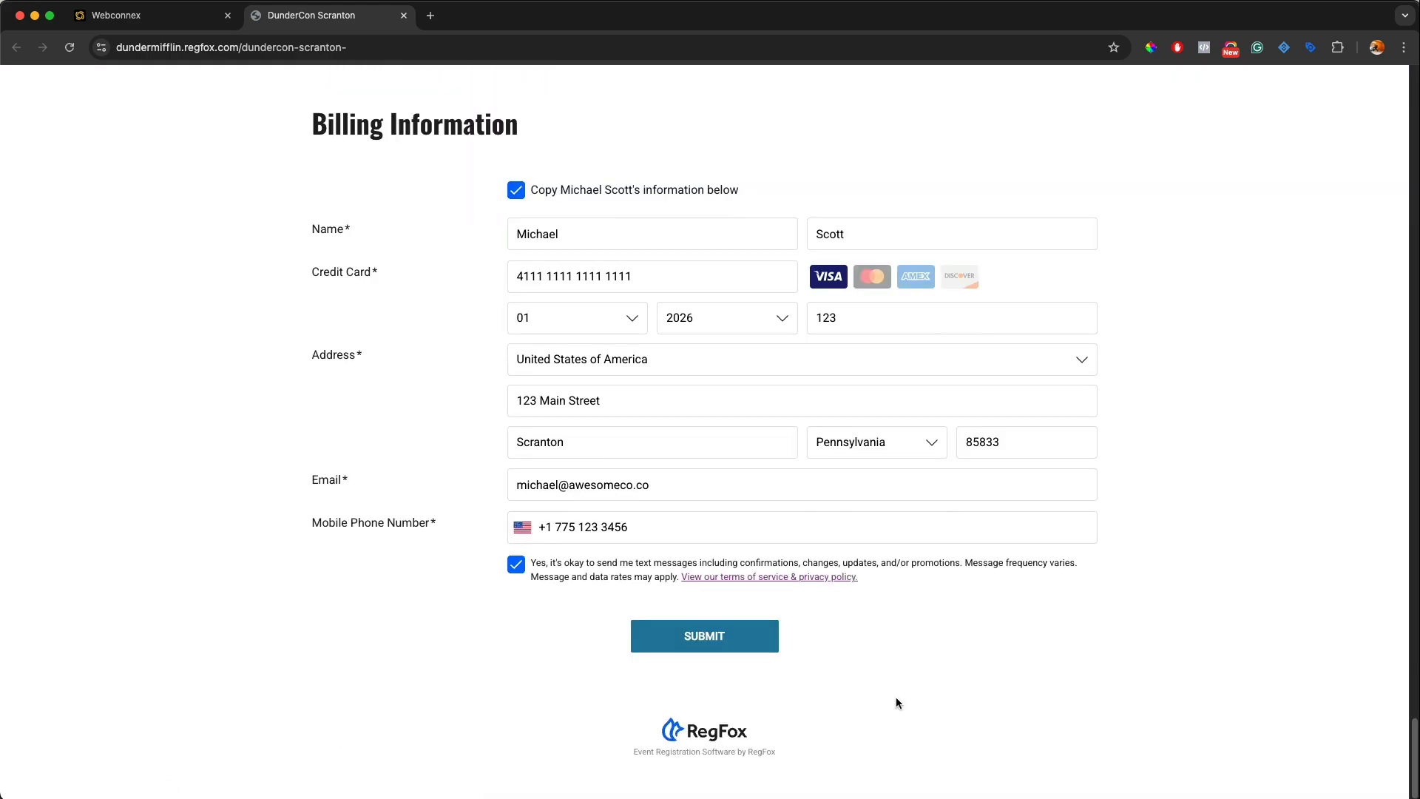
pyautogui.scroll(15, 895, 703)
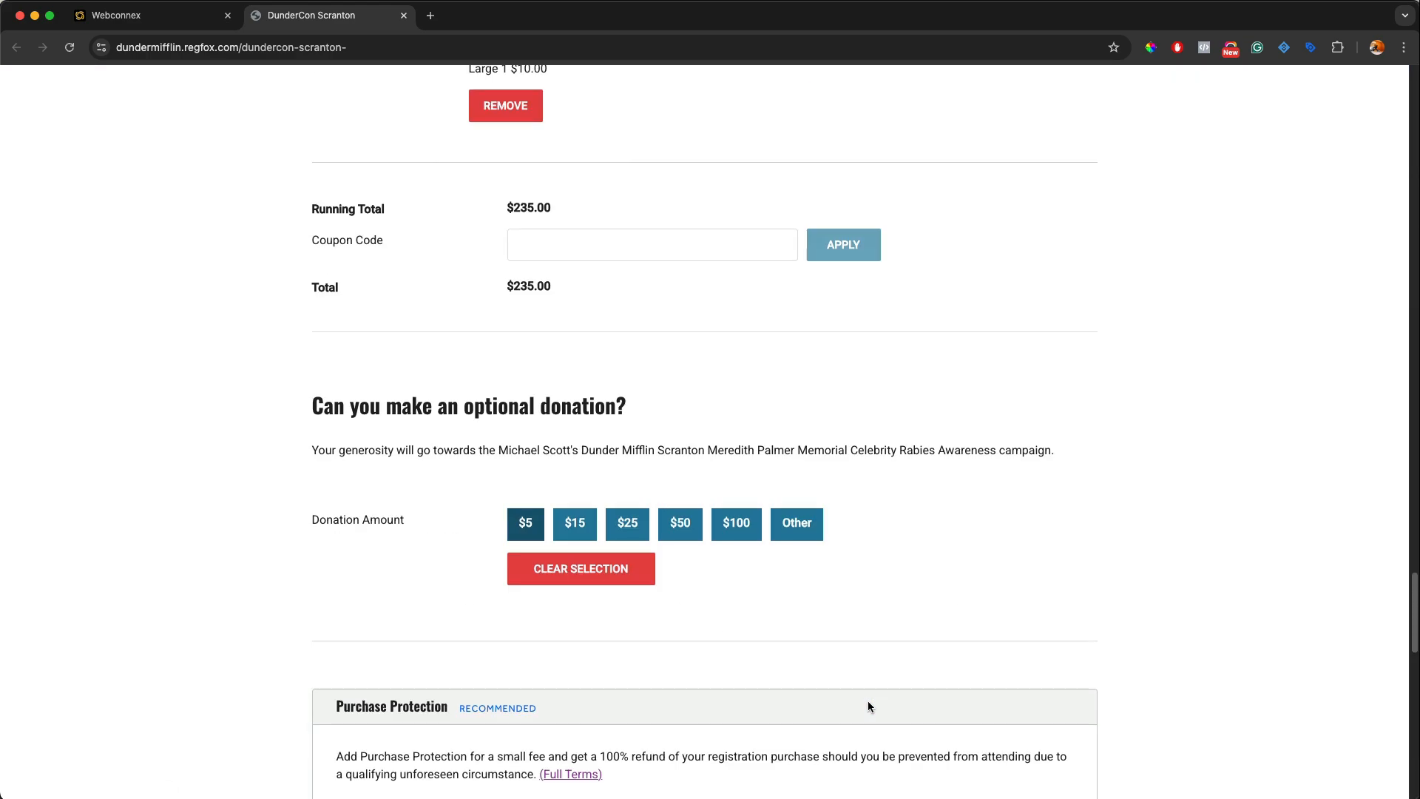
pyautogui.scroll(20, 867, 700)
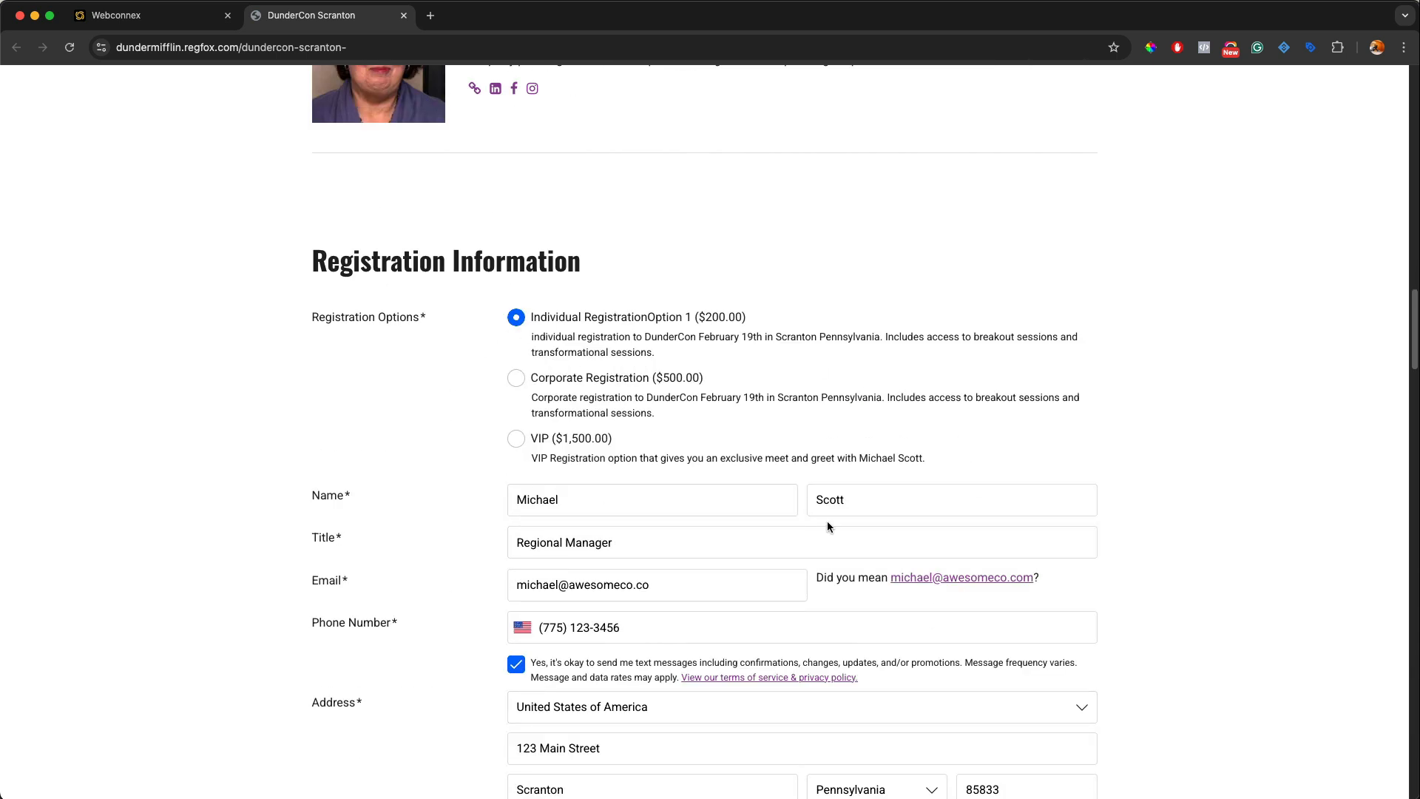
# - Review the filled-in registration form through its billing information, submit it, and dismiss the social sharing prompt
pyautogui.scroll(-6, 827, 525)
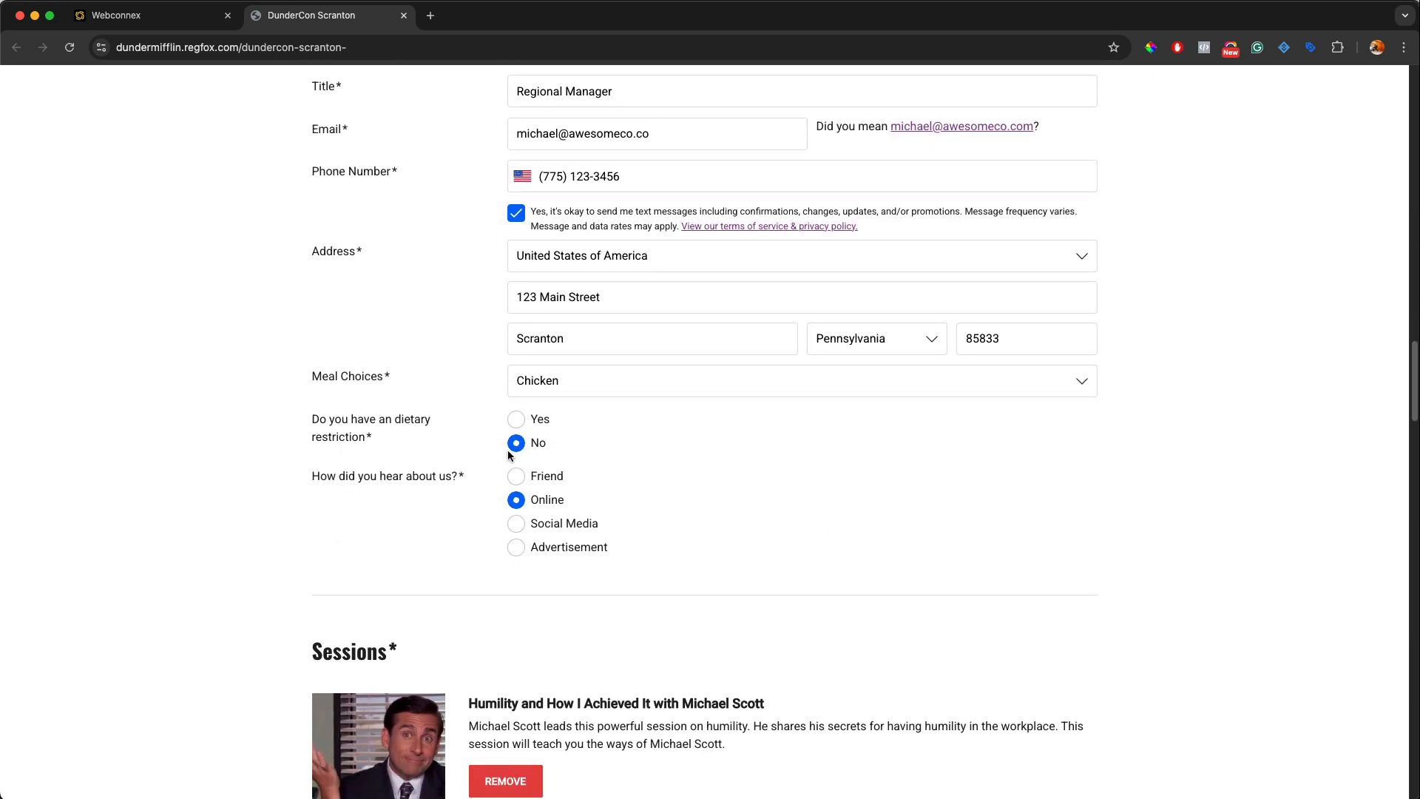
pyautogui.scroll(-4, 509, 454)
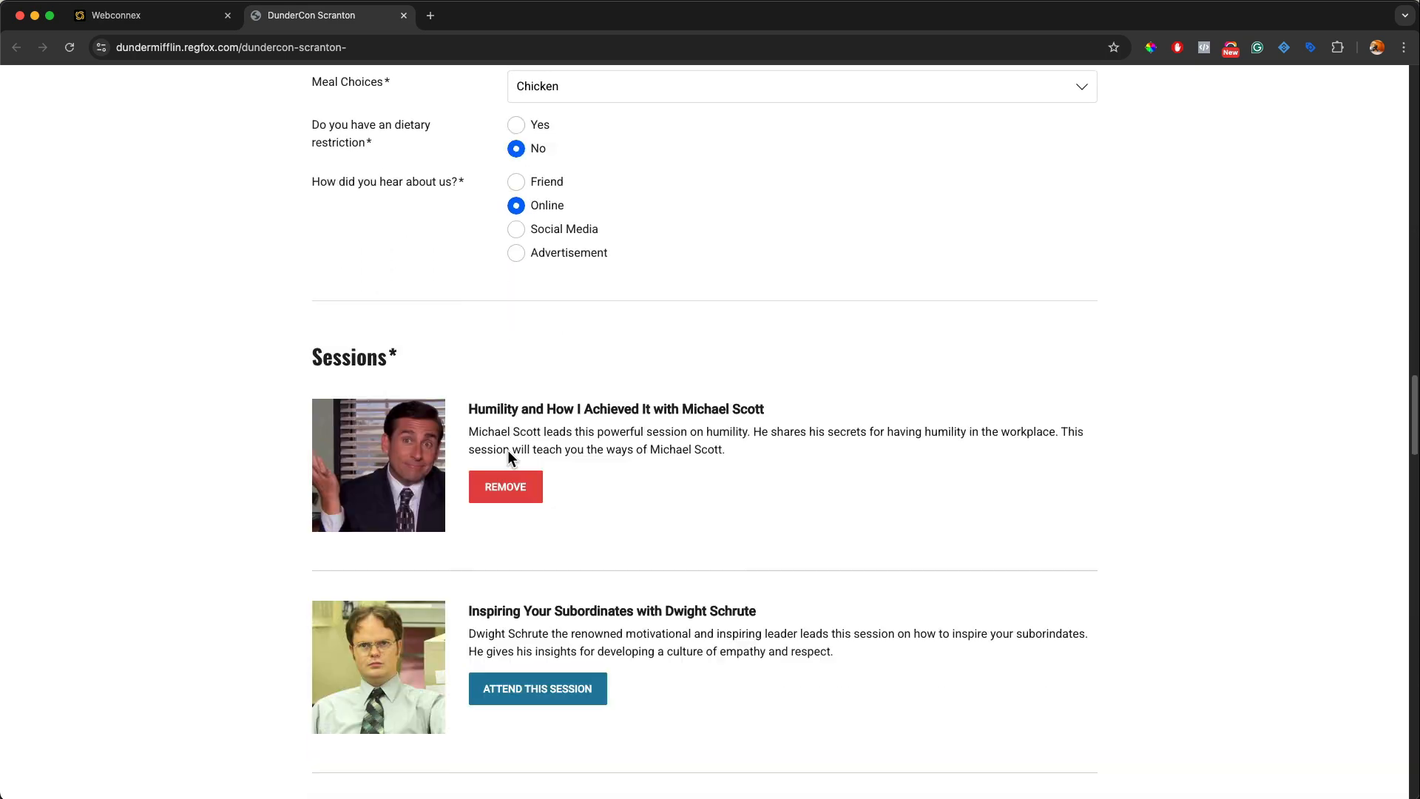
pyautogui.scroll(-10, 508, 453)
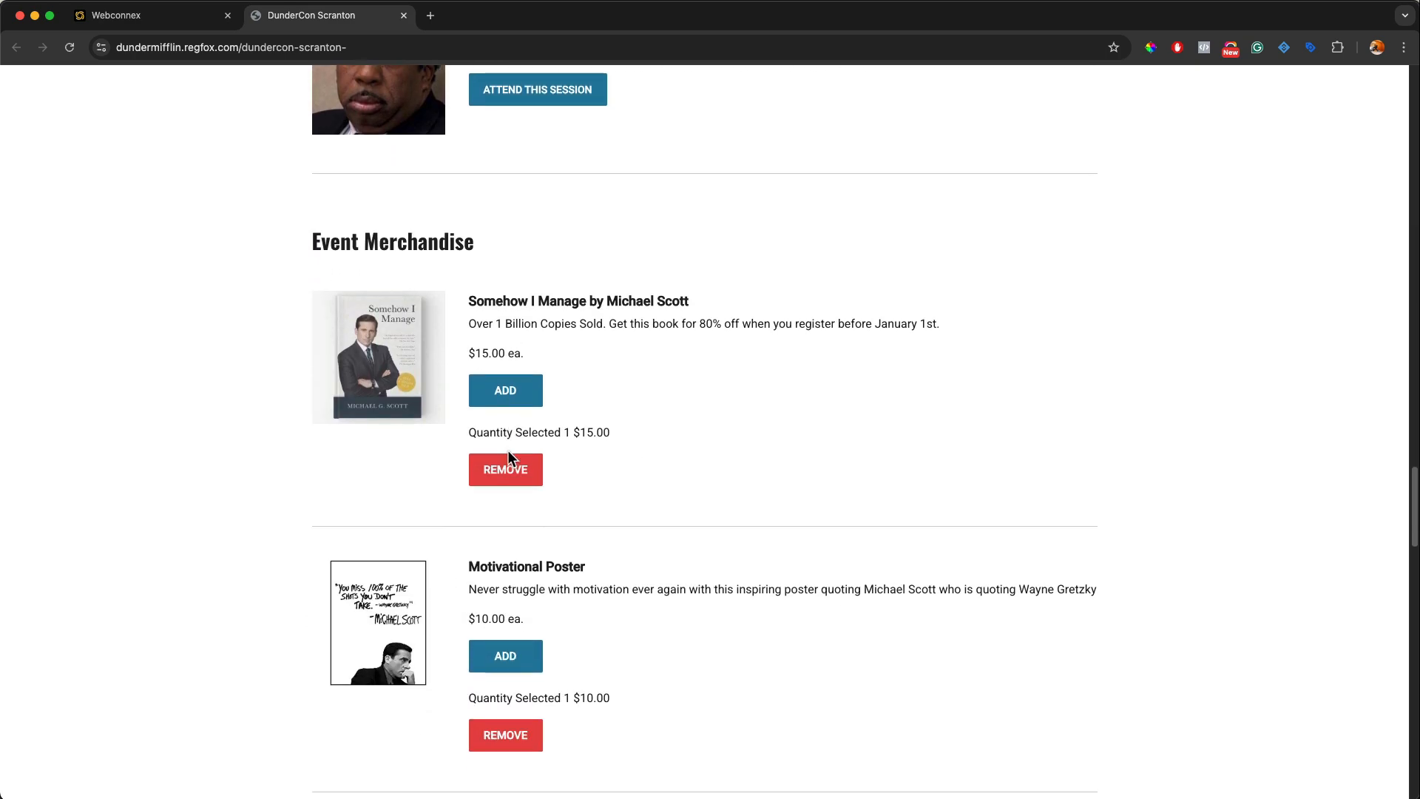
pyautogui.scroll(-7, 507, 451)
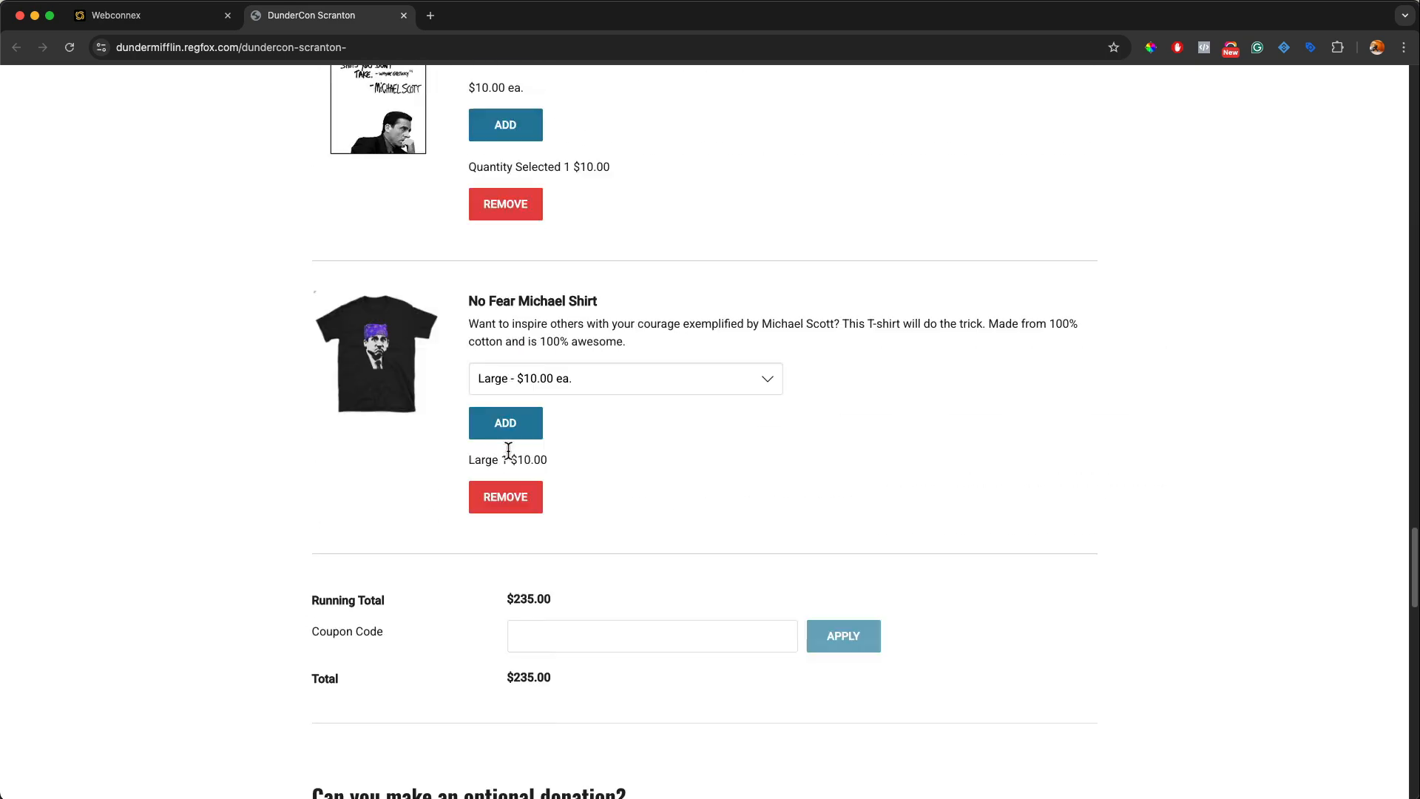
pyautogui.scroll(-9, 508, 450)
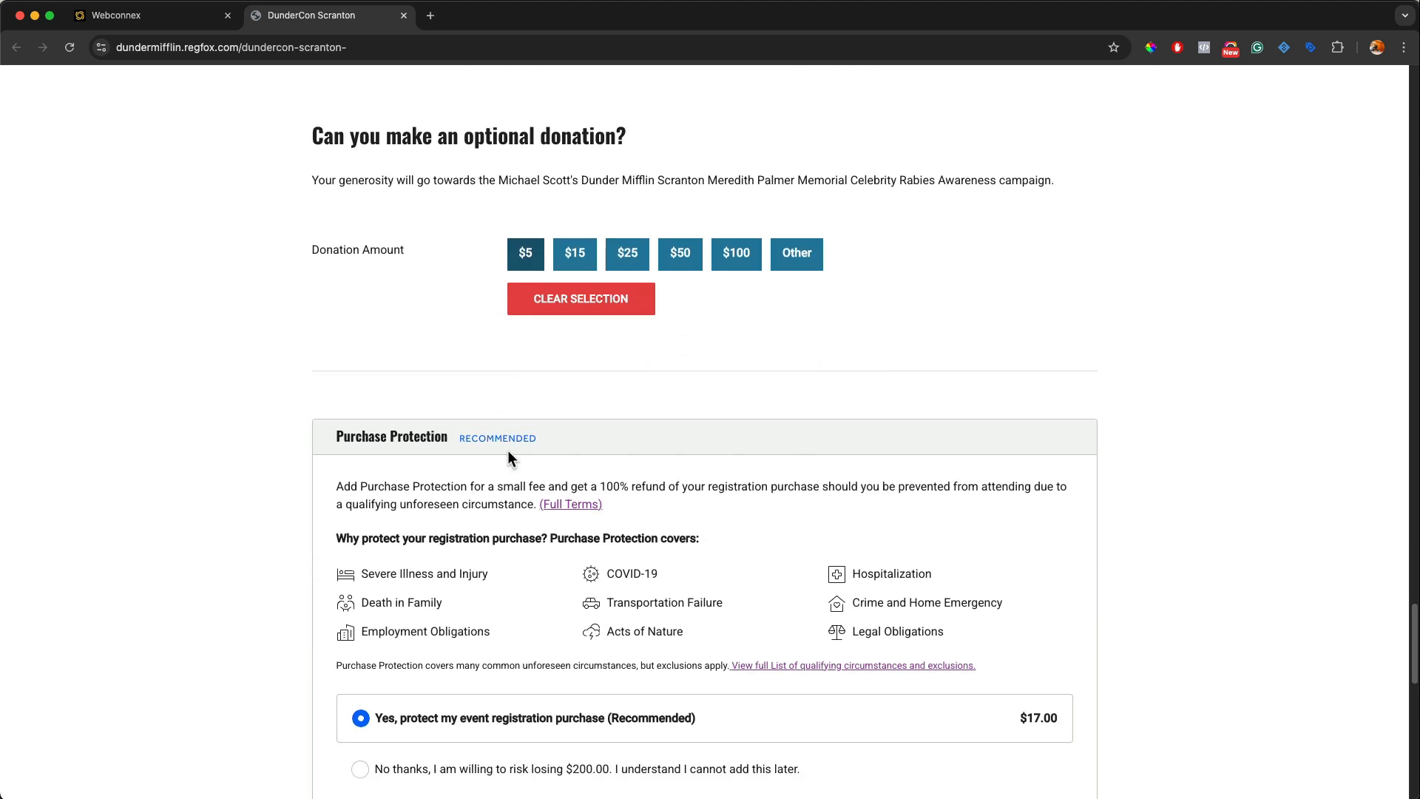
pyautogui.scroll(-8, 507, 457)
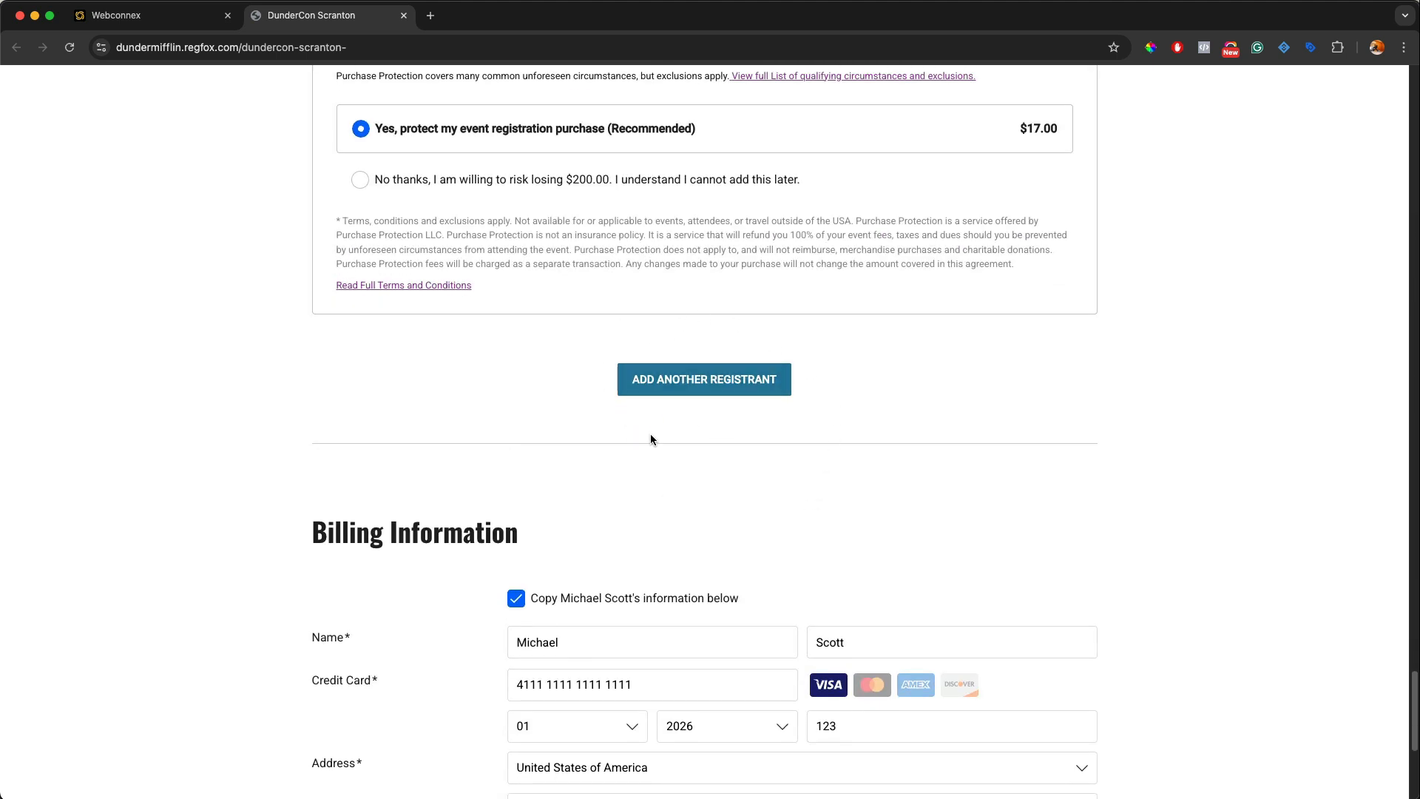
pyautogui.scroll(-5, 655, 436)
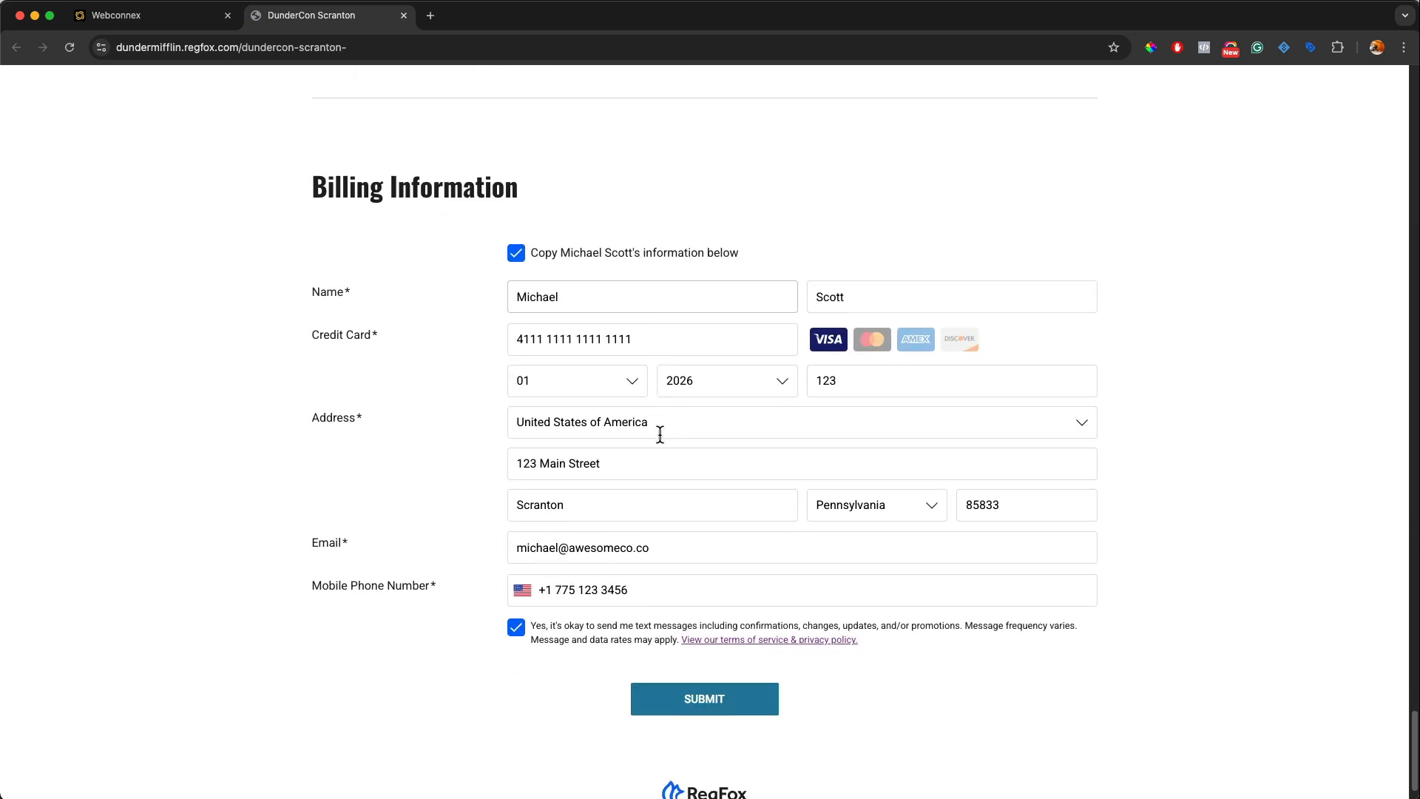
pyautogui.click(707, 691)
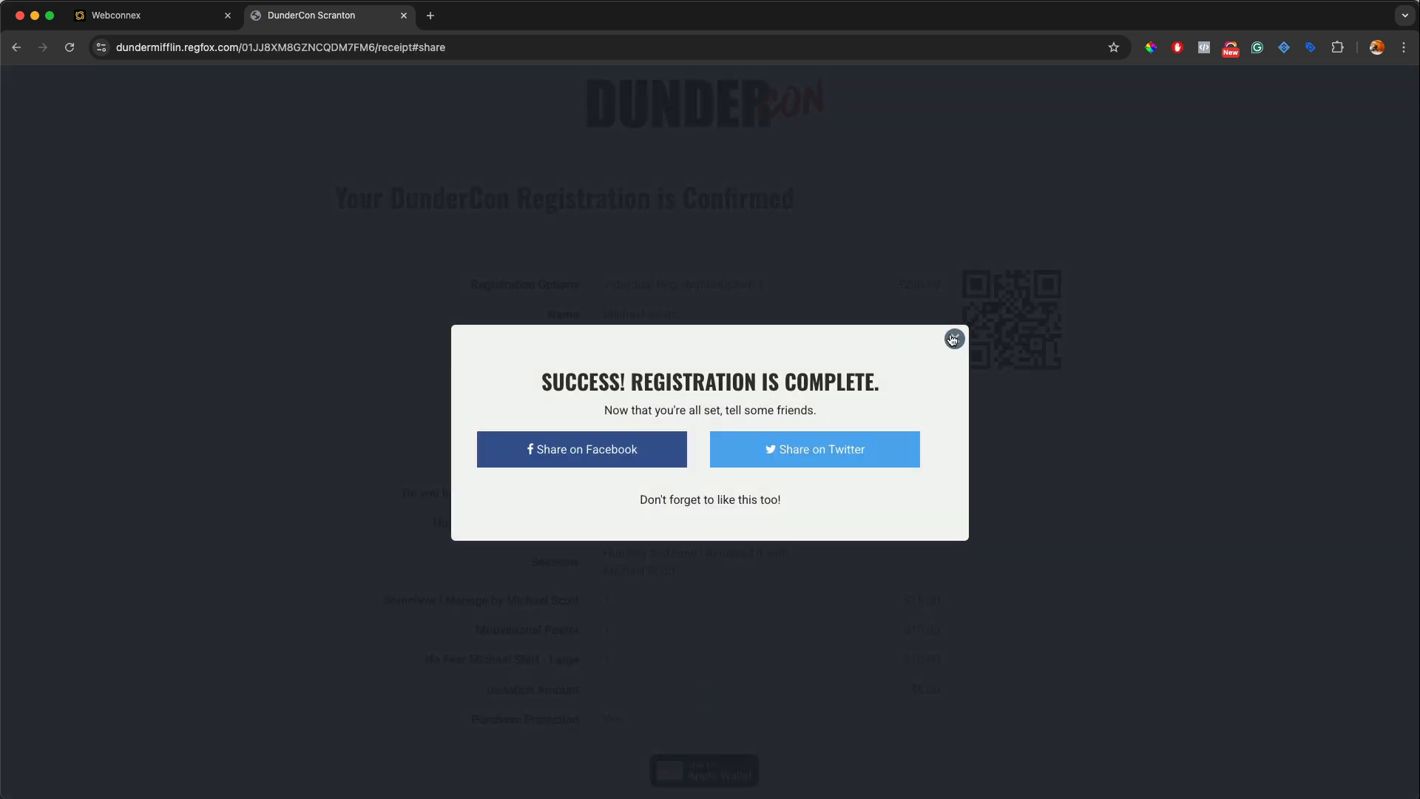
pyautogui.click(953, 339)
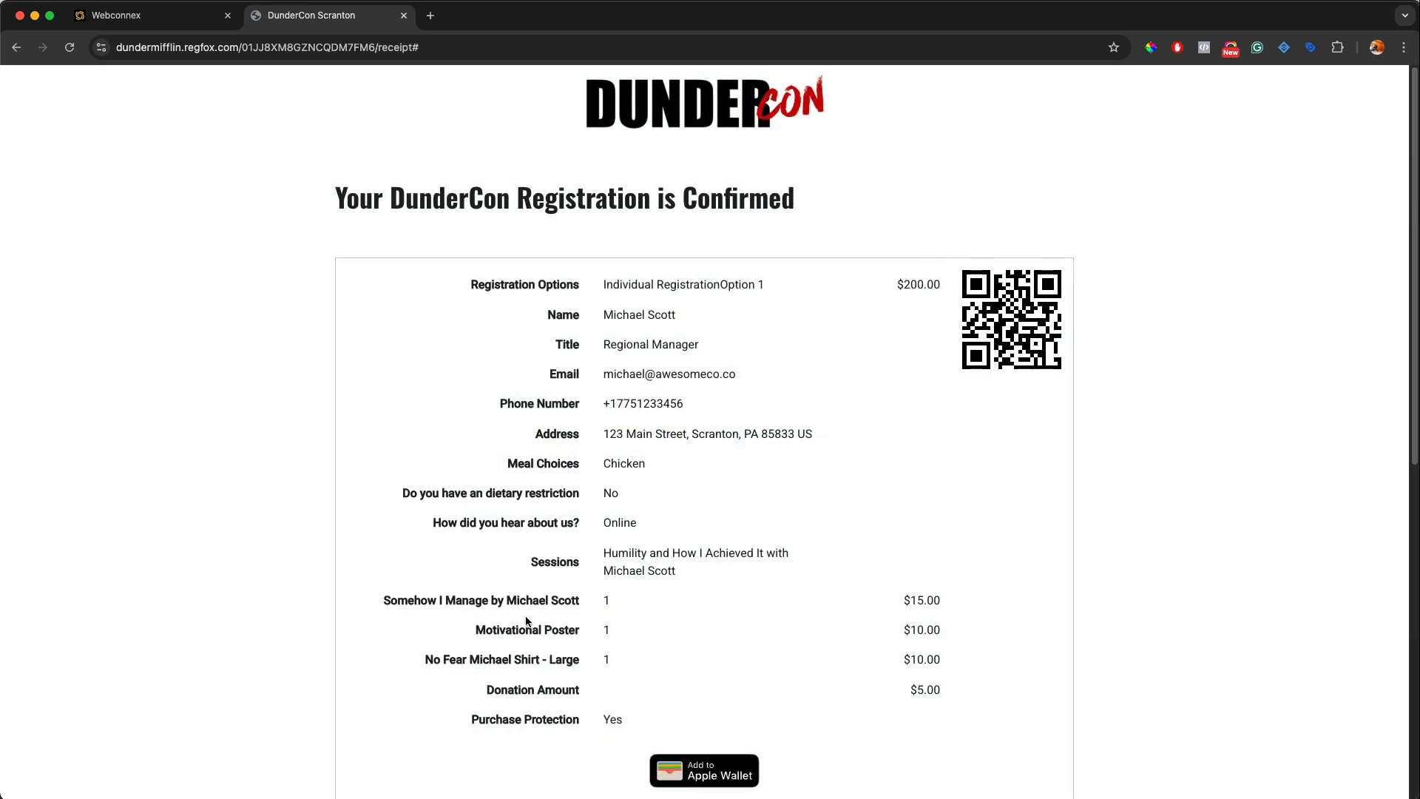
# - Examine the submitted registration's confirmation receipt and billing details, and the confirmation receipts of the other test registrations
pyautogui.scroll(-10, 891, 630)
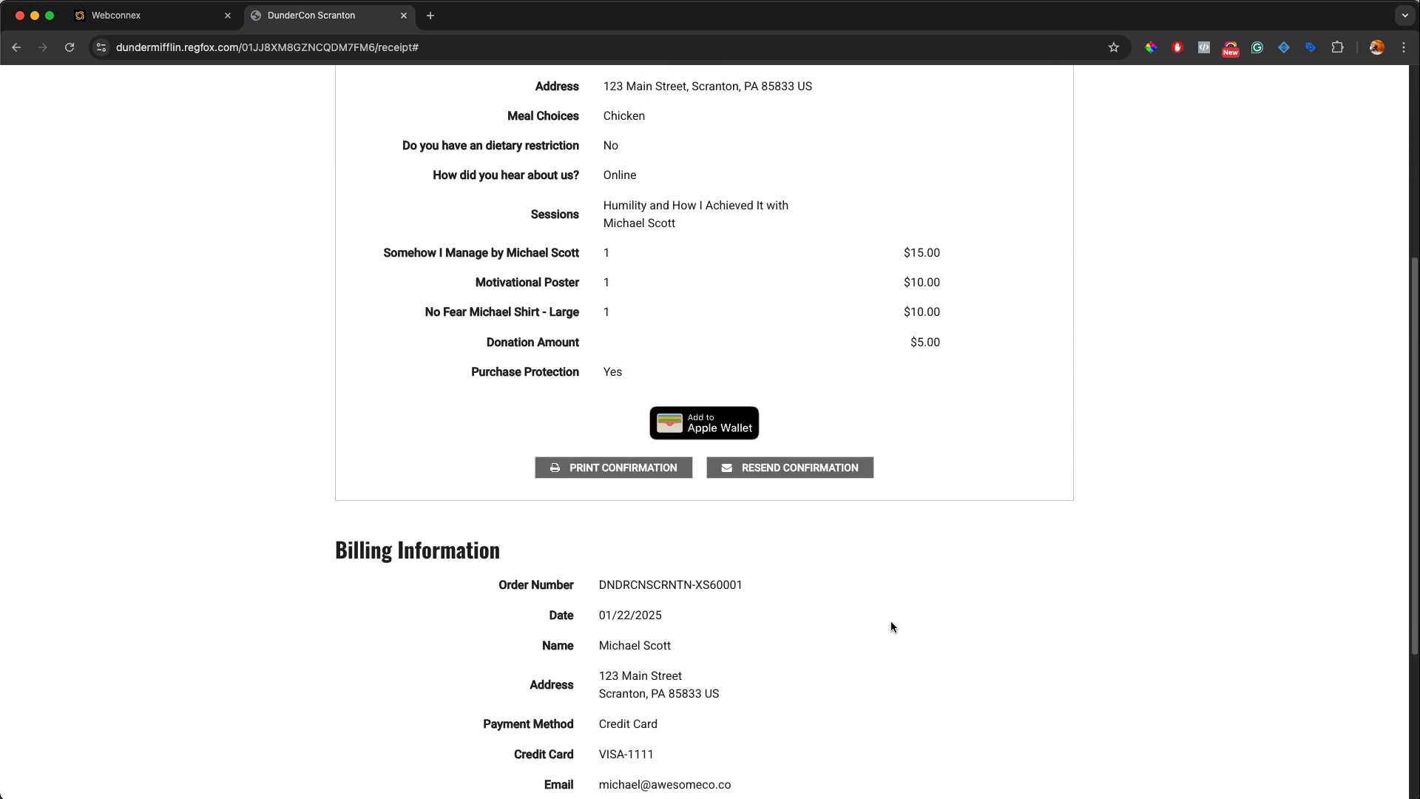
pyautogui.scroll(-2, 891, 620)
pyautogui.scroll(10, 891, 618)
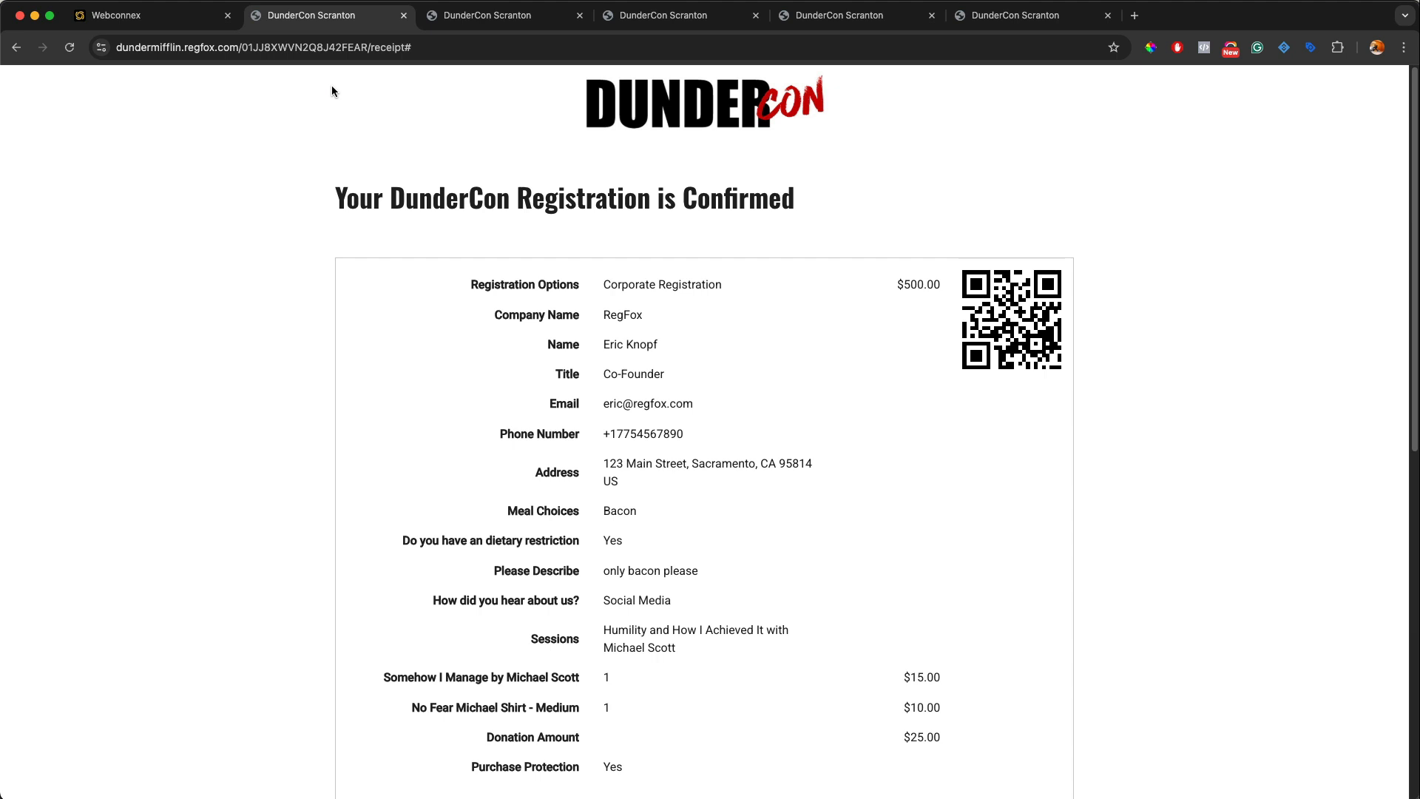
pyautogui.click(467, 22)
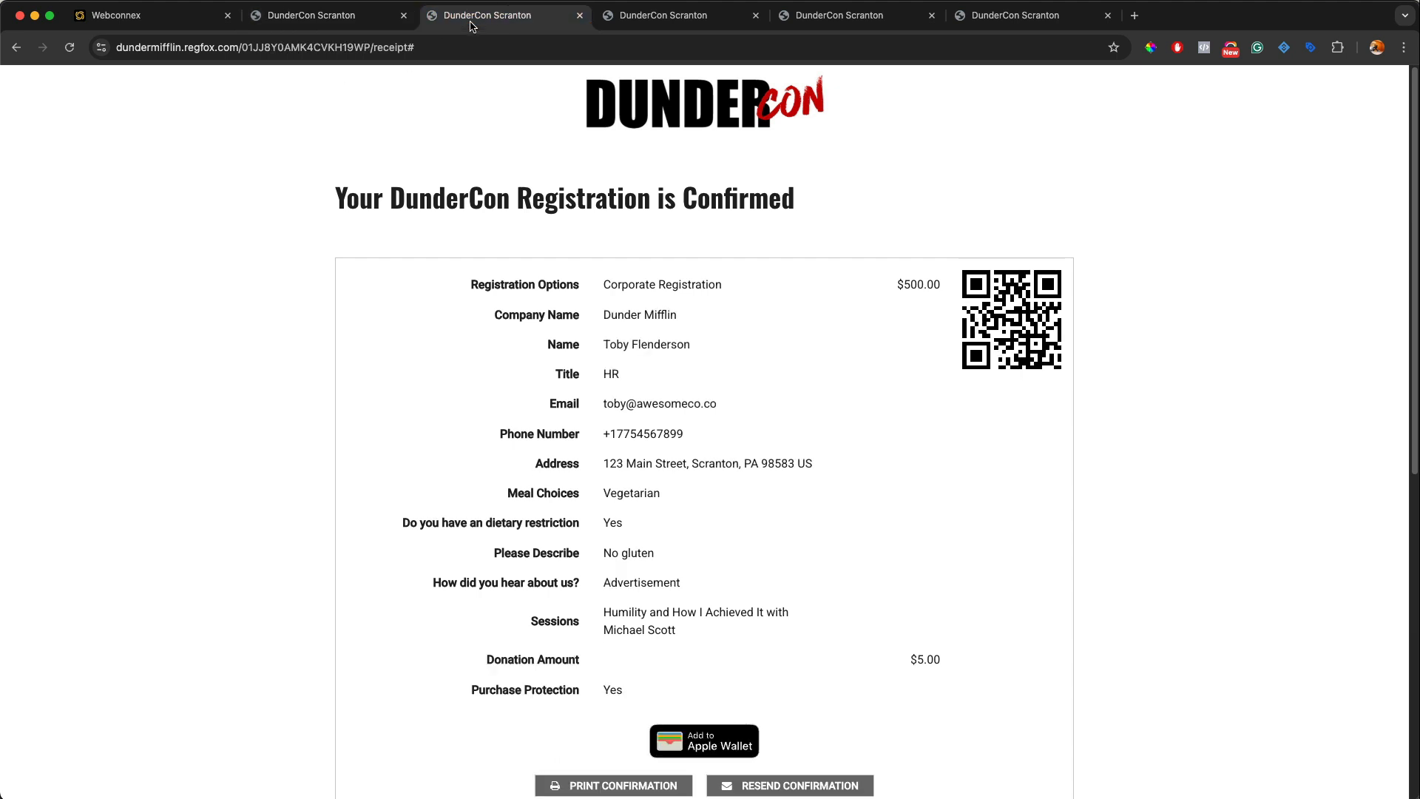
pyautogui.click(640, 22)
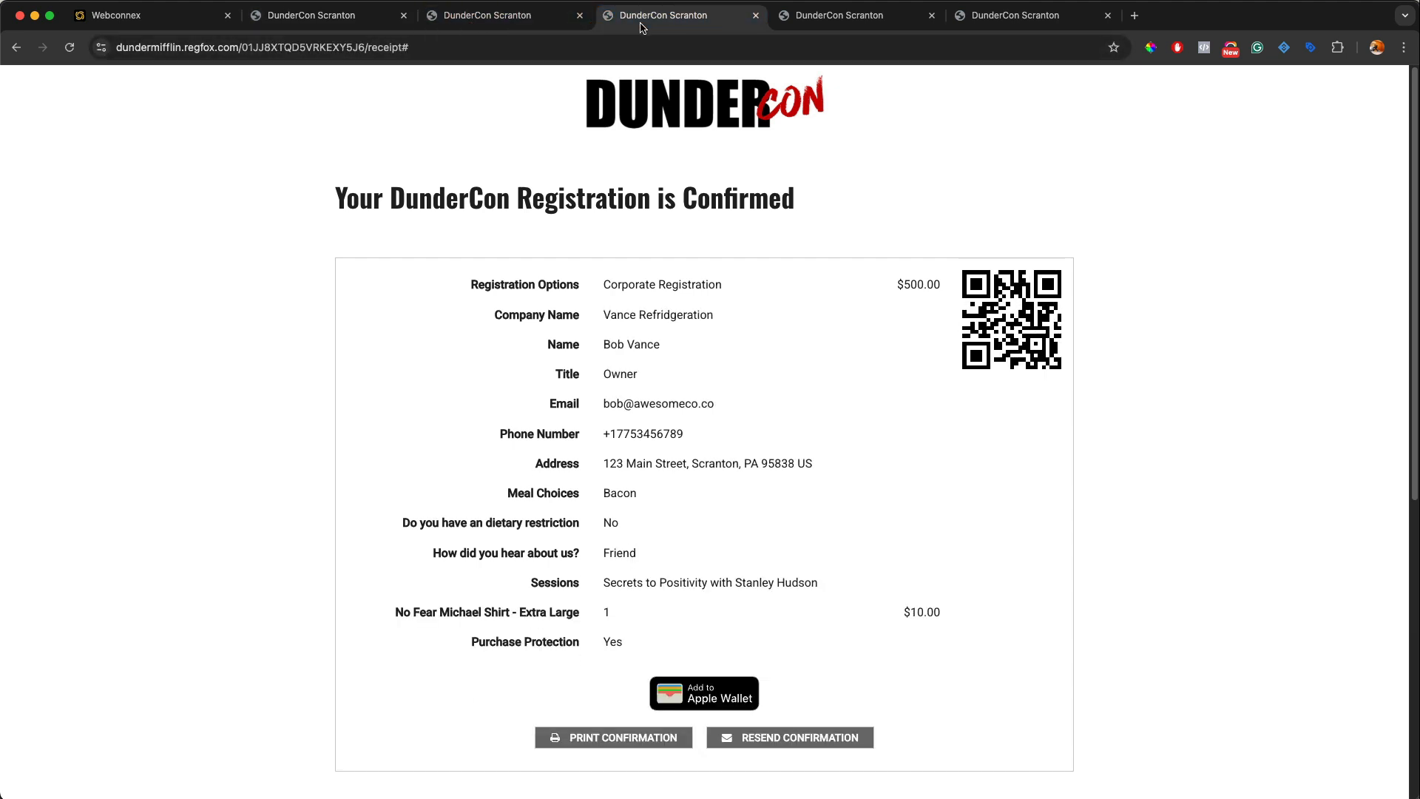
pyautogui.click(817, 23)
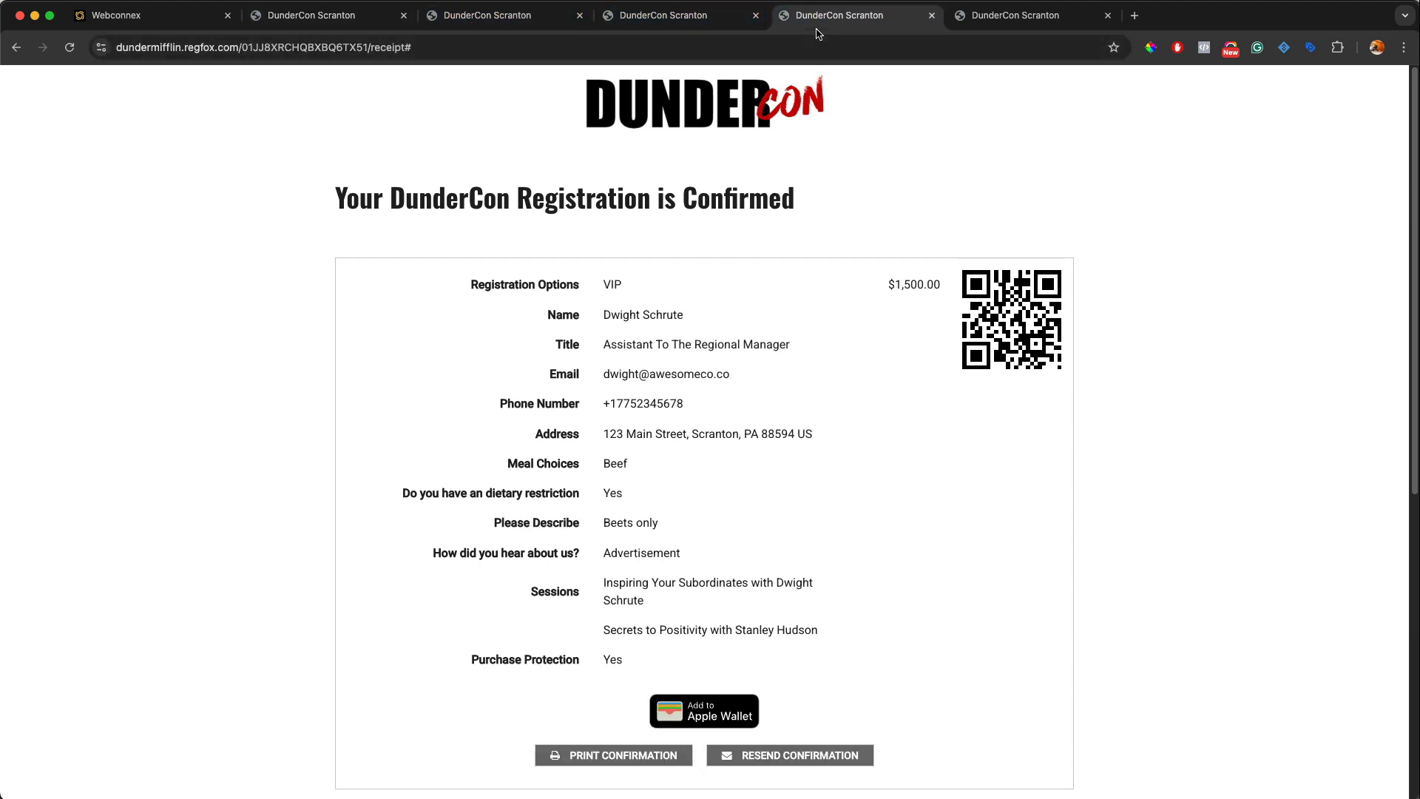
pyautogui.click(996, 29)
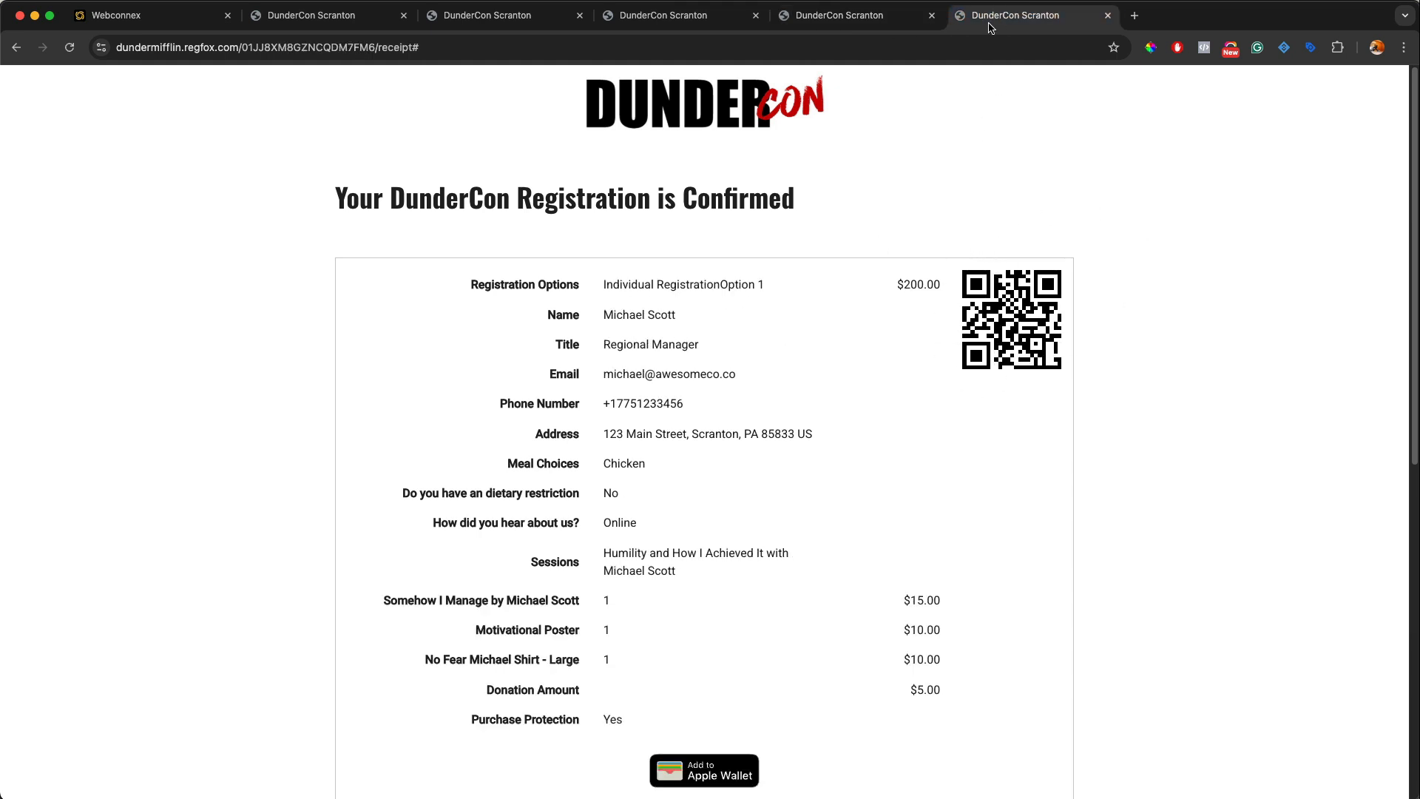
# - Start a new Check-In App key in the DunderCon Scranton page's Onsite options and name it Checkin
pyautogui.click(209, 18)
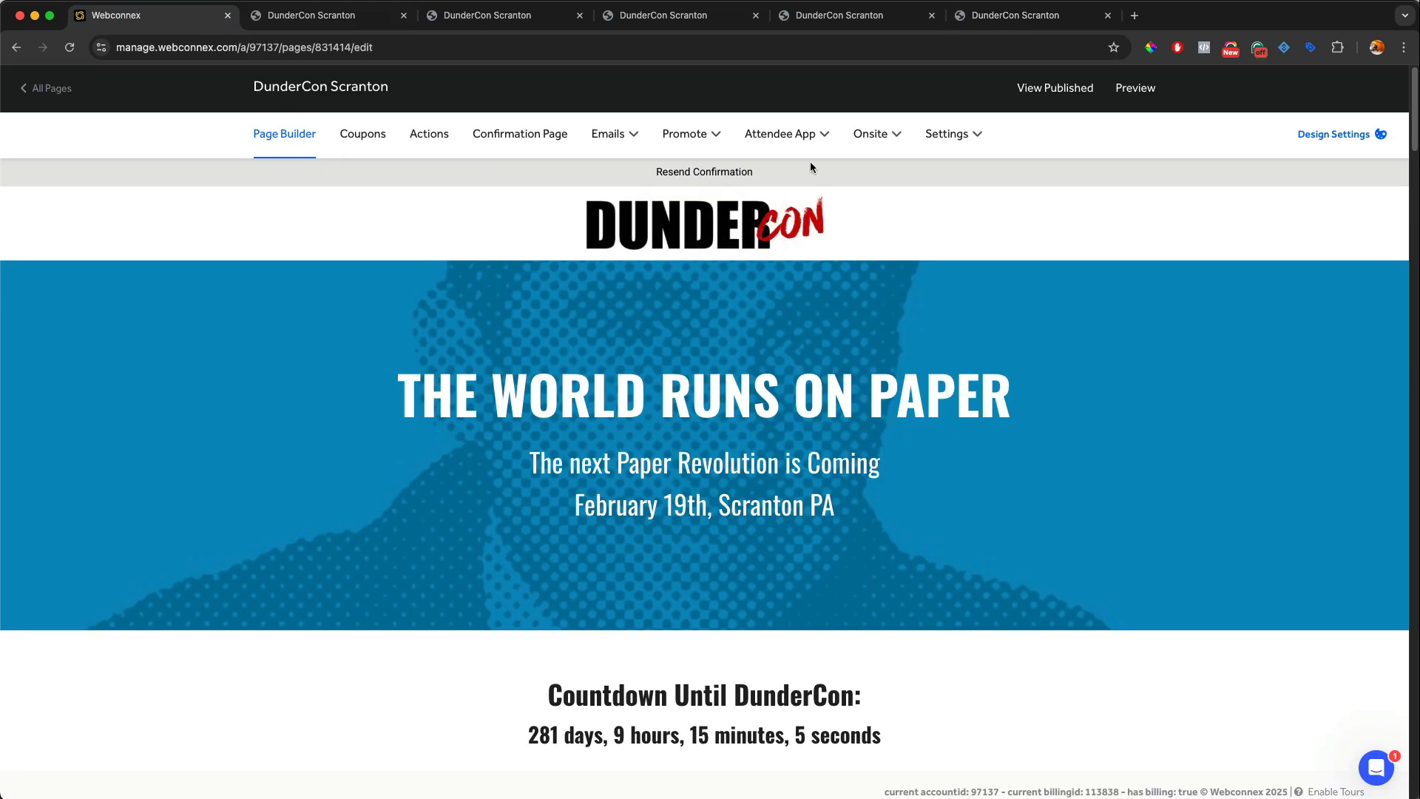
pyautogui.moveTo(868, 139)
pyautogui.click(880, 172)
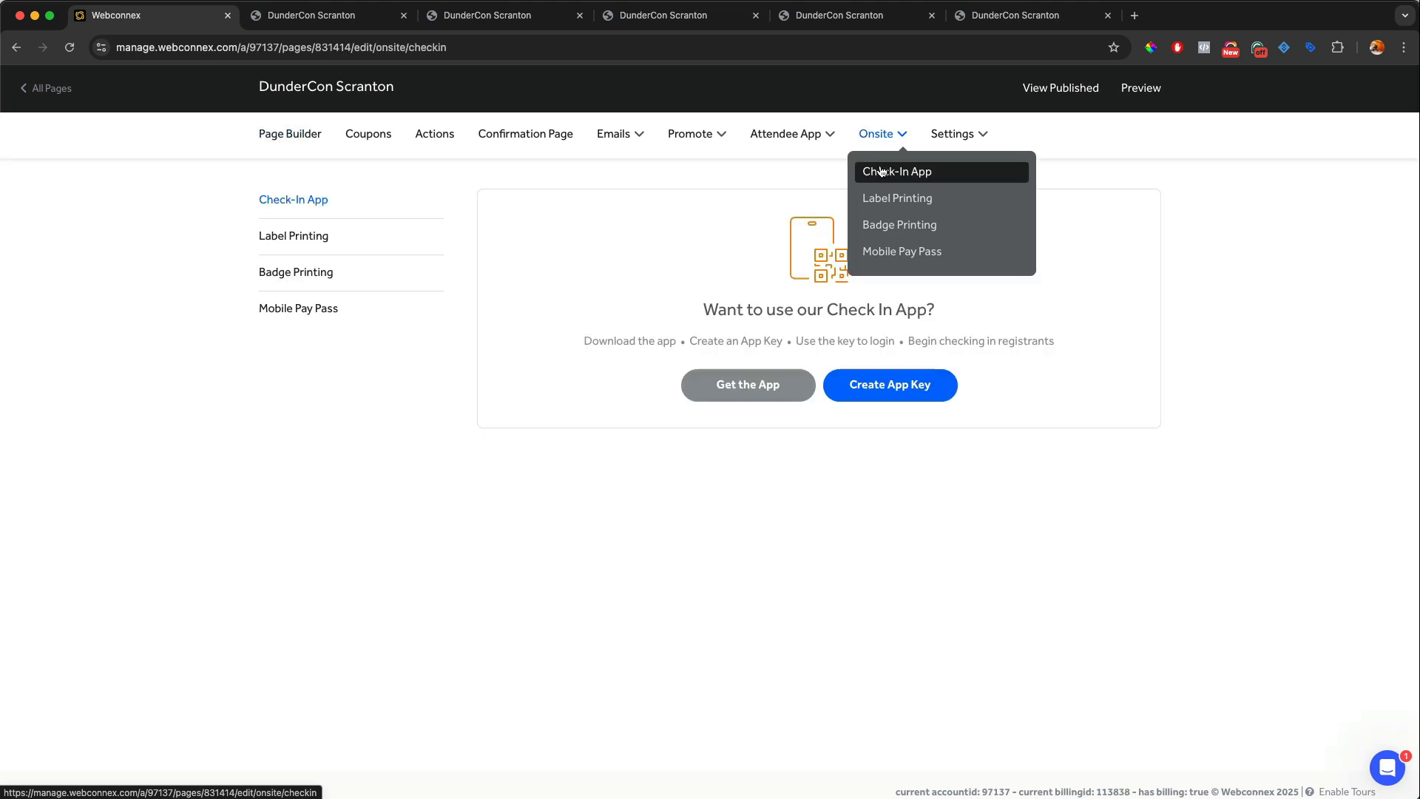
pyautogui.click(899, 389)
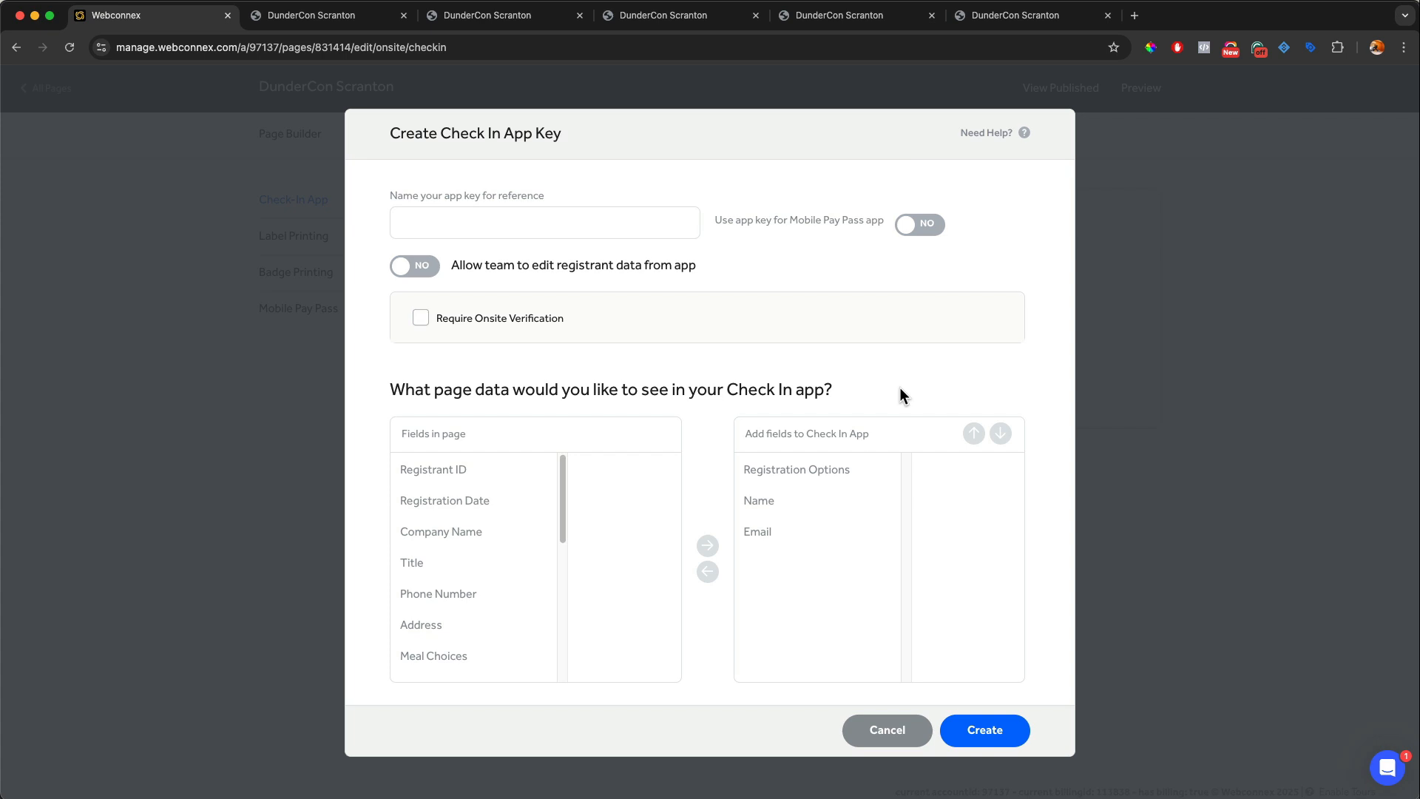
pyautogui.click(594, 233)
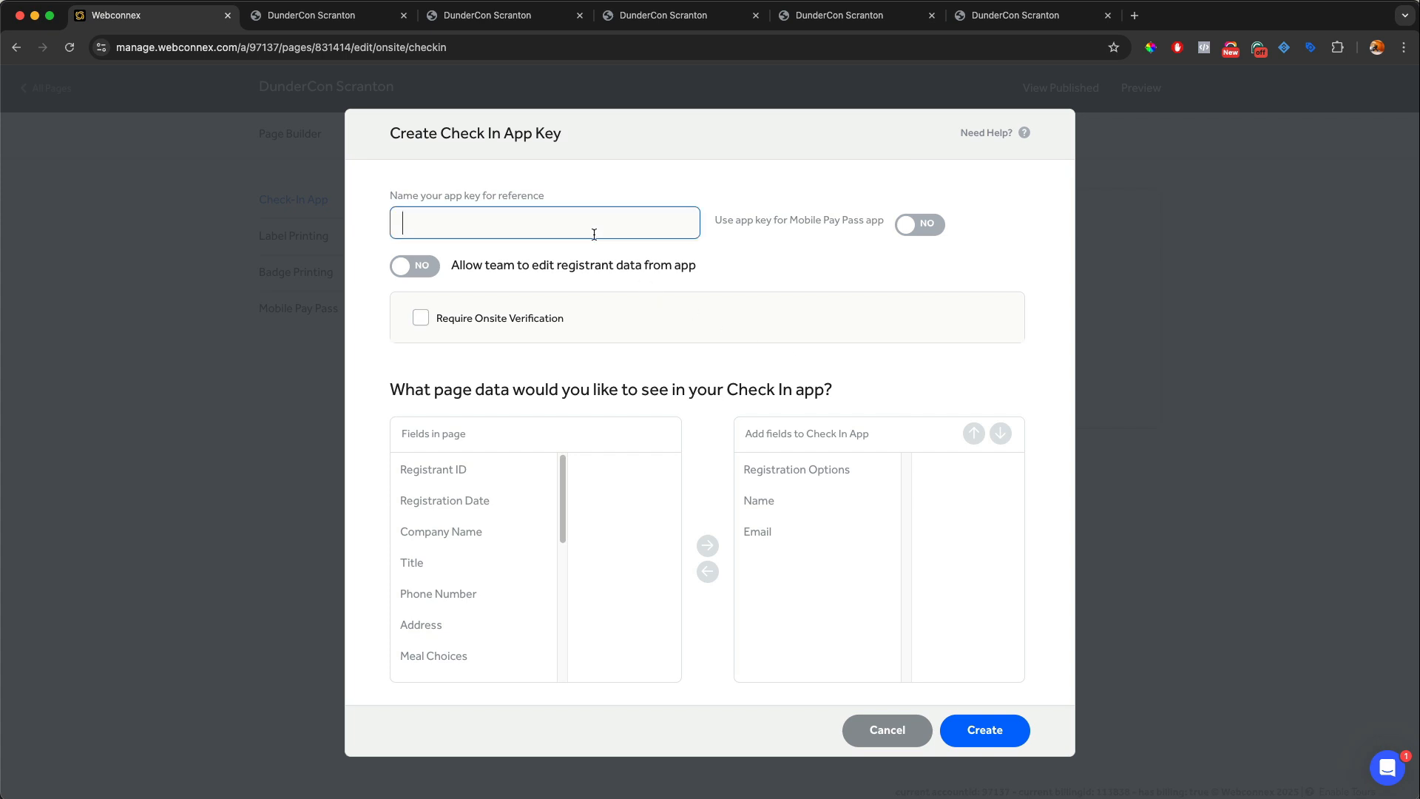
pyautogui.write('Checkin')
pyautogui.click(599, 251)
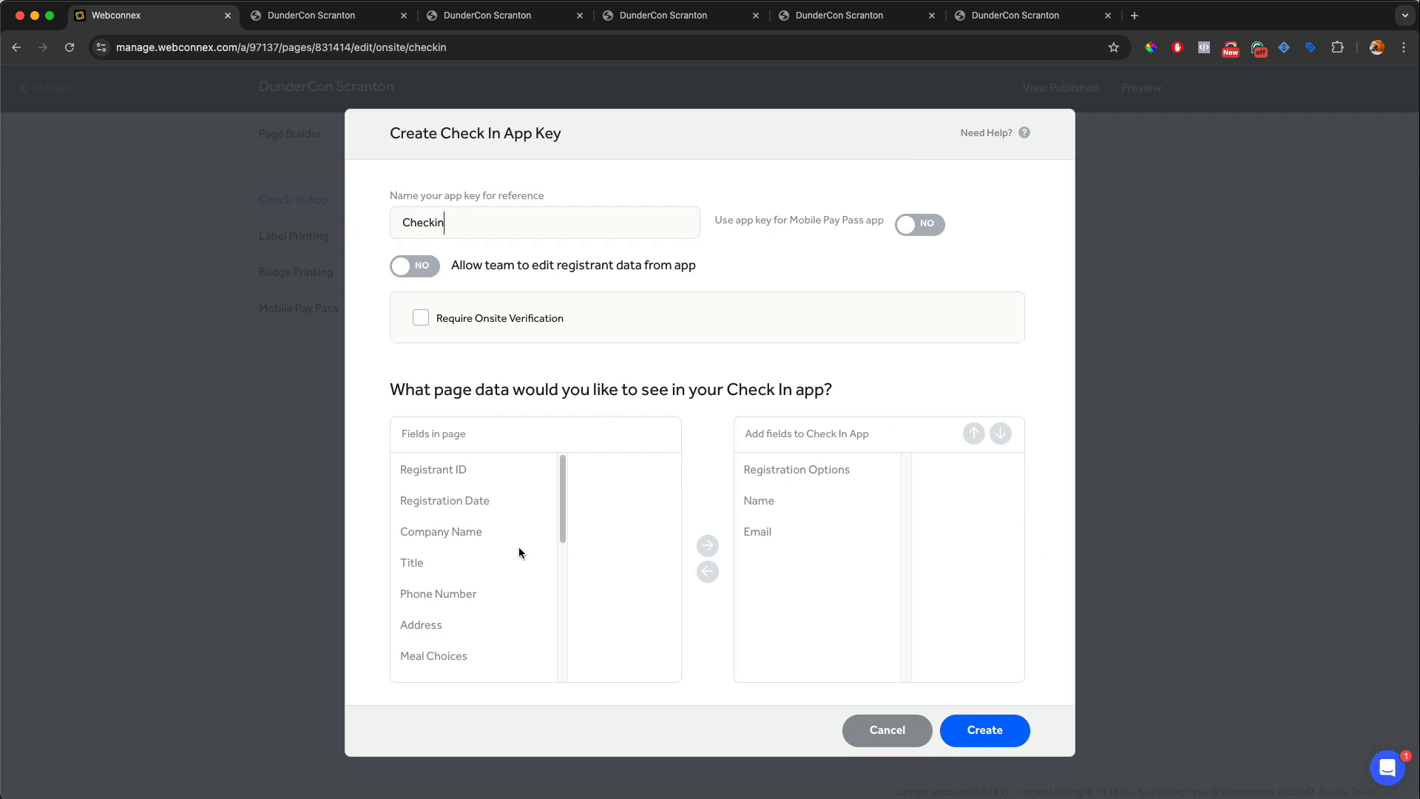
# - Add Company Name, Title, Phone Number, Address, Meal Choices, Sessions and Event Merchandise to the Check In app's displayed fields
pyautogui.click(489, 534)
pyautogui.click(707, 547)
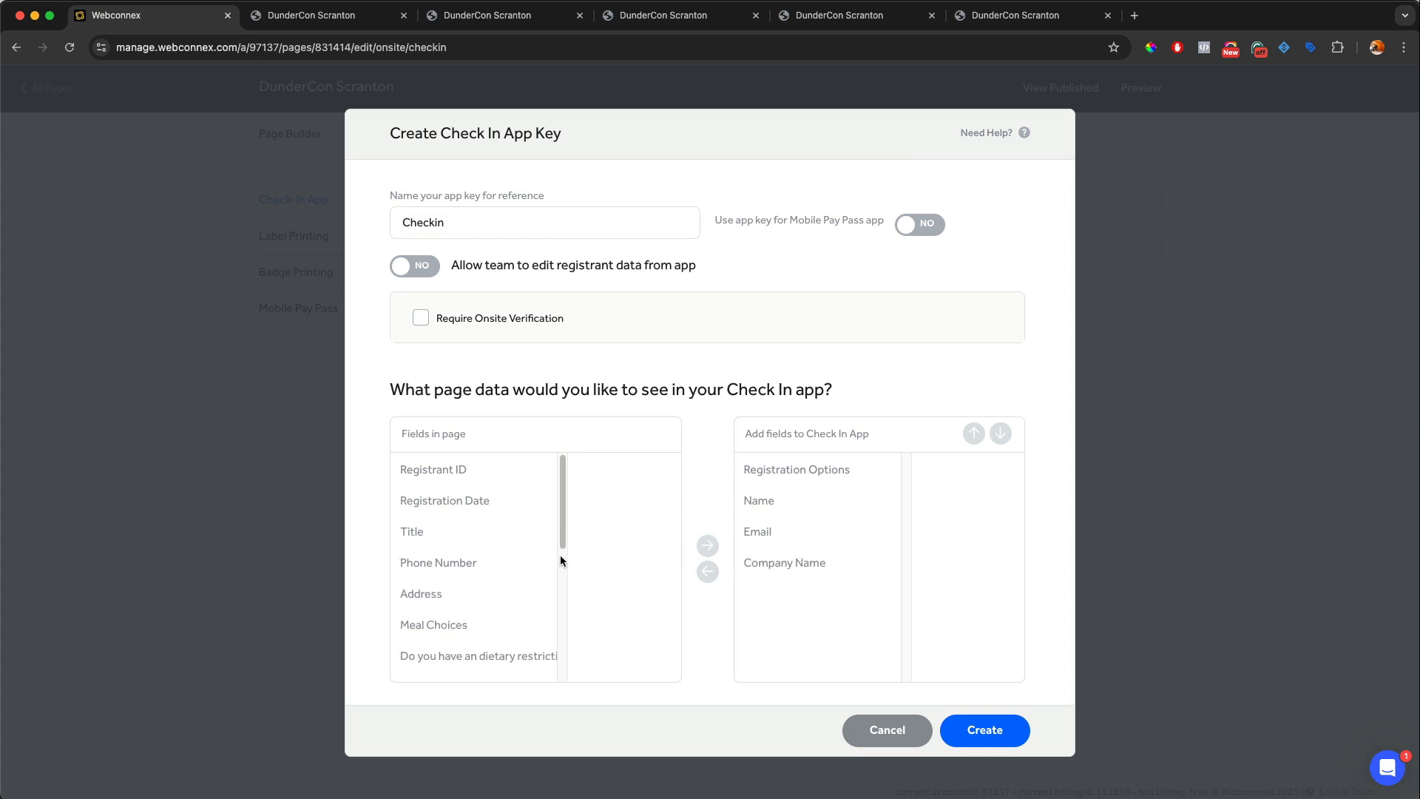
pyautogui.click(476, 545)
pyautogui.click(708, 545)
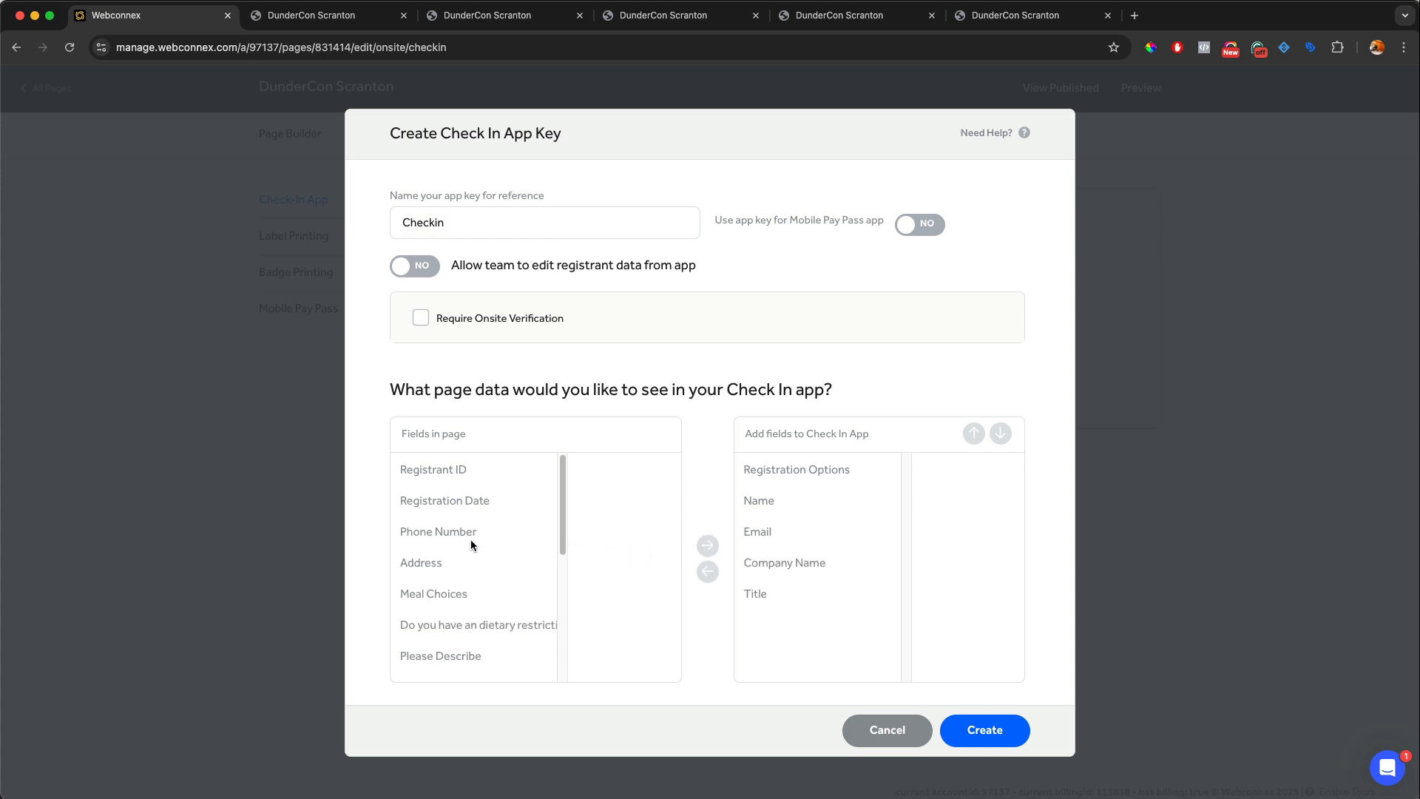
pyautogui.click(469, 538)
pyautogui.click(459, 564)
pyautogui.click(460, 595)
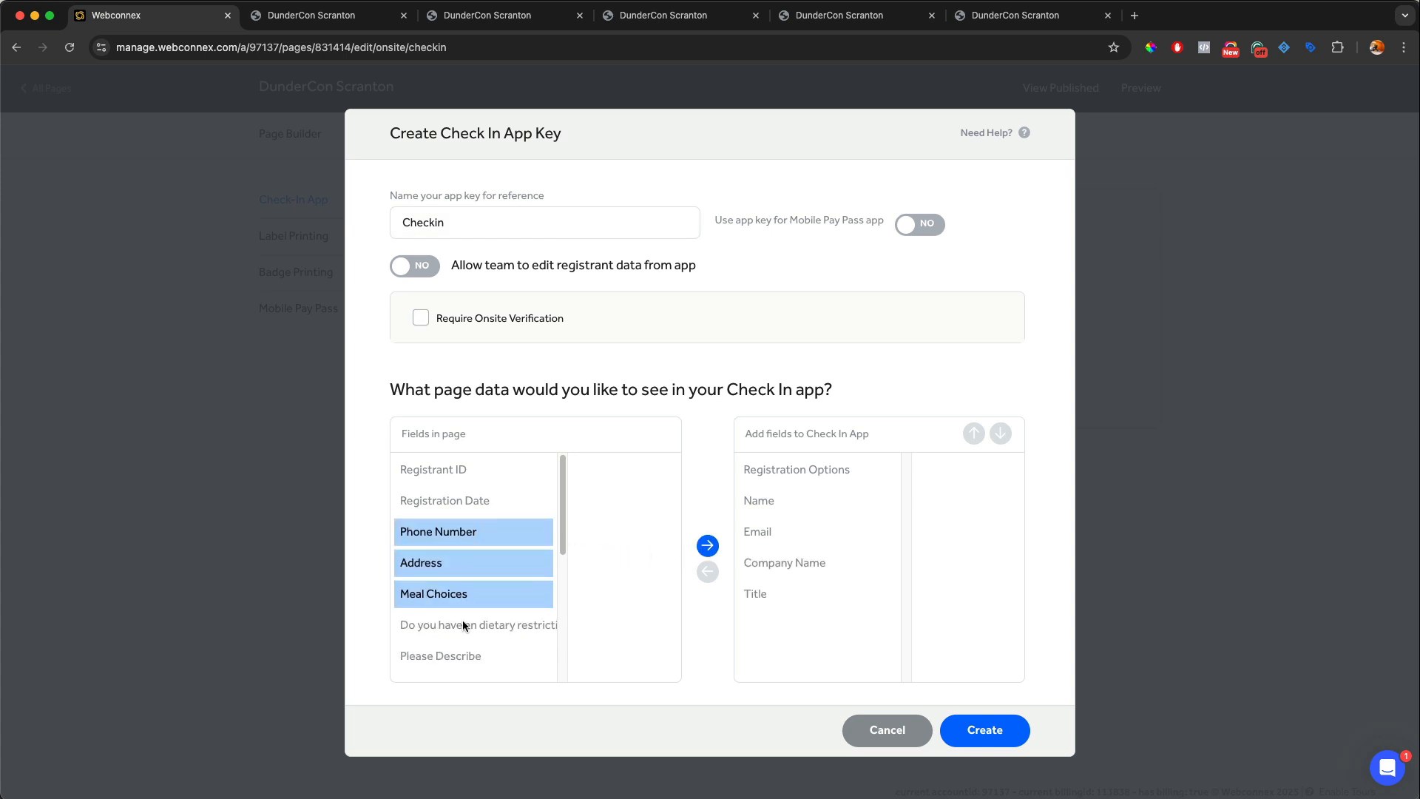
pyautogui.click(708, 546)
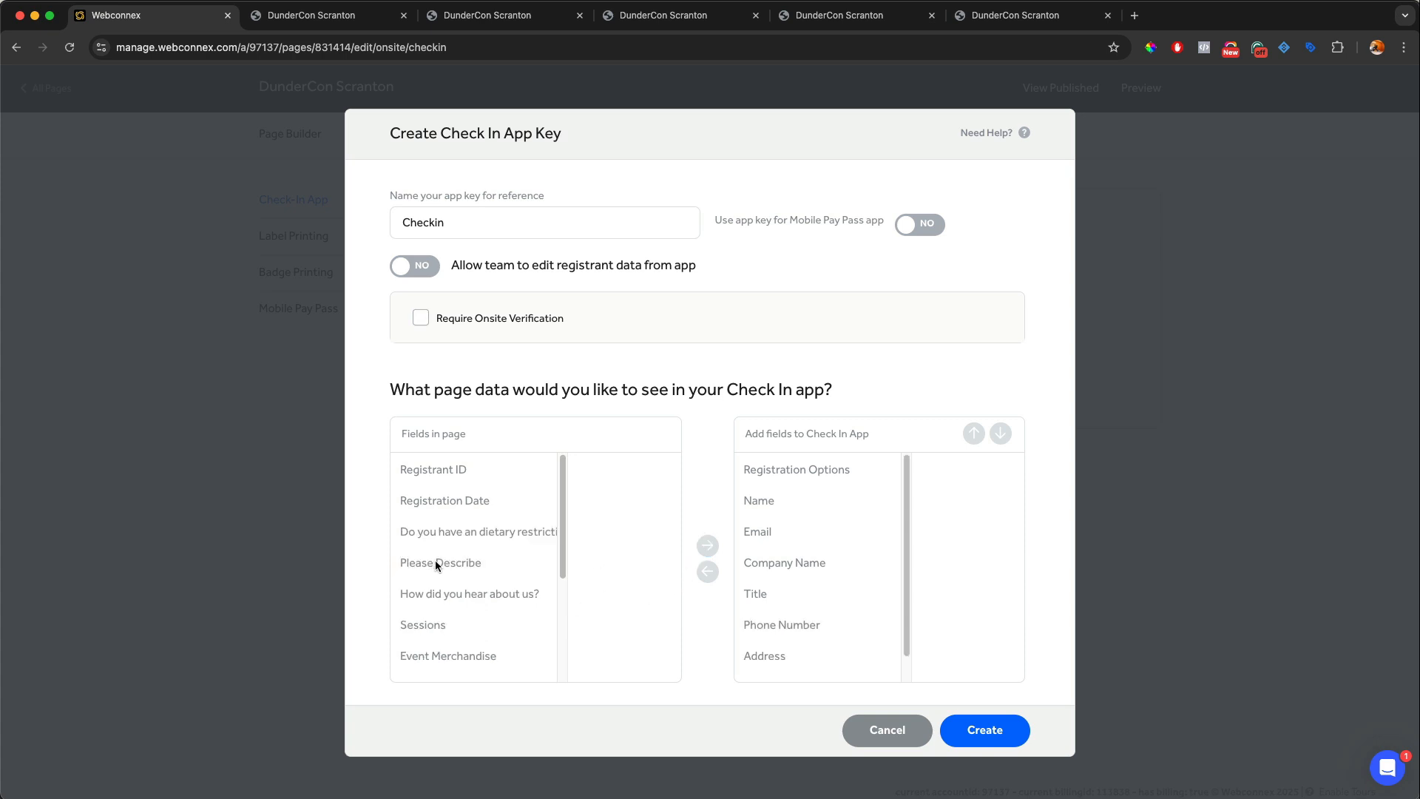
pyautogui.click(426, 626)
pyautogui.click(708, 546)
pyautogui.click(487, 625)
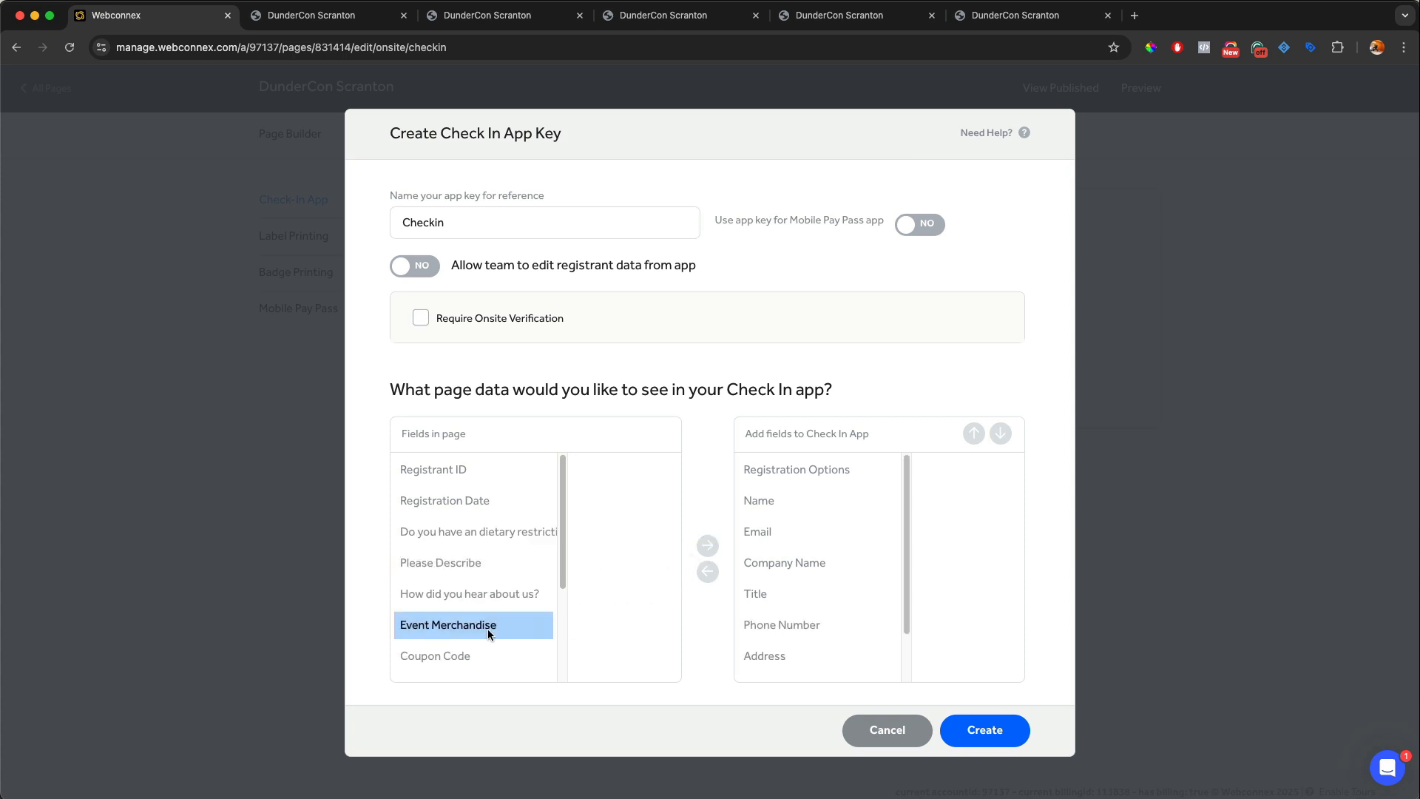
pyautogui.click(707, 546)
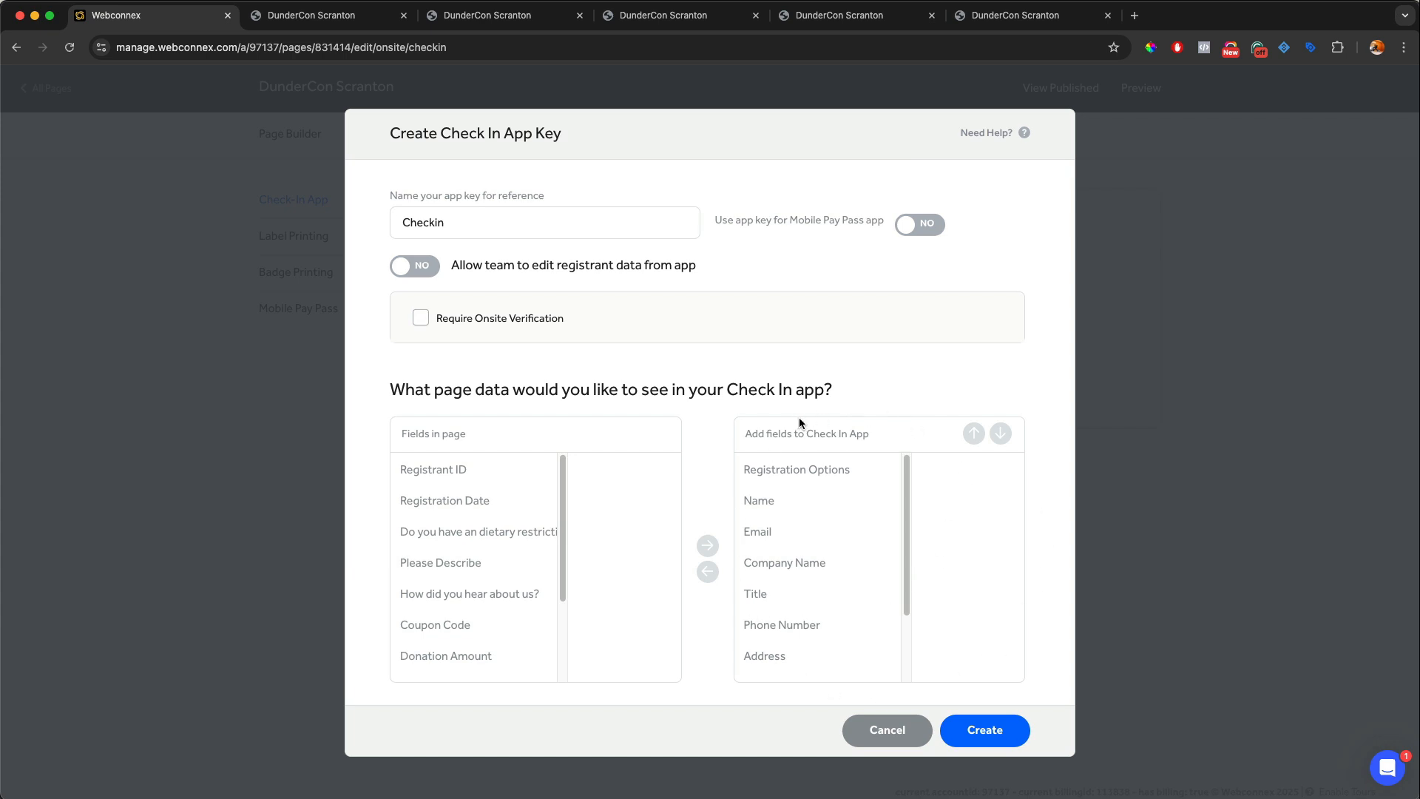
# - Allow the team to edit registrant data from the app and create the Checkin app key
pyautogui.click(415, 269)
pyautogui.click(971, 720)
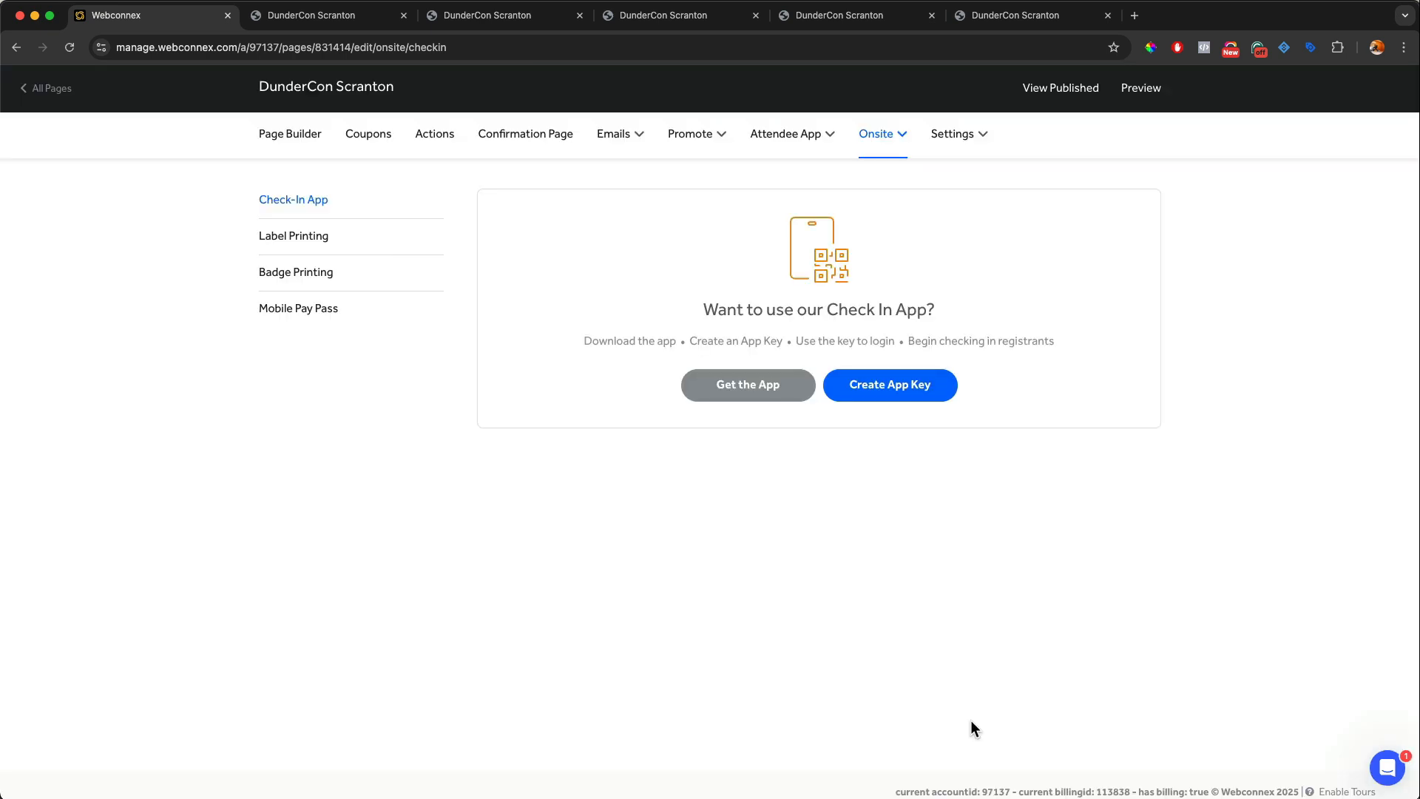
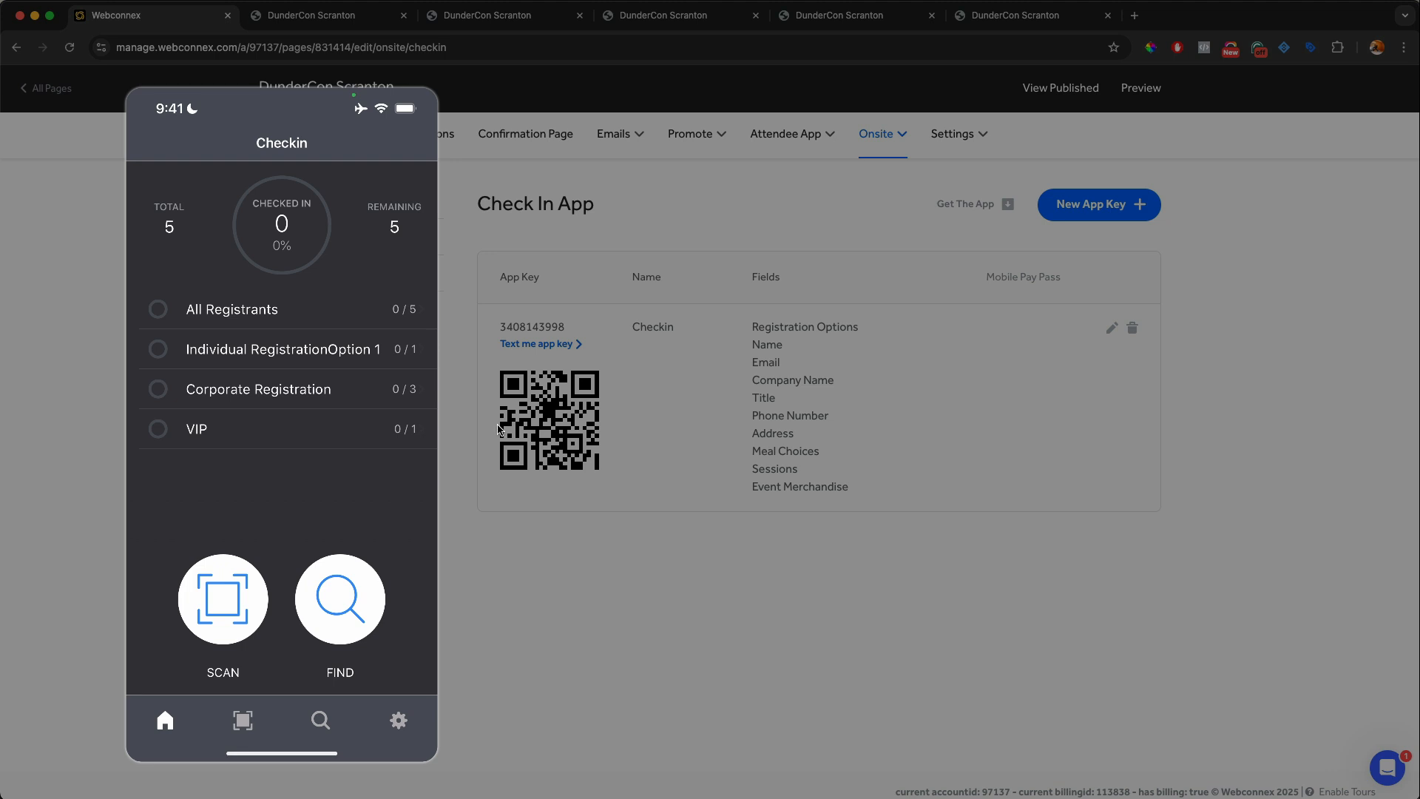
# - Display the corporate registrants' confirmation receipts with their QR codes for scanning in the Check In app
pyautogui.click(330, 27)
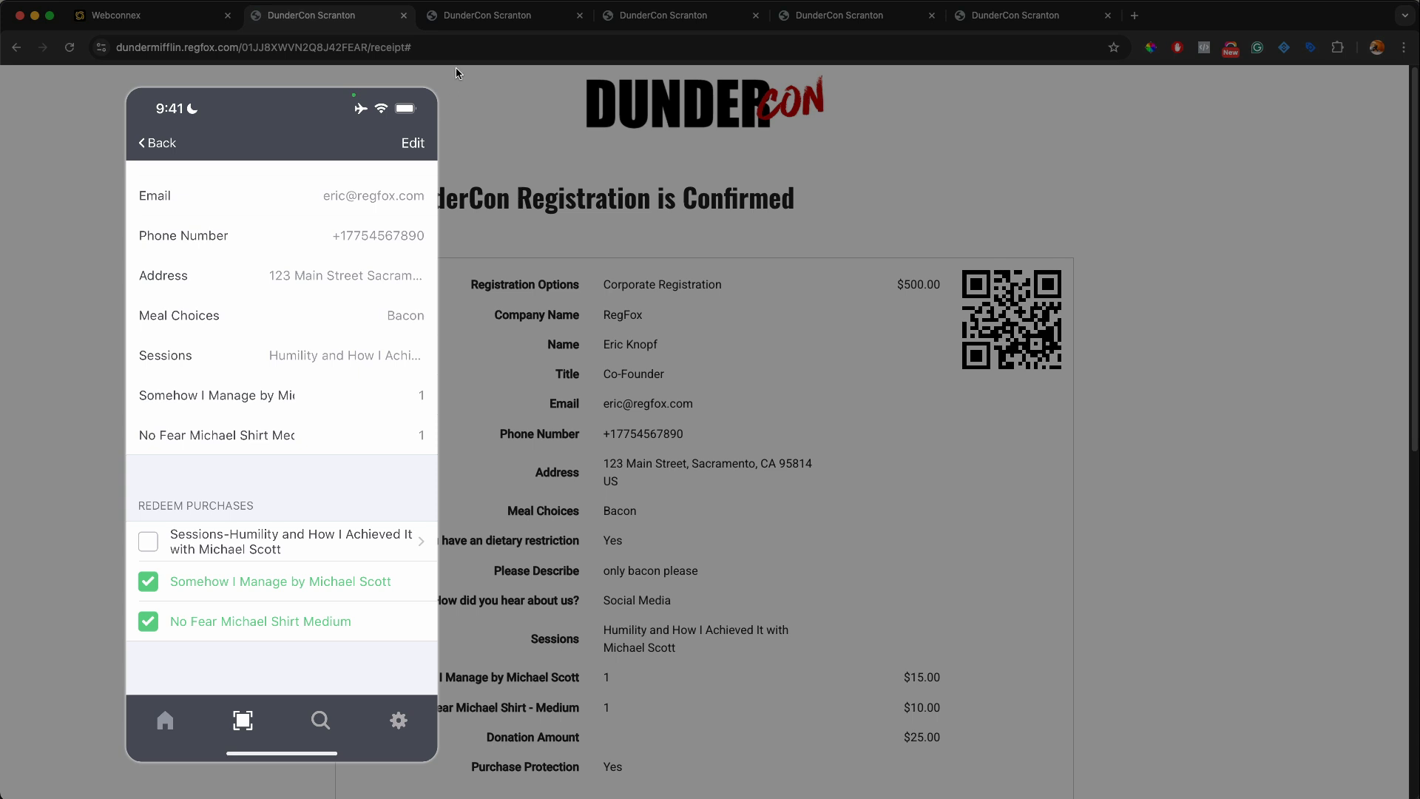
pyautogui.click(472, 30)
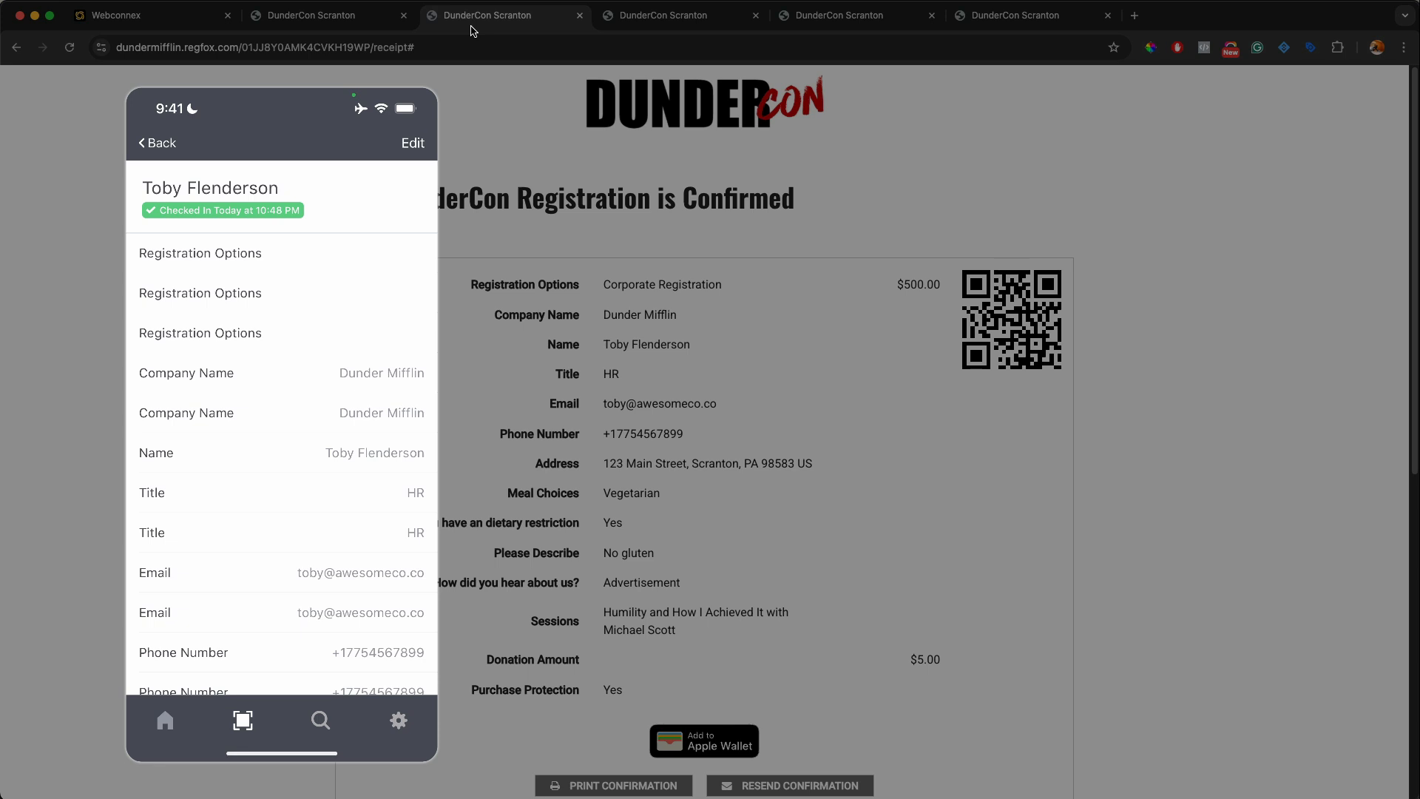
pyautogui.click(618, 15)
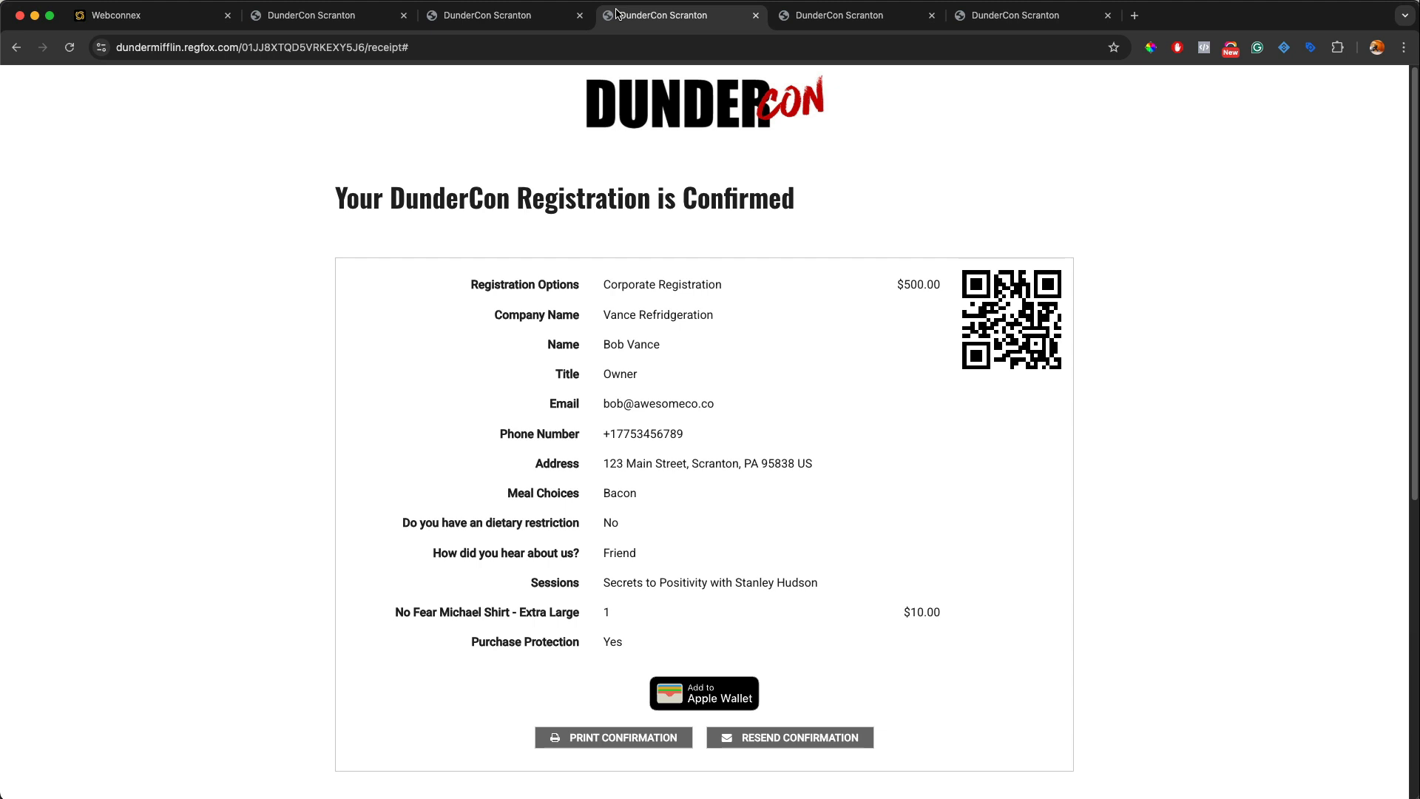
# - Return to RegFox's account-wide Registrations list and view the details of the newest DunderCon Scranton registrant
pyautogui.click(159, 15)
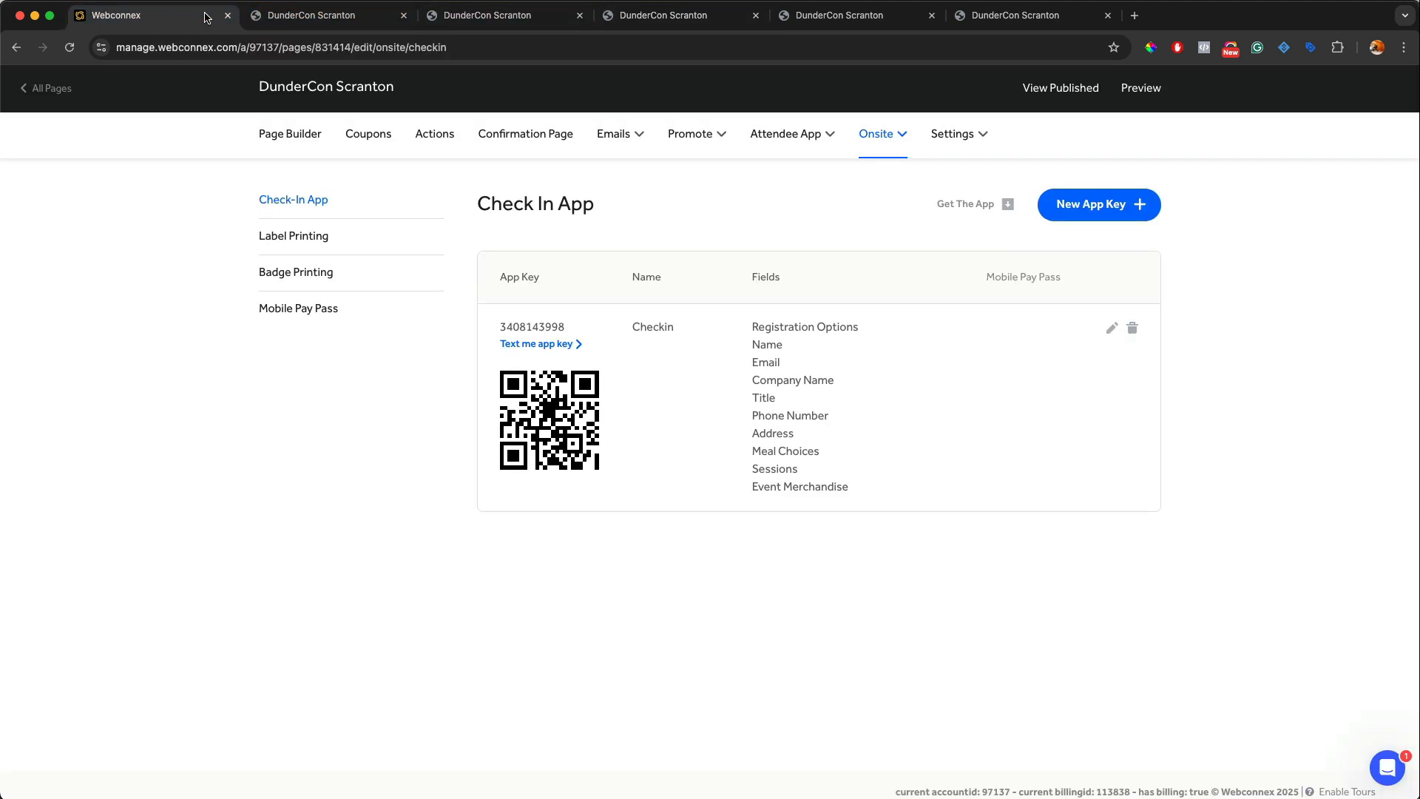
pyautogui.click(50, 99)
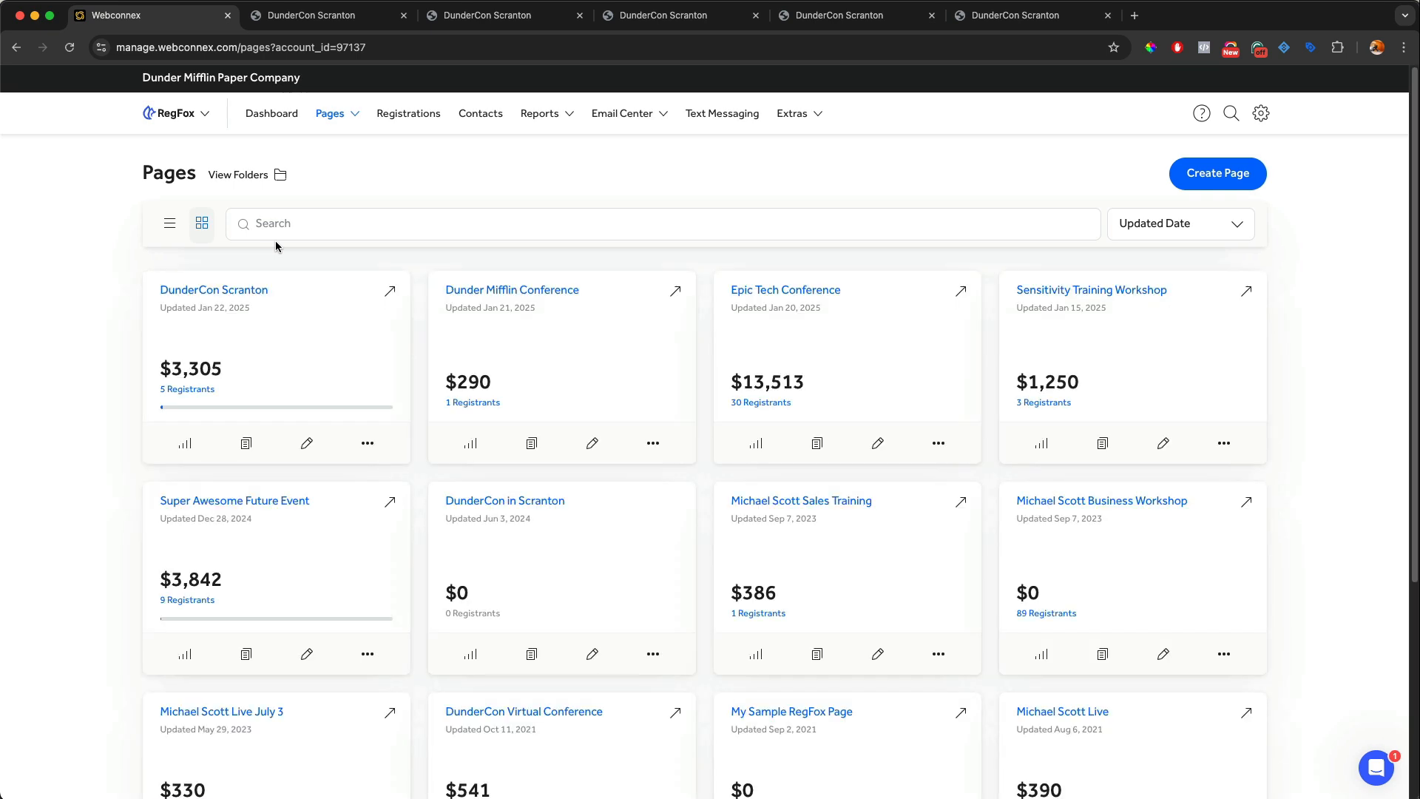
pyautogui.click(409, 115)
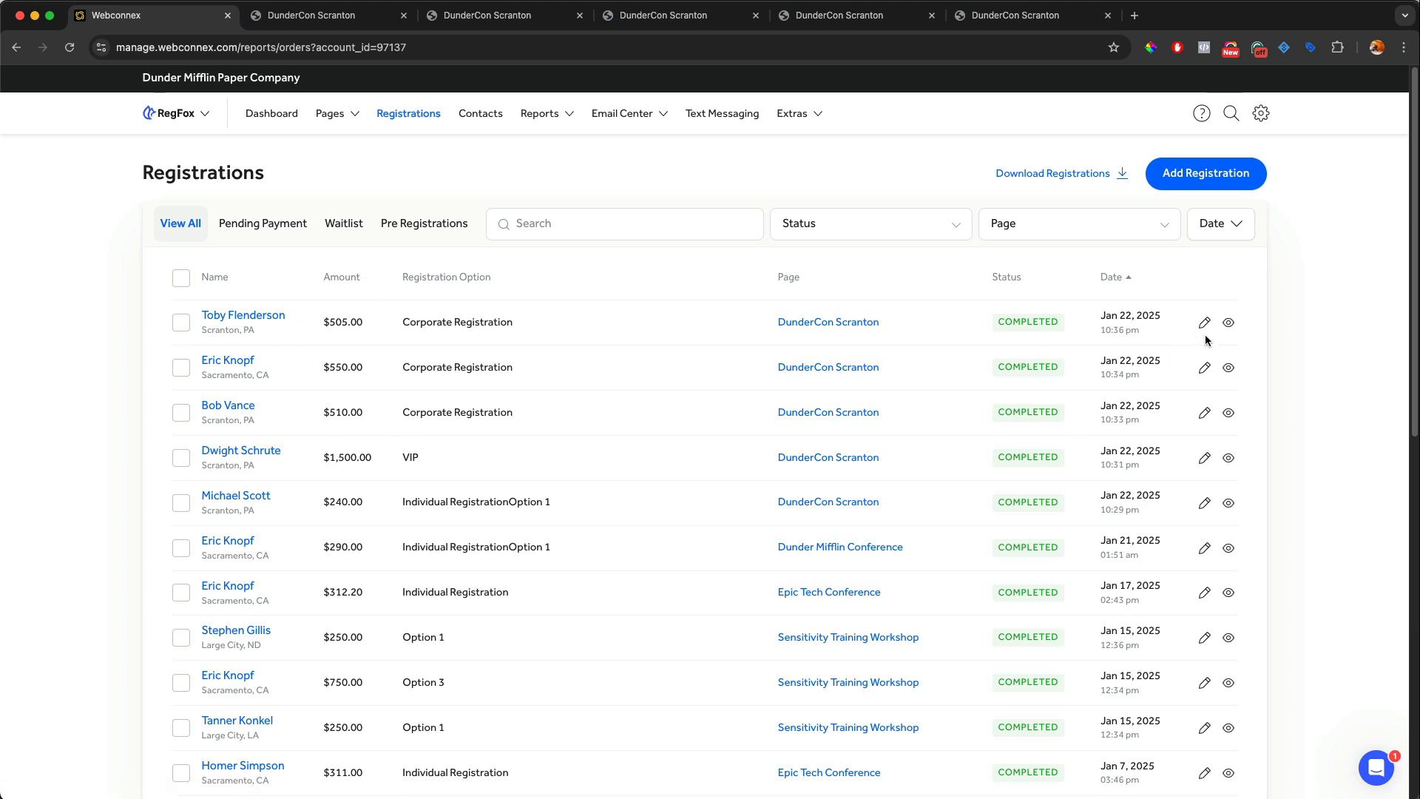
pyautogui.click(1226, 324)
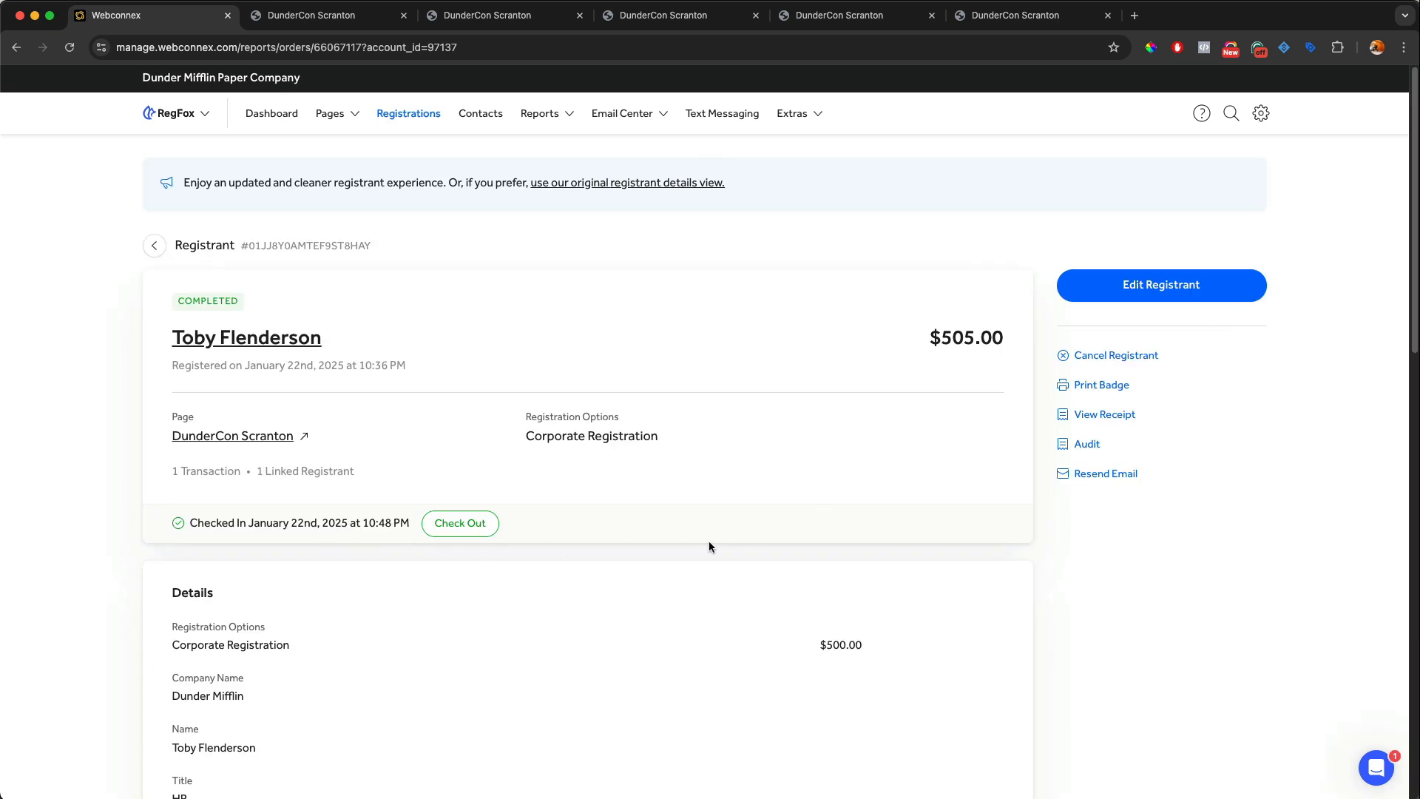
# - Try changing the registrant's option to VIP, review the payment choices and remaining registration fields, and discard the edits
pyautogui.scroll(-4, 800, 536)
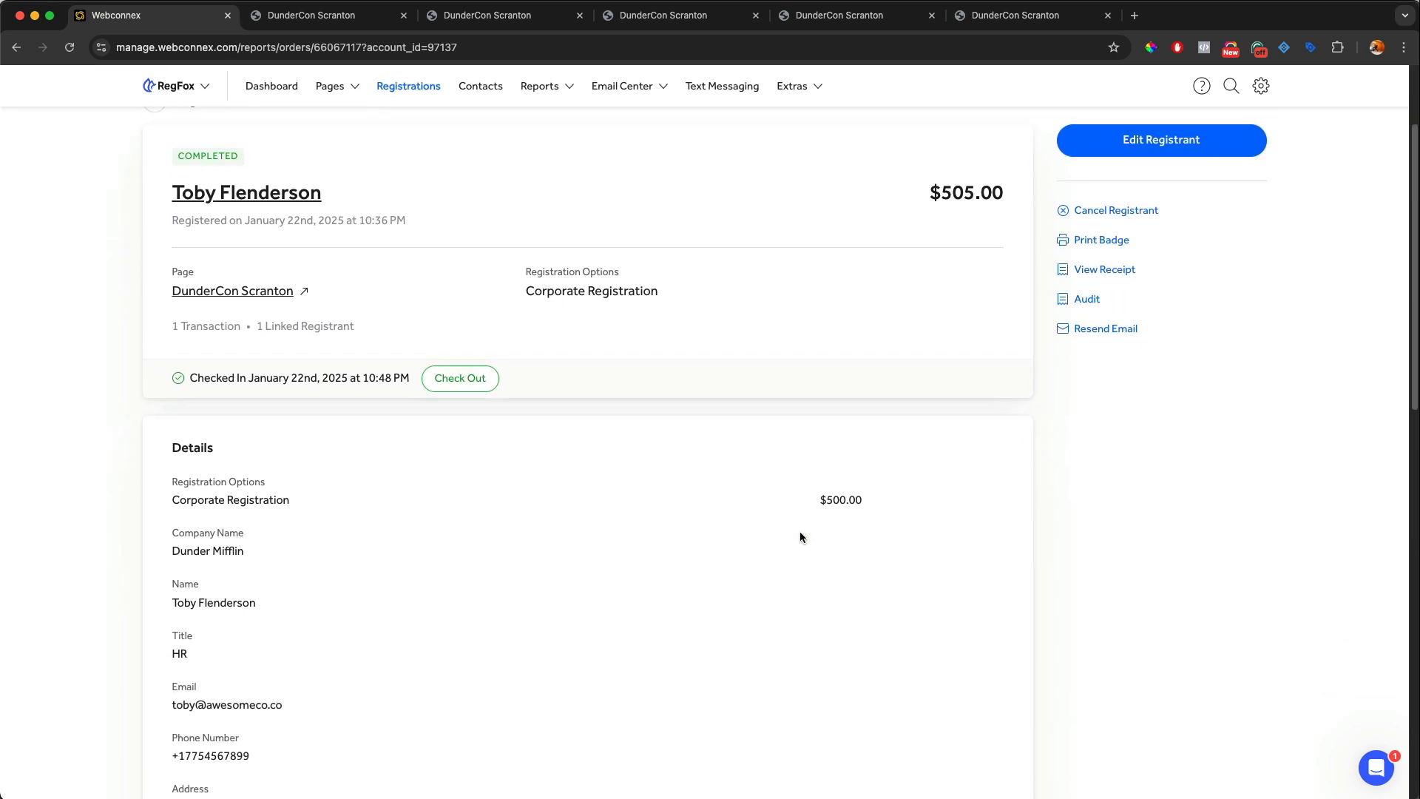
pyautogui.click(1129, 148)
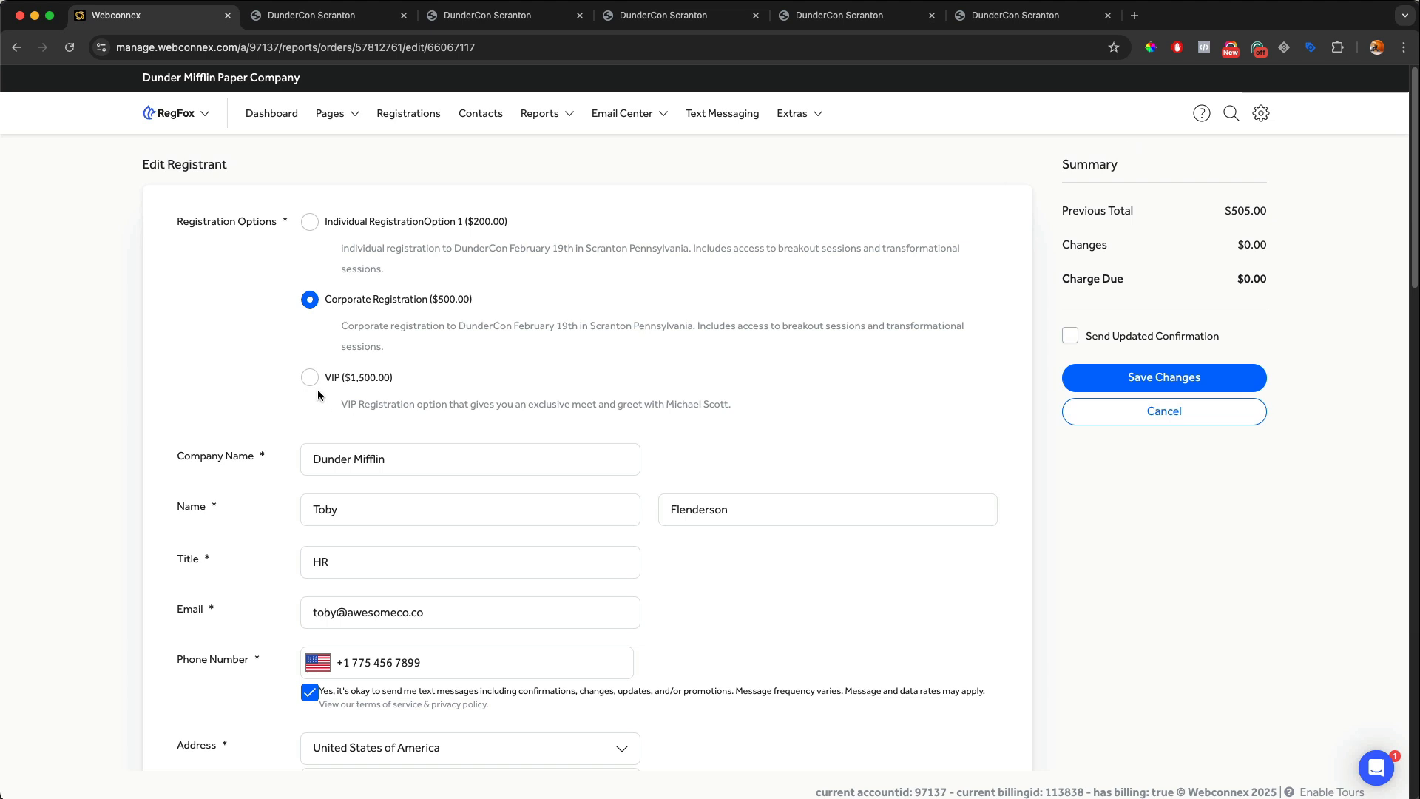
pyautogui.click(312, 382)
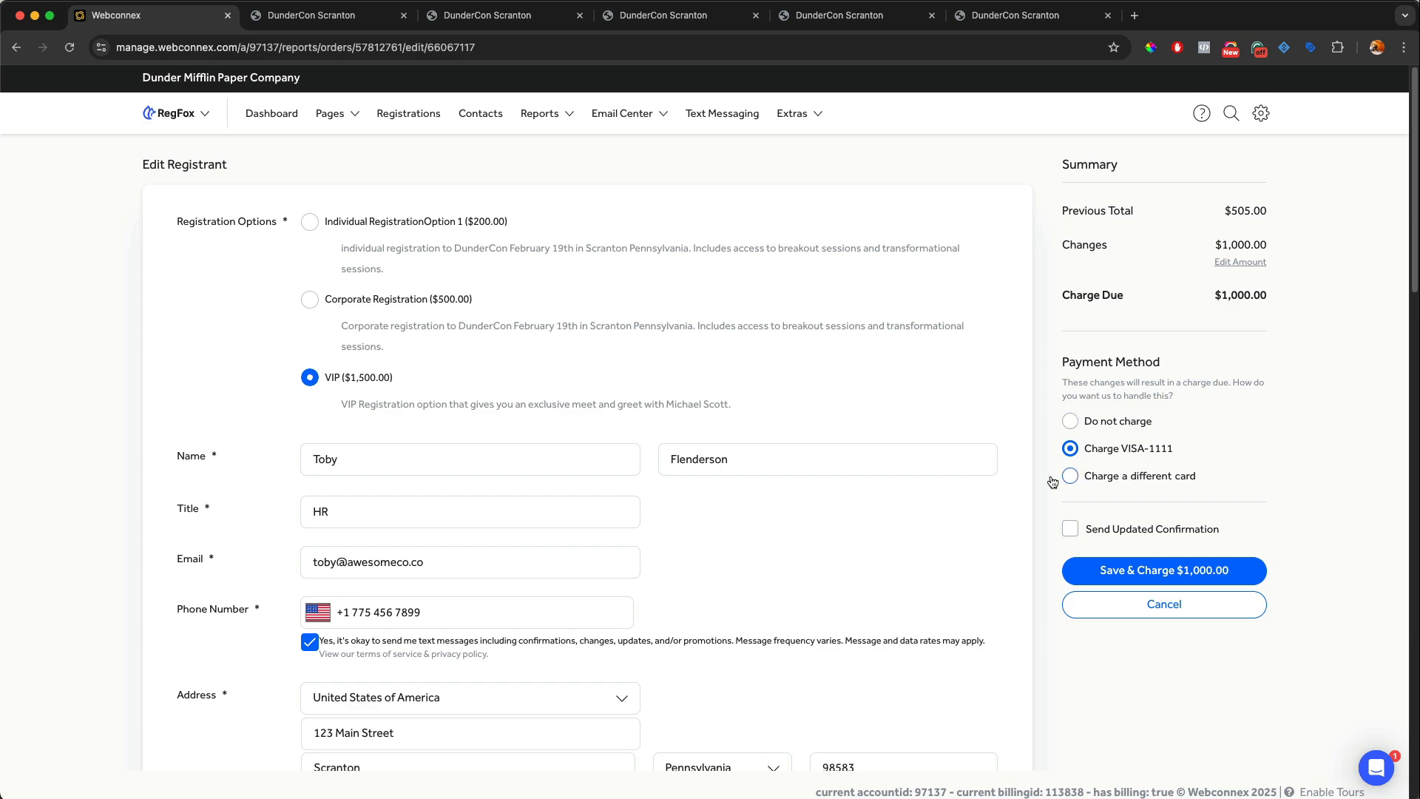
pyautogui.scroll(-5, 875, 456)
pyautogui.scroll(-15, 874, 458)
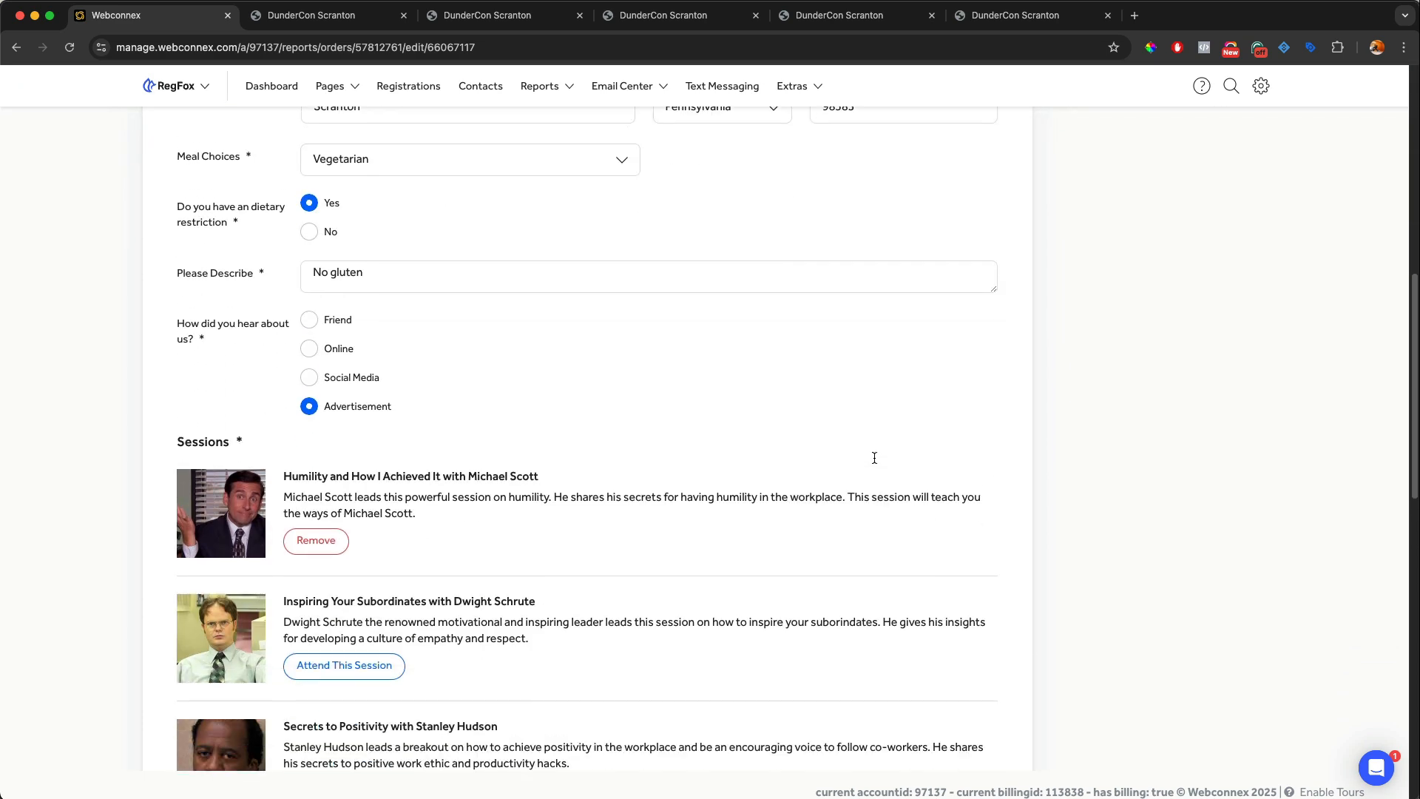
pyautogui.scroll(-6, 365, 542)
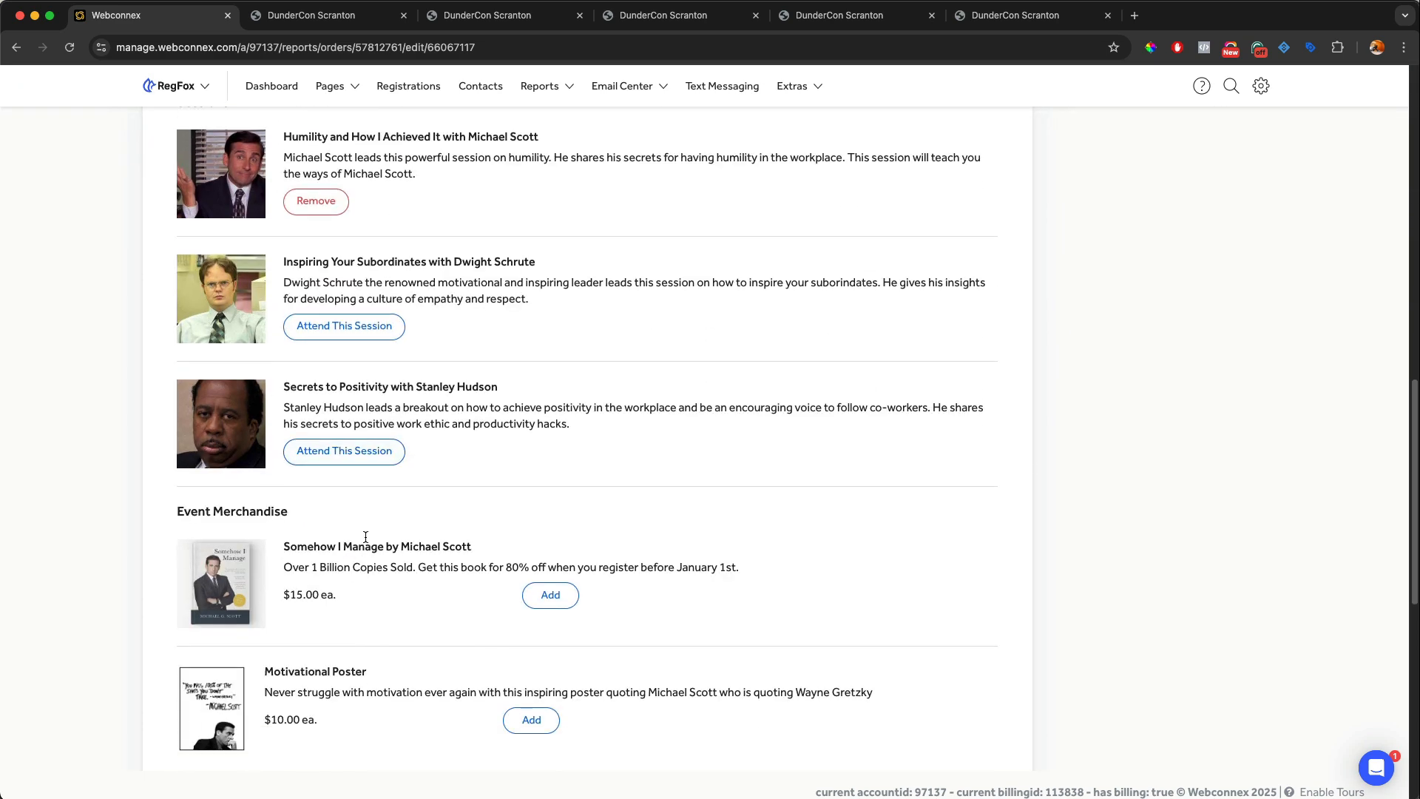
pyautogui.scroll(-3, 366, 538)
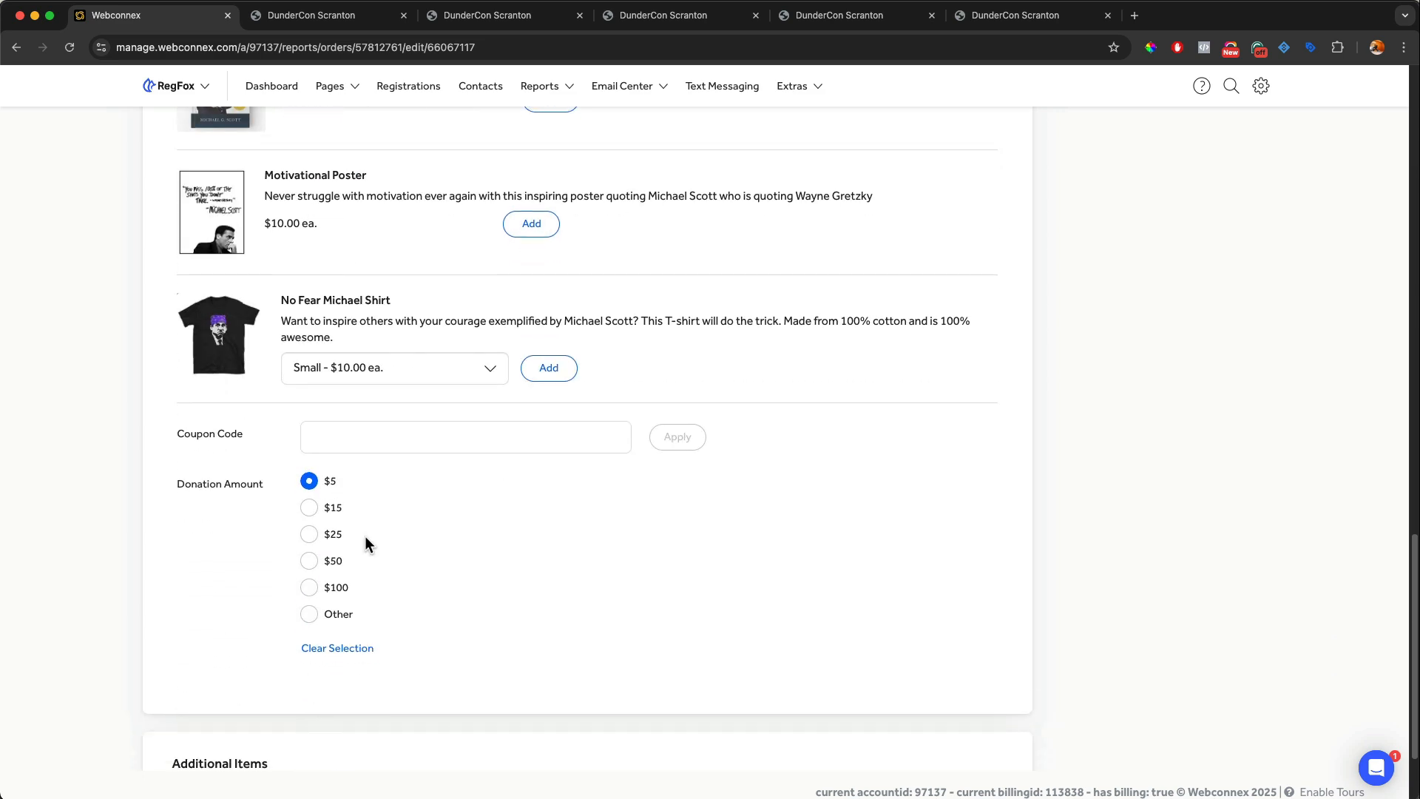
pyautogui.scroll(20, 365, 538)
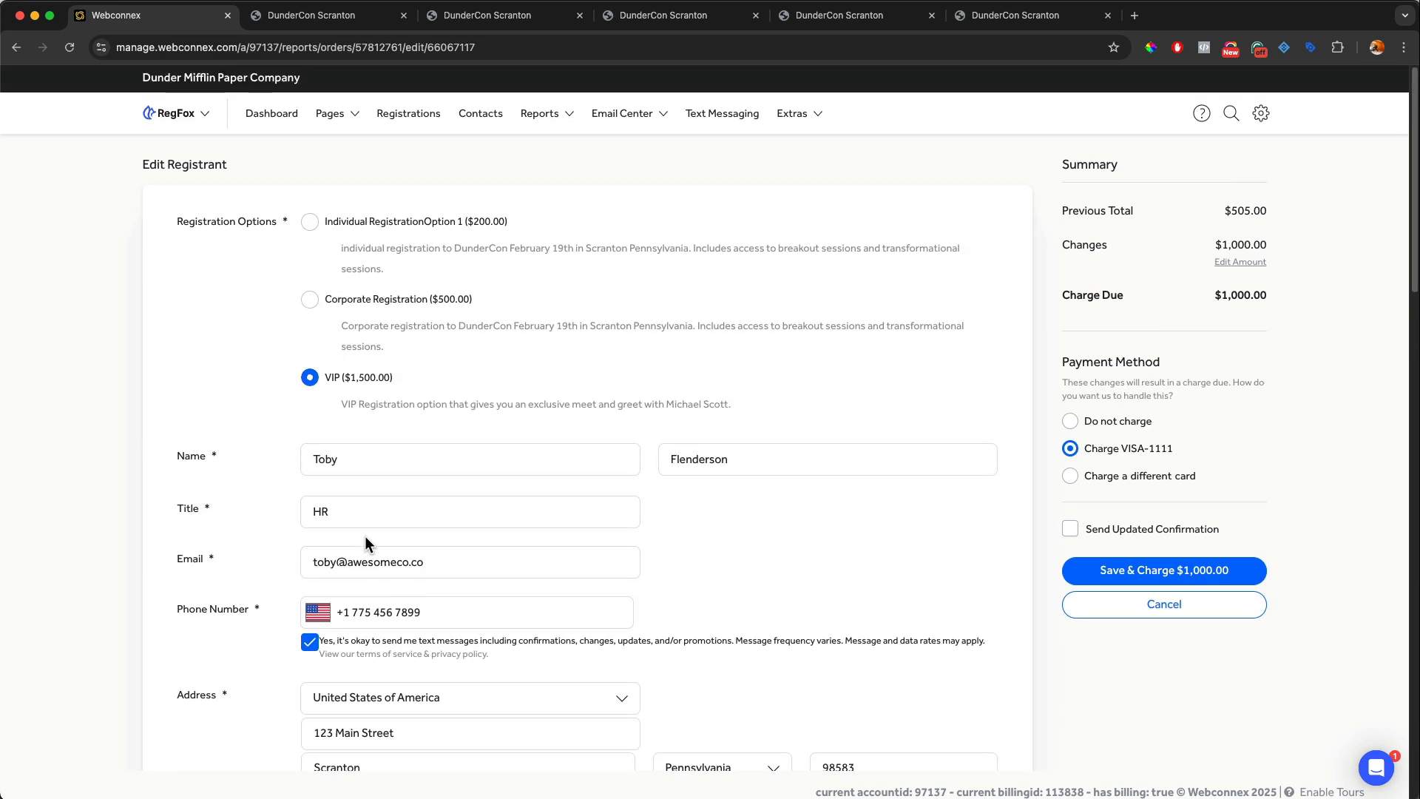
pyautogui.click(1067, 612)
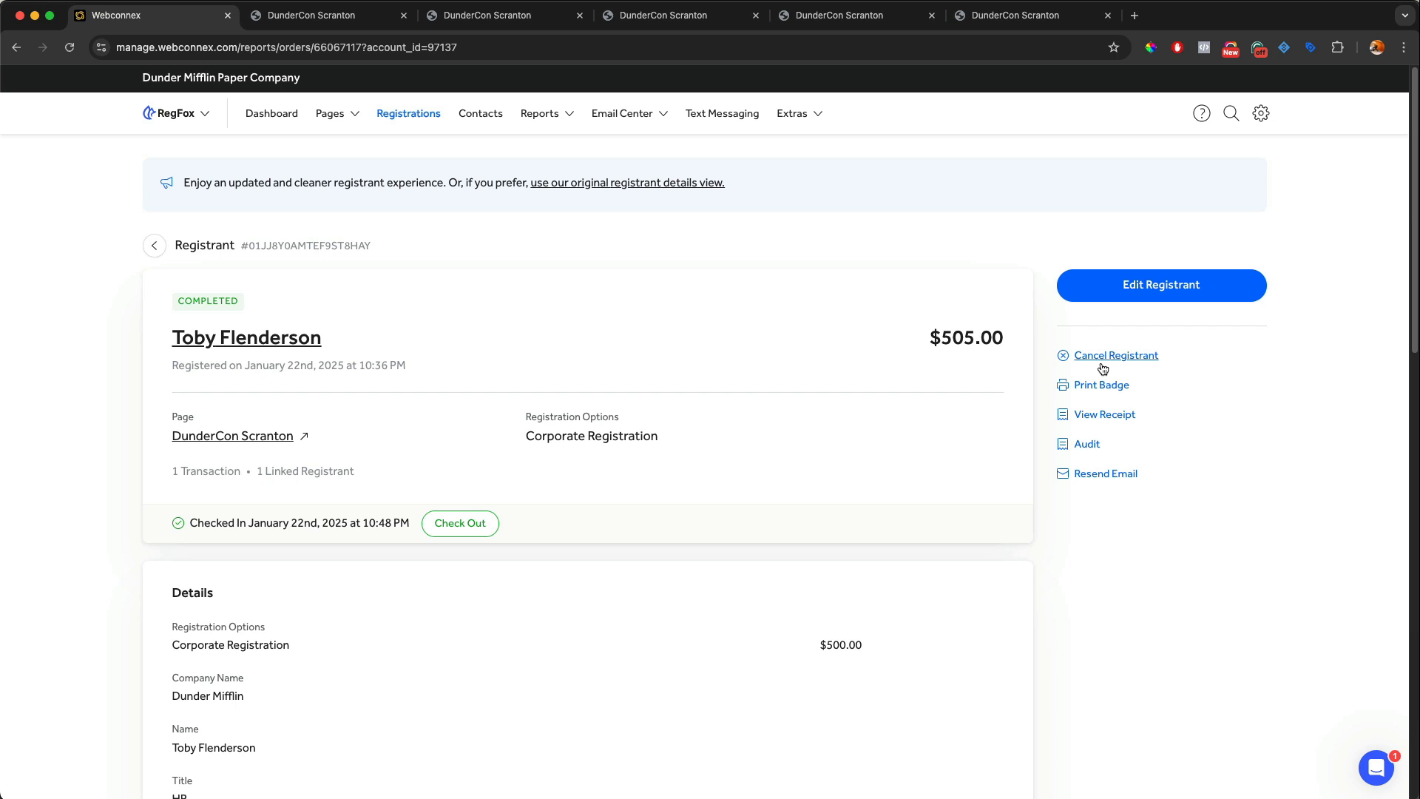
# - Explore the registrant's cancellation options for a coupon, partial refund, full refund and cancellation notice, and back out without cancelling
pyautogui.click(1111, 361)
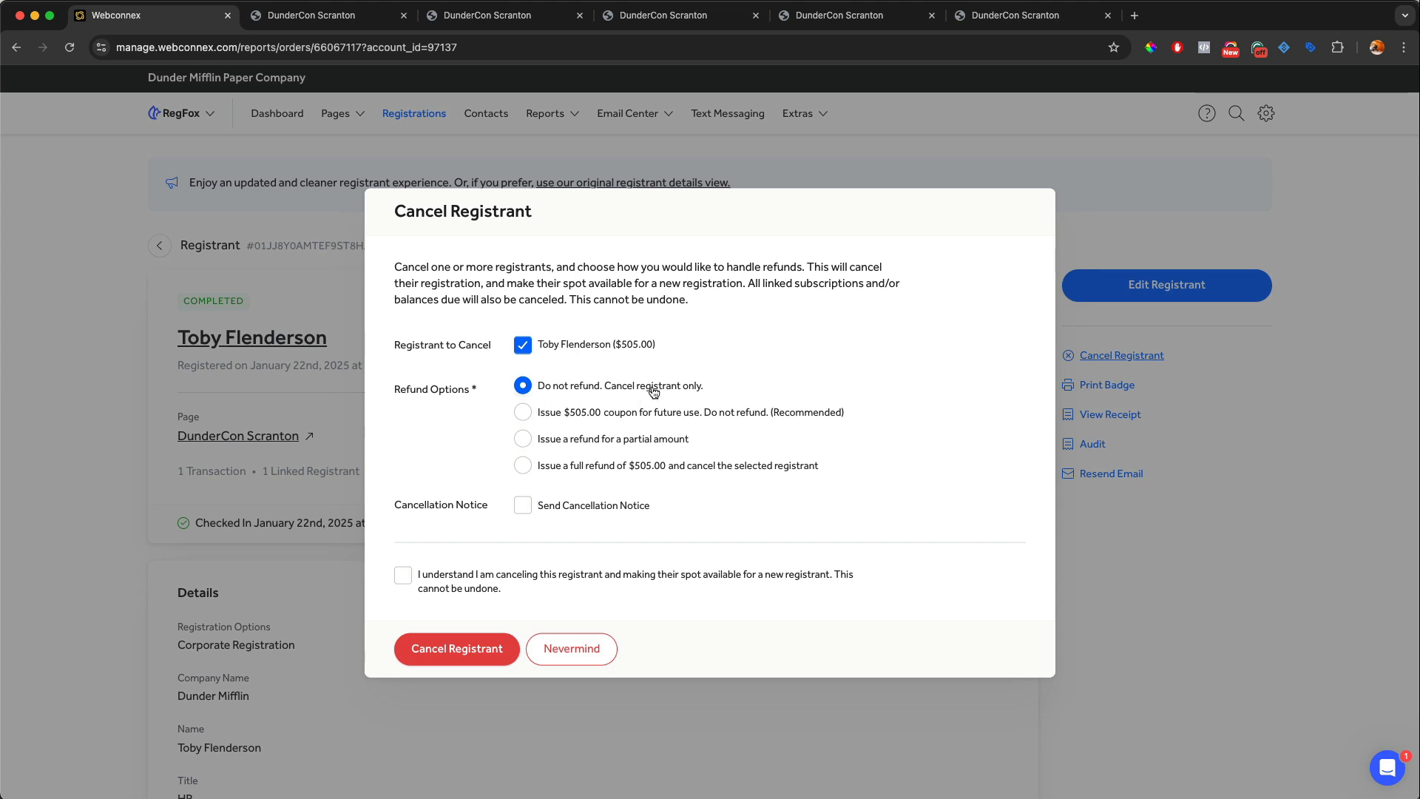
pyautogui.click(565, 418)
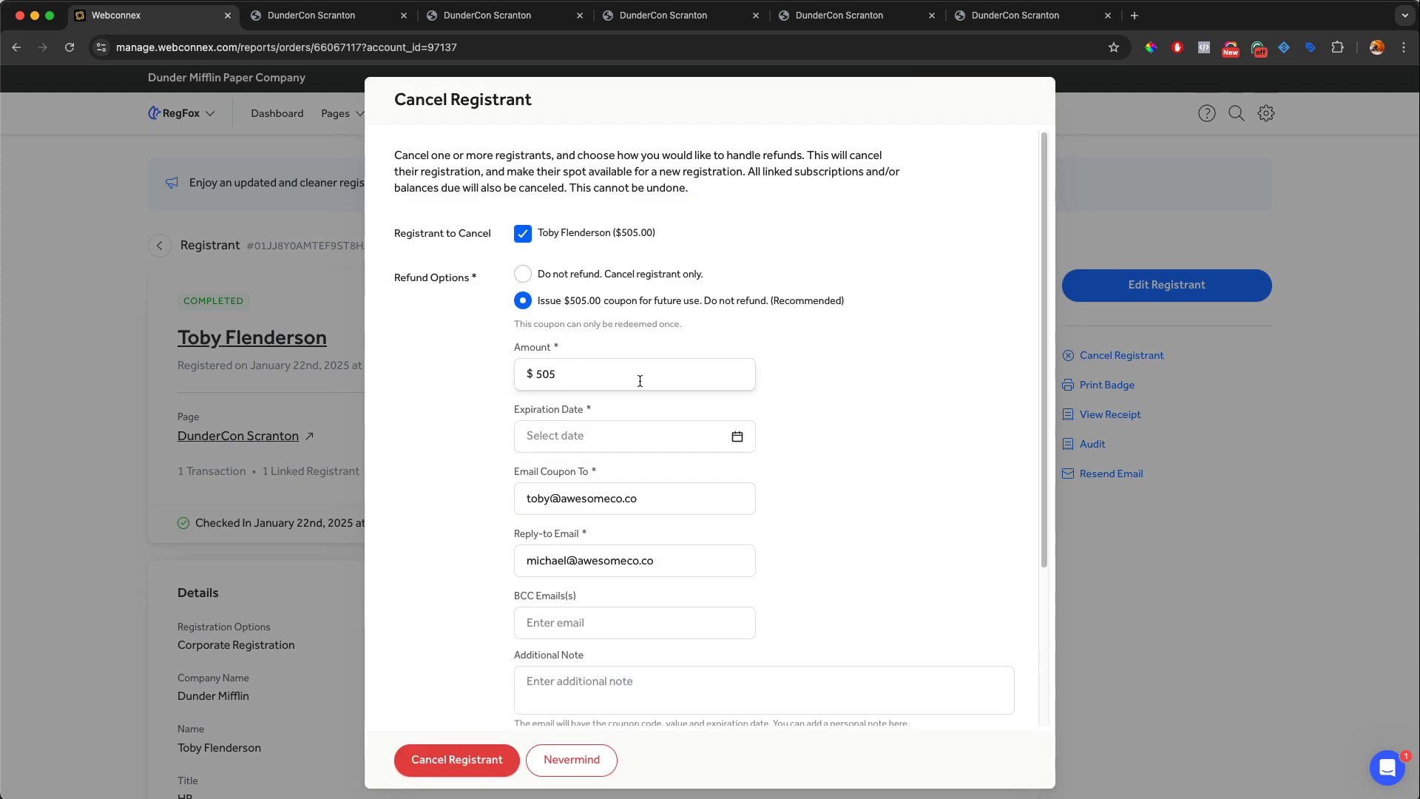
pyautogui.scroll(-2, 640, 381)
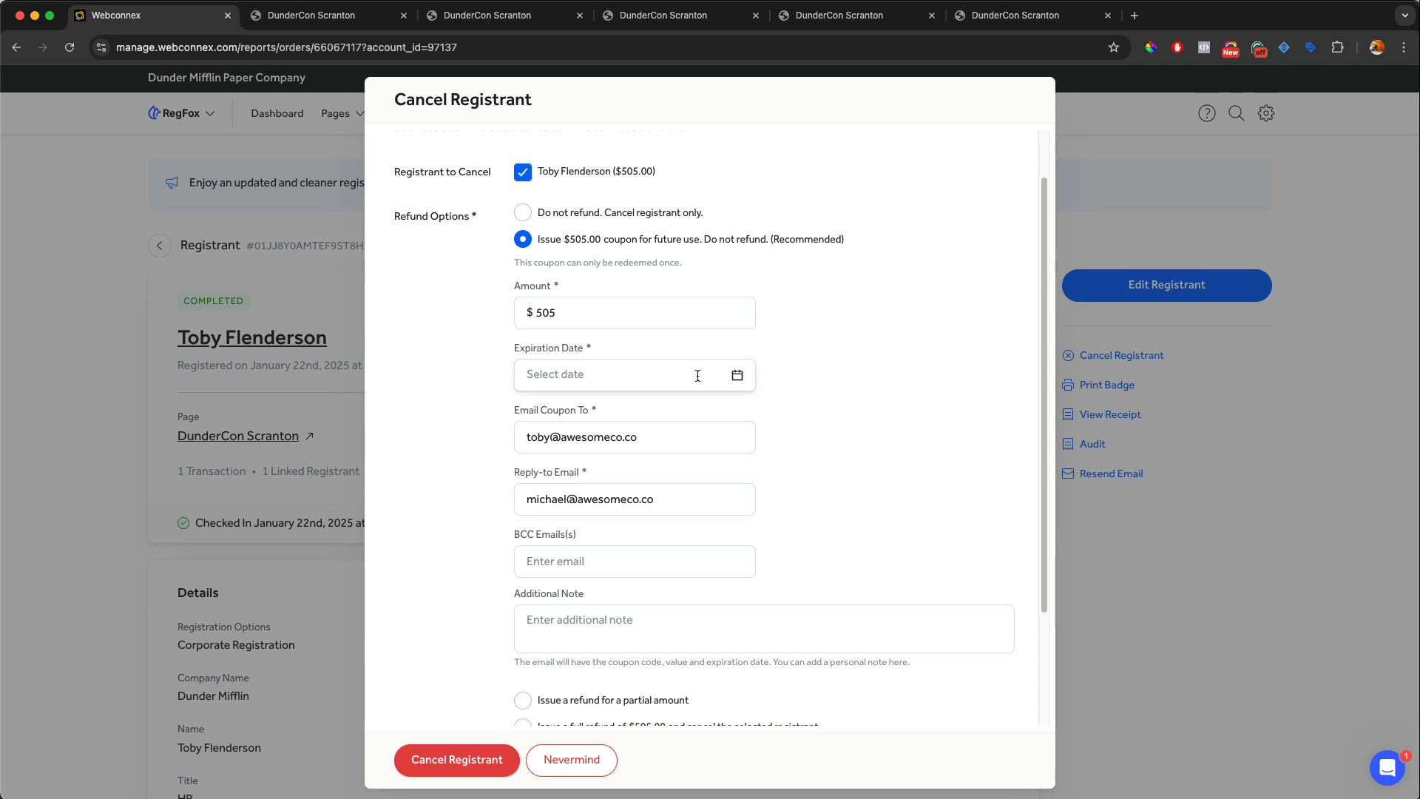
pyautogui.scroll(-2, 666, 399)
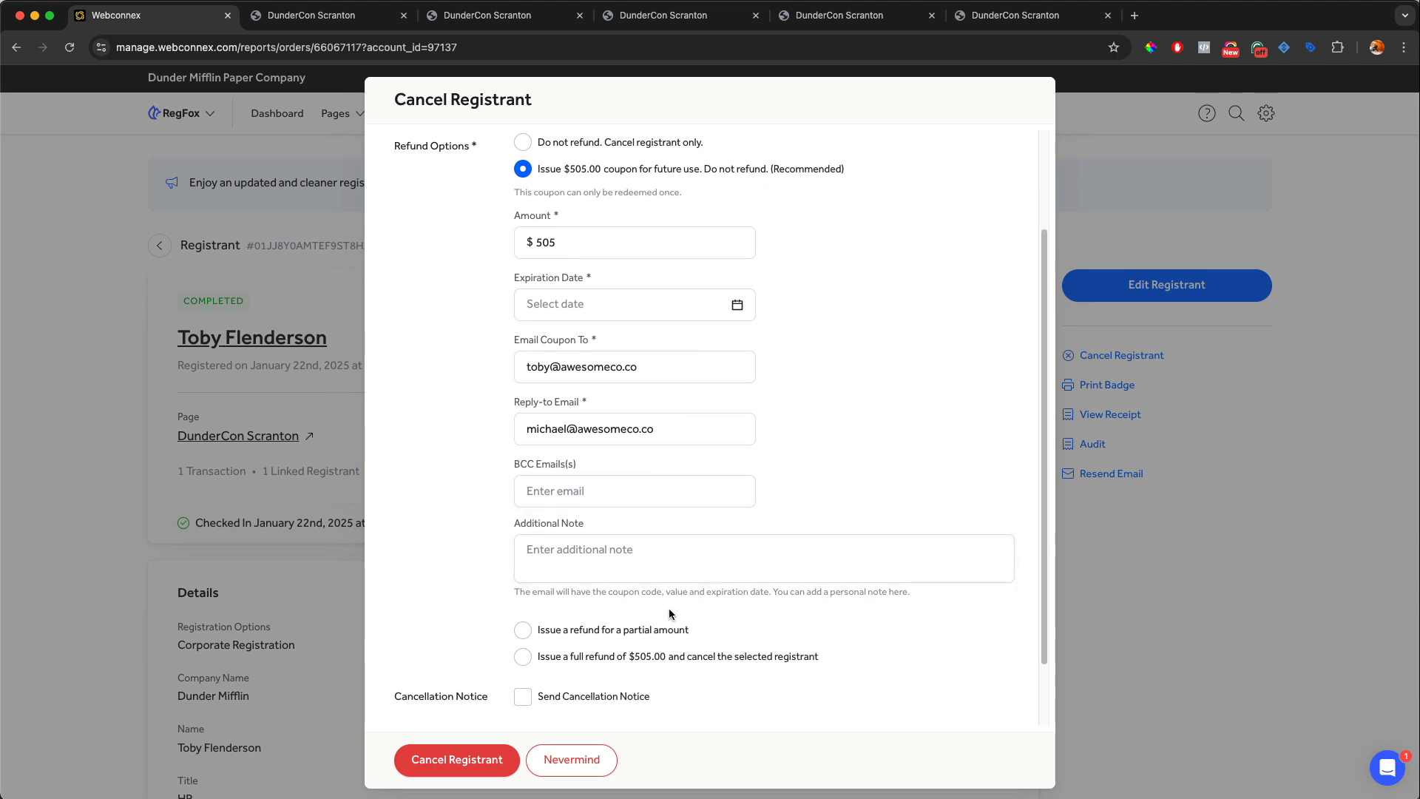
pyautogui.click(612, 633)
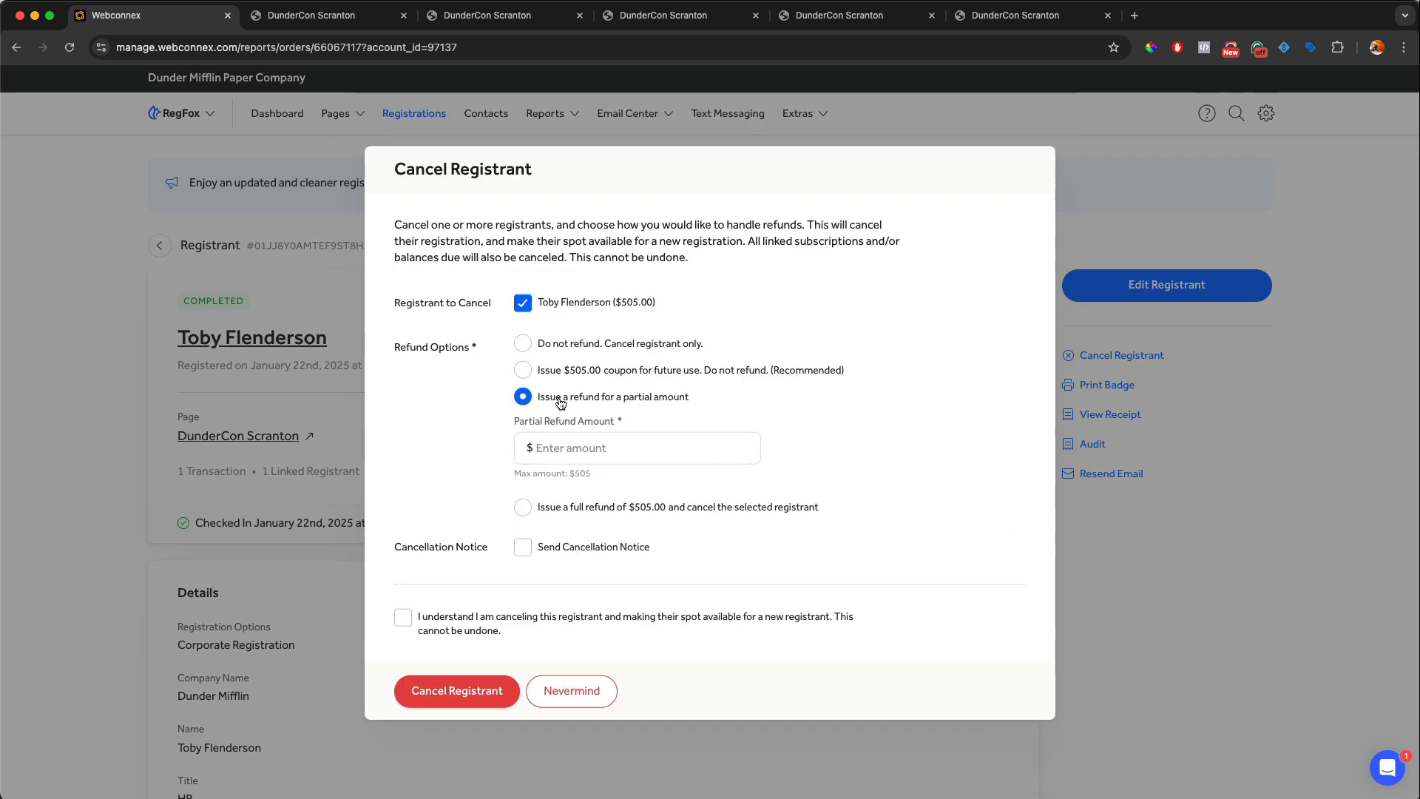
pyautogui.click(526, 509)
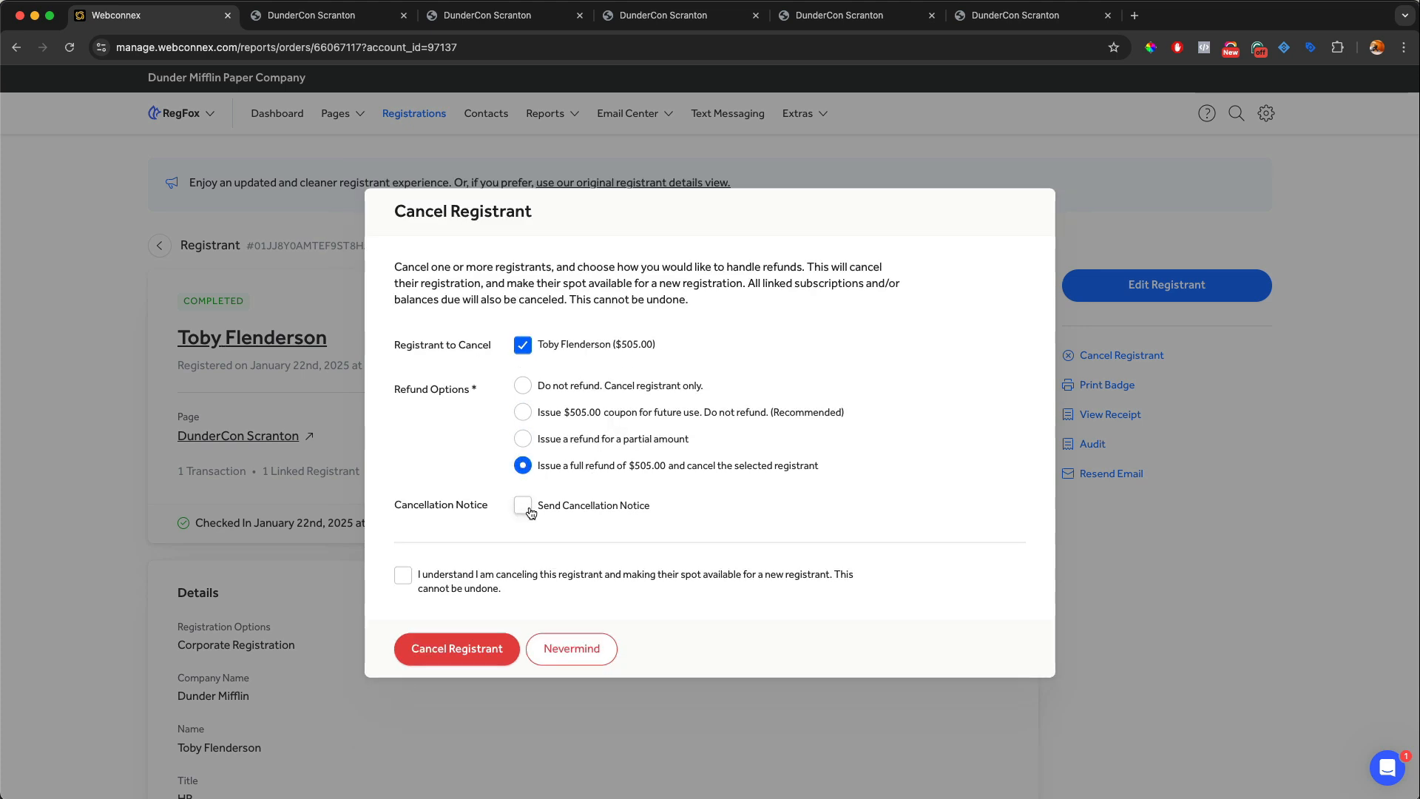
pyautogui.click(528, 508)
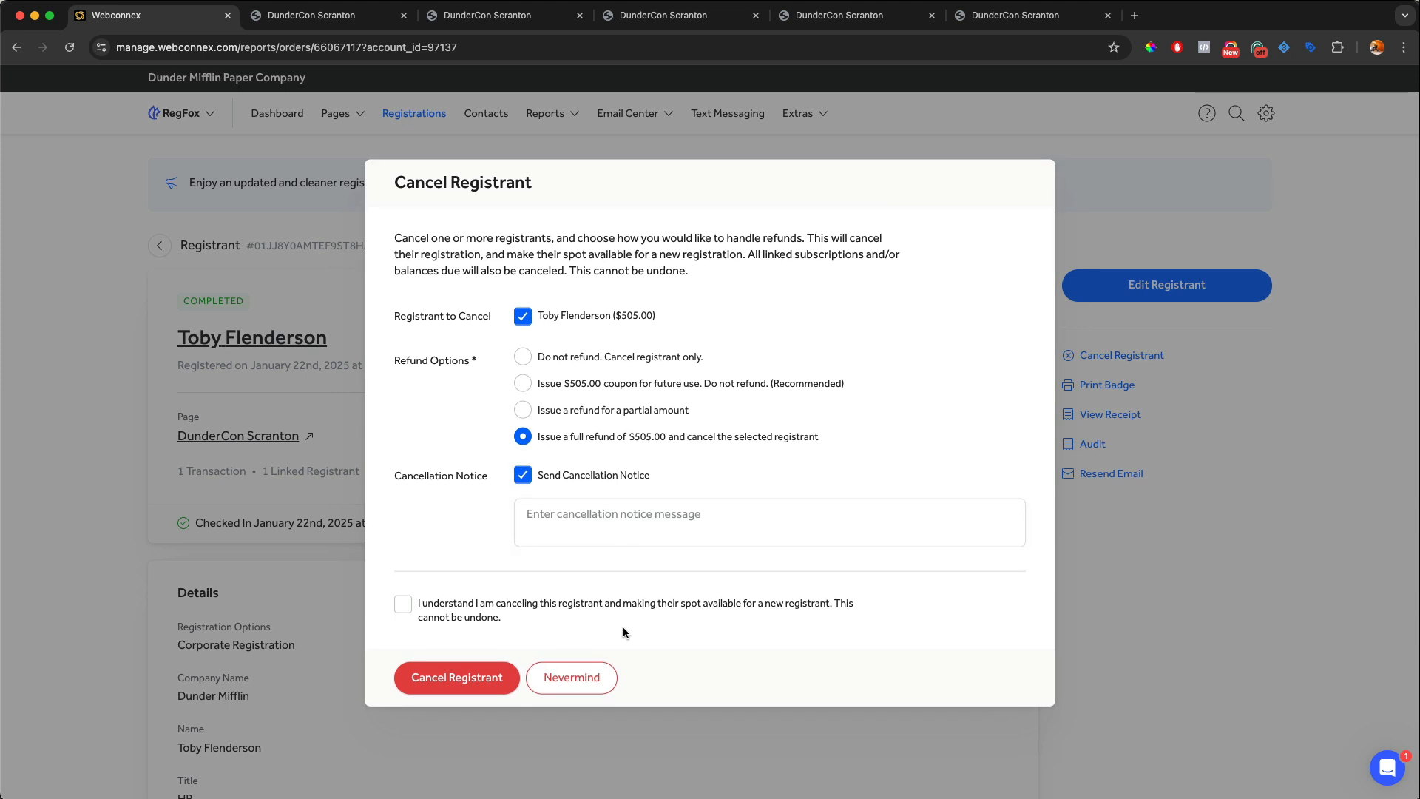
pyautogui.click(603, 678)
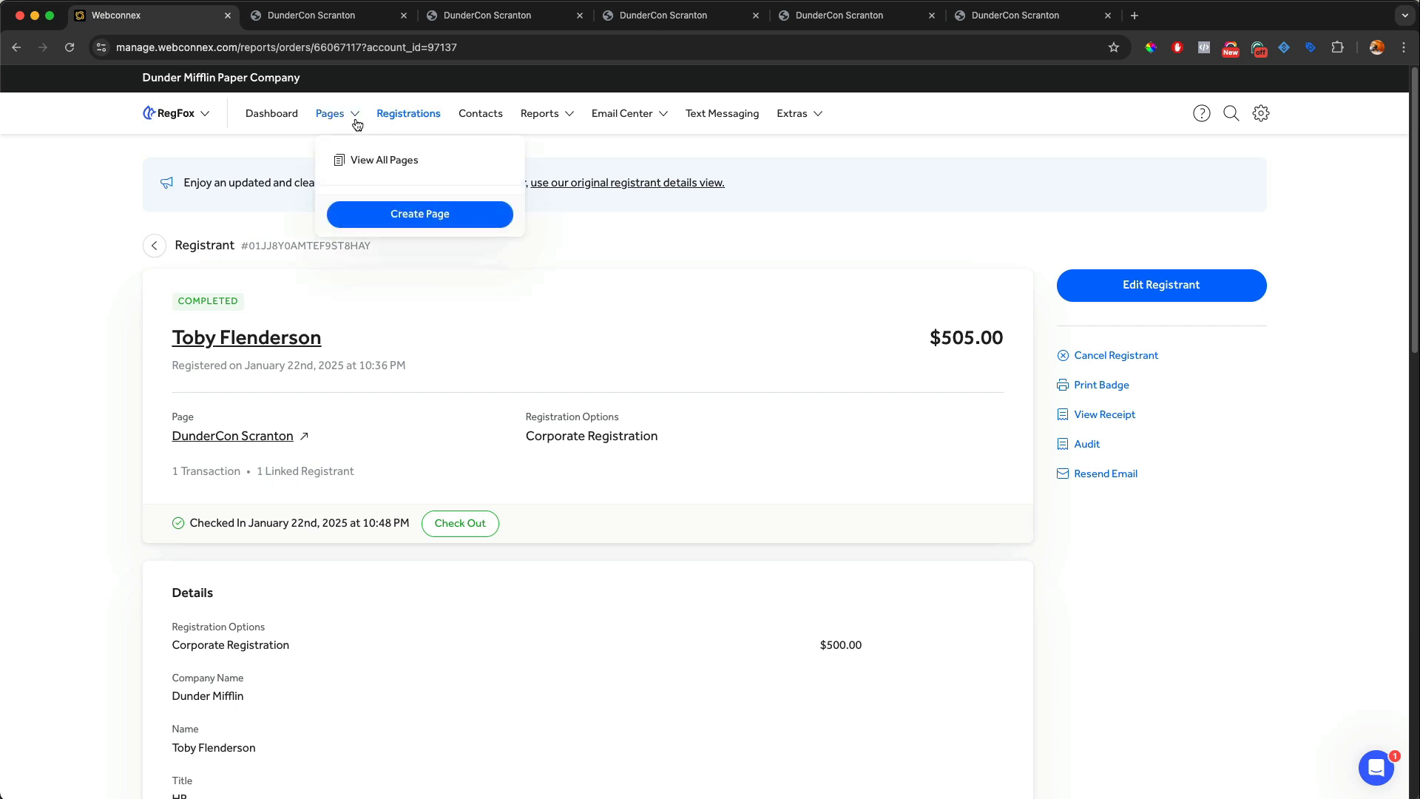
# - Open the analytics of the DunderCon Scranton page and view its available date ranges
pyautogui.moveTo(355, 110)
pyautogui.click(363, 159)
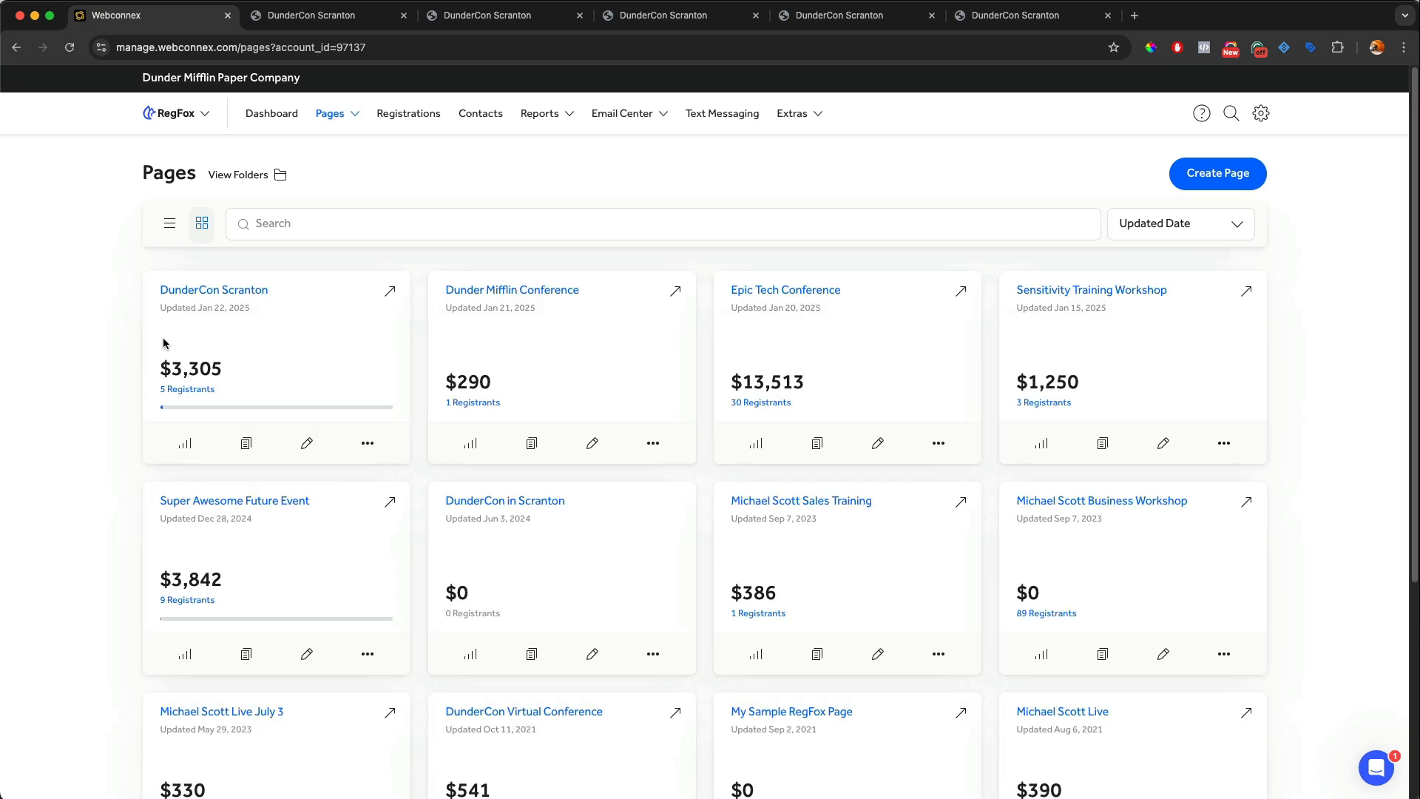
pyautogui.click(187, 444)
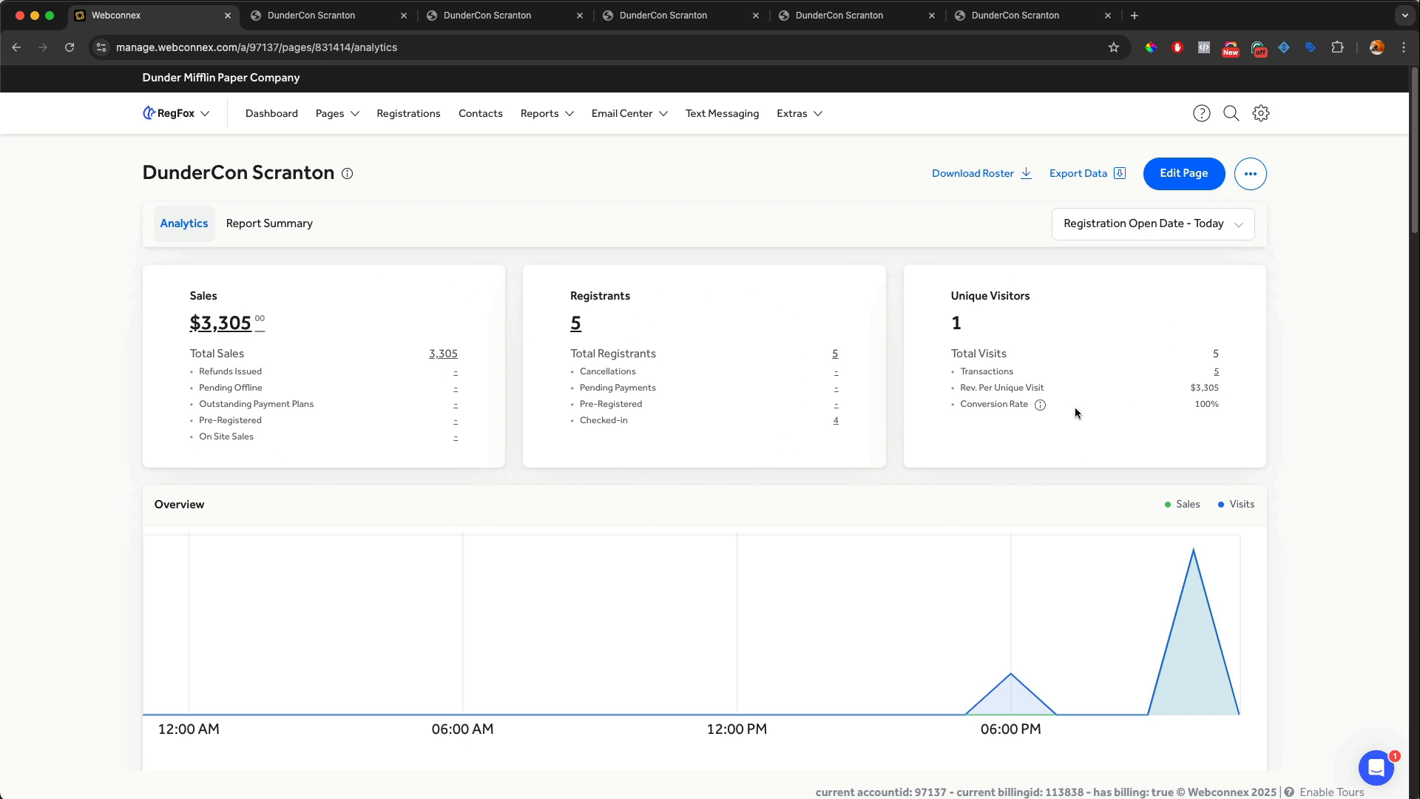
pyautogui.click(1213, 231)
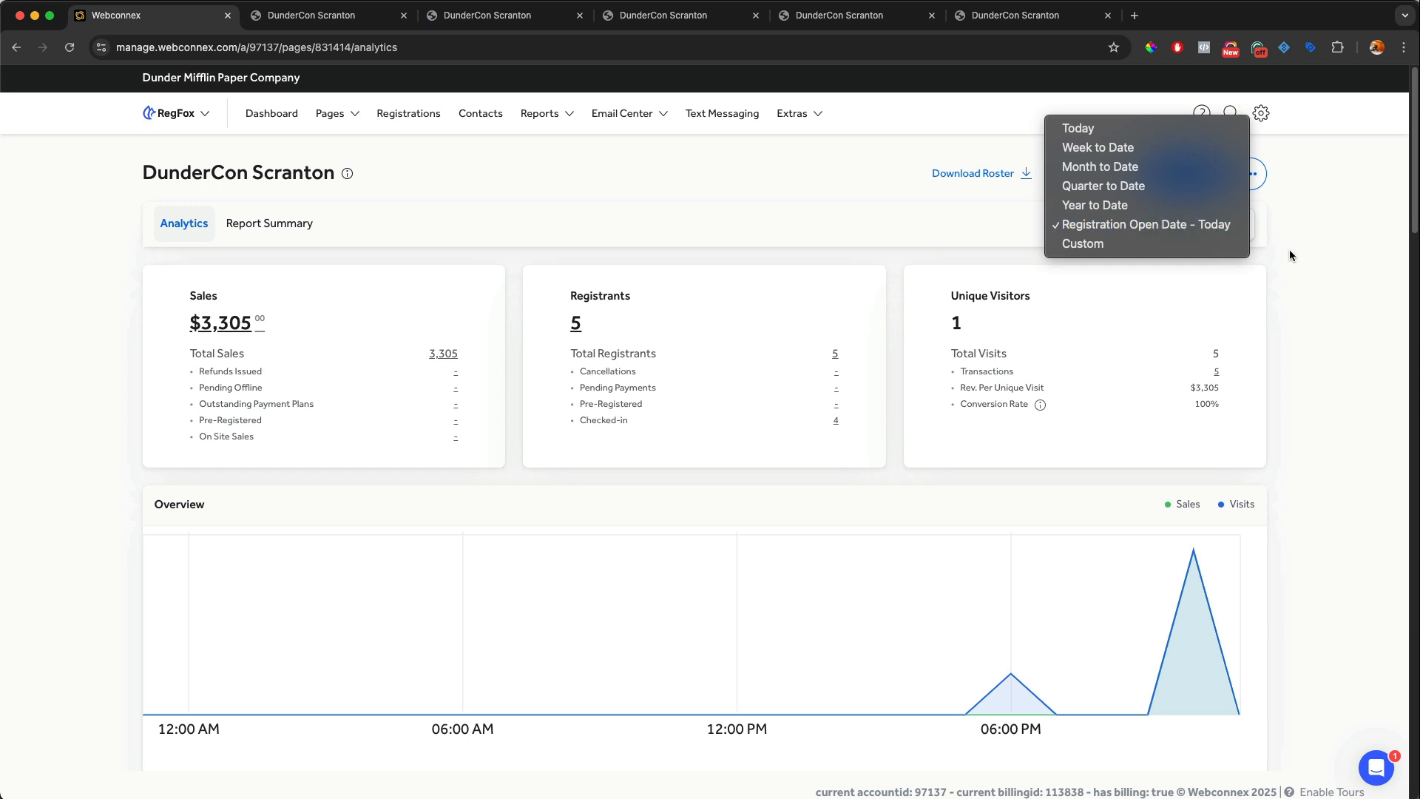
pyautogui.click(1353, 272)
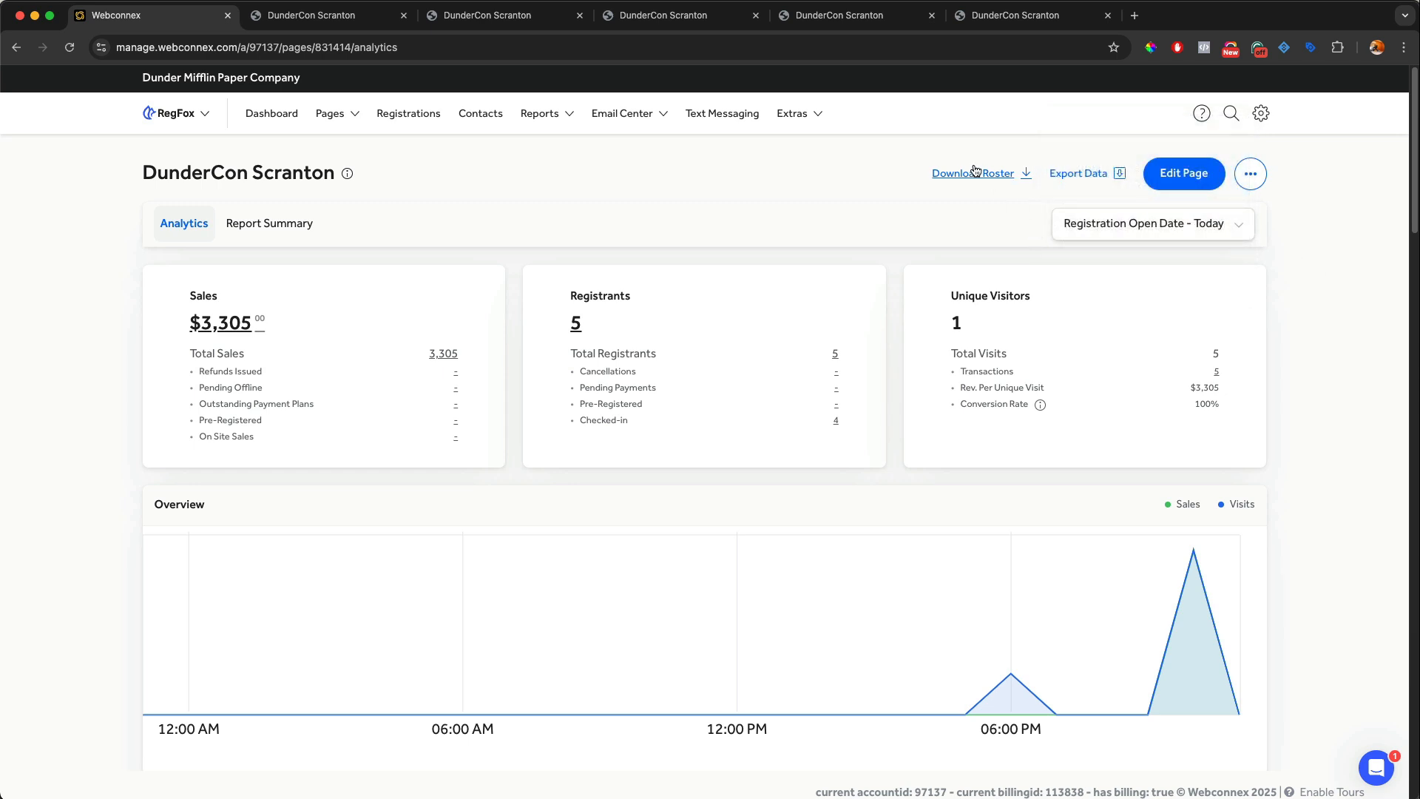
# - Examine the page's analytics charts, including order insights, registration options, donations, merchandise, meals, sessions and coupon usage
pyautogui.scroll(-5, 912, 212)
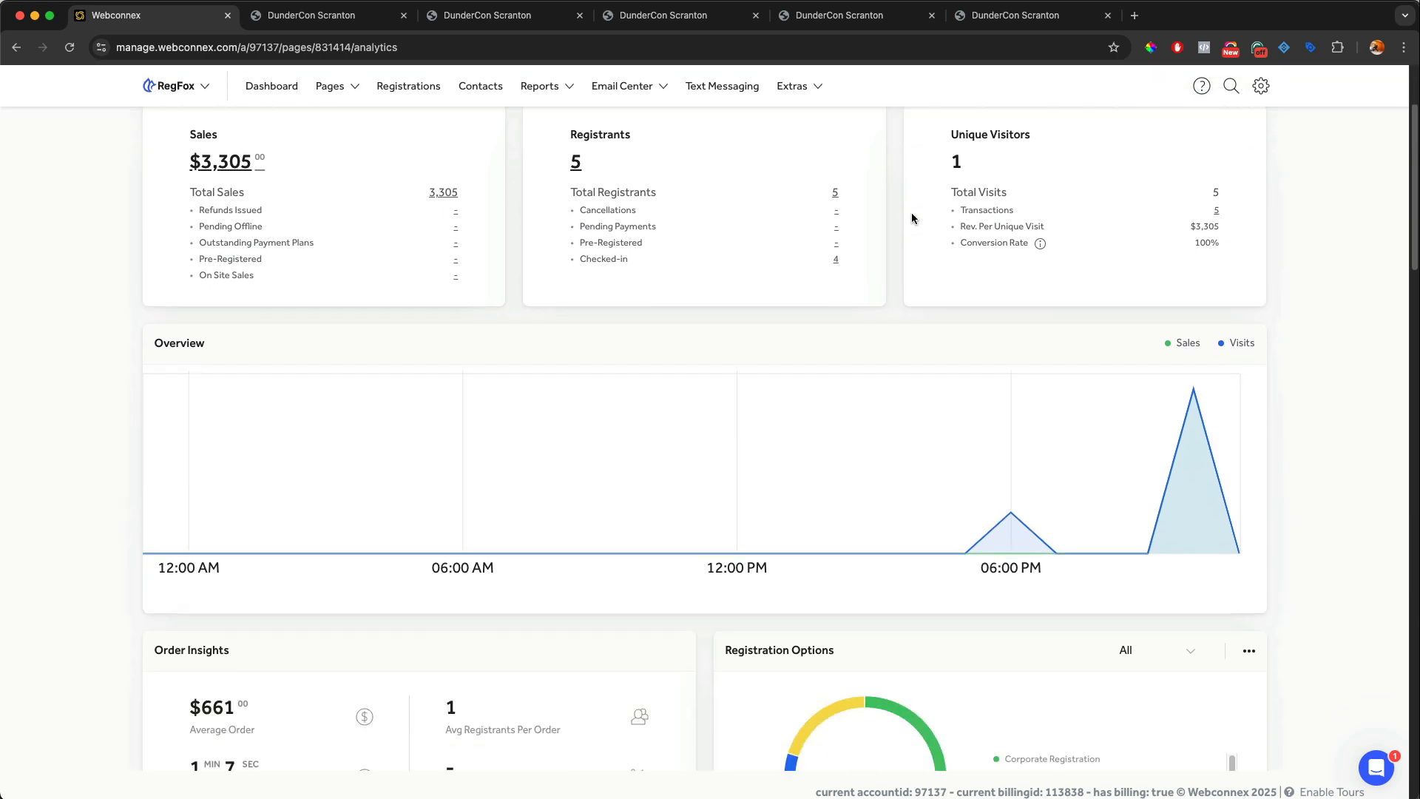
pyautogui.scroll(-5, 912, 216)
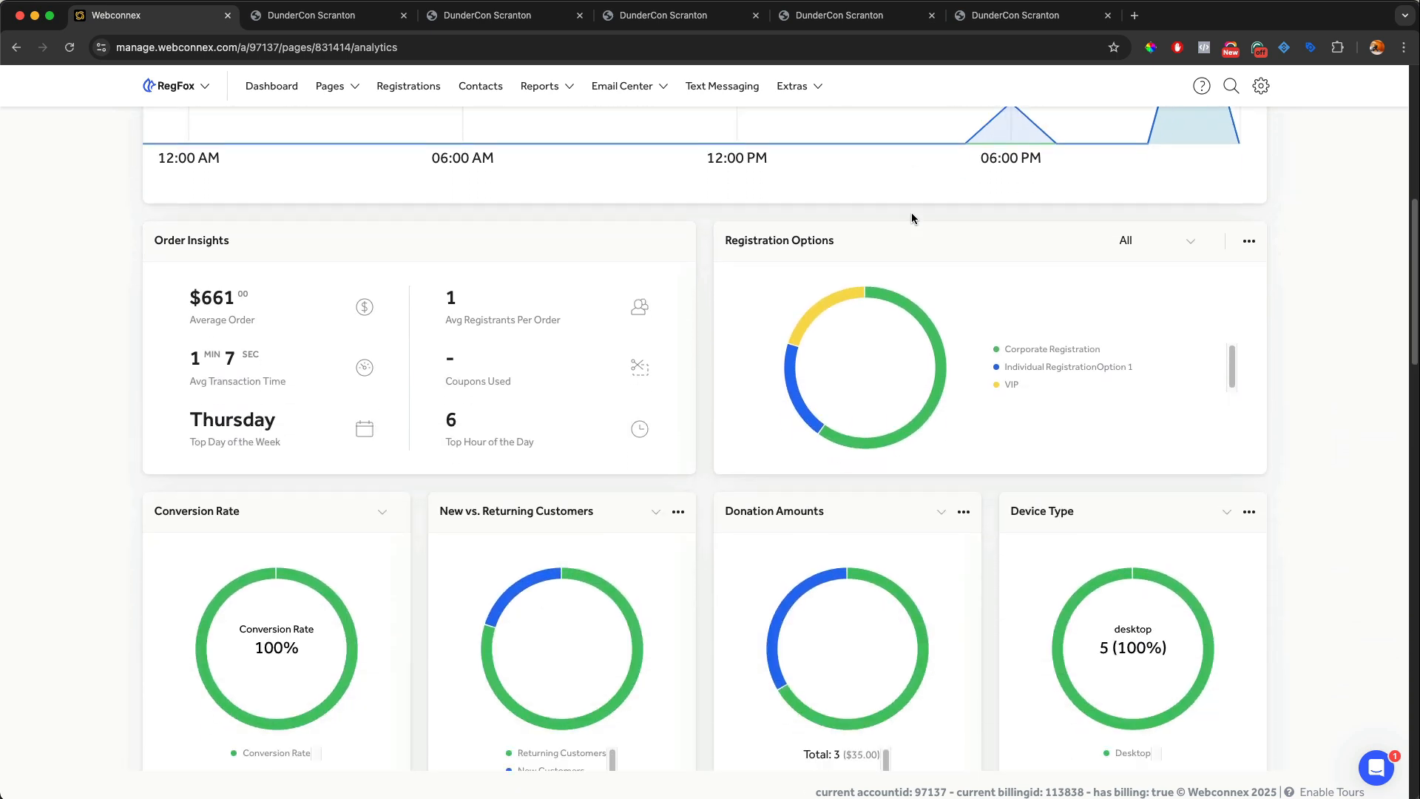
pyautogui.moveTo(854, 300)
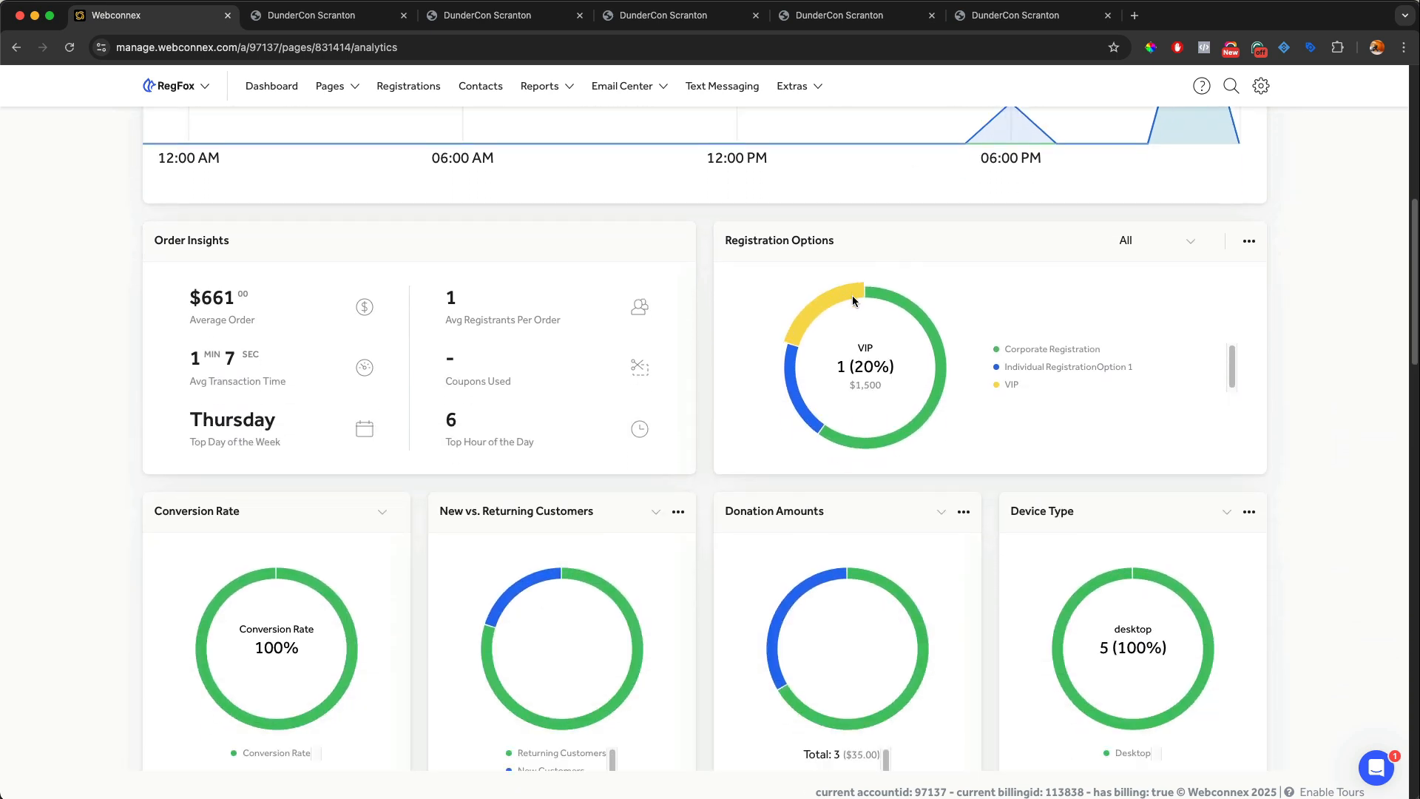
pyautogui.scroll(-12, 853, 300)
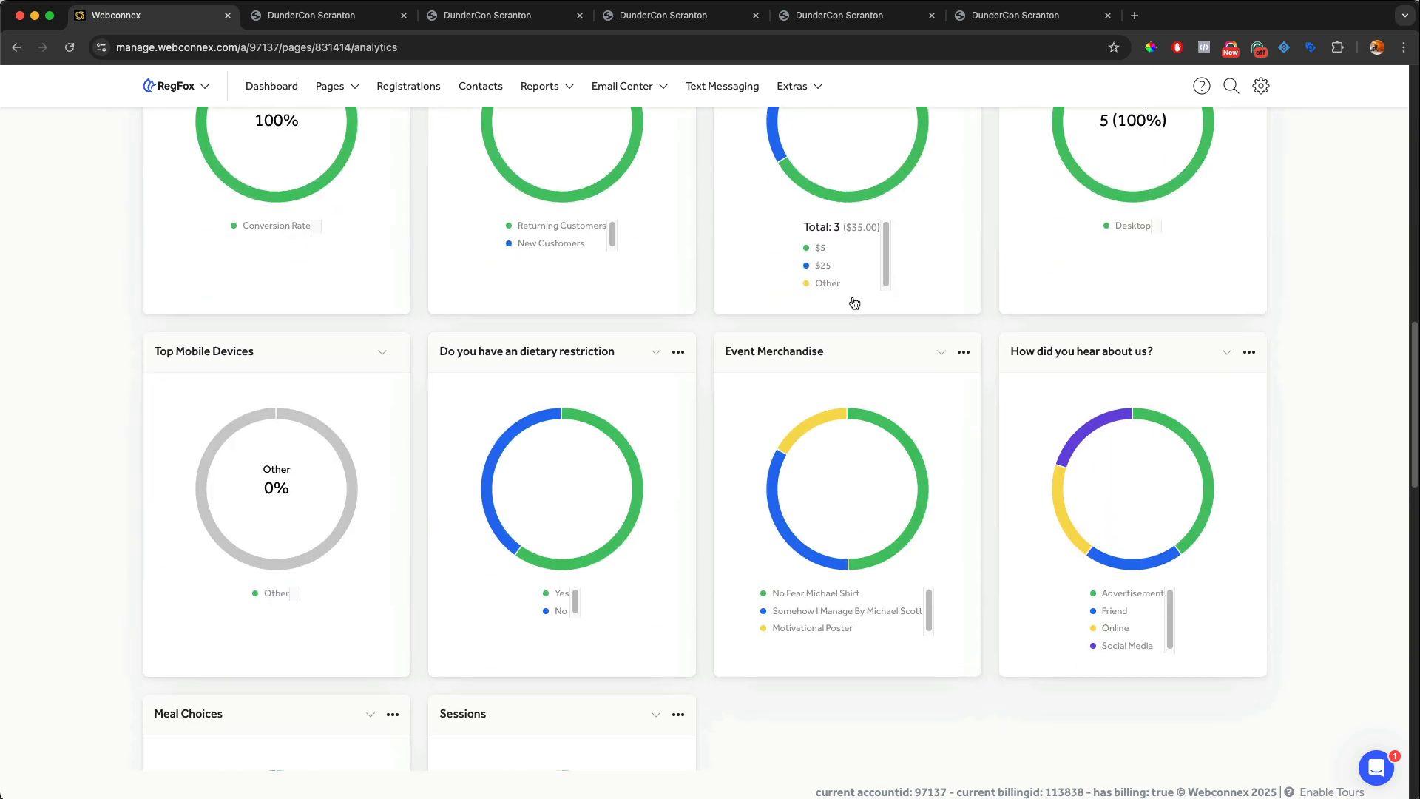
pyautogui.scroll(-9, 854, 303)
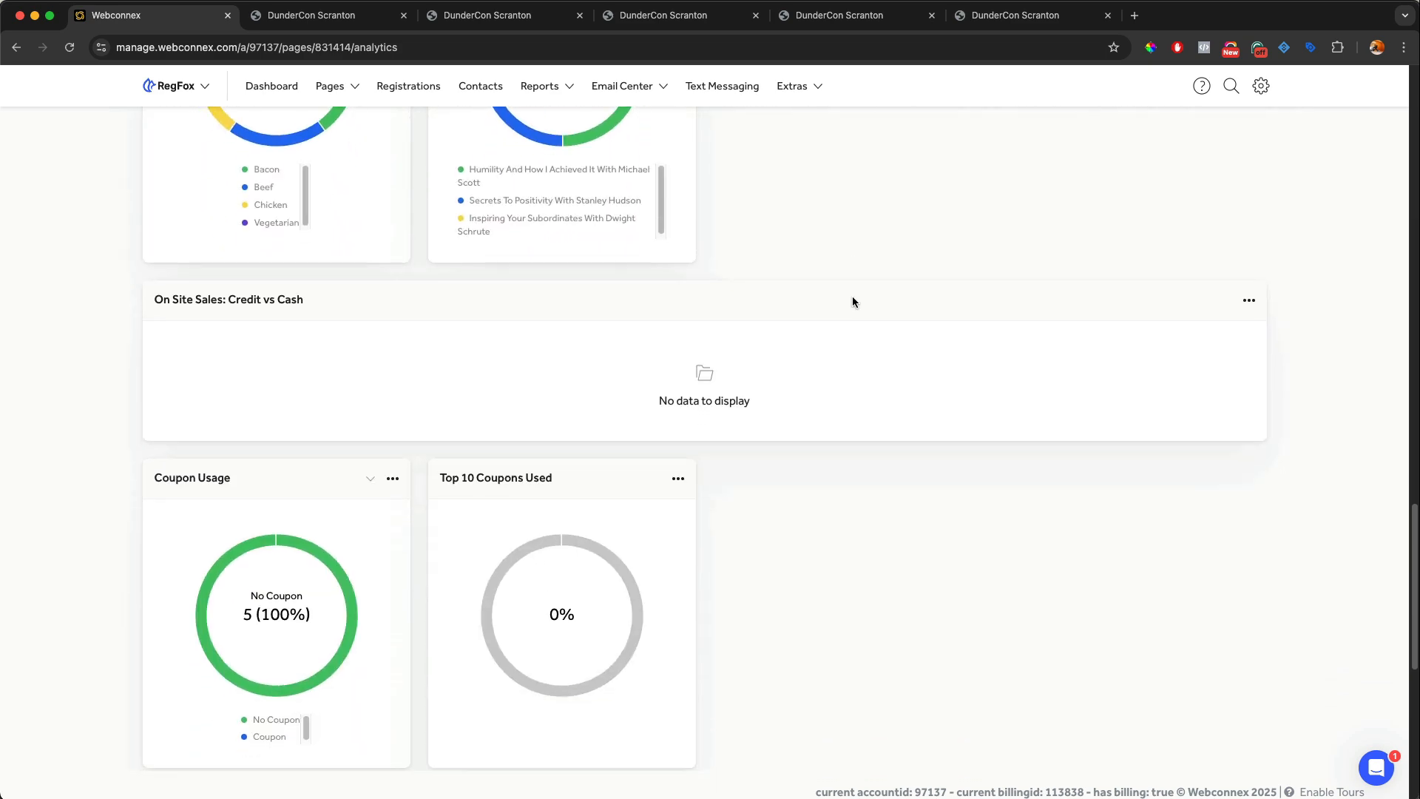
pyautogui.scroll(-4, 852, 302)
pyautogui.scroll(20, 852, 302)
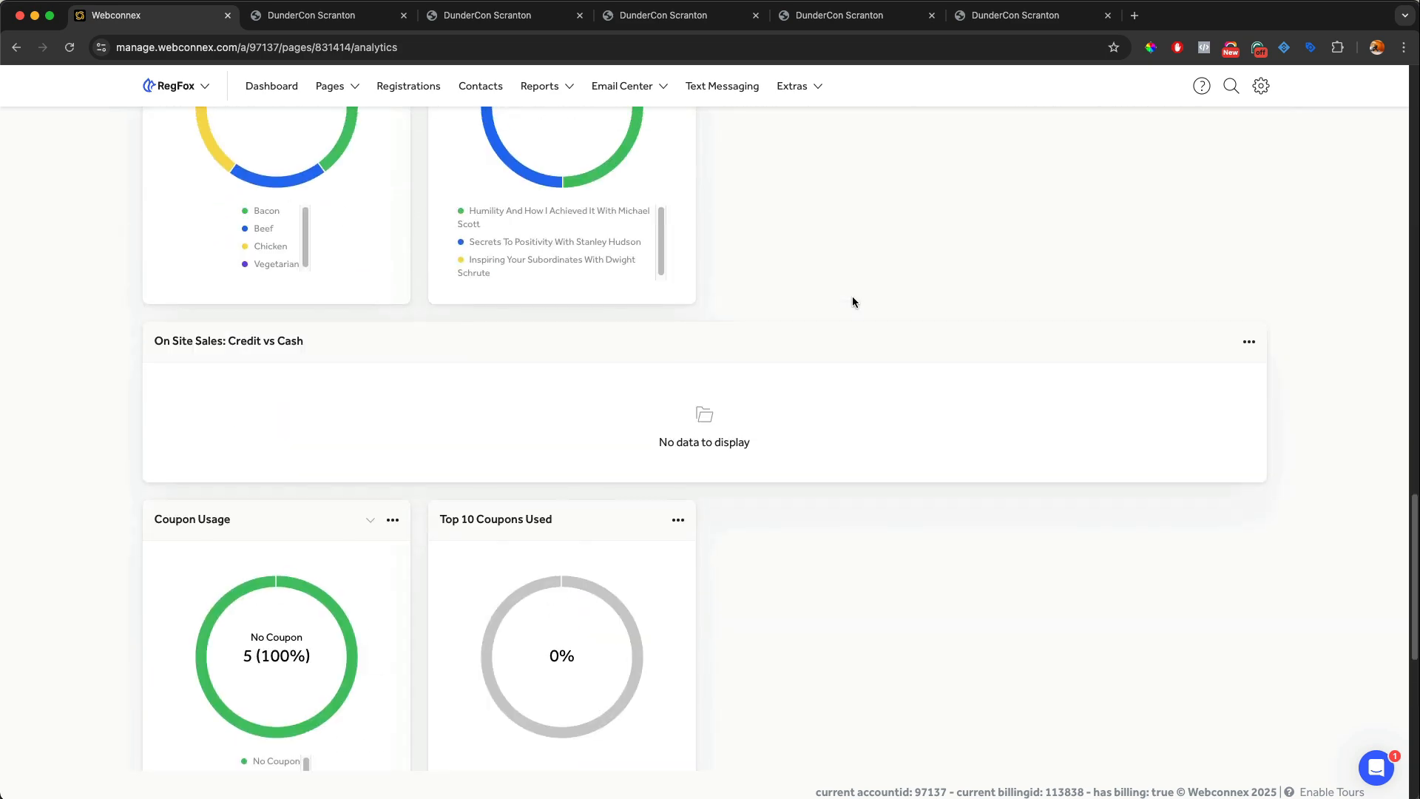
pyautogui.scroll(8, 852, 301)
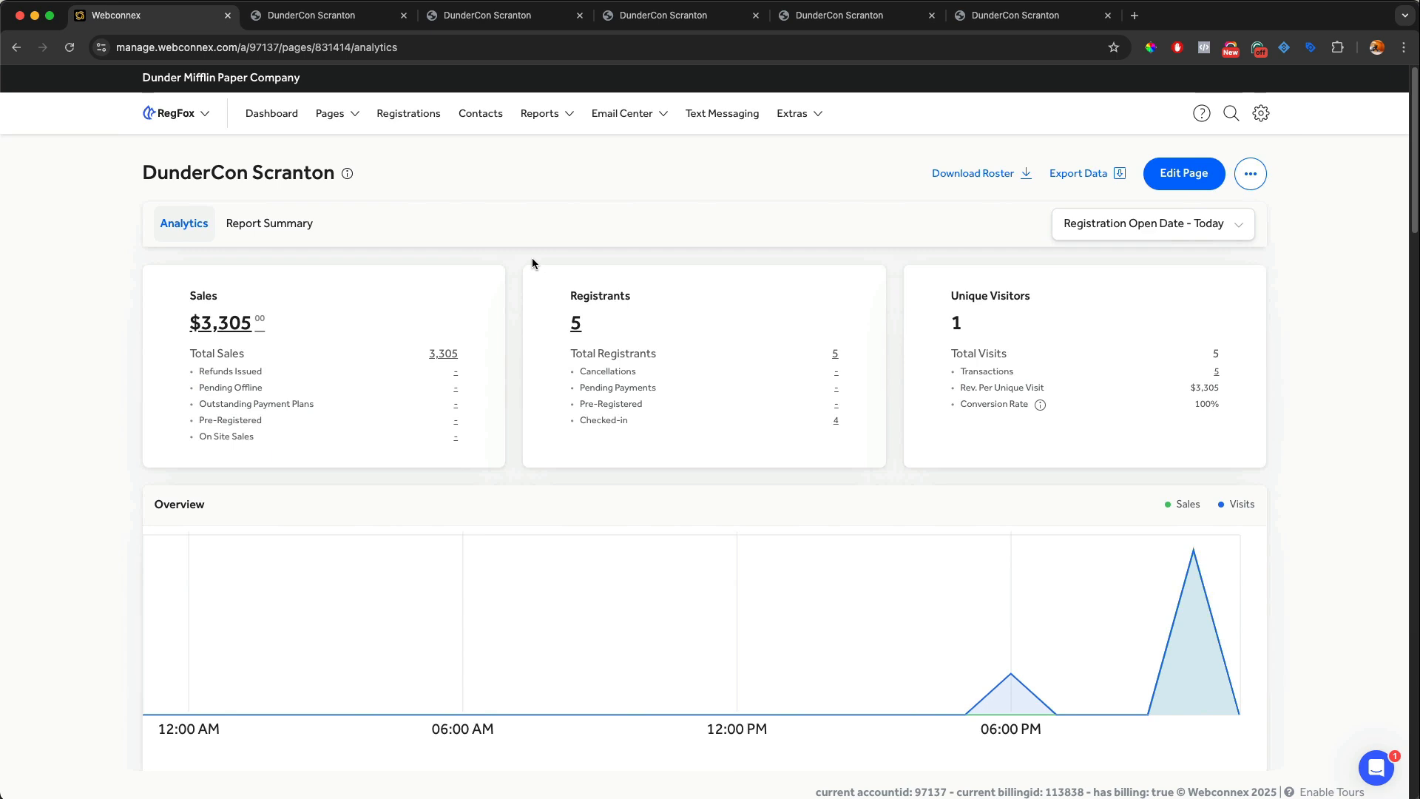
# - Examine the DunderCon Scranton report summary for registration options, meal choices, dietary restrictions, referral sources and sessions
pyautogui.click(296, 226)
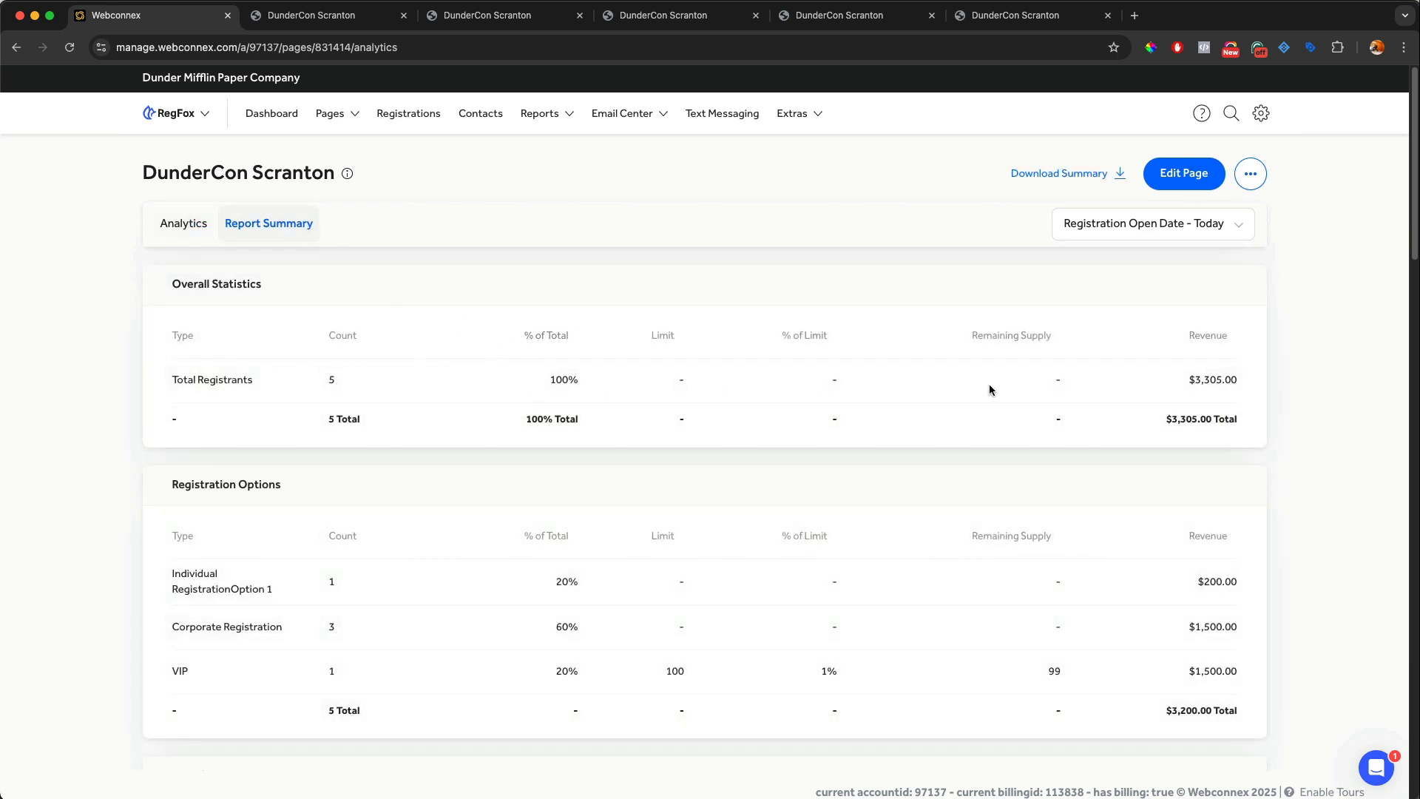
pyautogui.scroll(-6, 380, 428)
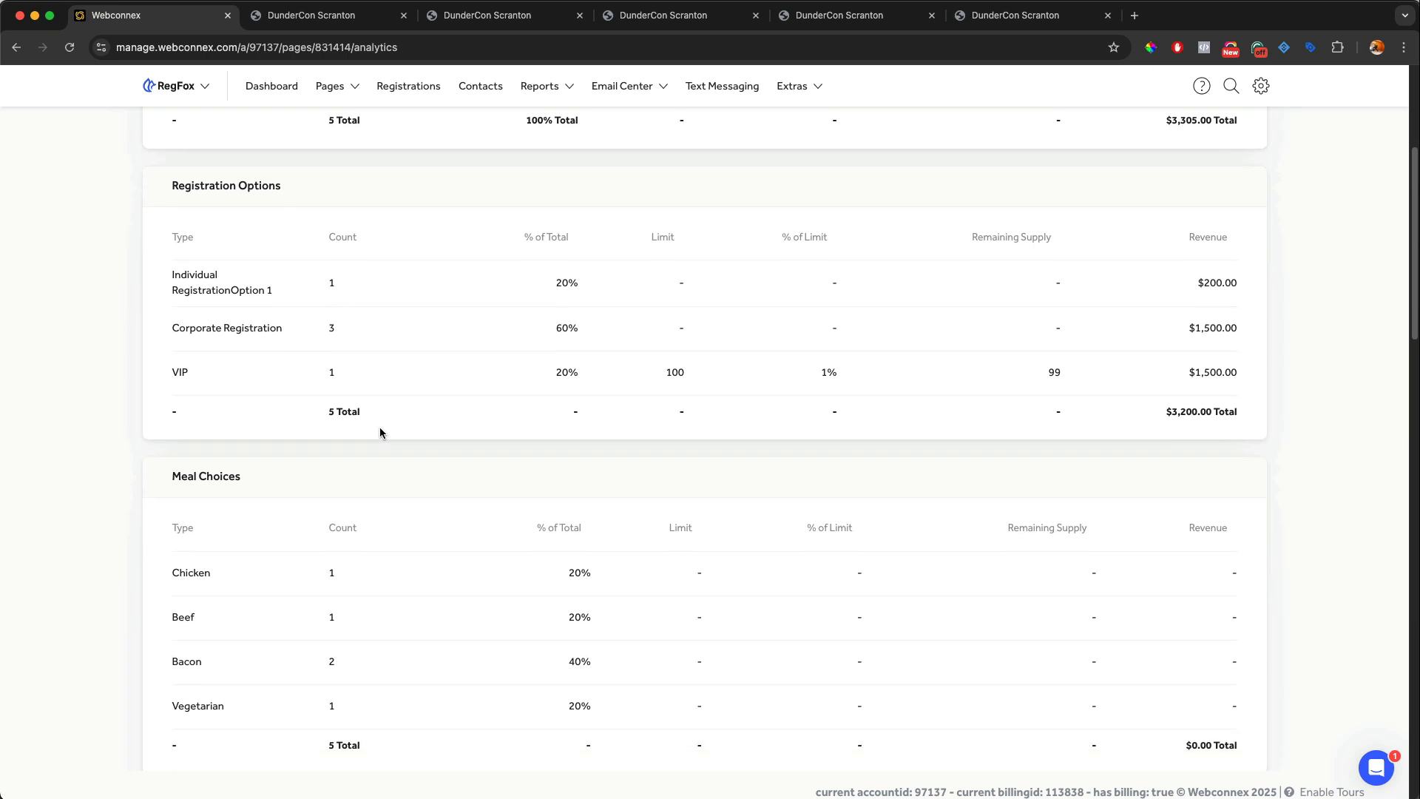
pyautogui.scroll(-1, 379, 432)
pyautogui.scroll(-4, 379, 433)
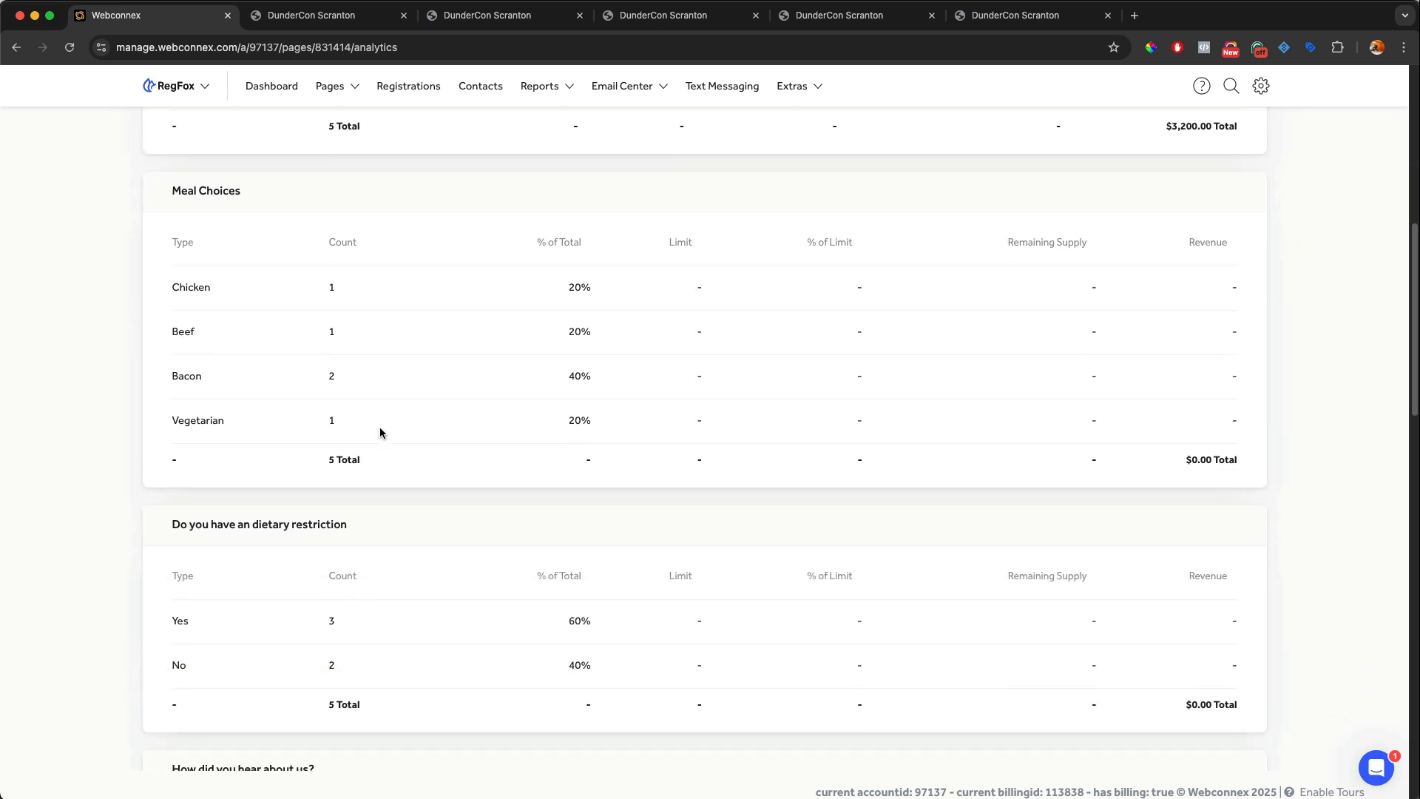
pyautogui.scroll(-5, 380, 432)
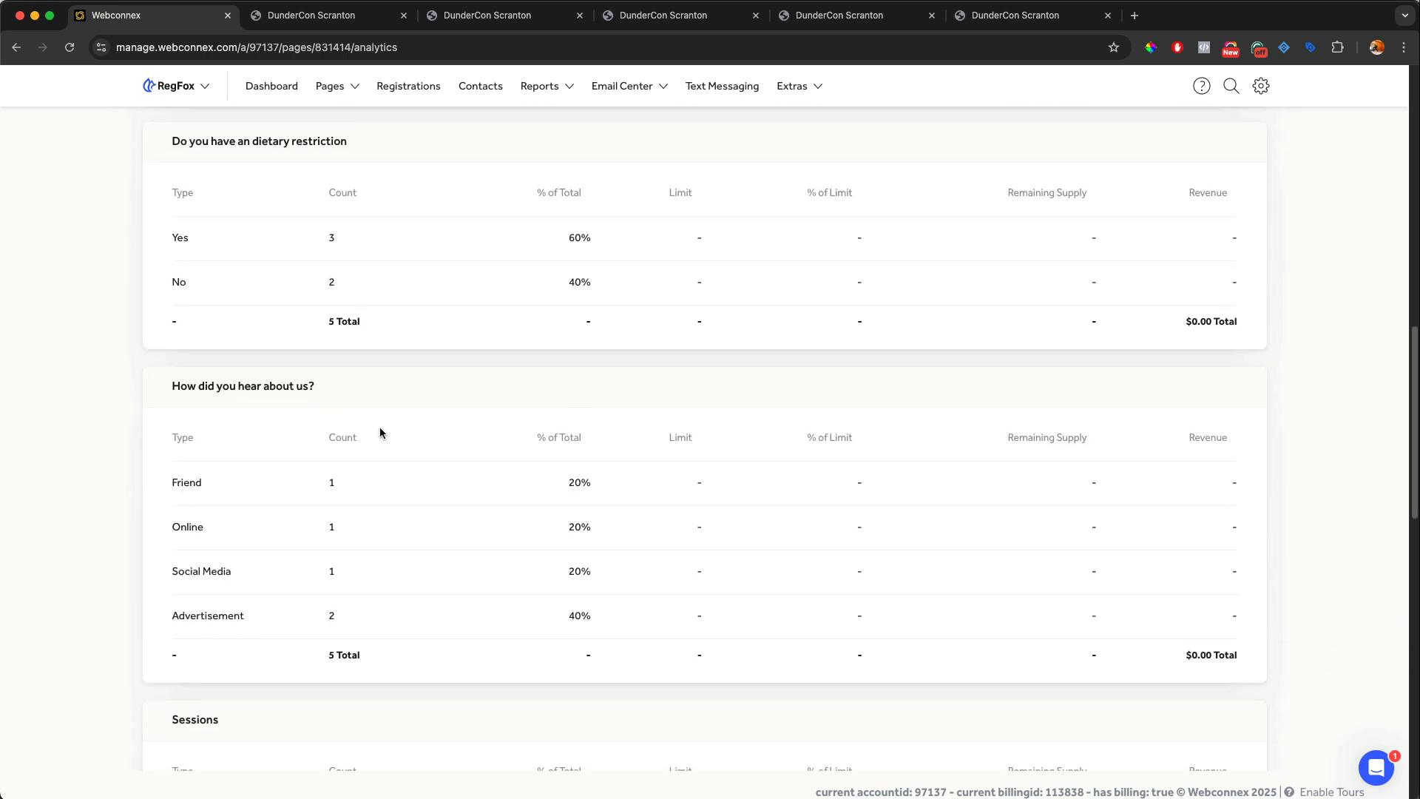
pyautogui.scroll(-4, 380, 427)
pyautogui.scroll(14, 379, 428)
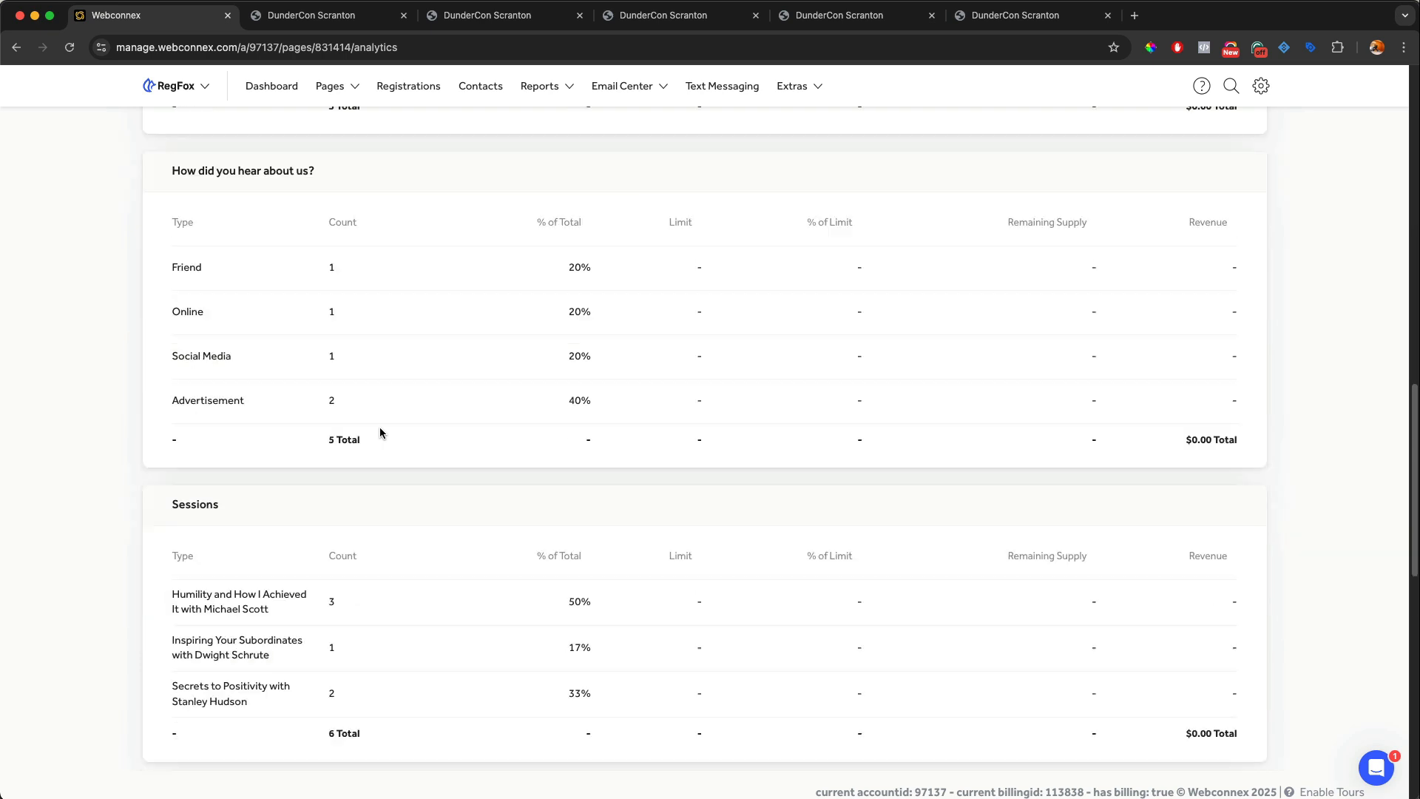
pyautogui.scroll(6, 379, 429)
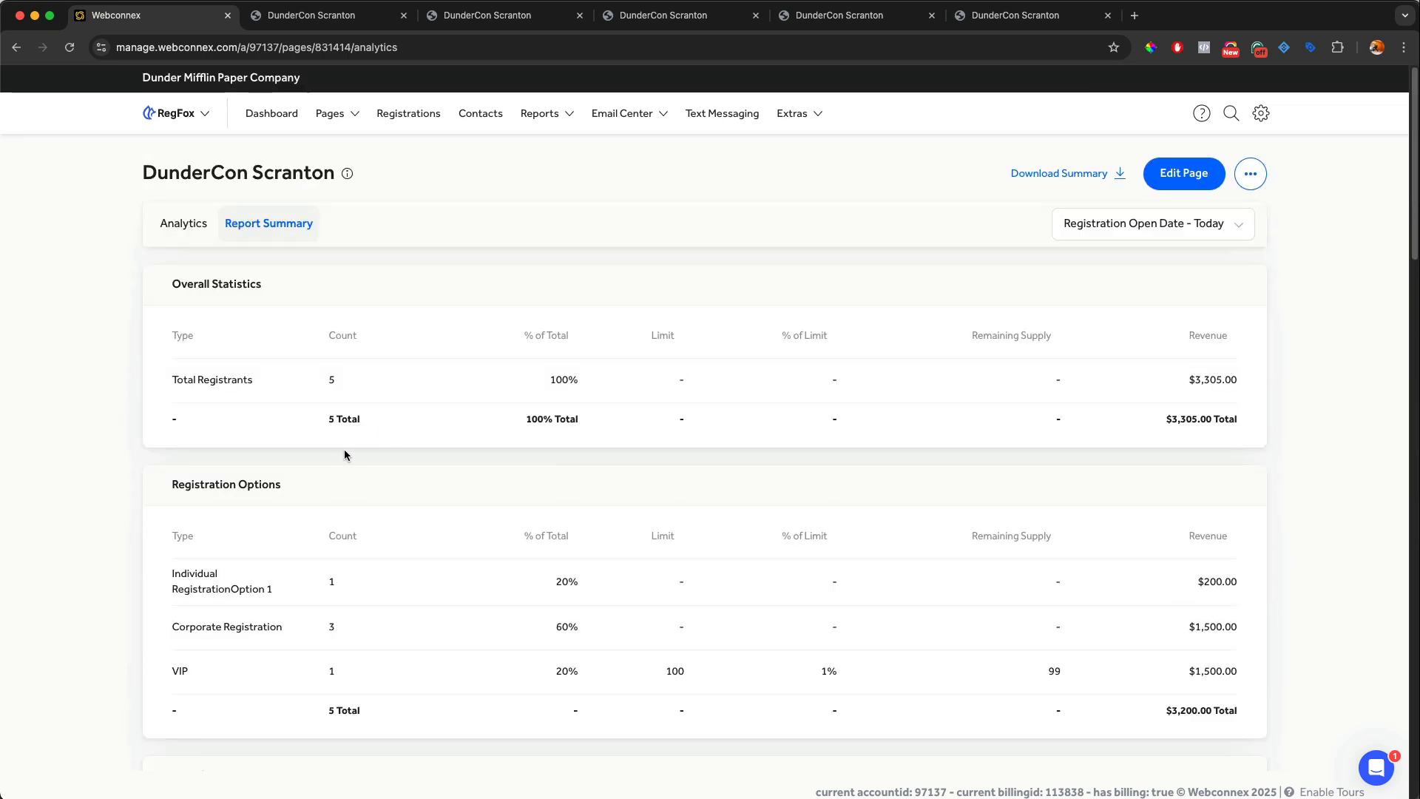
# - Open the account's report Exporter to choose among the kinds of export reports
pyautogui.click(545, 116)
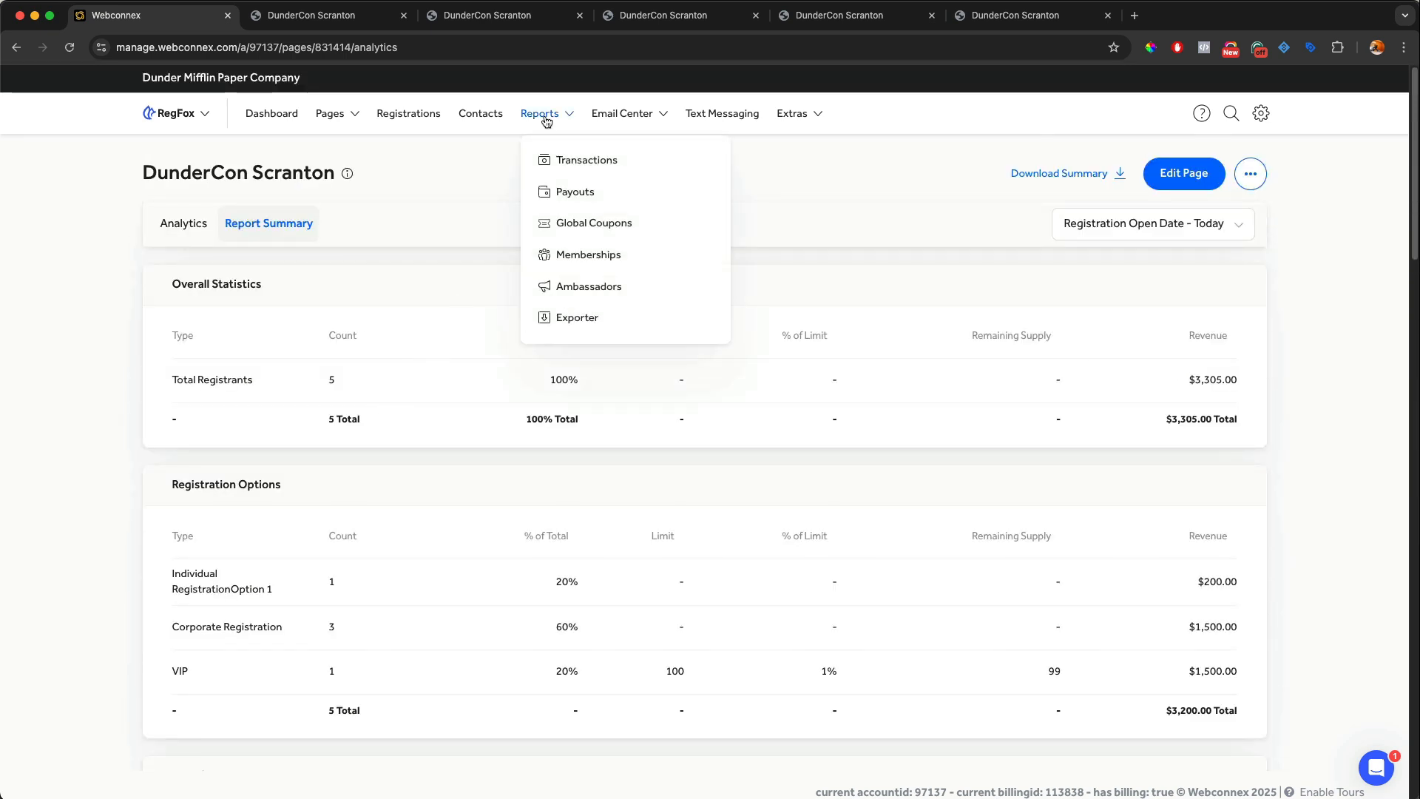
pyautogui.click(577, 317)
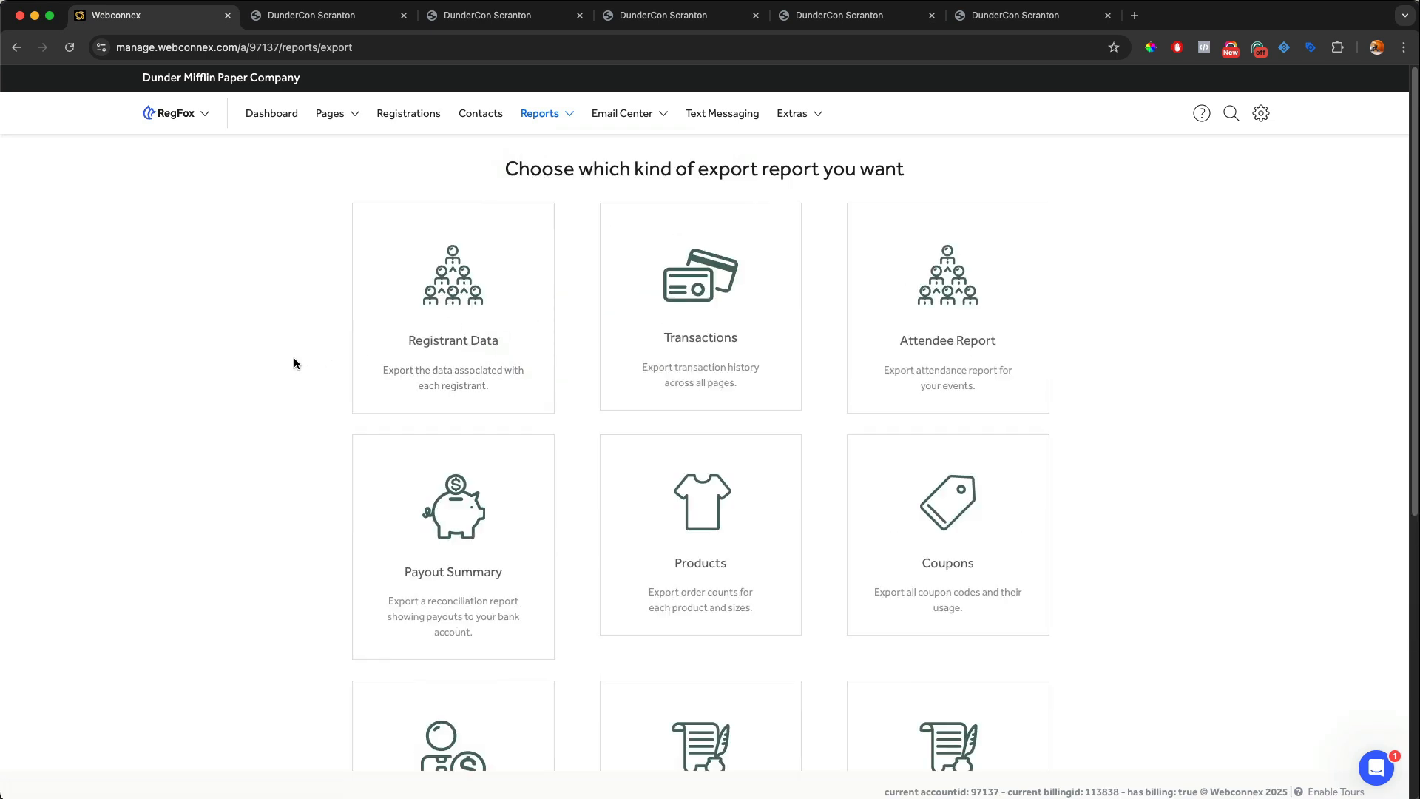
# - Start a Registrant Data export for the DunderCon Scranton page and include the fields from Registration Options through Phone Number
pyautogui.click(430, 304)
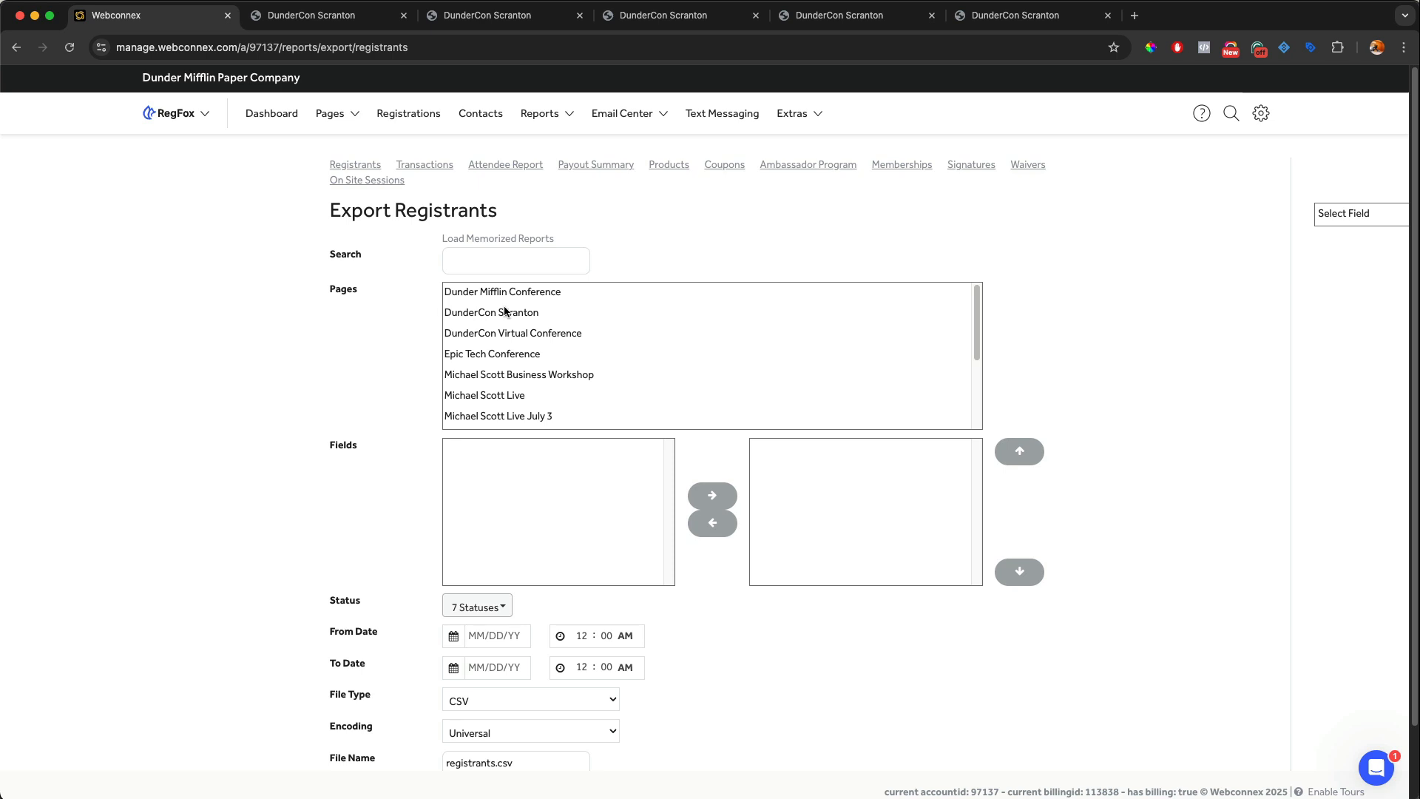
pyautogui.click(514, 313)
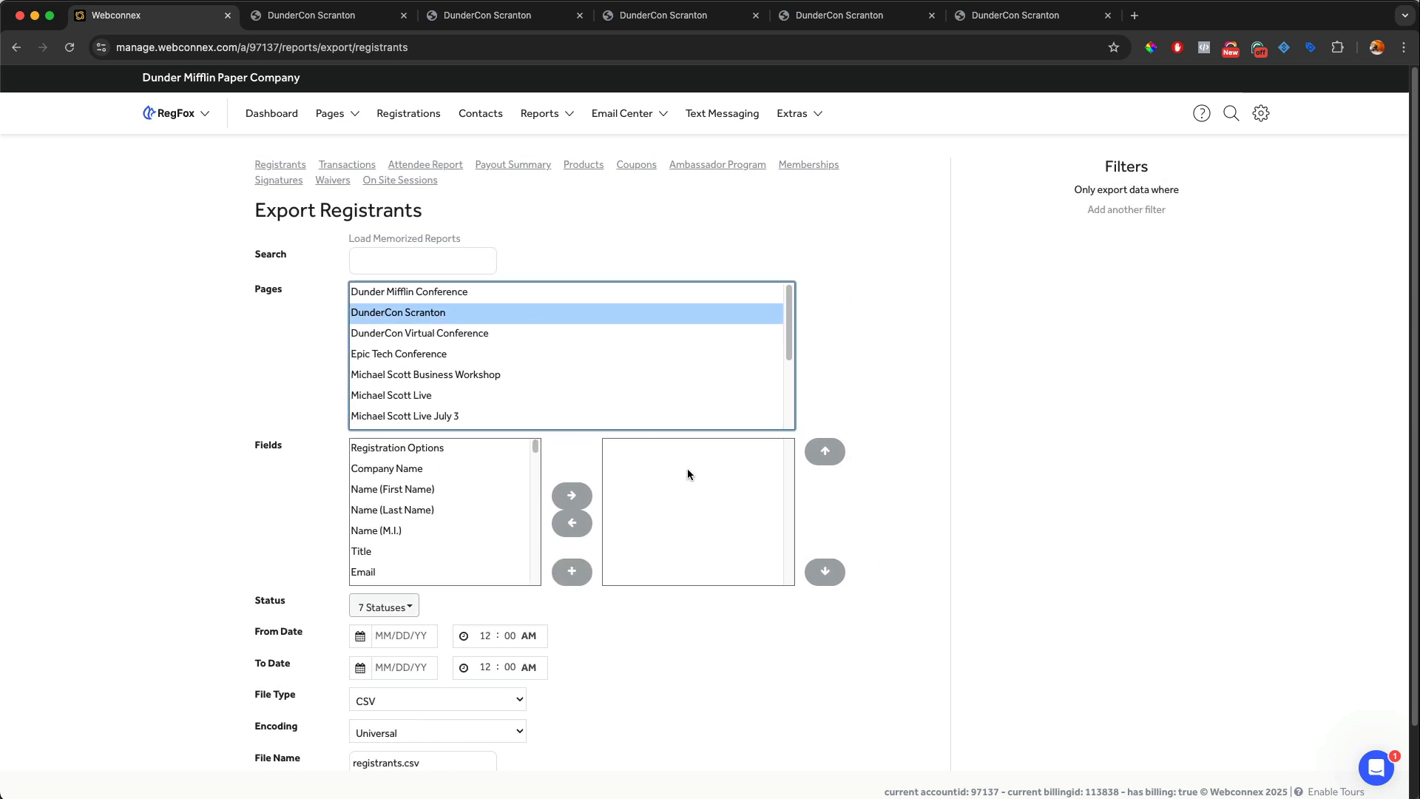
pyautogui.click(390, 453)
pyautogui.scroll(-1, 397, 481)
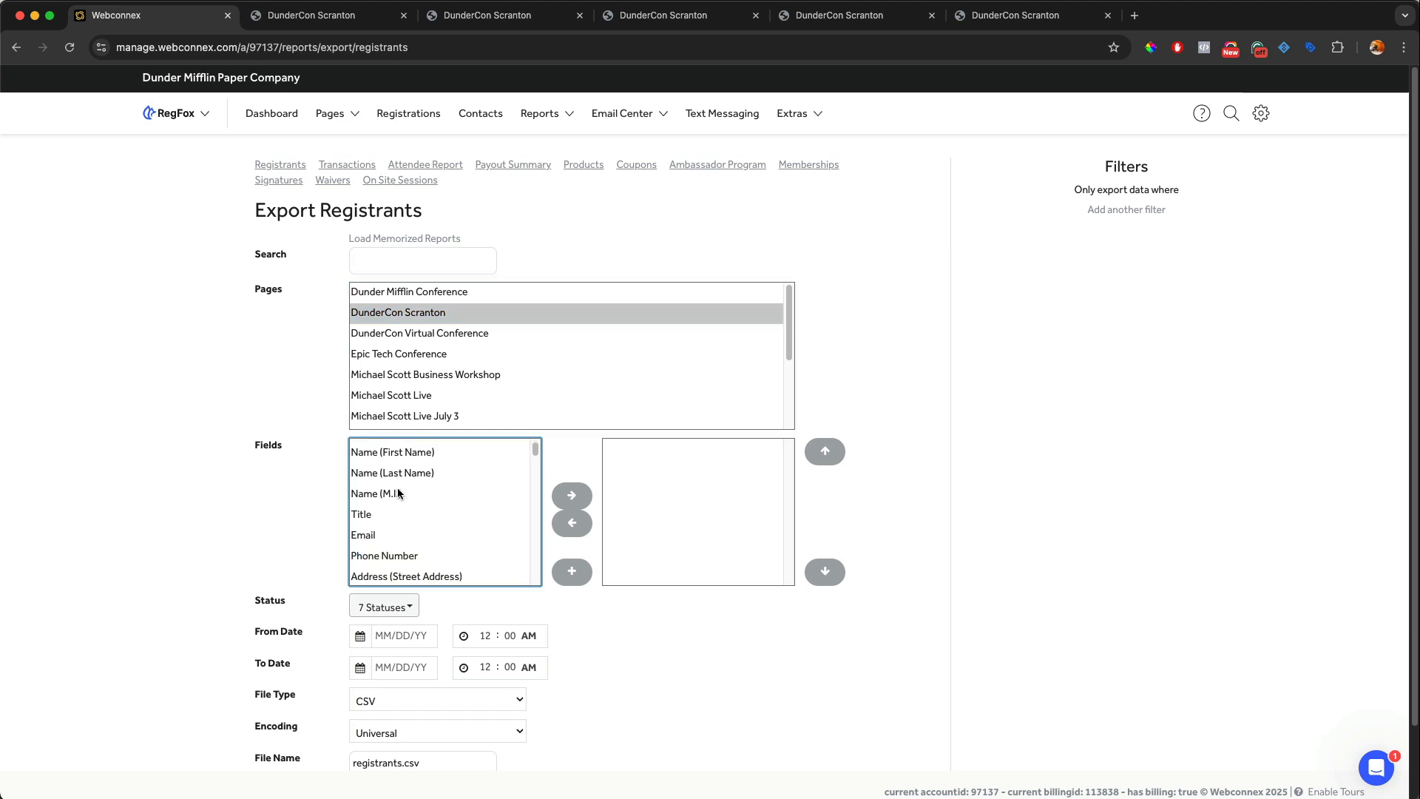
pyautogui.scroll(-2, 398, 492)
pyautogui.keyDown('shift'); pyautogui.click(398, 488); pyautogui.keyUp('shift')
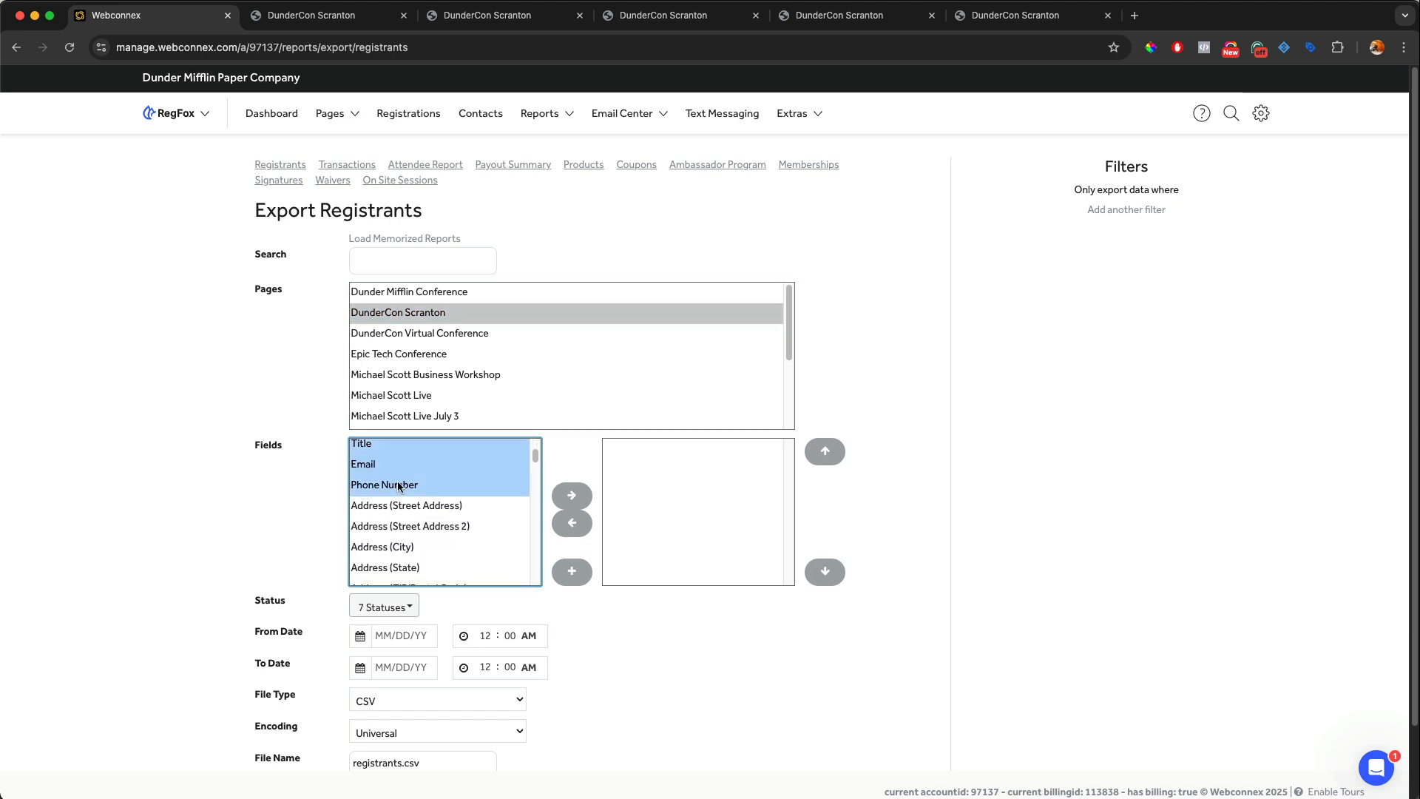
pyautogui.click(570, 495)
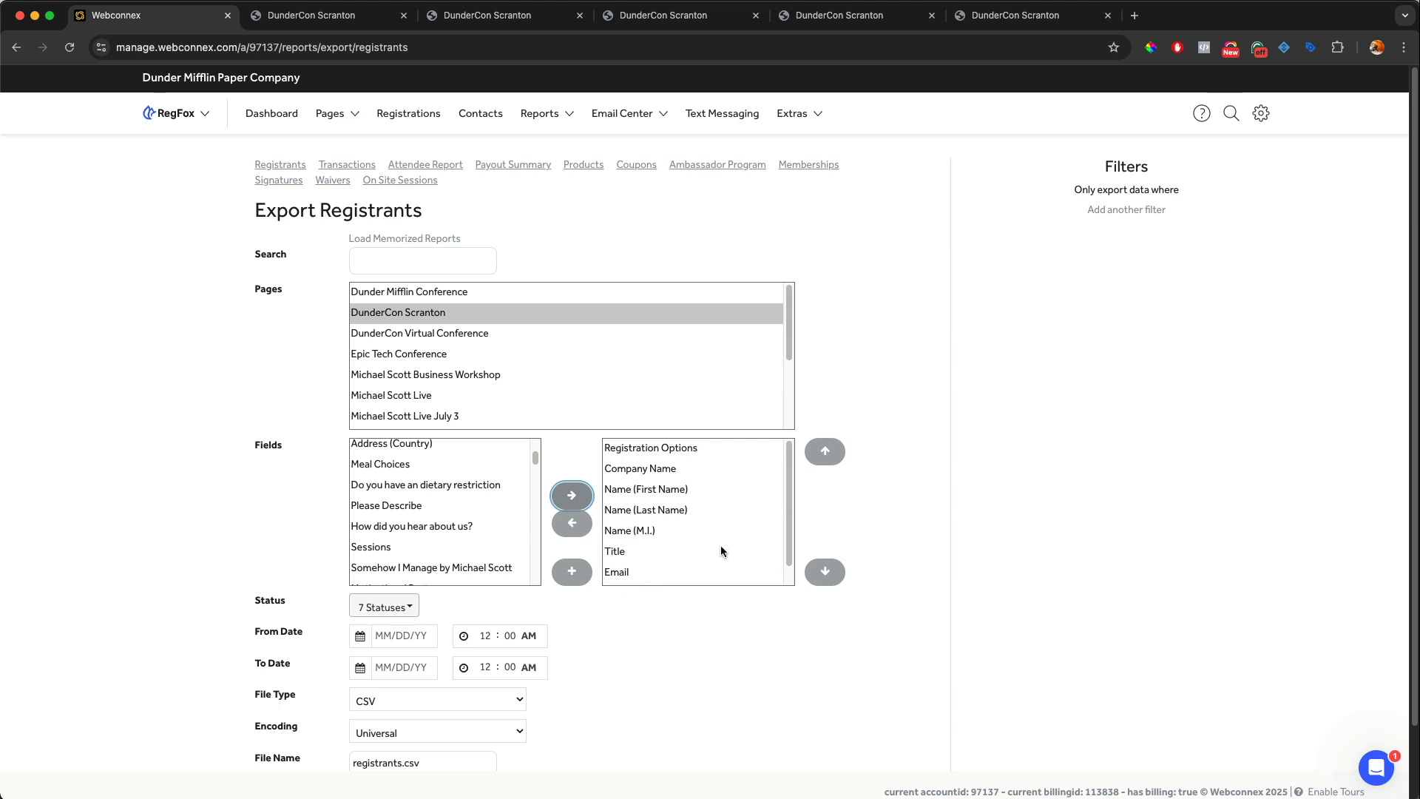
pyautogui.scroll(-1, 720, 544)
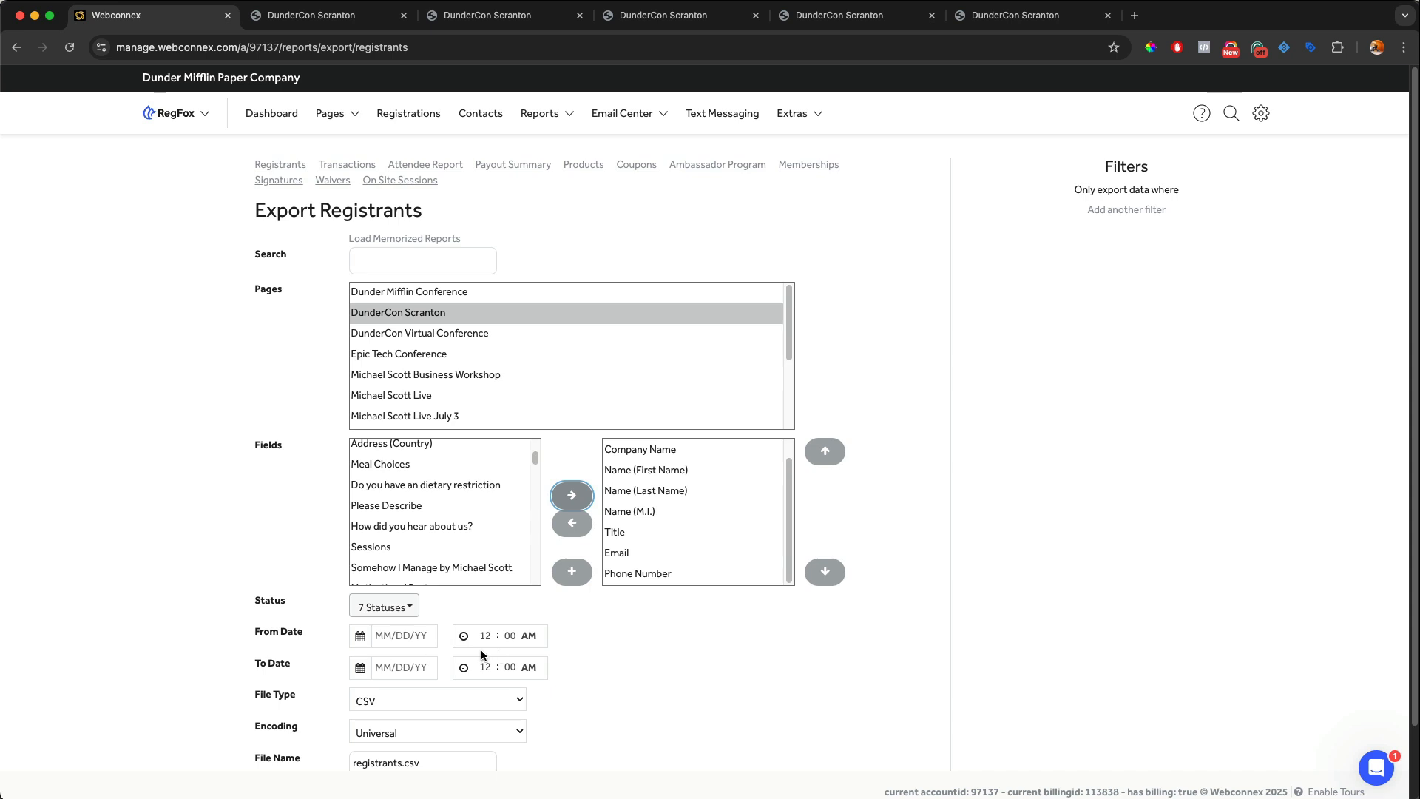
# - Filter the export by Registration Options to VIP only, and remove that filter
pyautogui.click(1110, 210)
pyautogui.click(1109, 212)
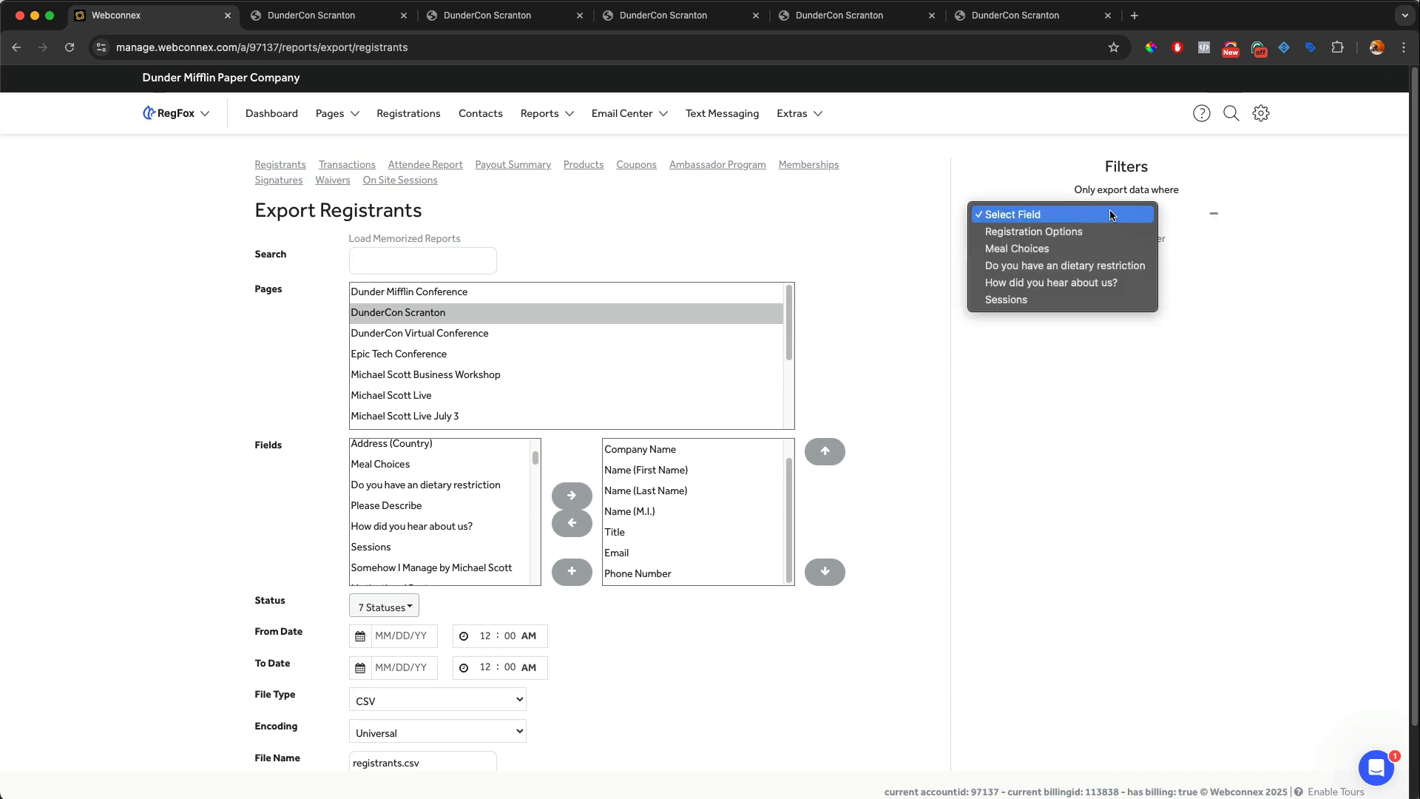
pyautogui.click(1109, 232)
pyautogui.click(1109, 238)
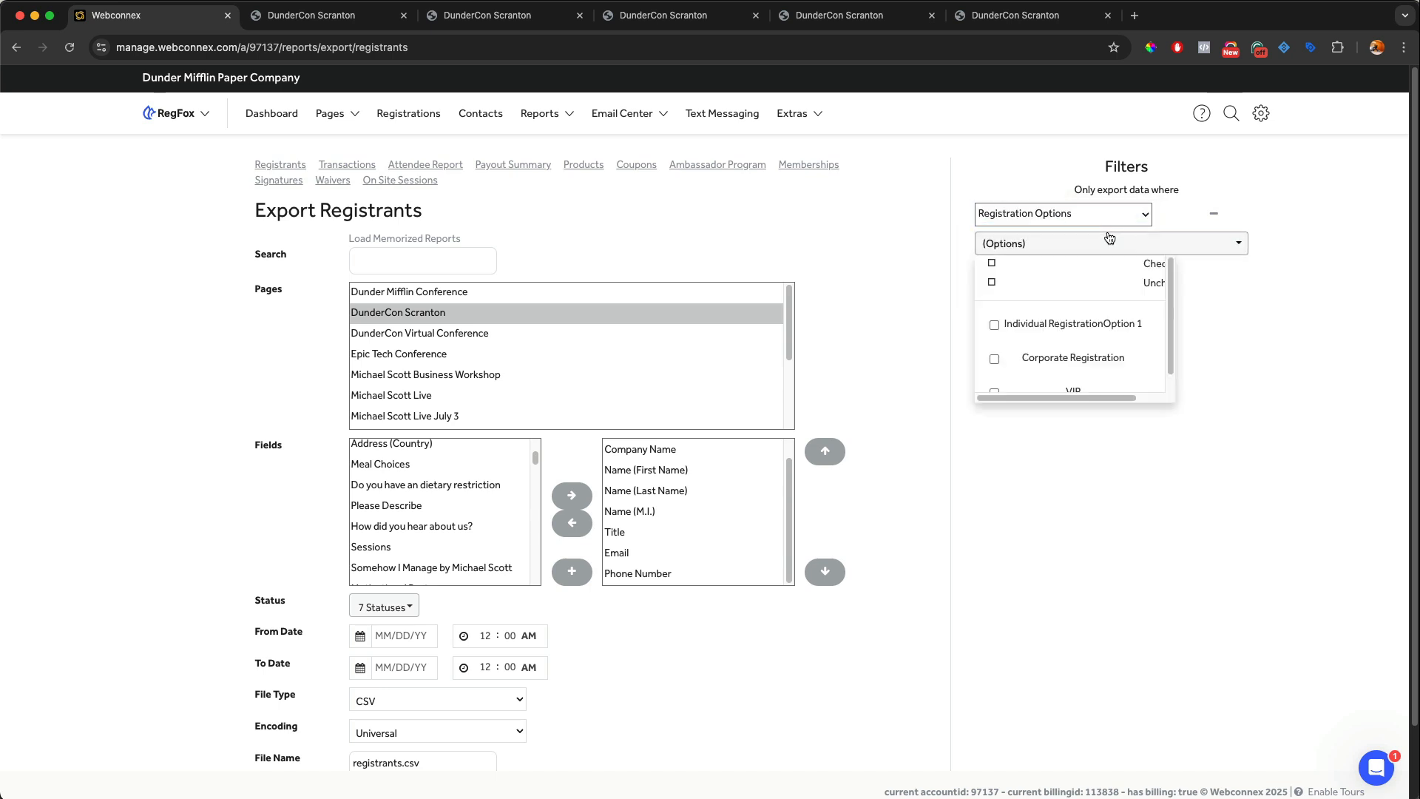
pyautogui.scroll(-1, 1054, 373)
pyautogui.click(1032, 374)
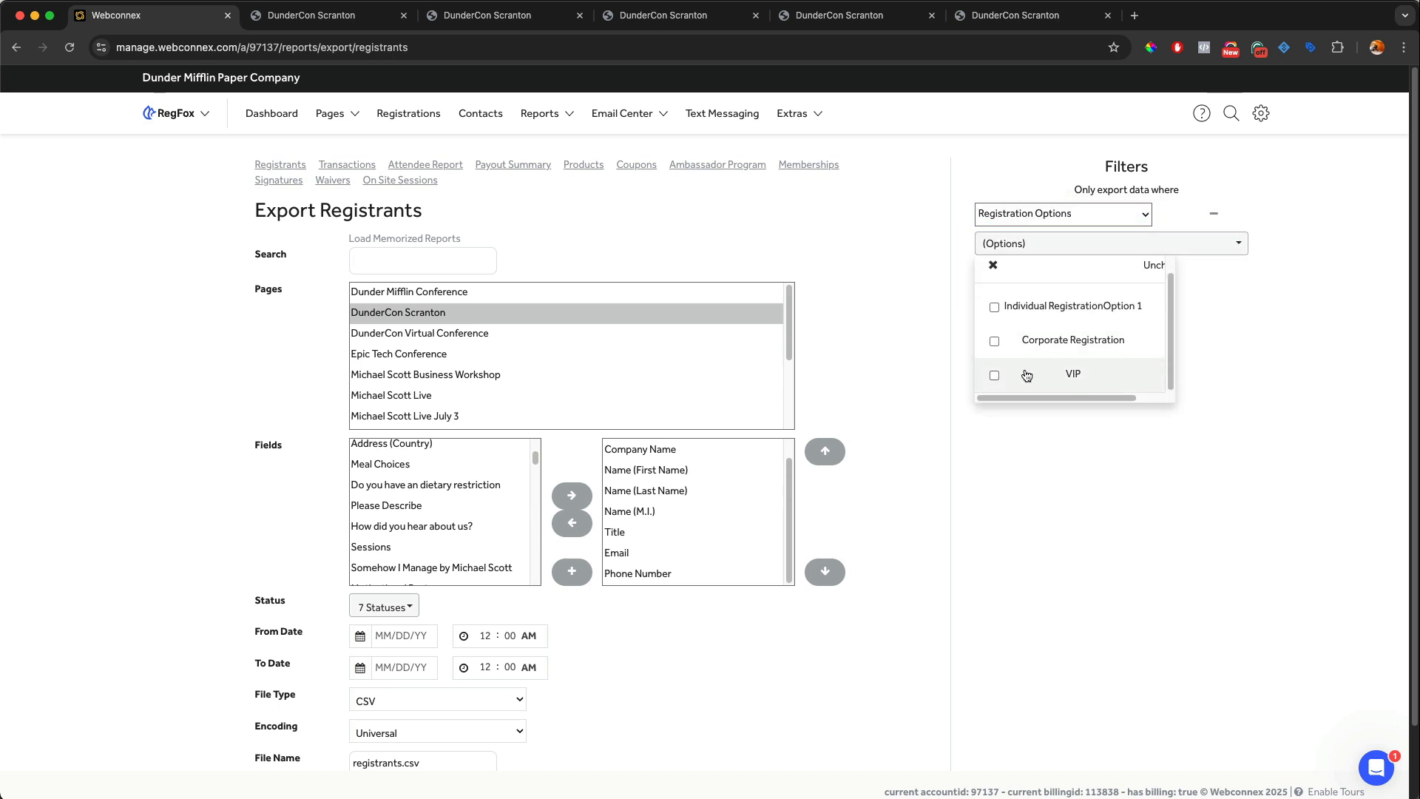
pyautogui.click(1055, 429)
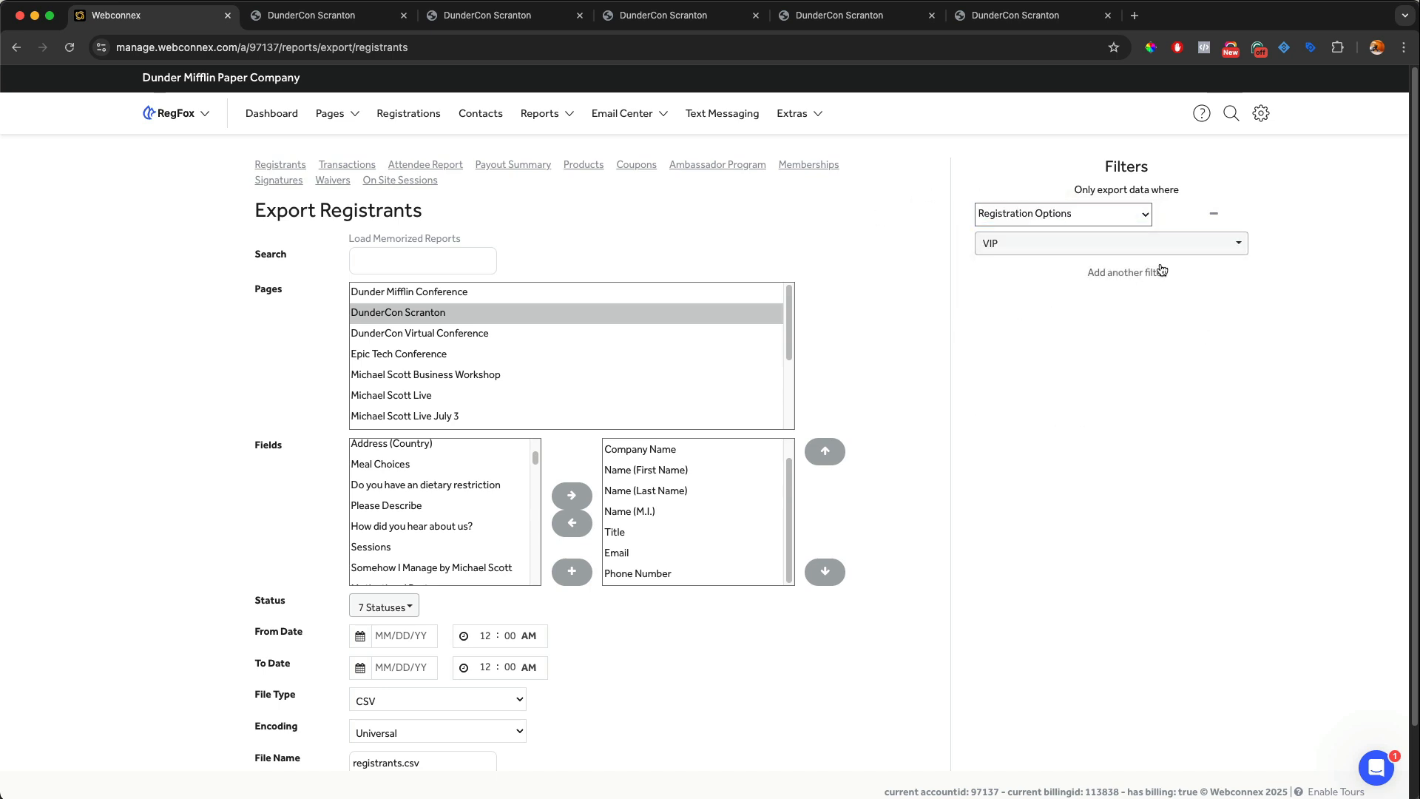
pyautogui.click(1215, 215)
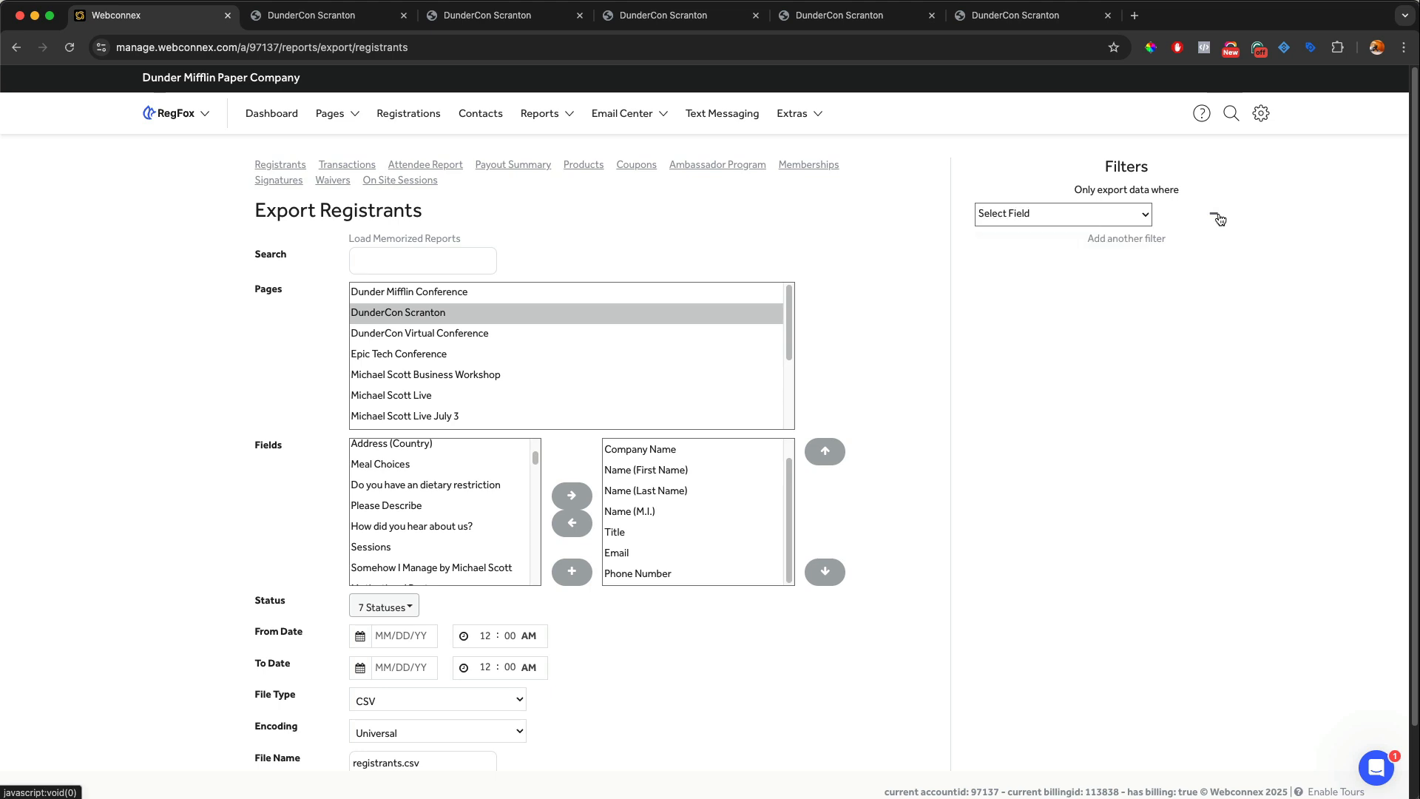
# - Set an export filter on Meal Choices, look through its meal options, and remove the filter
pyautogui.click(1133, 214)
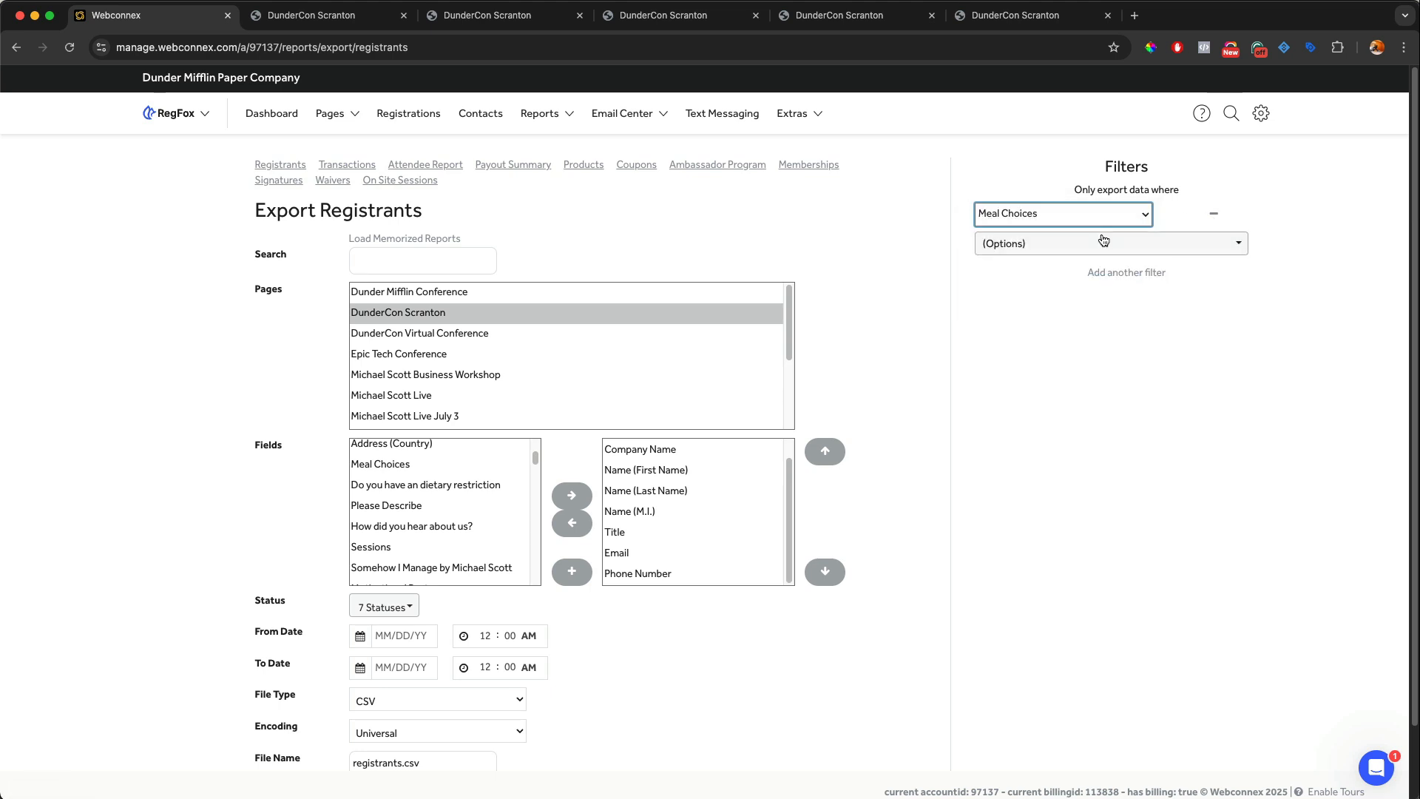
pyautogui.click(1104, 241)
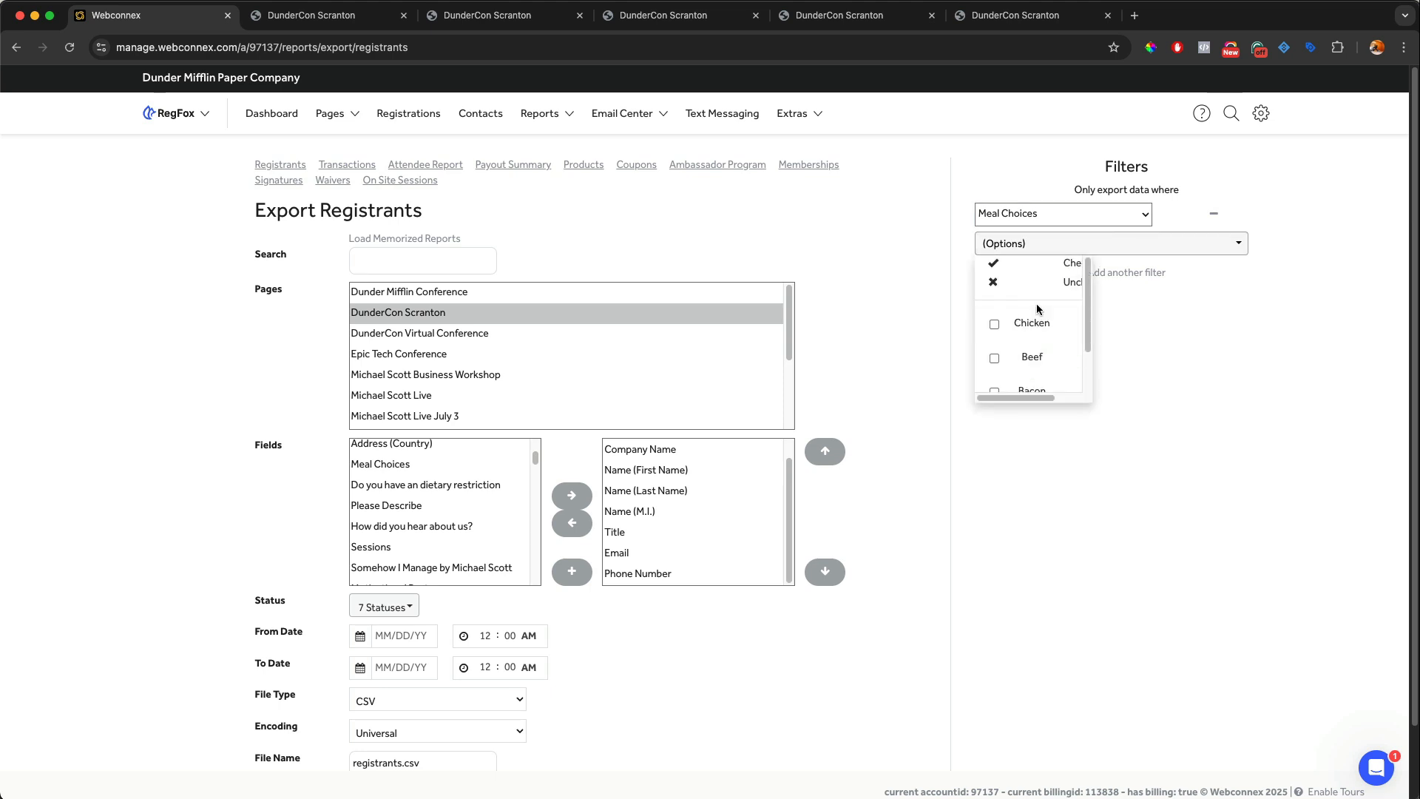
pyautogui.scroll(-2, 1036, 325)
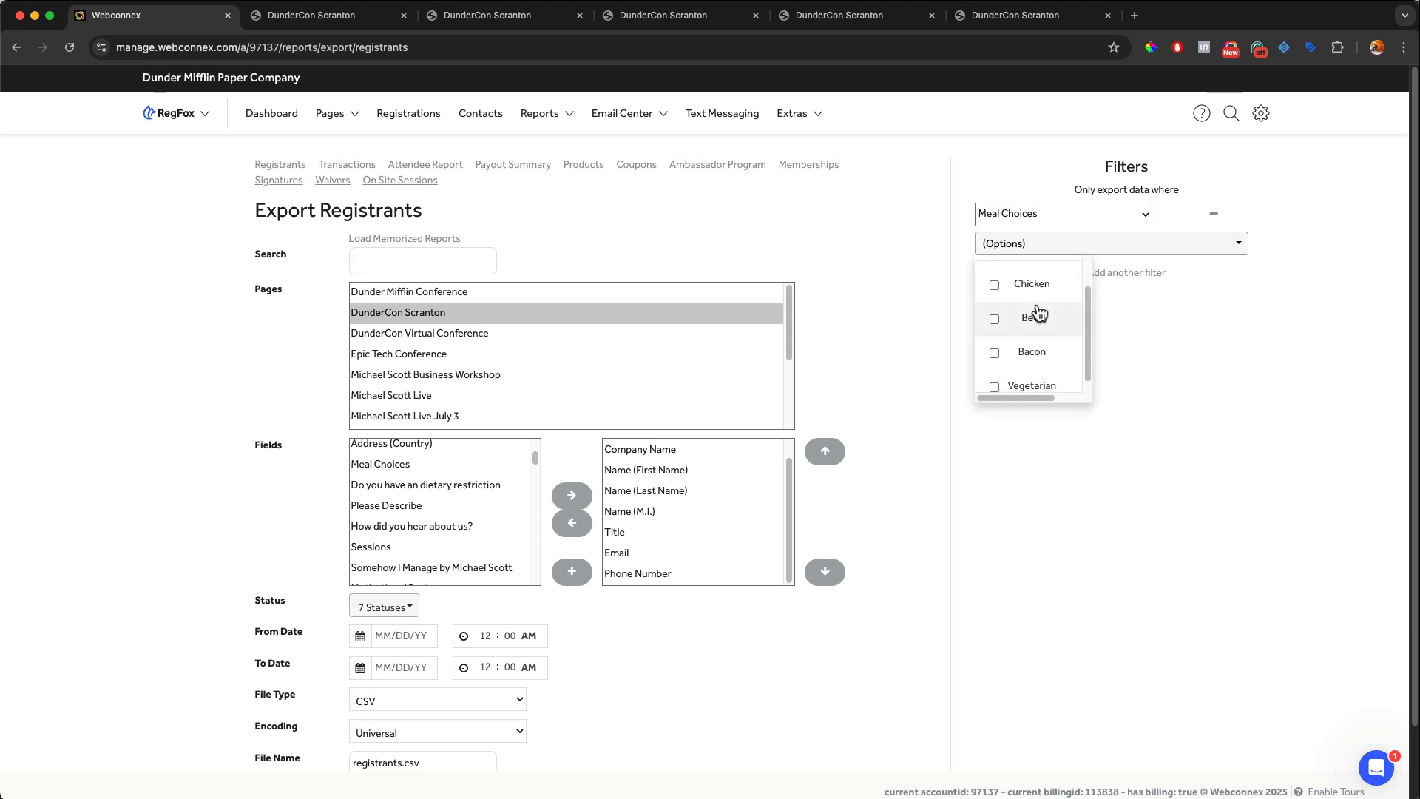
pyautogui.scroll(-1, 1038, 314)
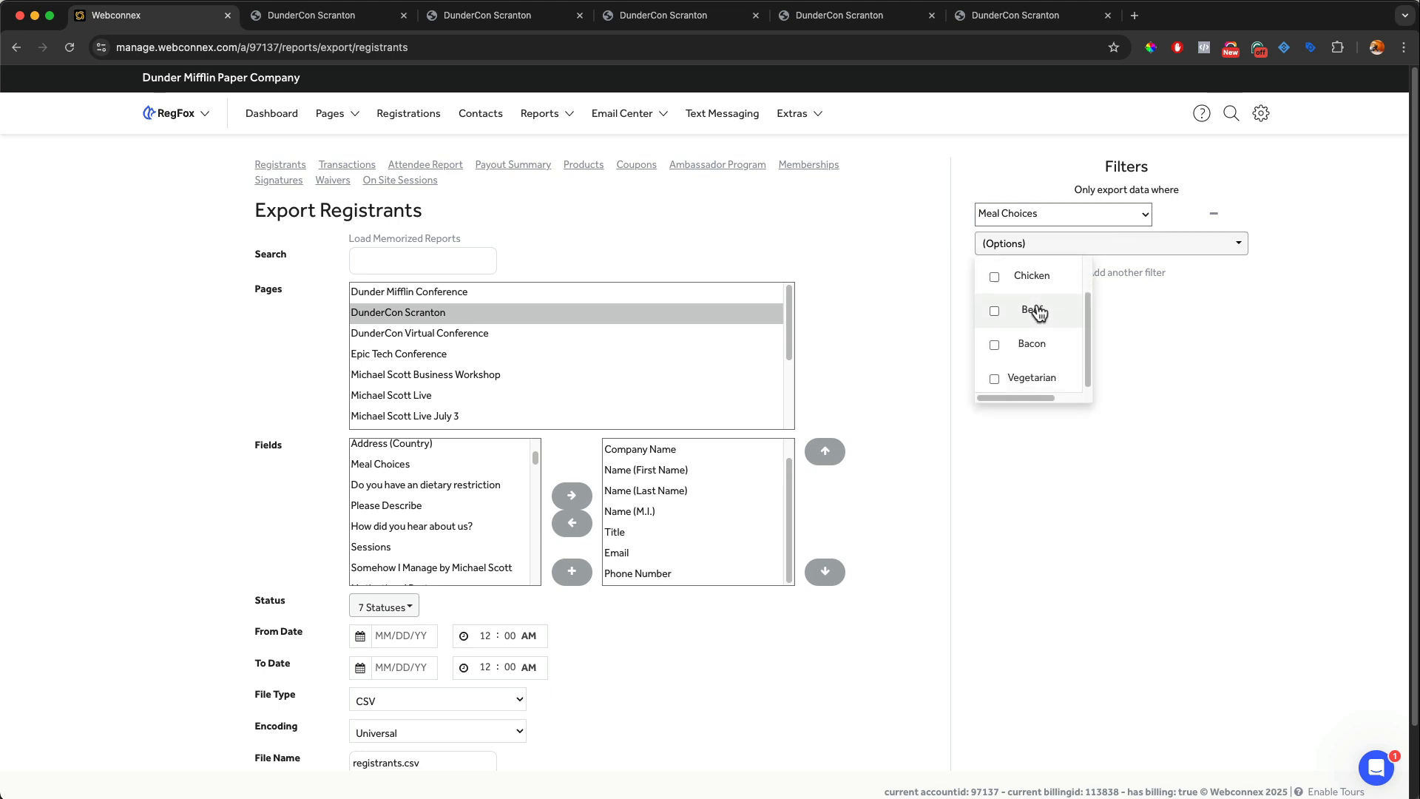
pyautogui.click(1157, 327)
pyautogui.click(1211, 219)
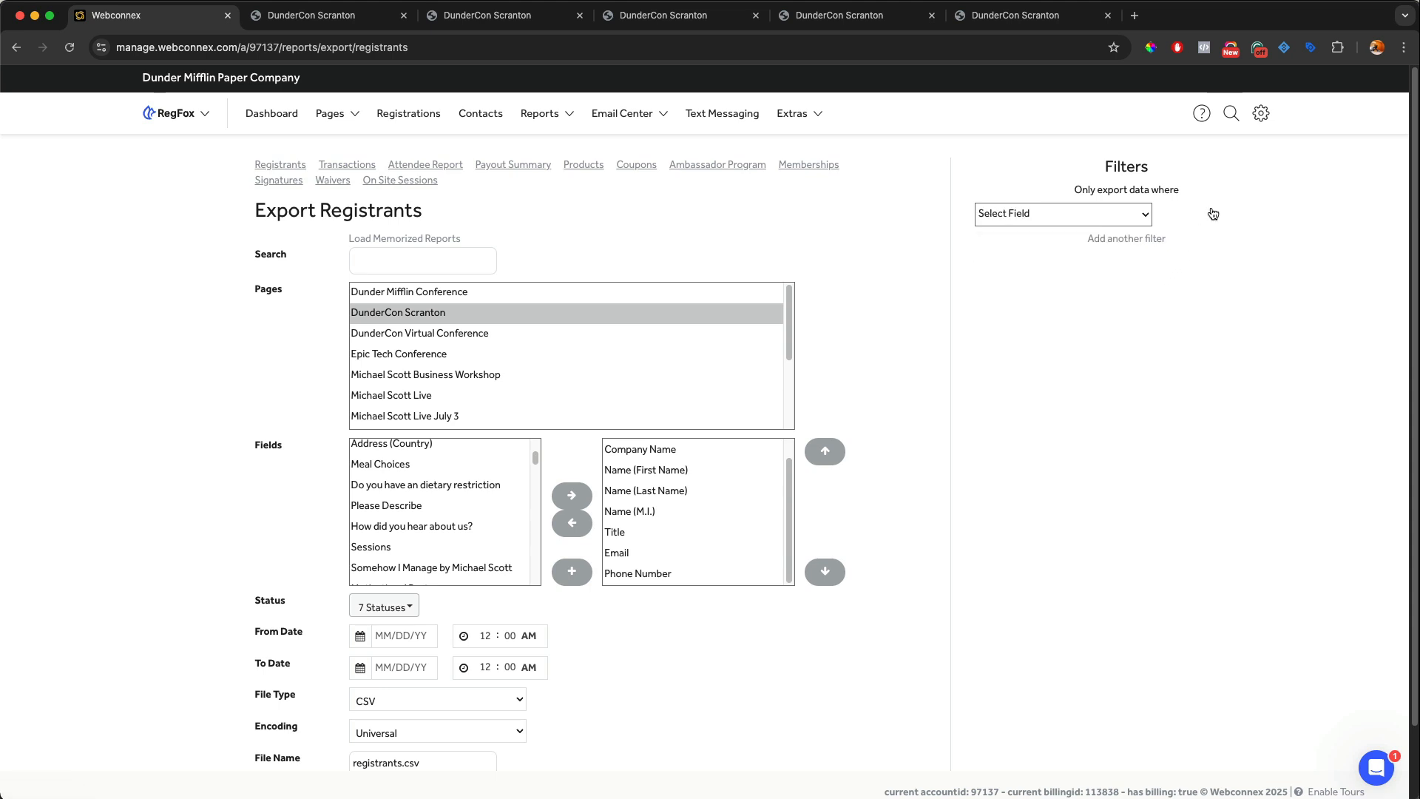
# - Try out memorizing the report with an automatic Weekly (Mondays) schedule and only new records sent, and close the dialog without saving
pyautogui.scroll(-2, 926, 403)
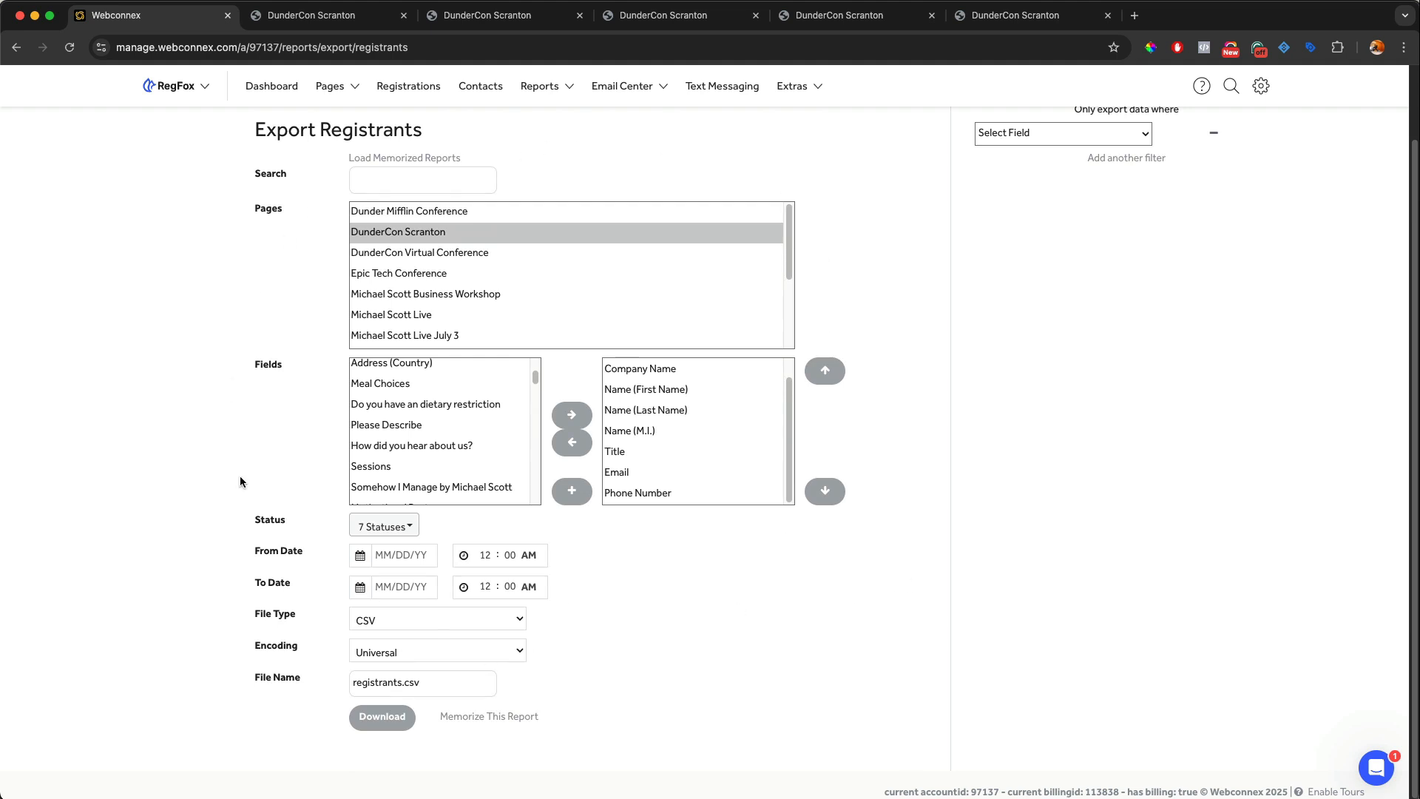
pyautogui.click(477, 714)
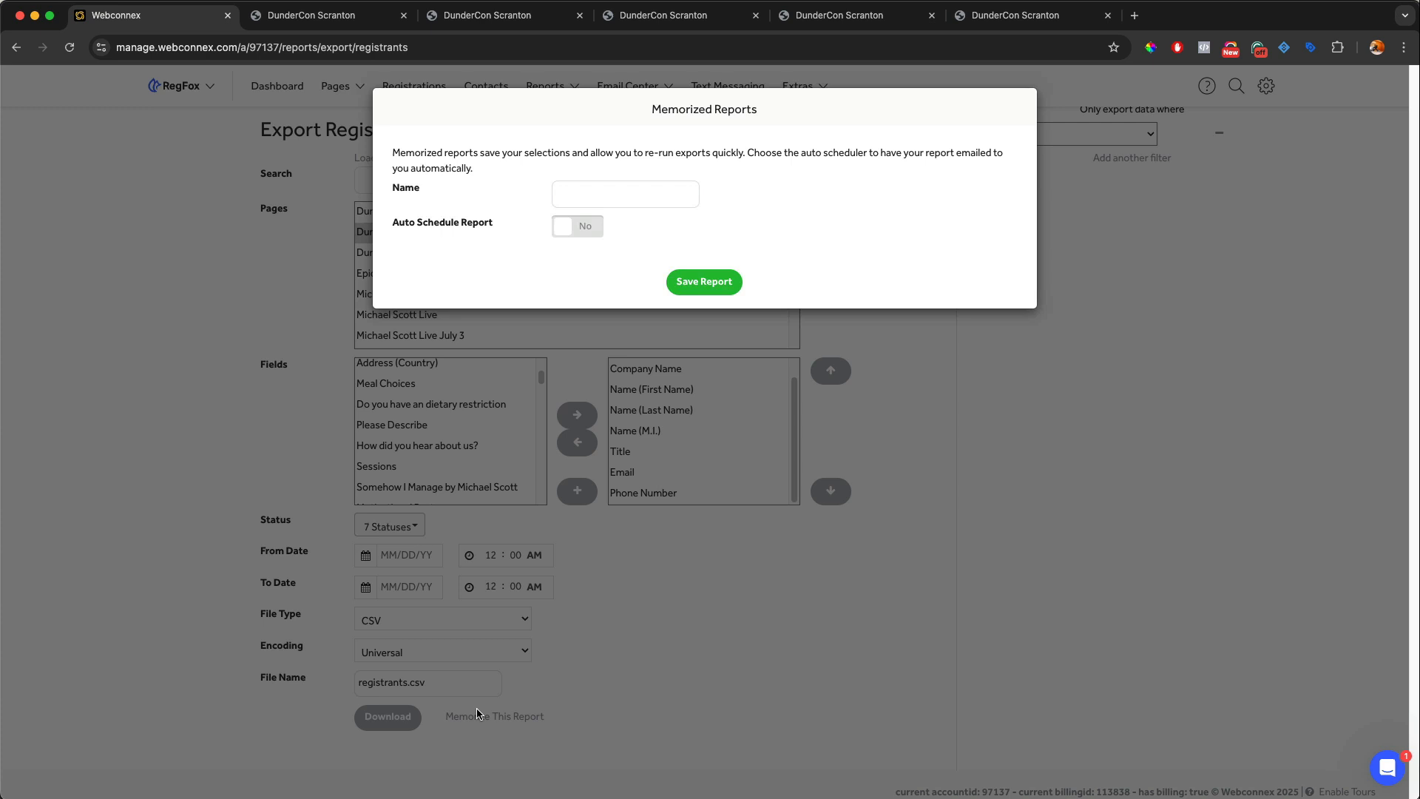
pyautogui.click(568, 231)
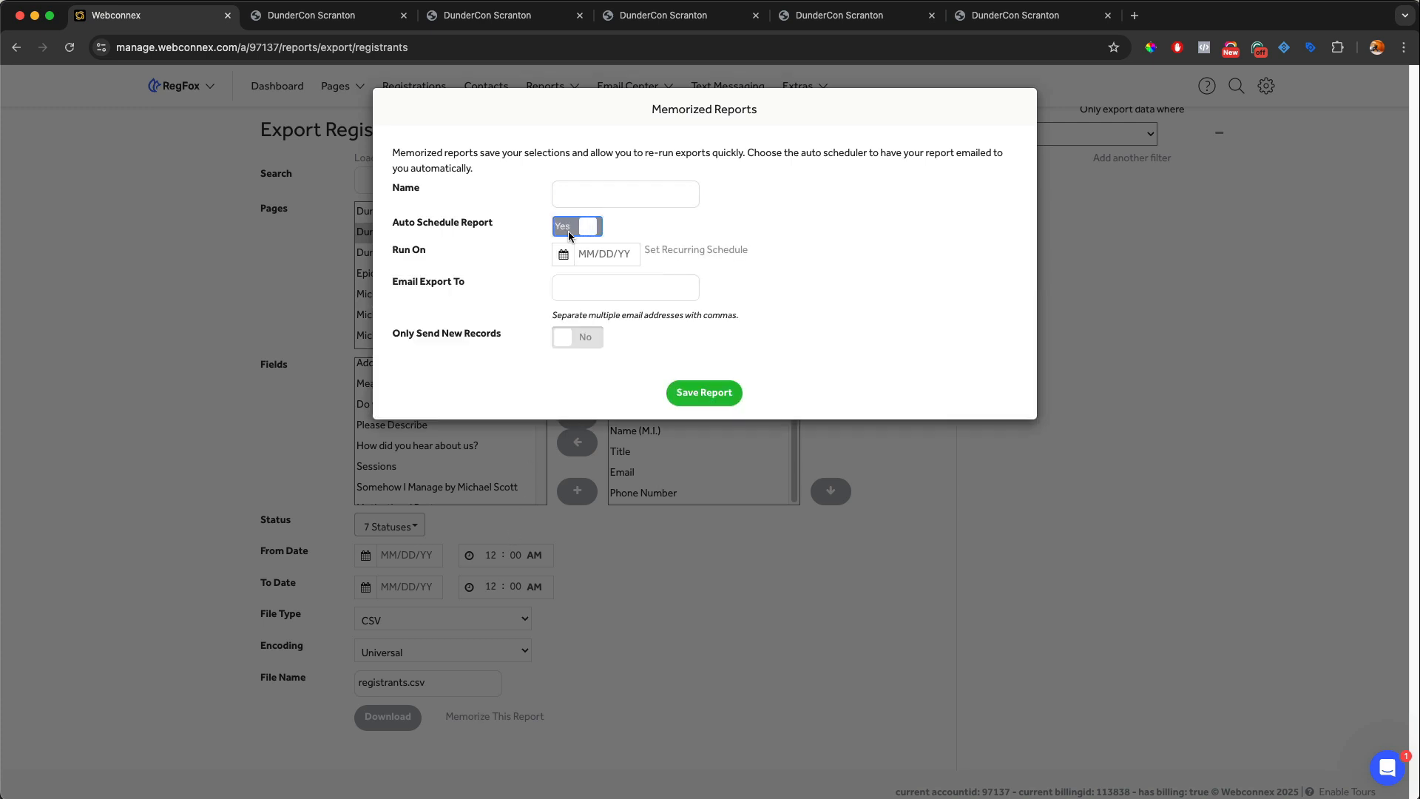
pyautogui.click(652, 251)
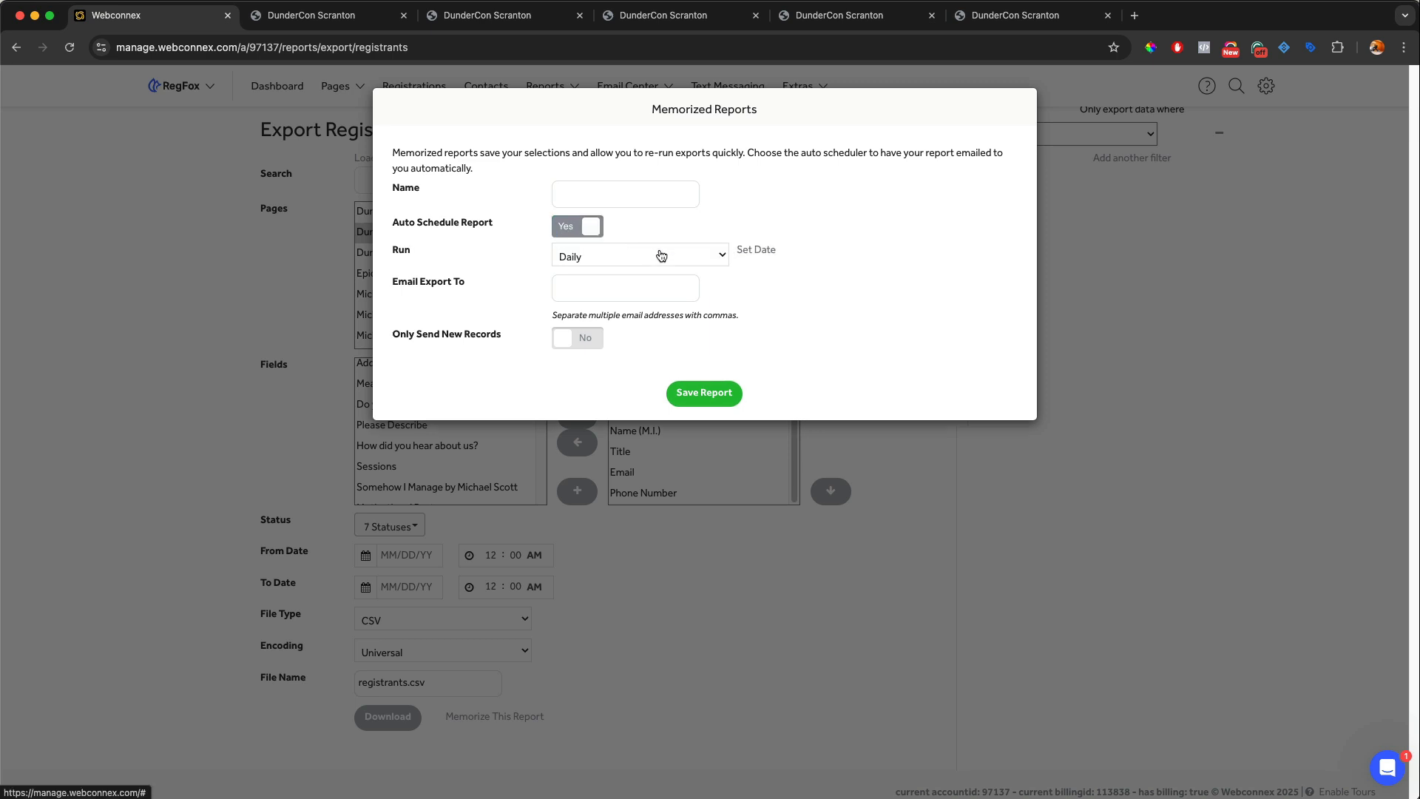
pyautogui.click(661, 256)
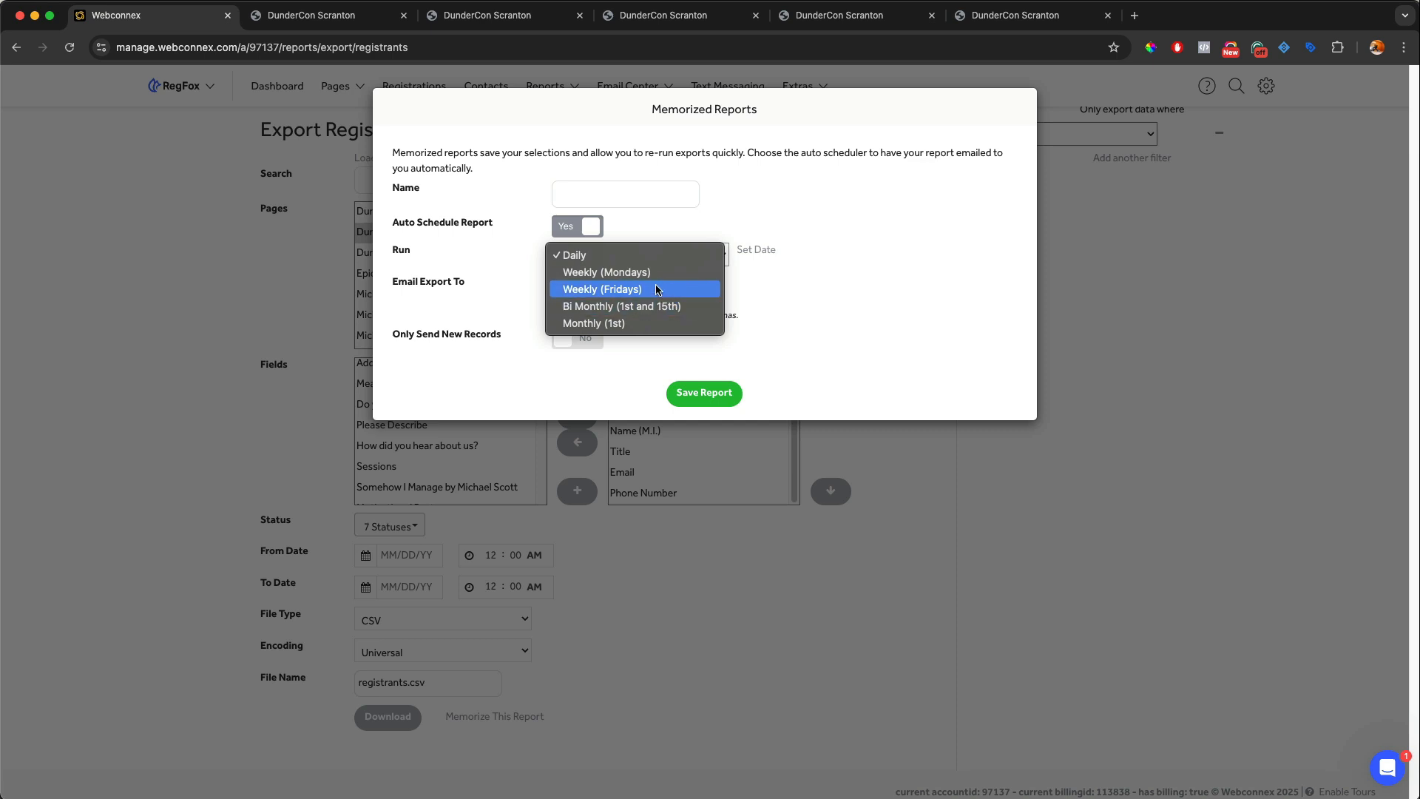
pyautogui.click(654, 274)
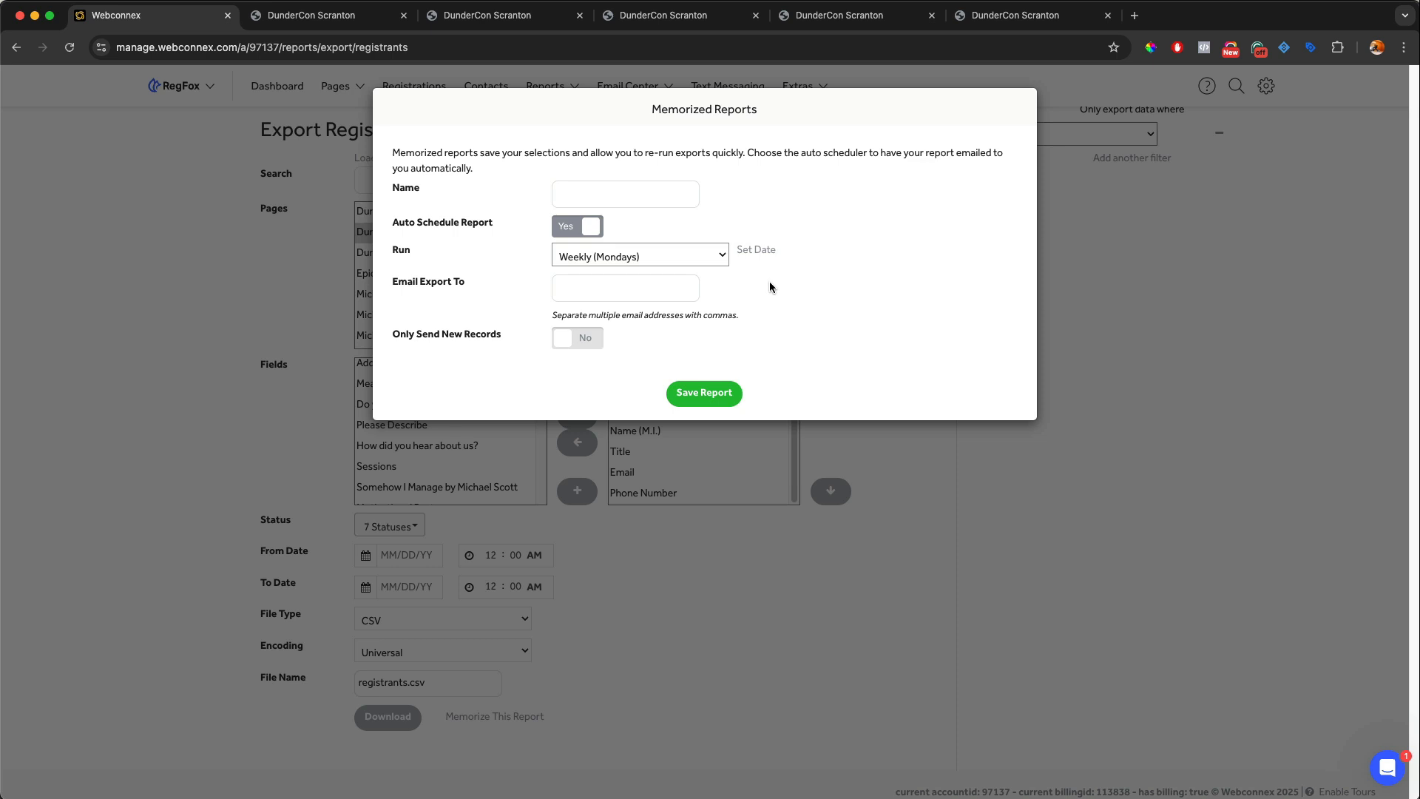
pyautogui.click(584, 338)
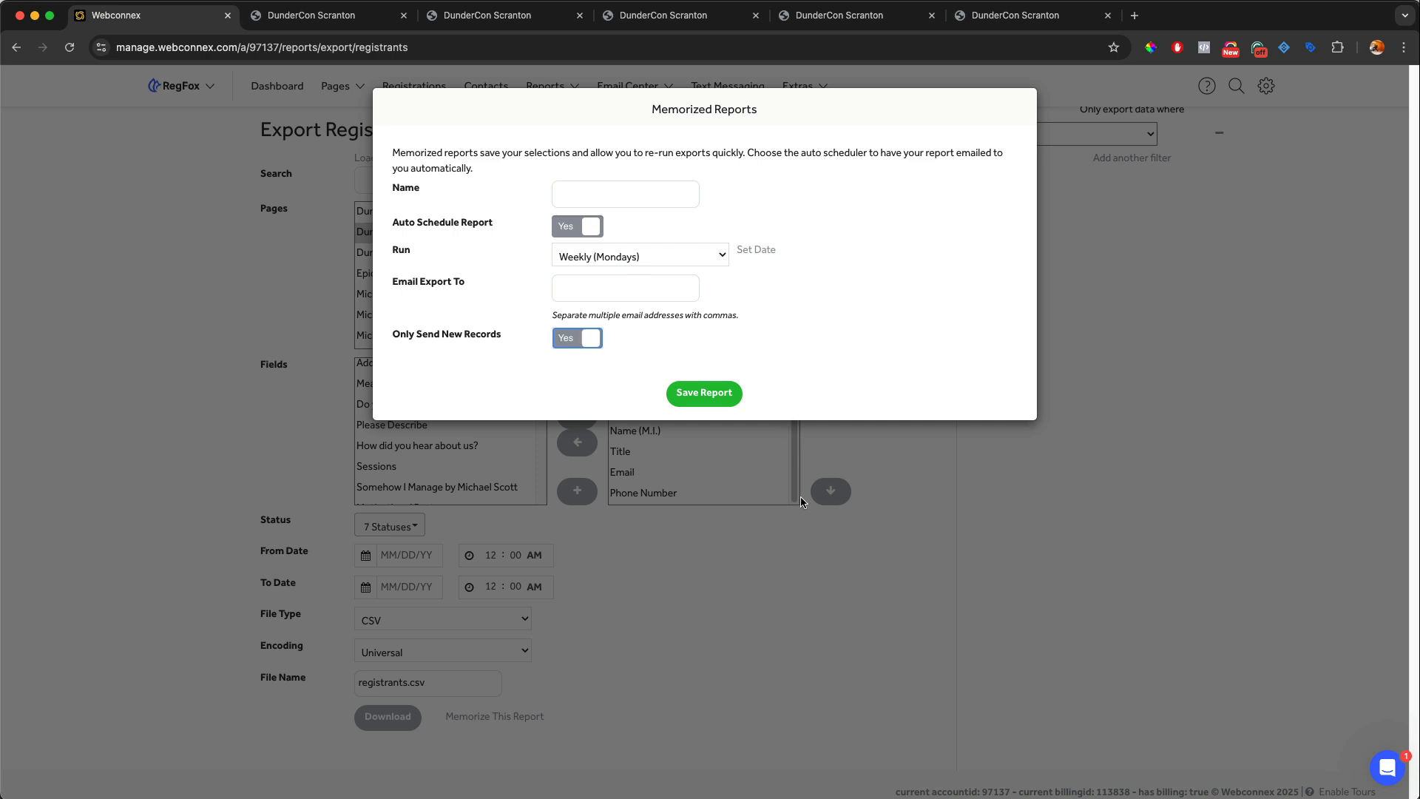
pyautogui.click(811, 567)
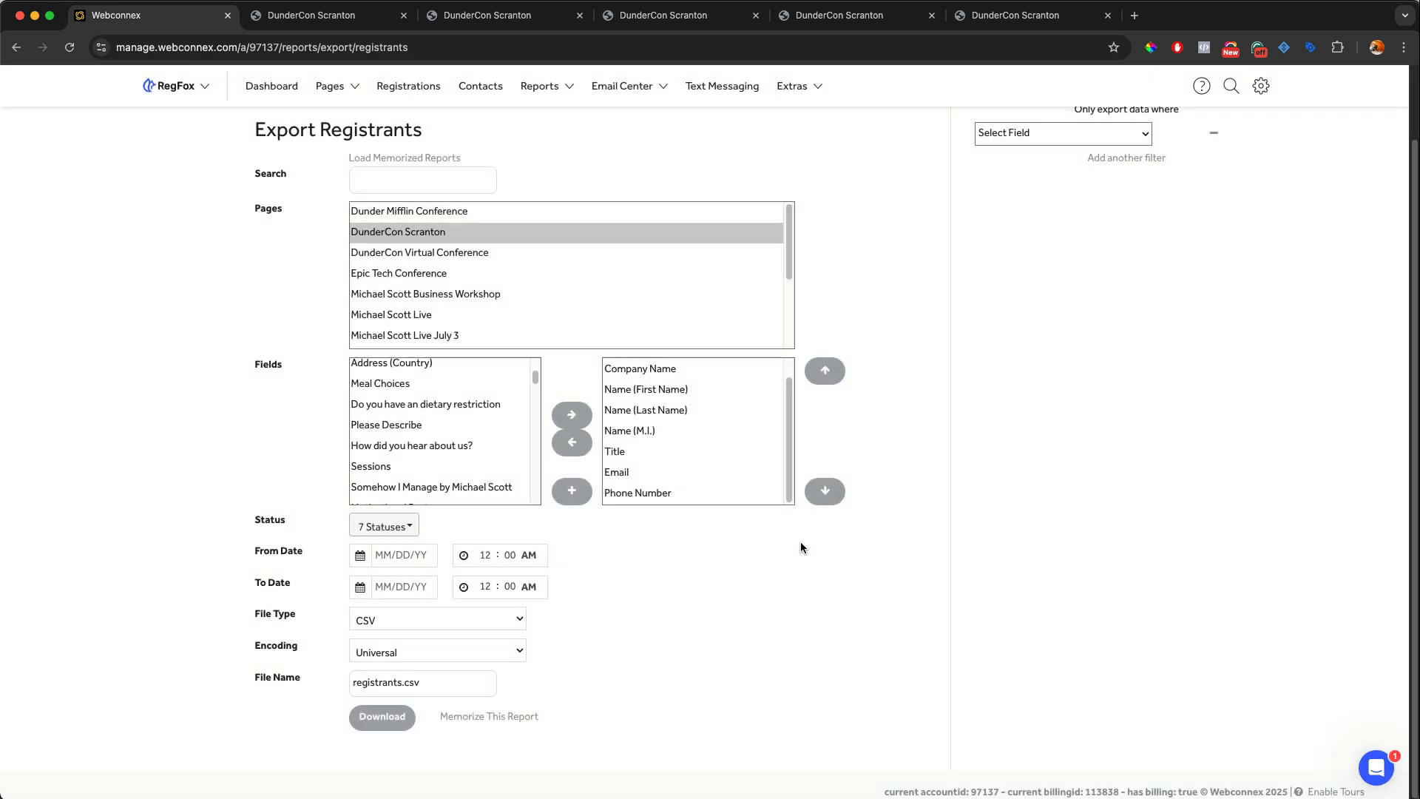
# - Return to the report Exporter and open the Payout Summary export
pyautogui.moveTo(552, 101)
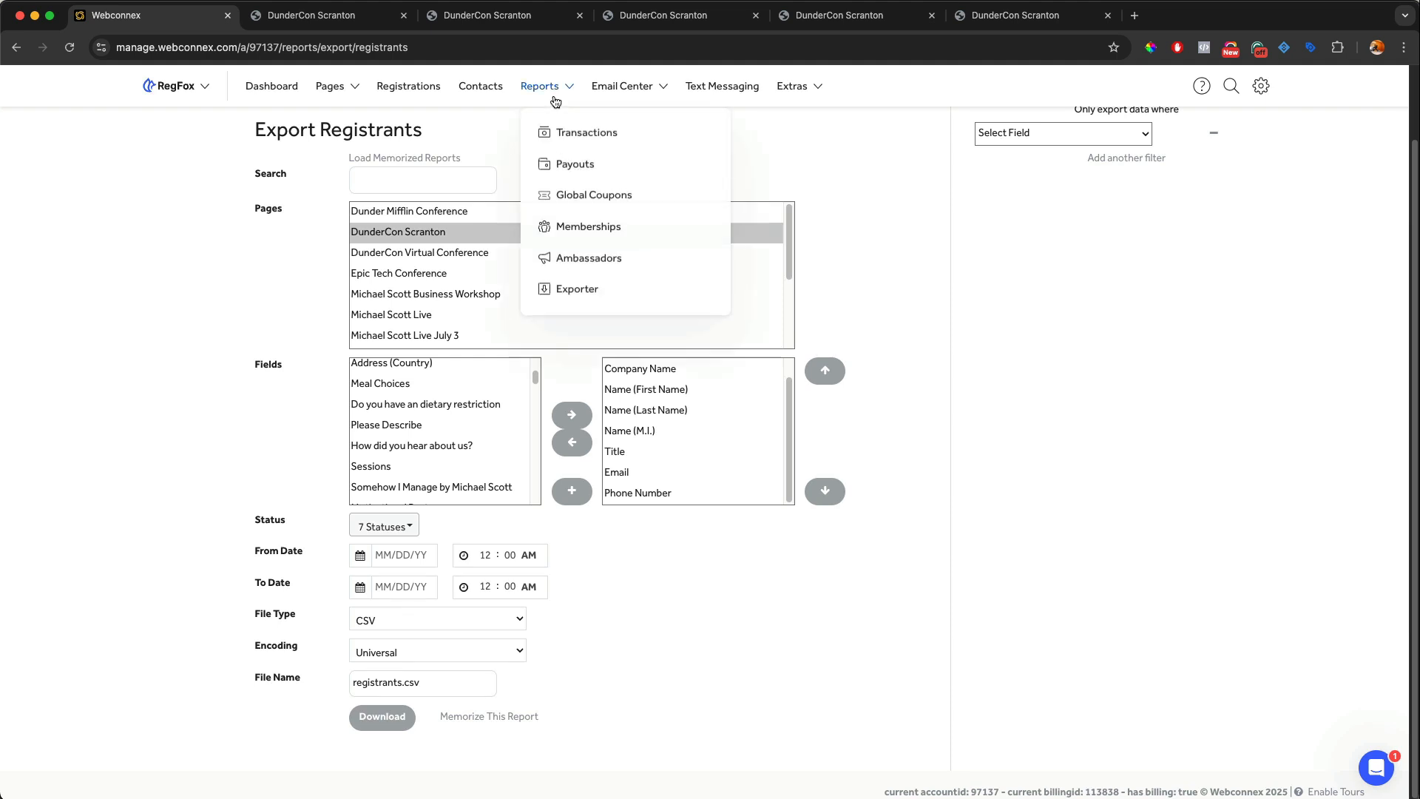
pyautogui.click(575, 288)
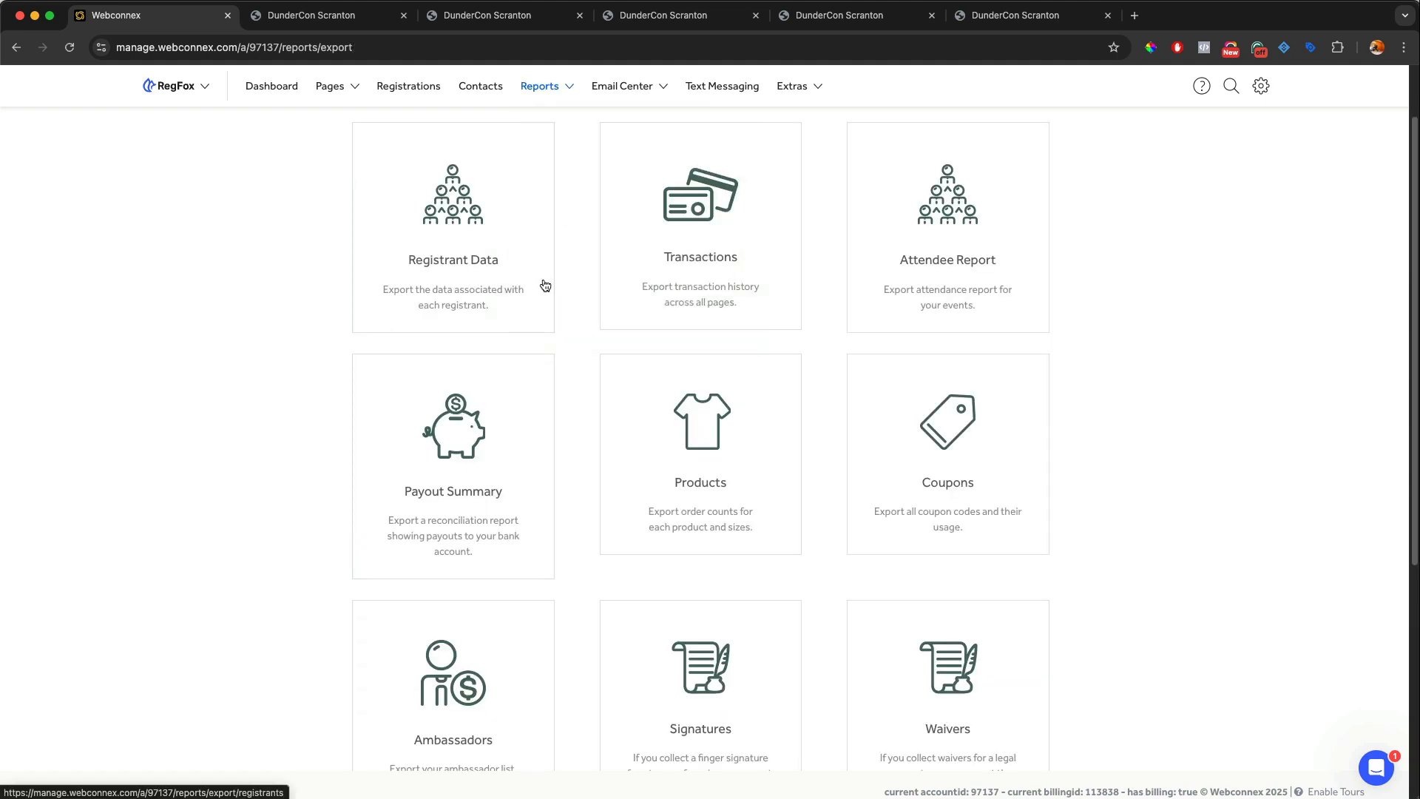
pyautogui.click(452, 444)
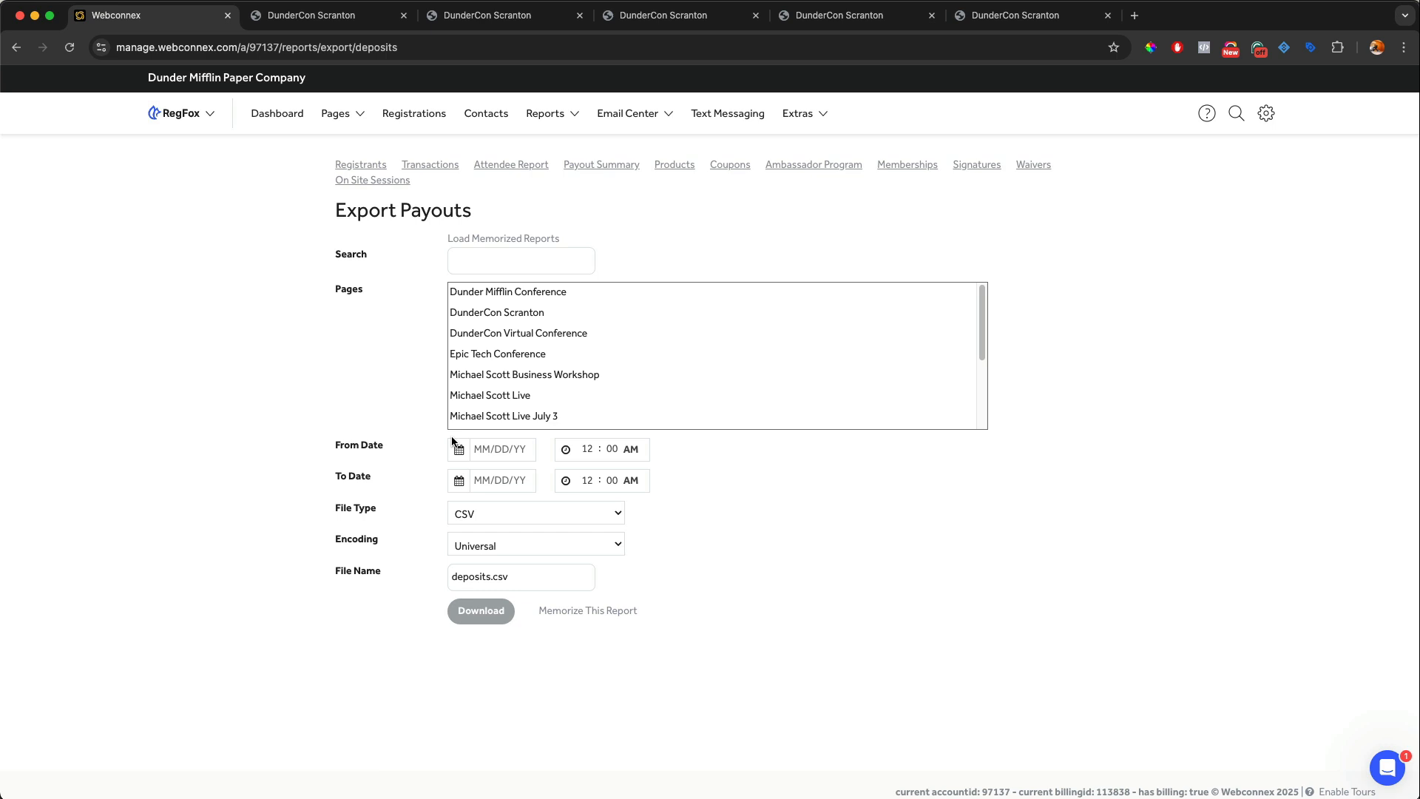
# - Open the account's contacts and view the first contact's profile, including the transaction history
pyautogui.click(489, 115)
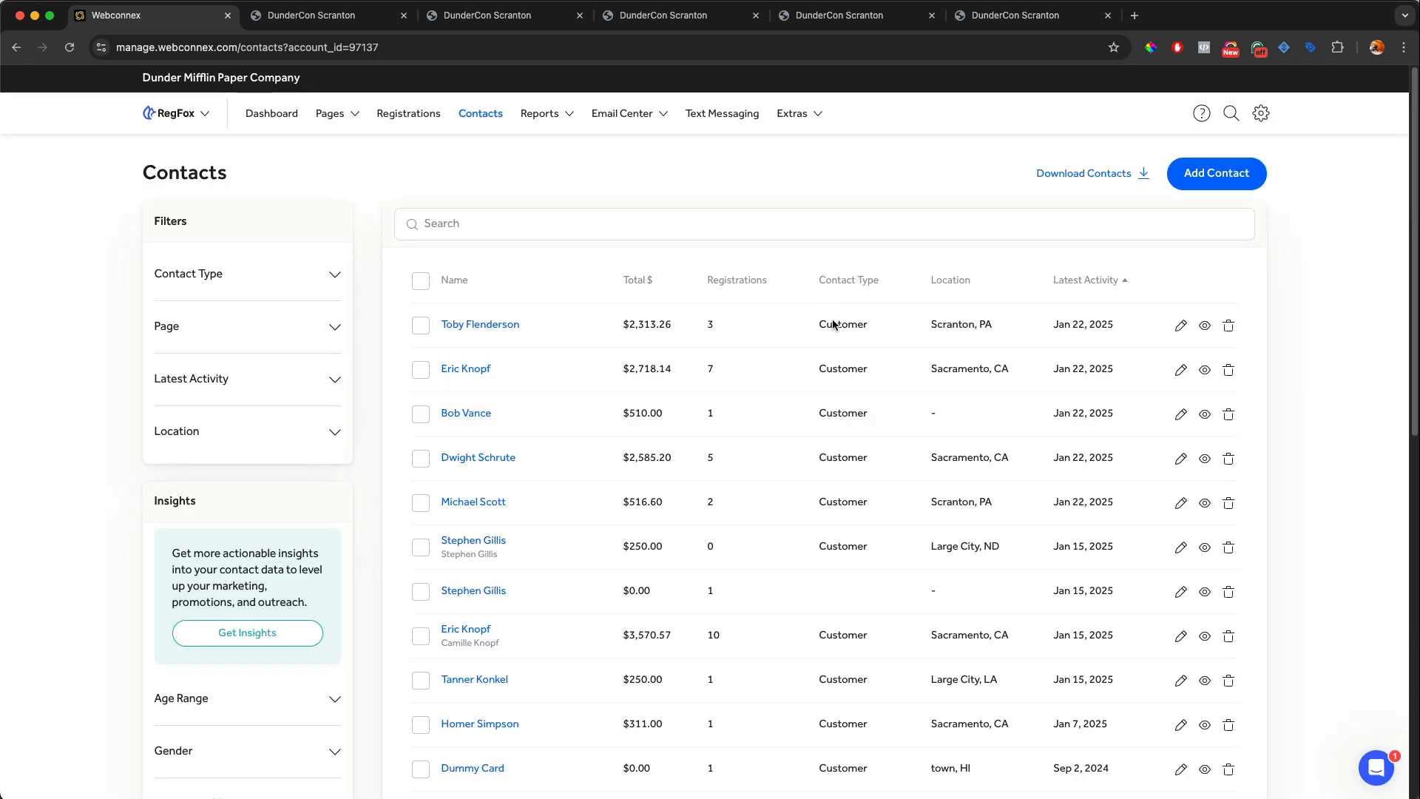
pyautogui.click(1204, 326)
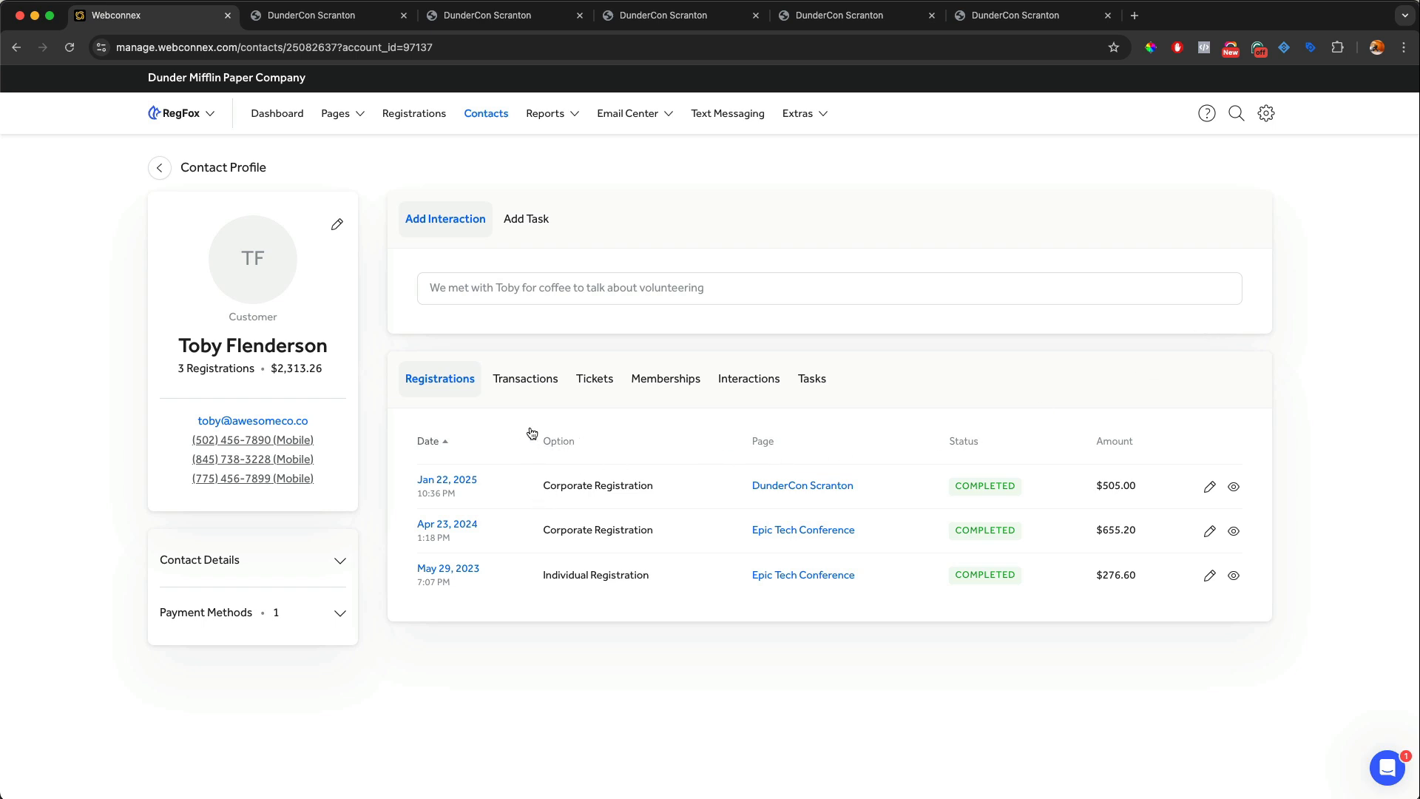
pyautogui.click(529, 394)
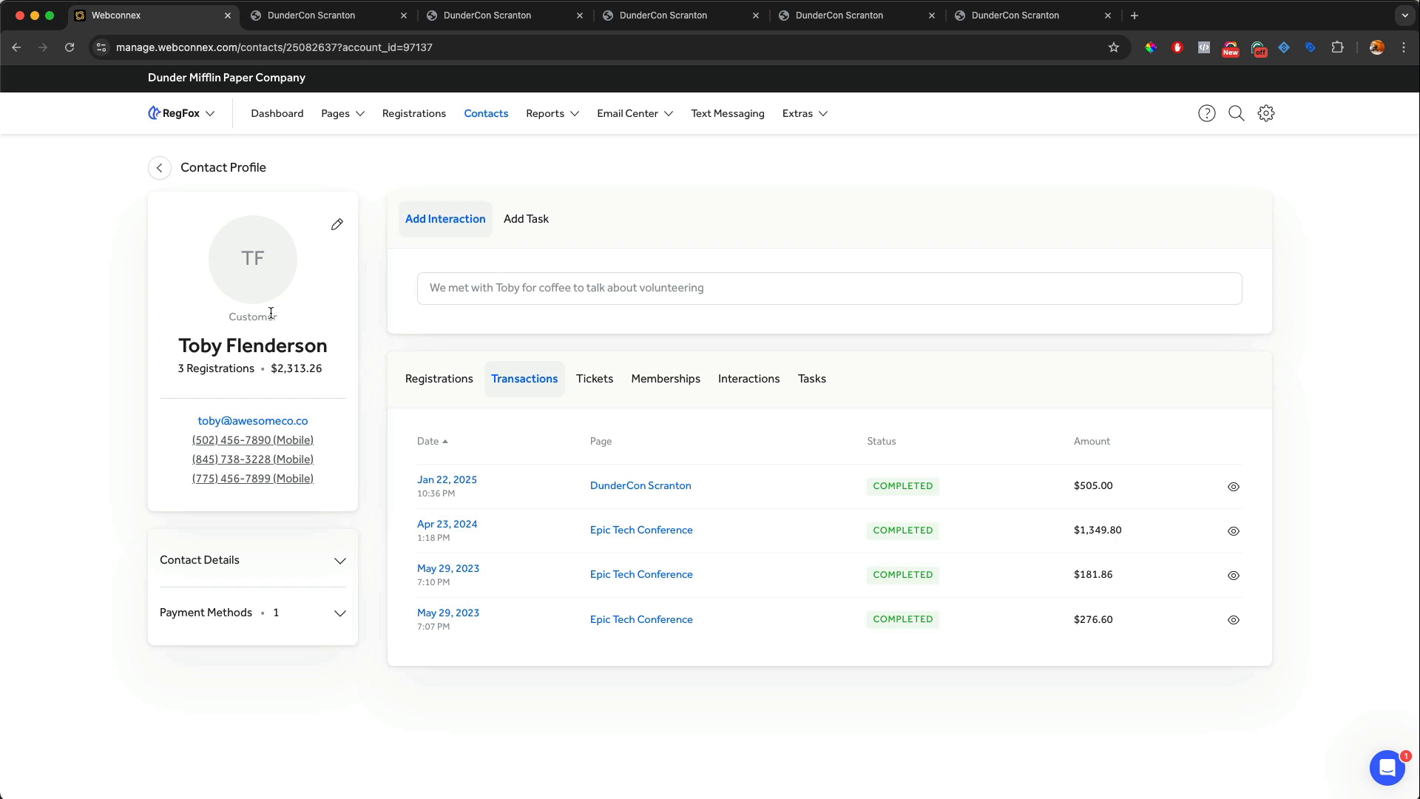
# - Return to the contacts list, examine the fields of the new contact form, and cancel it
pyautogui.click(492, 127)
pyautogui.click(1216, 185)
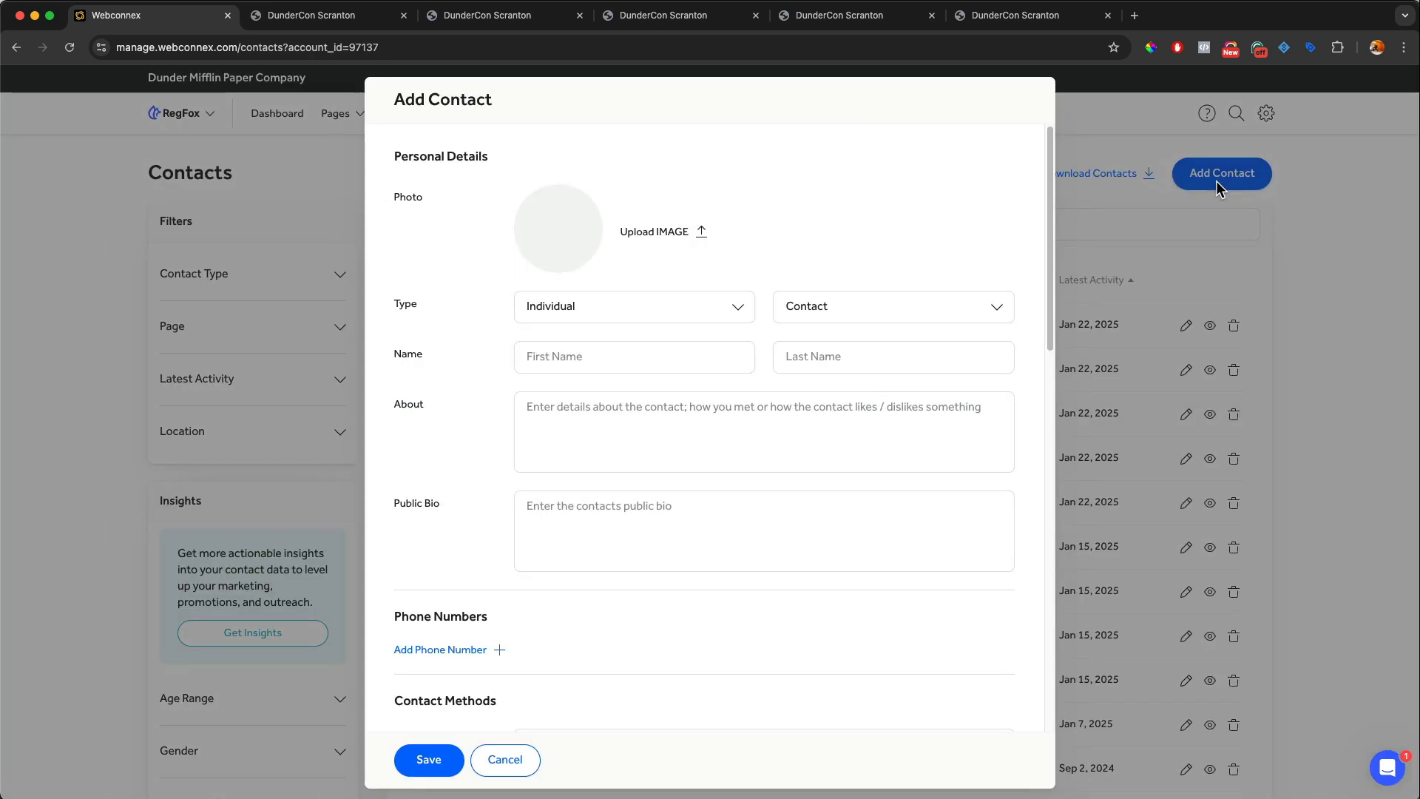
pyautogui.scroll(-6, 957, 240)
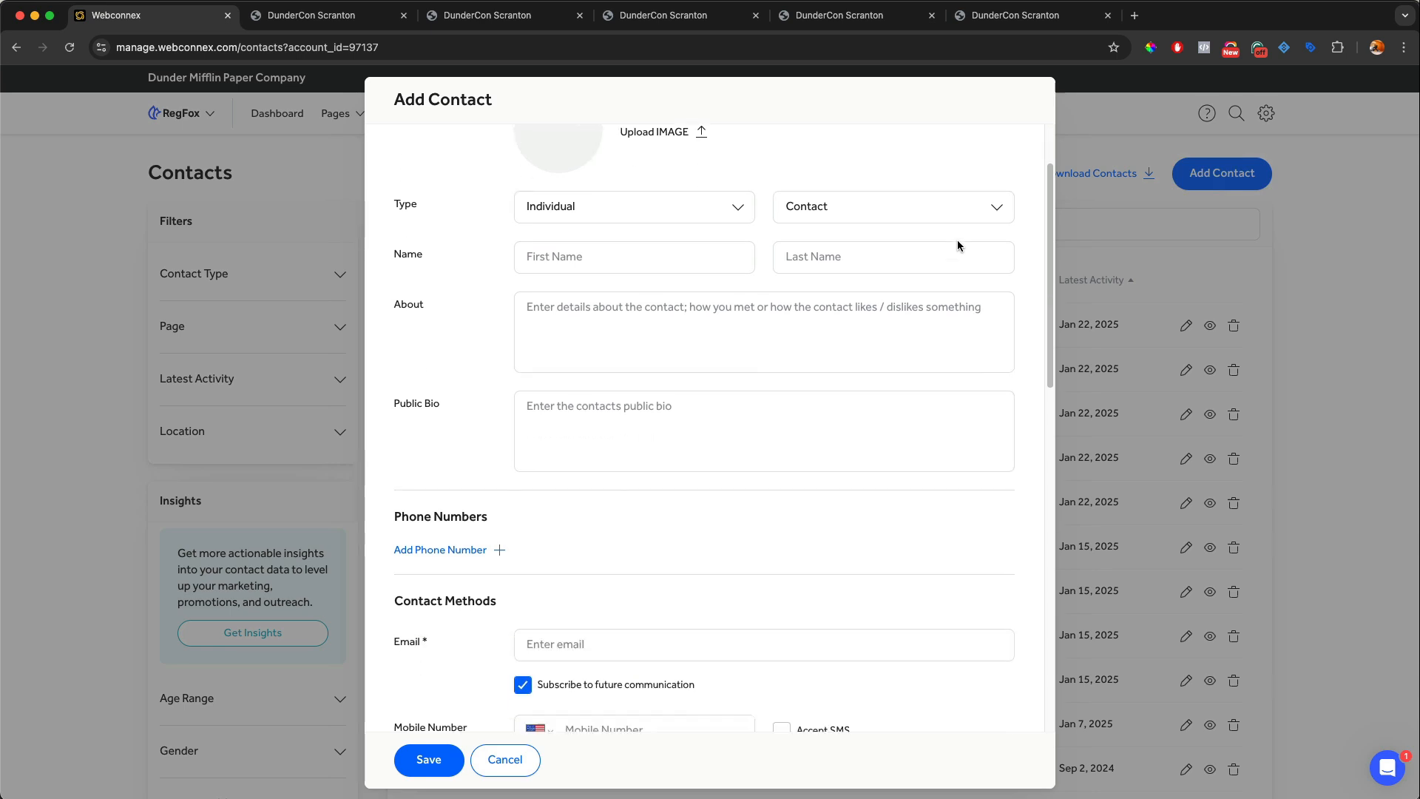
pyautogui.scroll(-18, 957, 239)
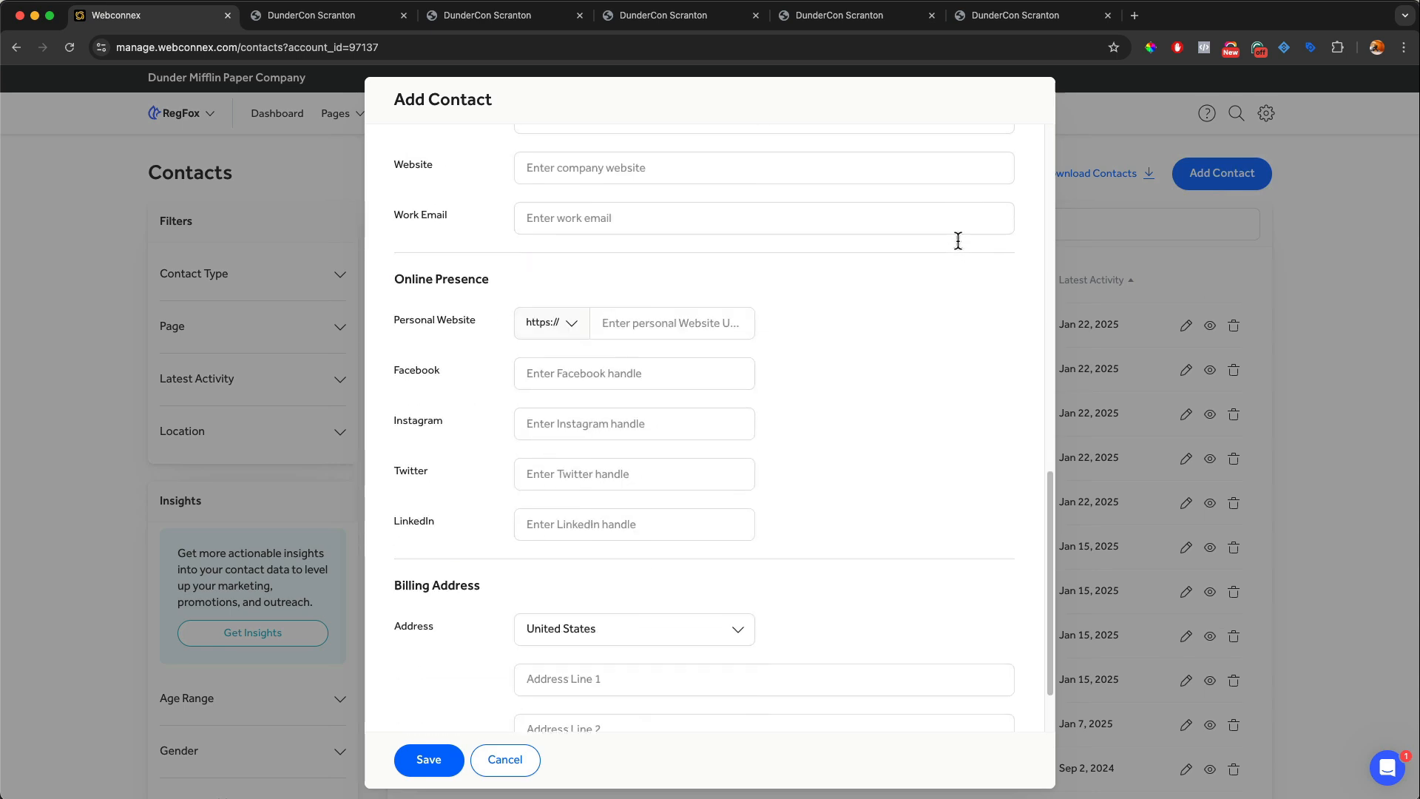
pyautogui.click(520, 768)
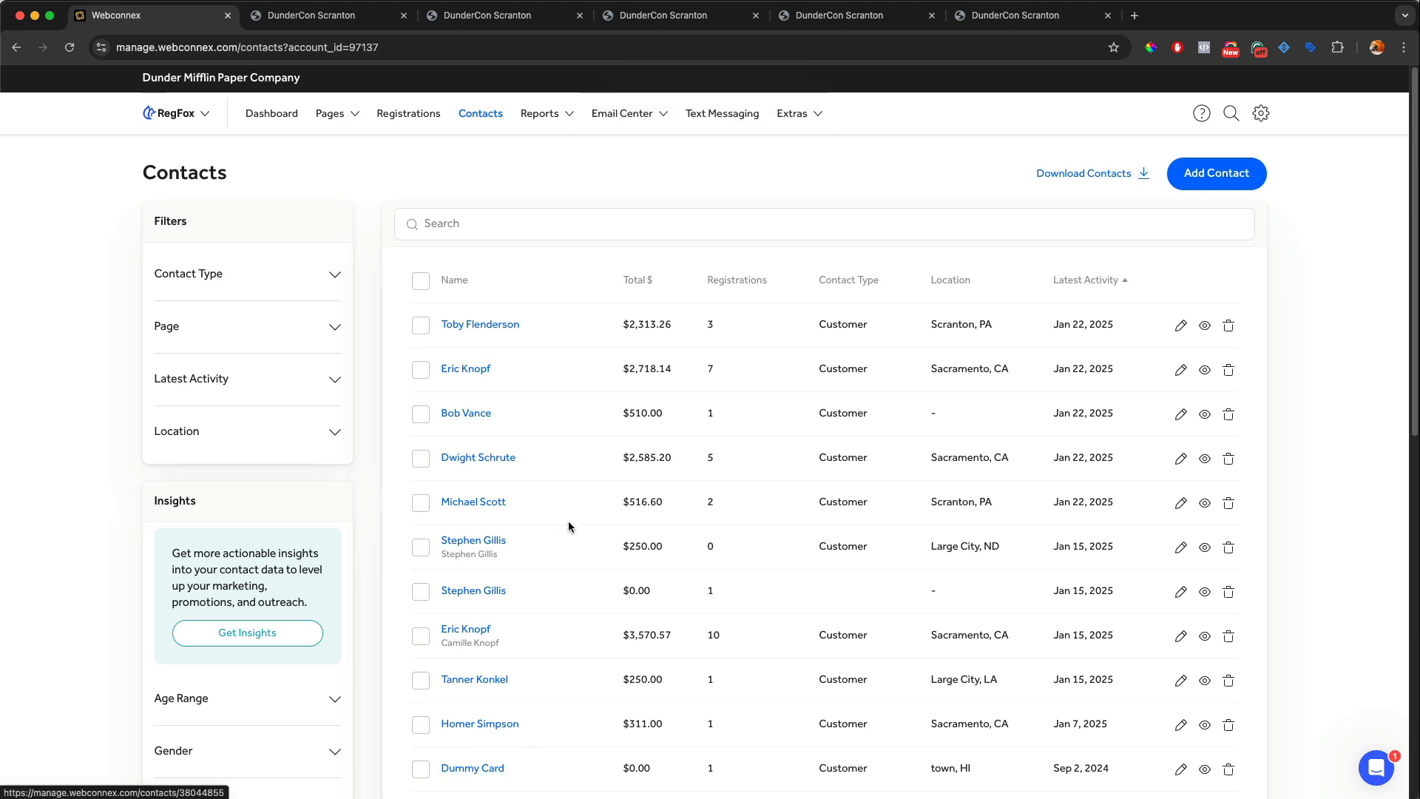
# - Open Email Blasts, start a new campaign to examine its settings and the past registrants' page choices, and cancel it
pyautogui.click(630, 117)
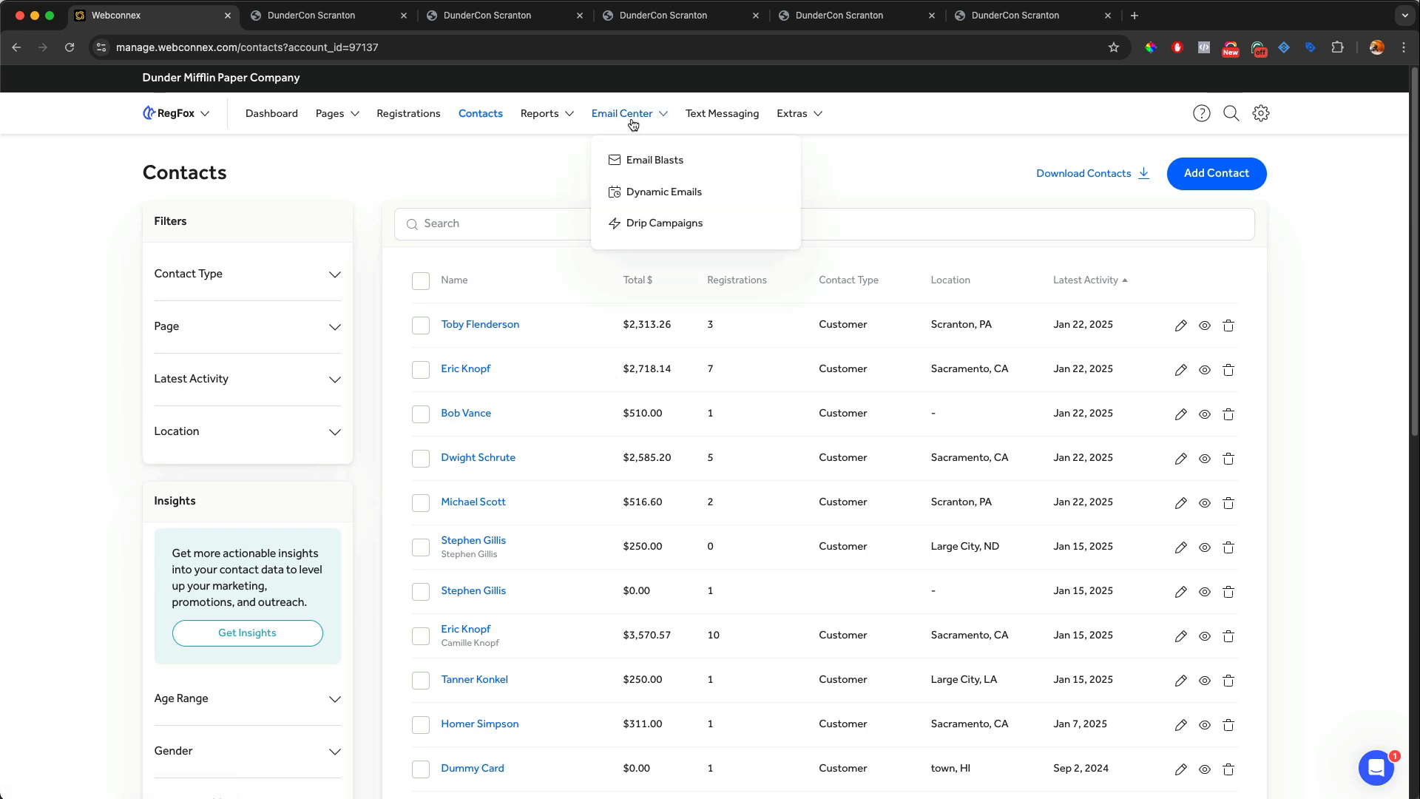
pyautogui.click(650, 157)
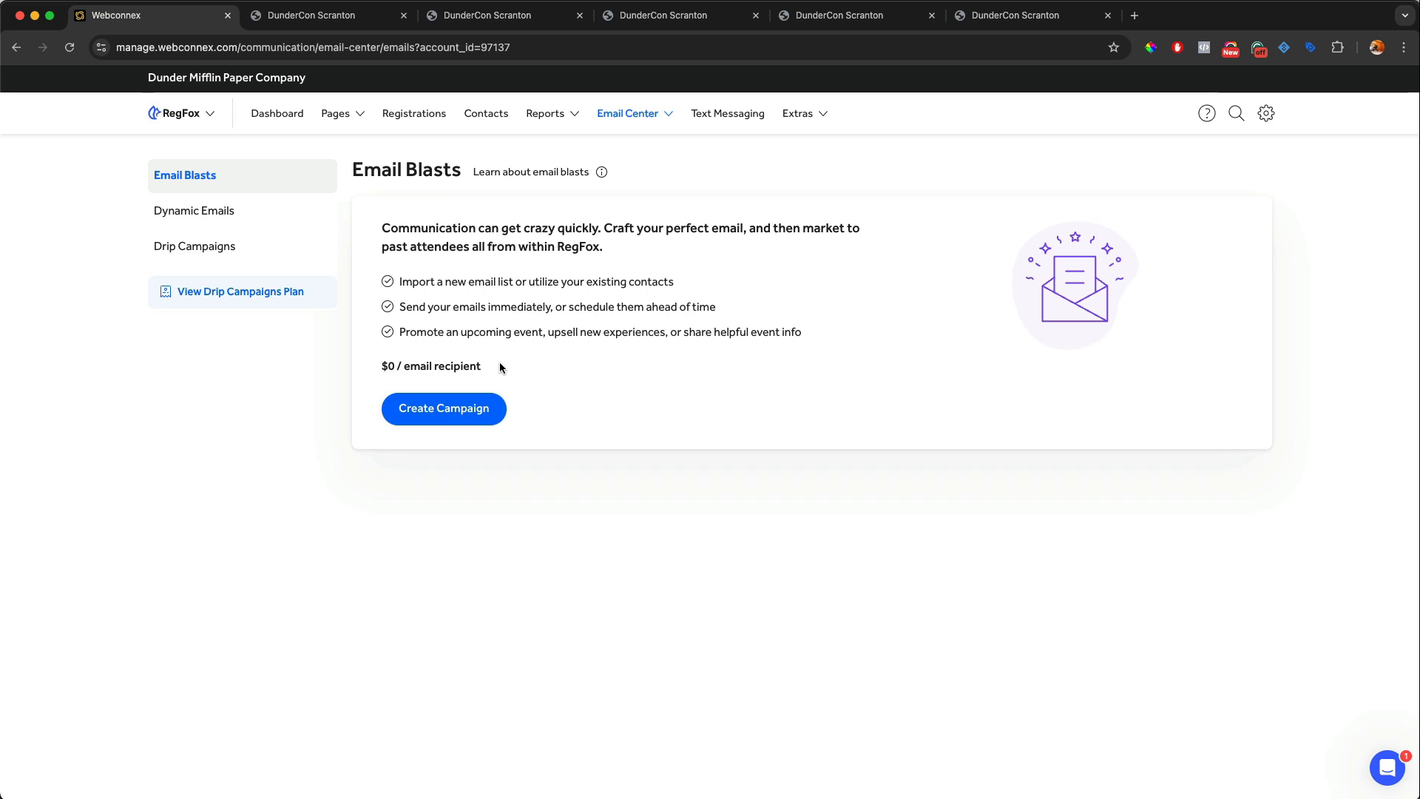
pyautogui.click(481, 409)
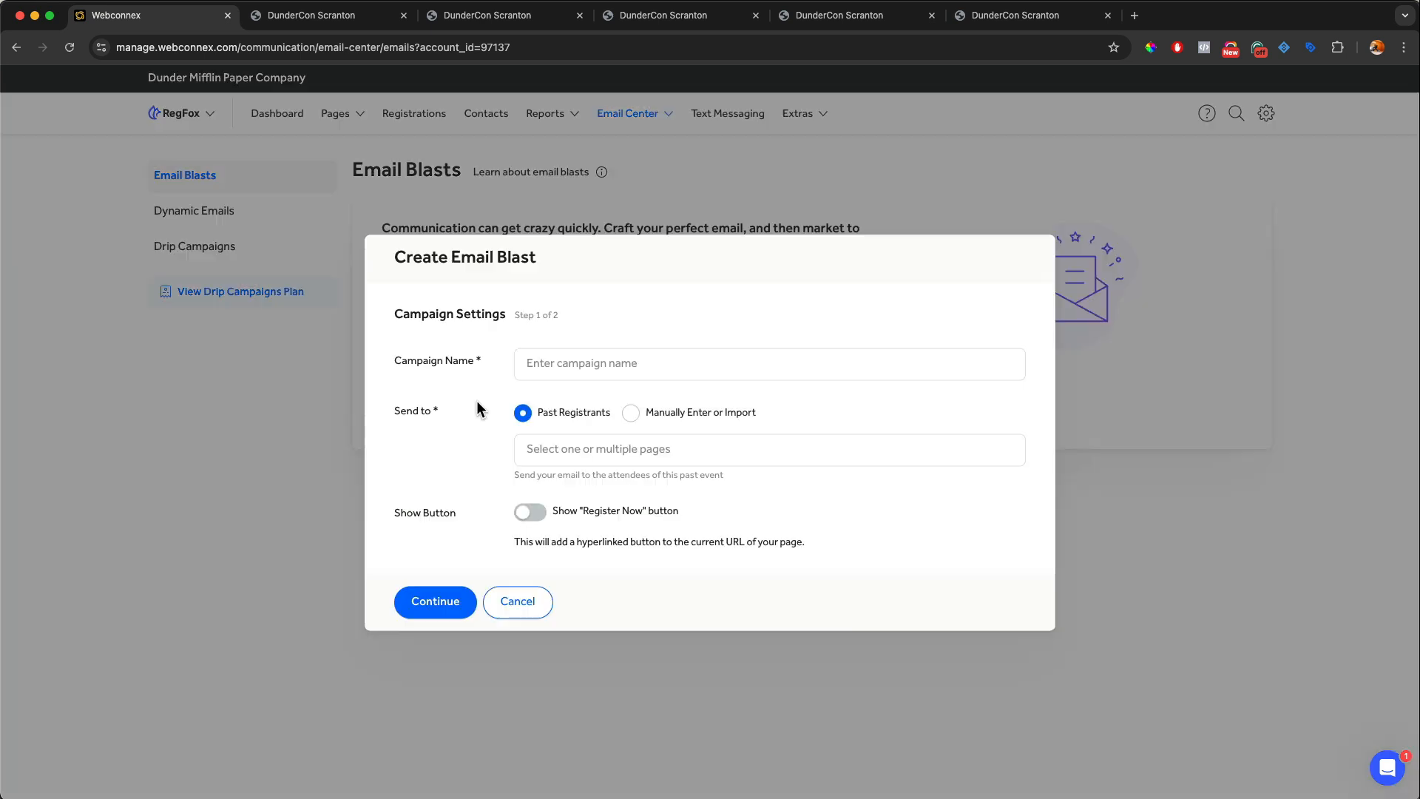
pyautogui.click(630, 412)
pyautogui.click(587, 401)
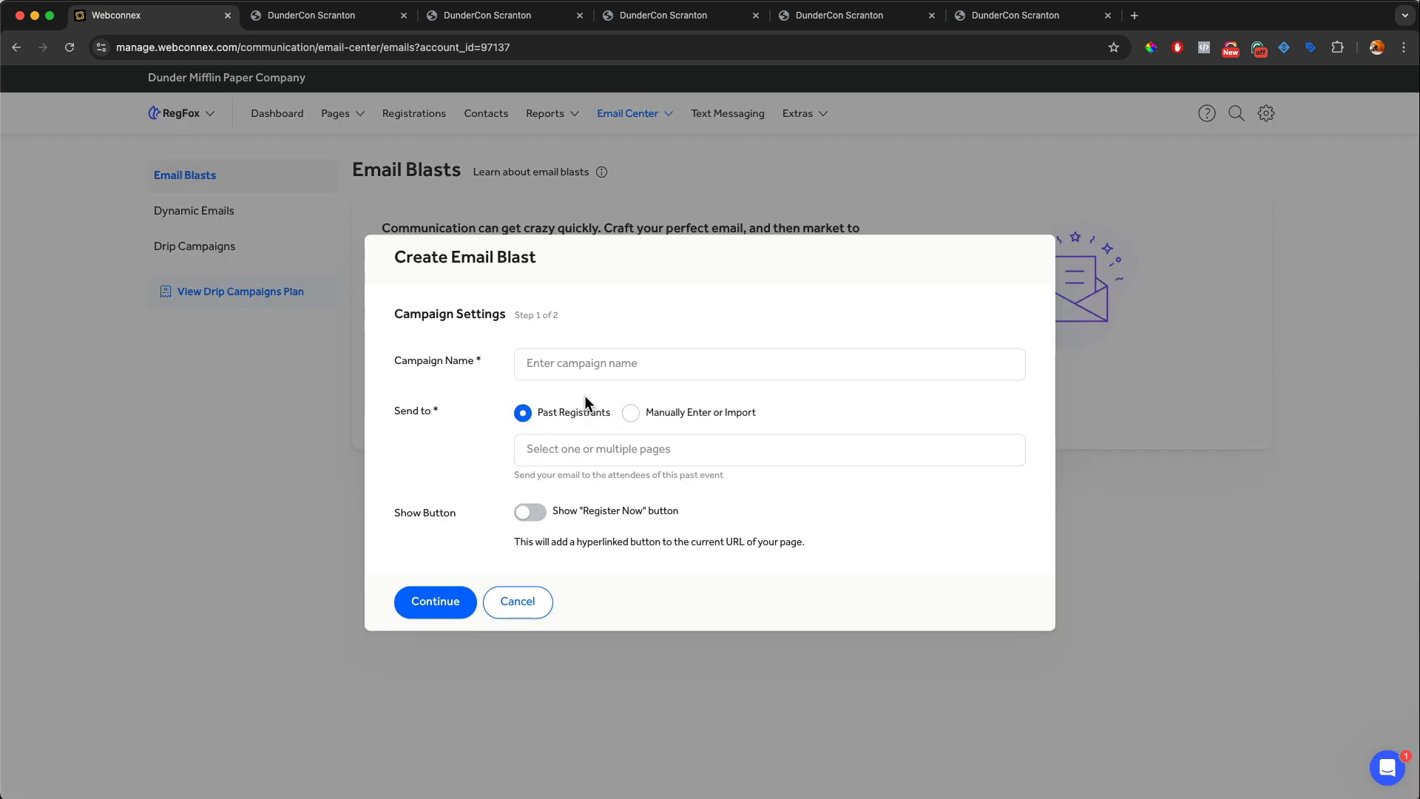
pyautogui.click(577, 444)
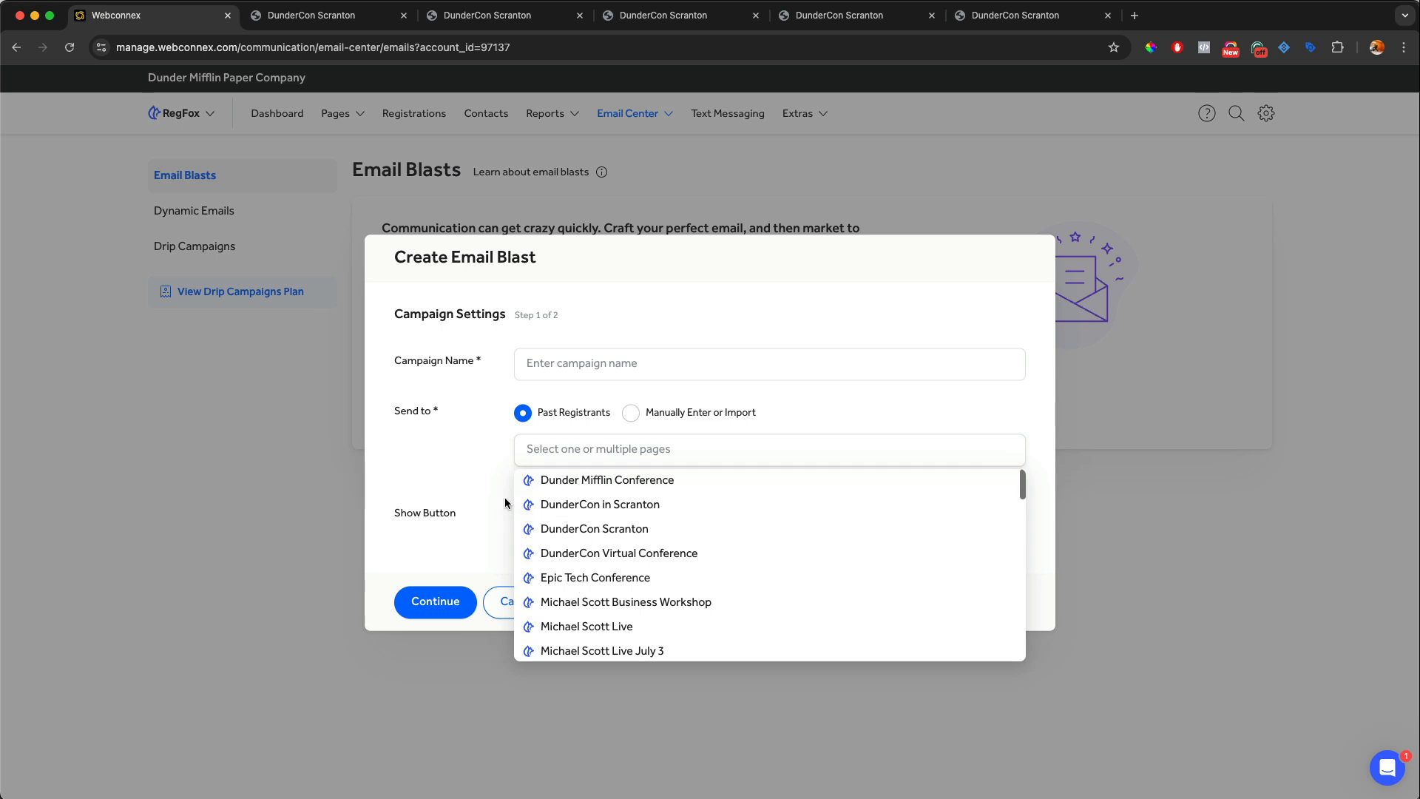
pyautogui.click(492, 603)
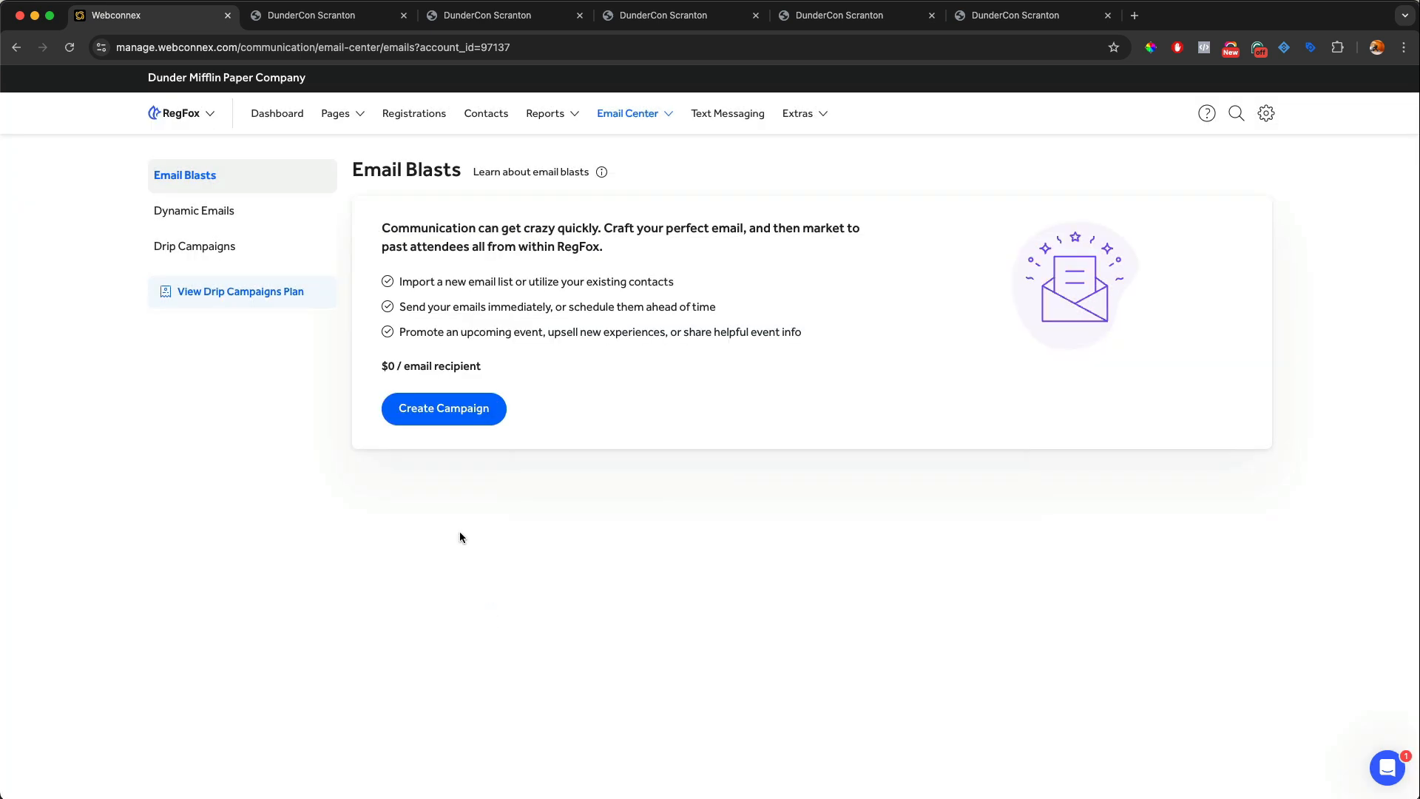
# - Review the existing Dynamic Emails and Drip Campaigns in the email center
pyautogui.click(225, 222)
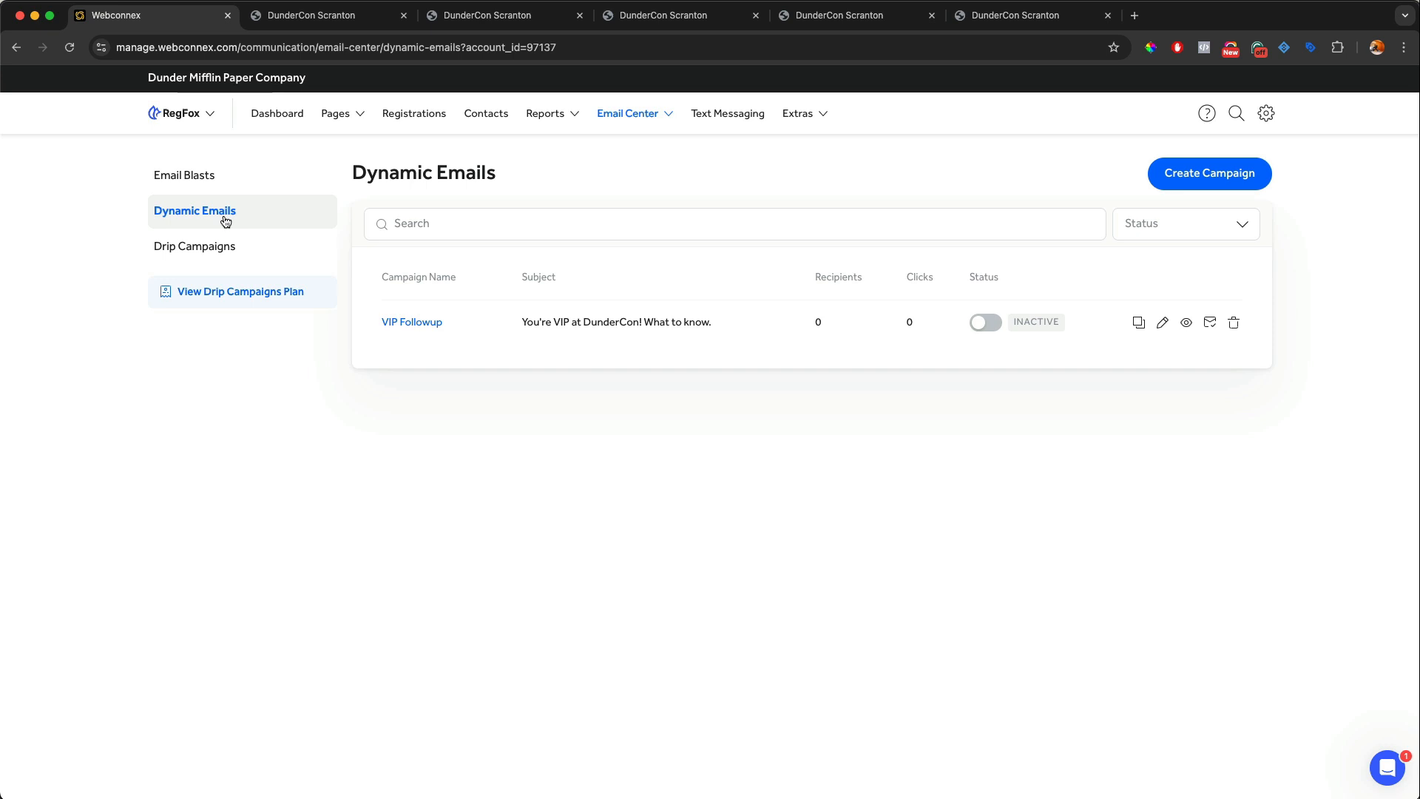
pyautogui.click(250, 250)
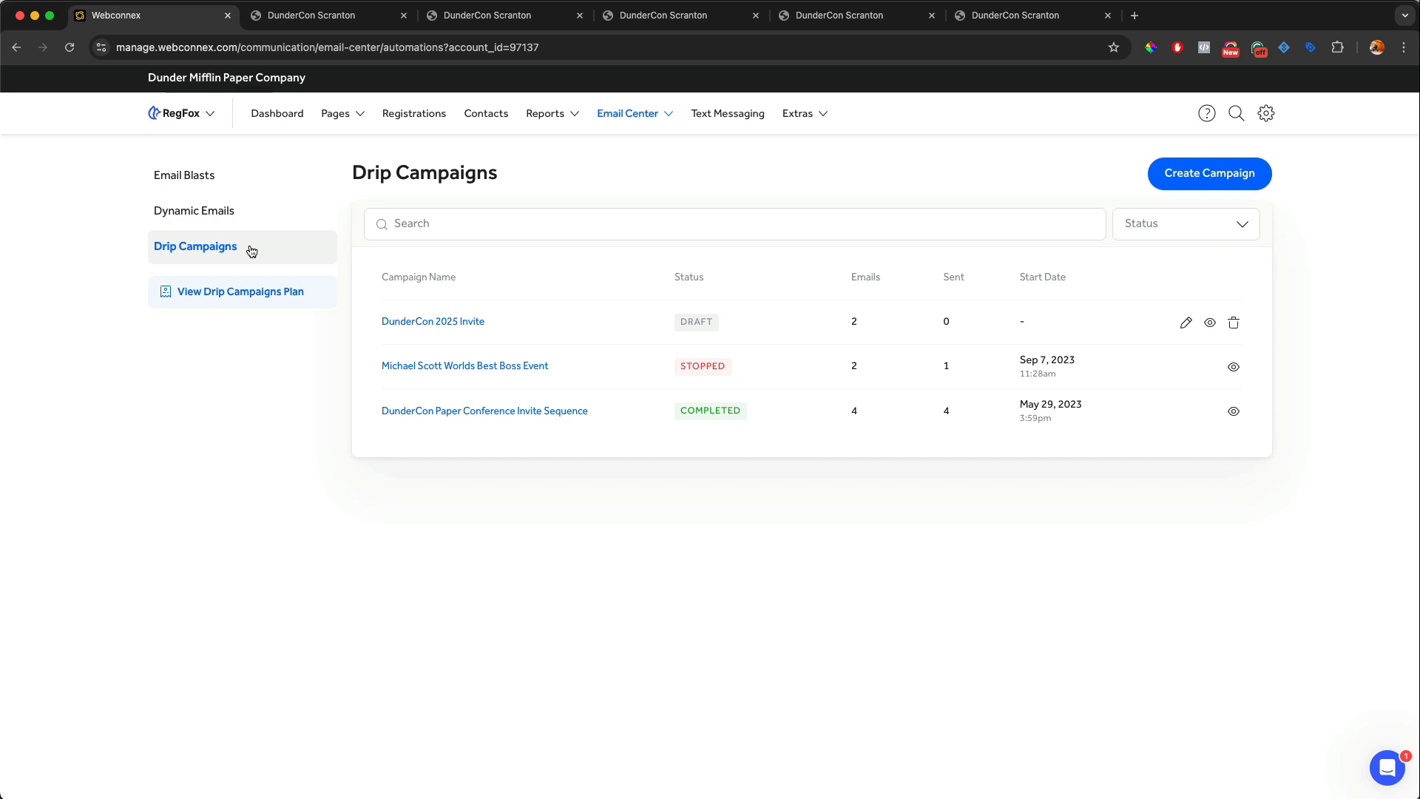
# - Review the Text Messaging tools, going through text message blasts, reminder messages, keywords and dynamic messages
pyautogui.click(713, 118)
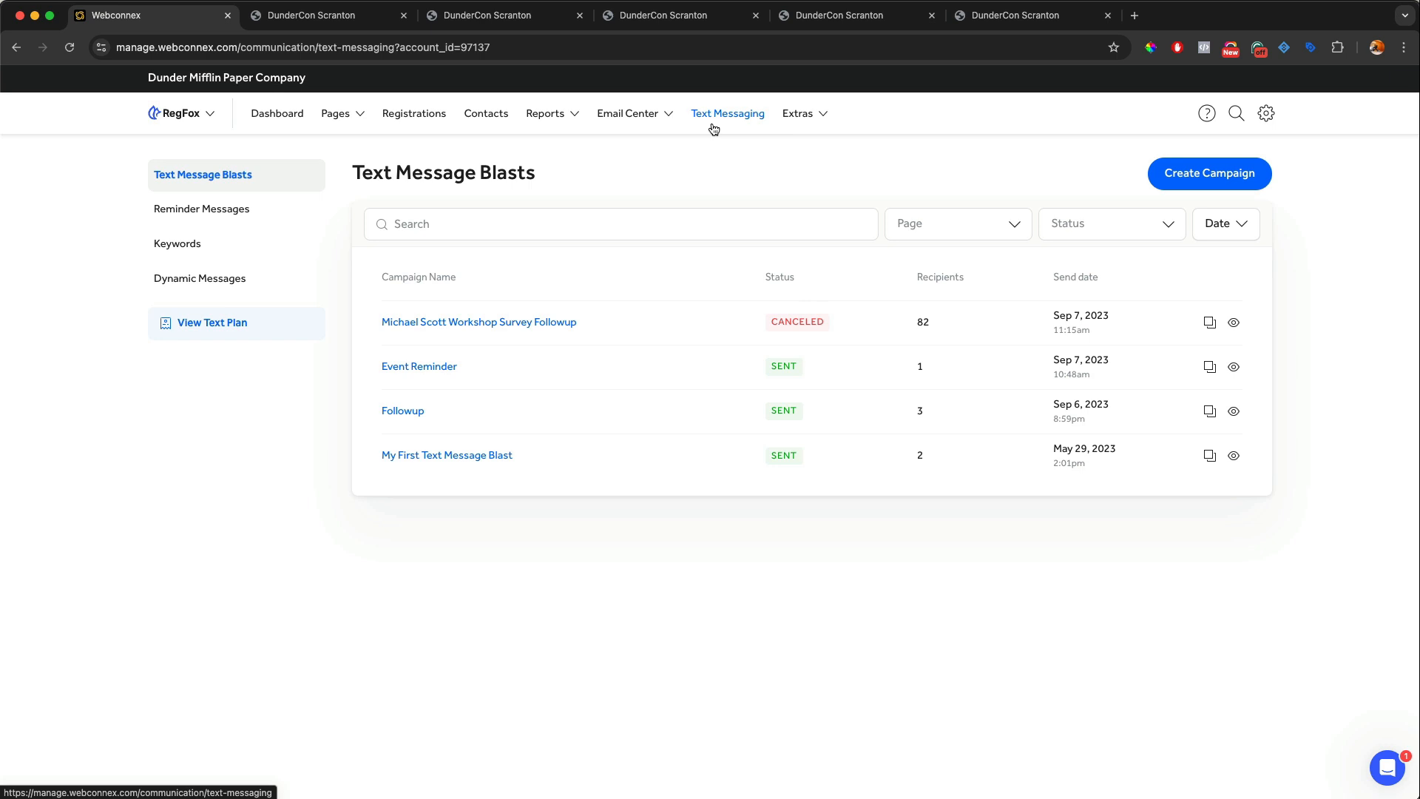
pyautogui.click(239, 207)
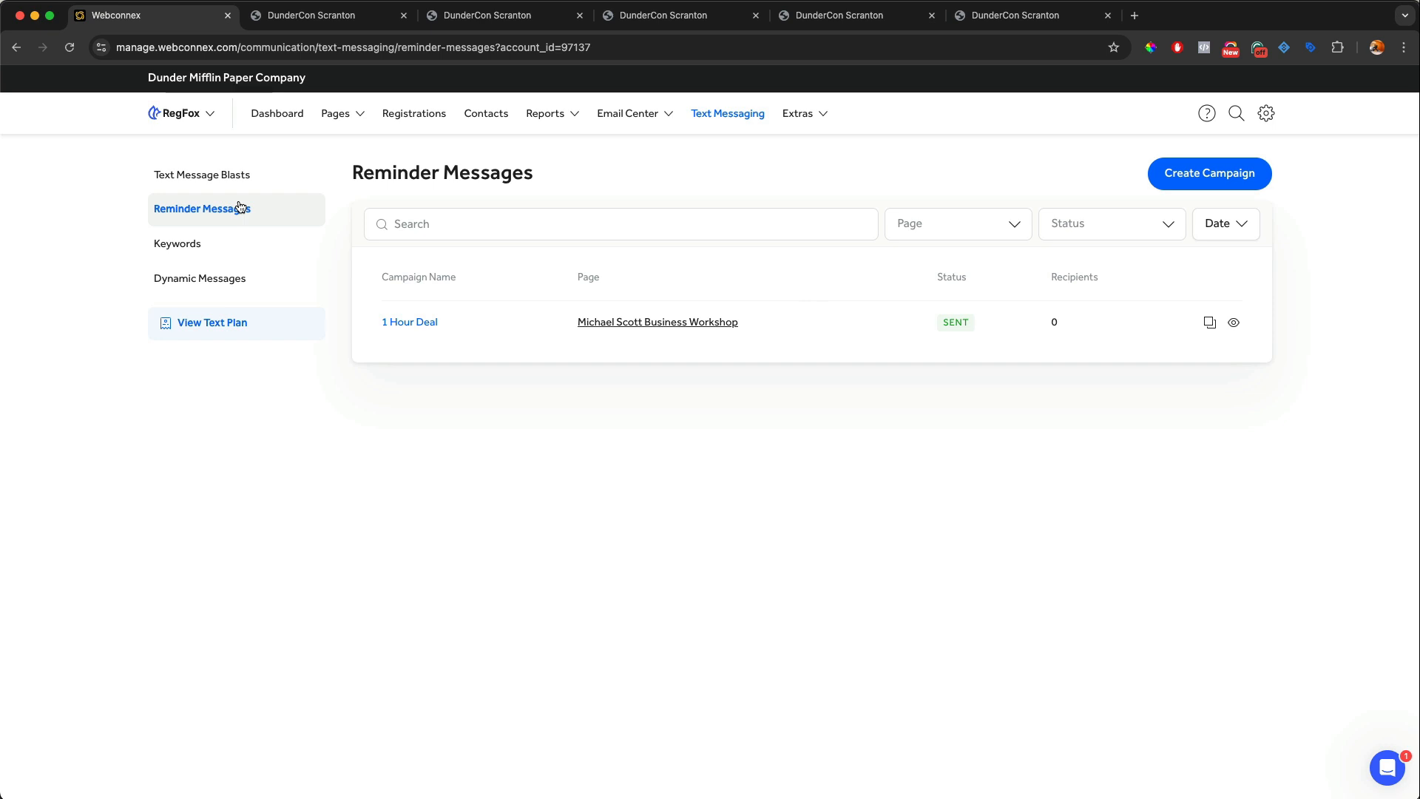
pyautogui.click(225, 253)
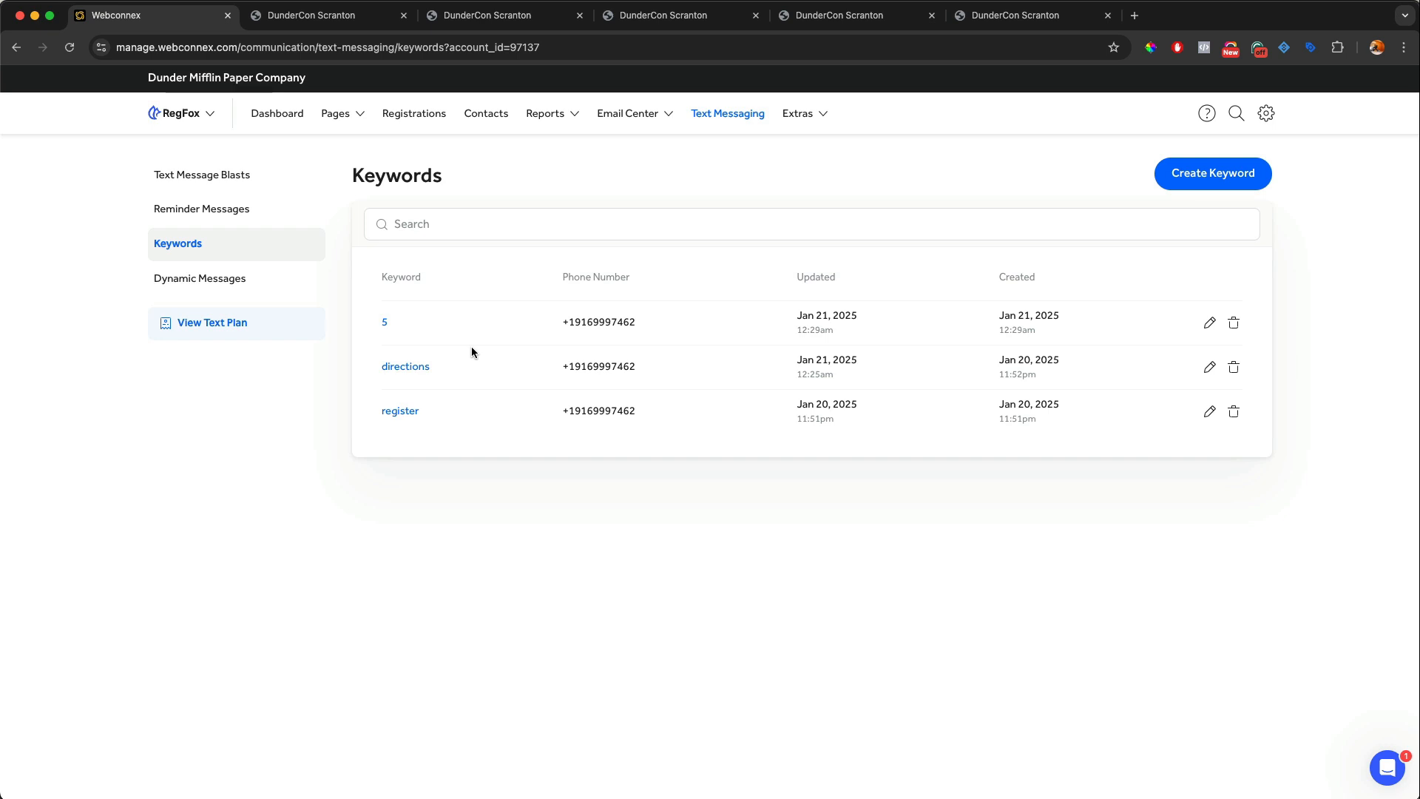
pyautogui.click(239, 278)
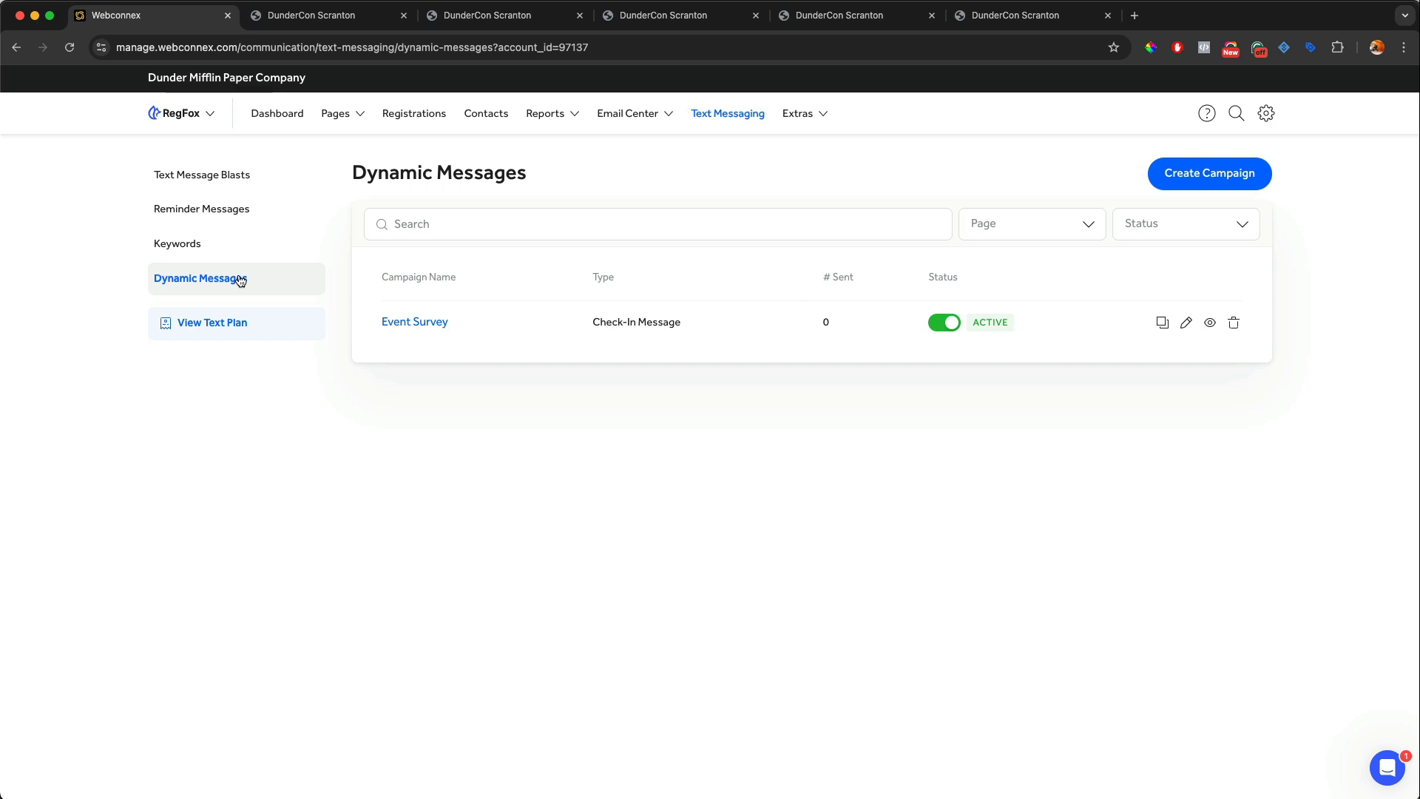
# - Return to the account's list of registration pages
pyautogui.moveTo(345, 117)
pyautogui.click(370, 159)
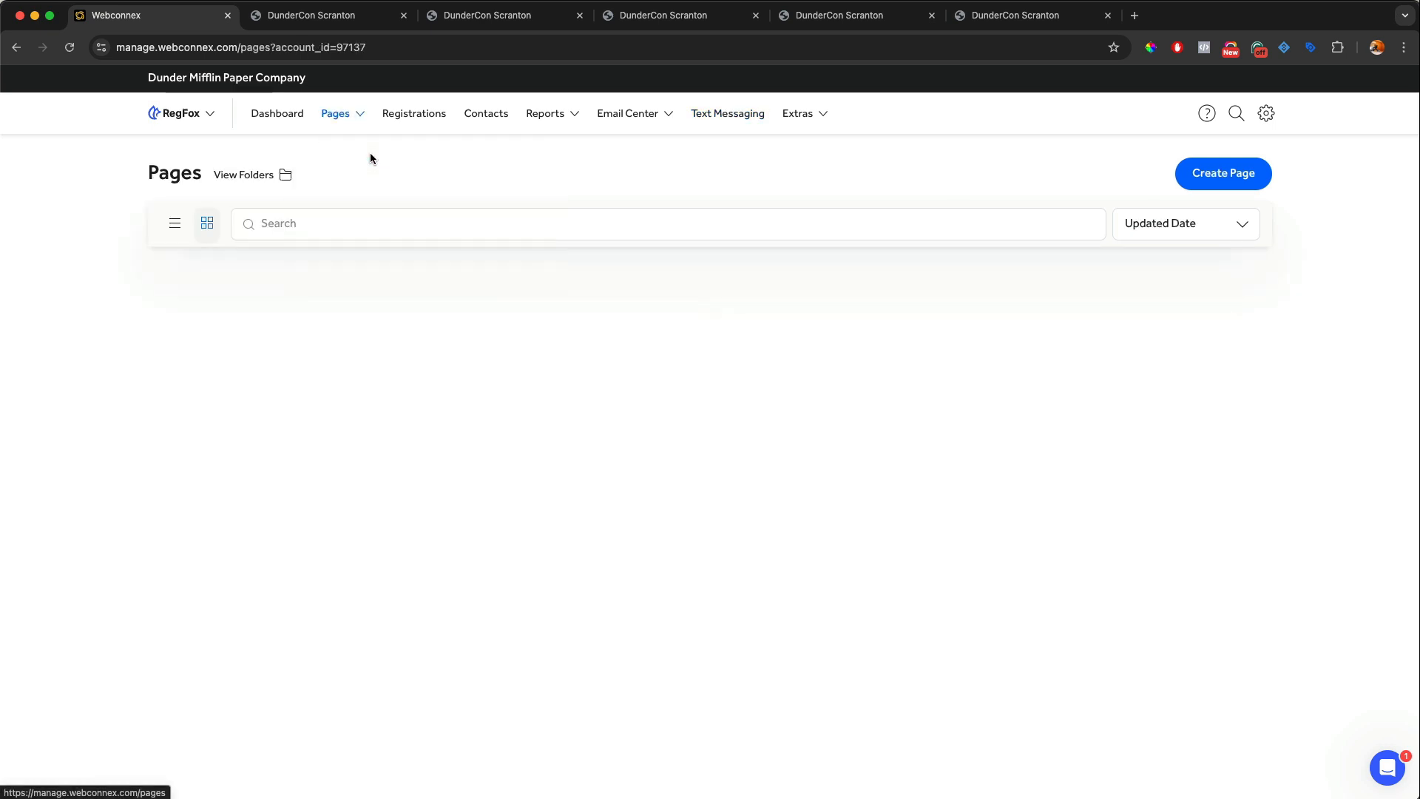